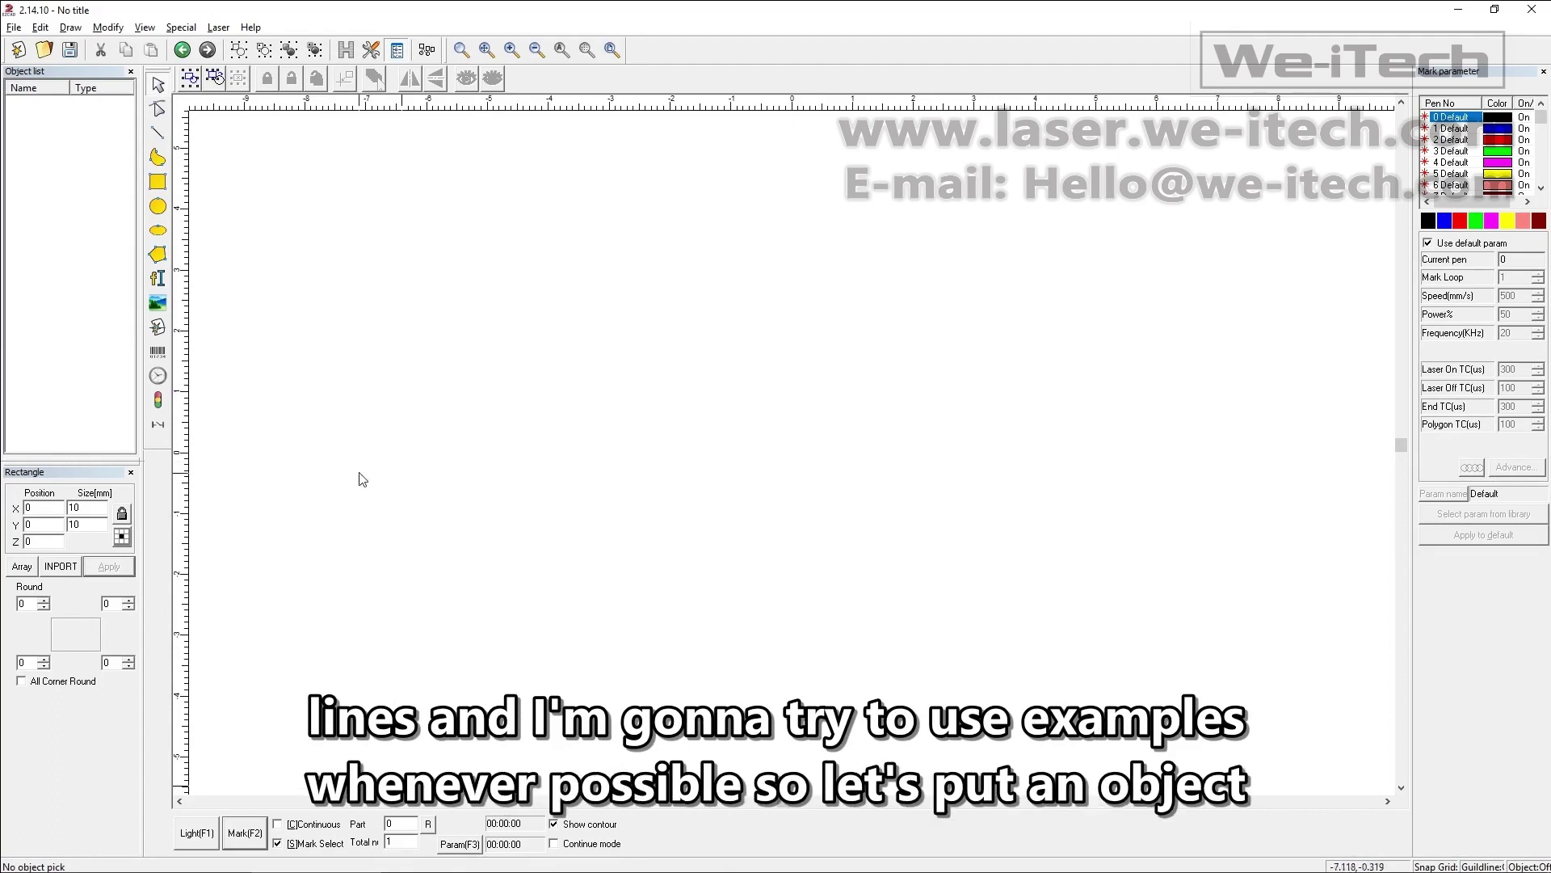
Step: Draw a 10 × 10 mm rectangle and centre it on the workspace origin
click(158, 182)
drag(590, 297, 737, 420)
double_click(81, 507)
text(10)
key(Tab)
text(10)
key(Tab)
click(97, 569)
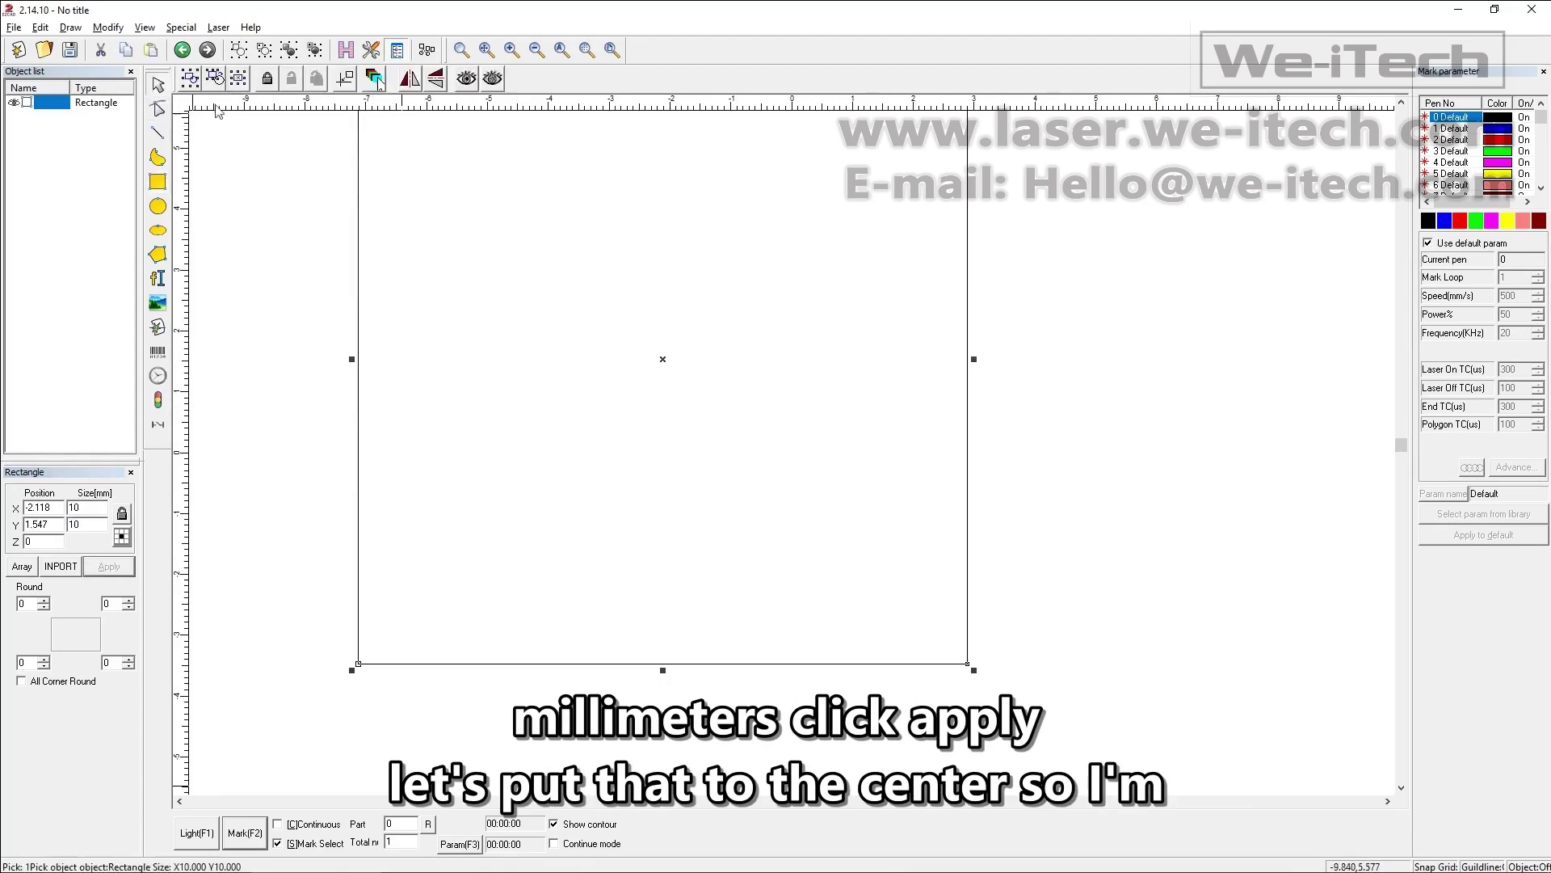
click(344, 81)
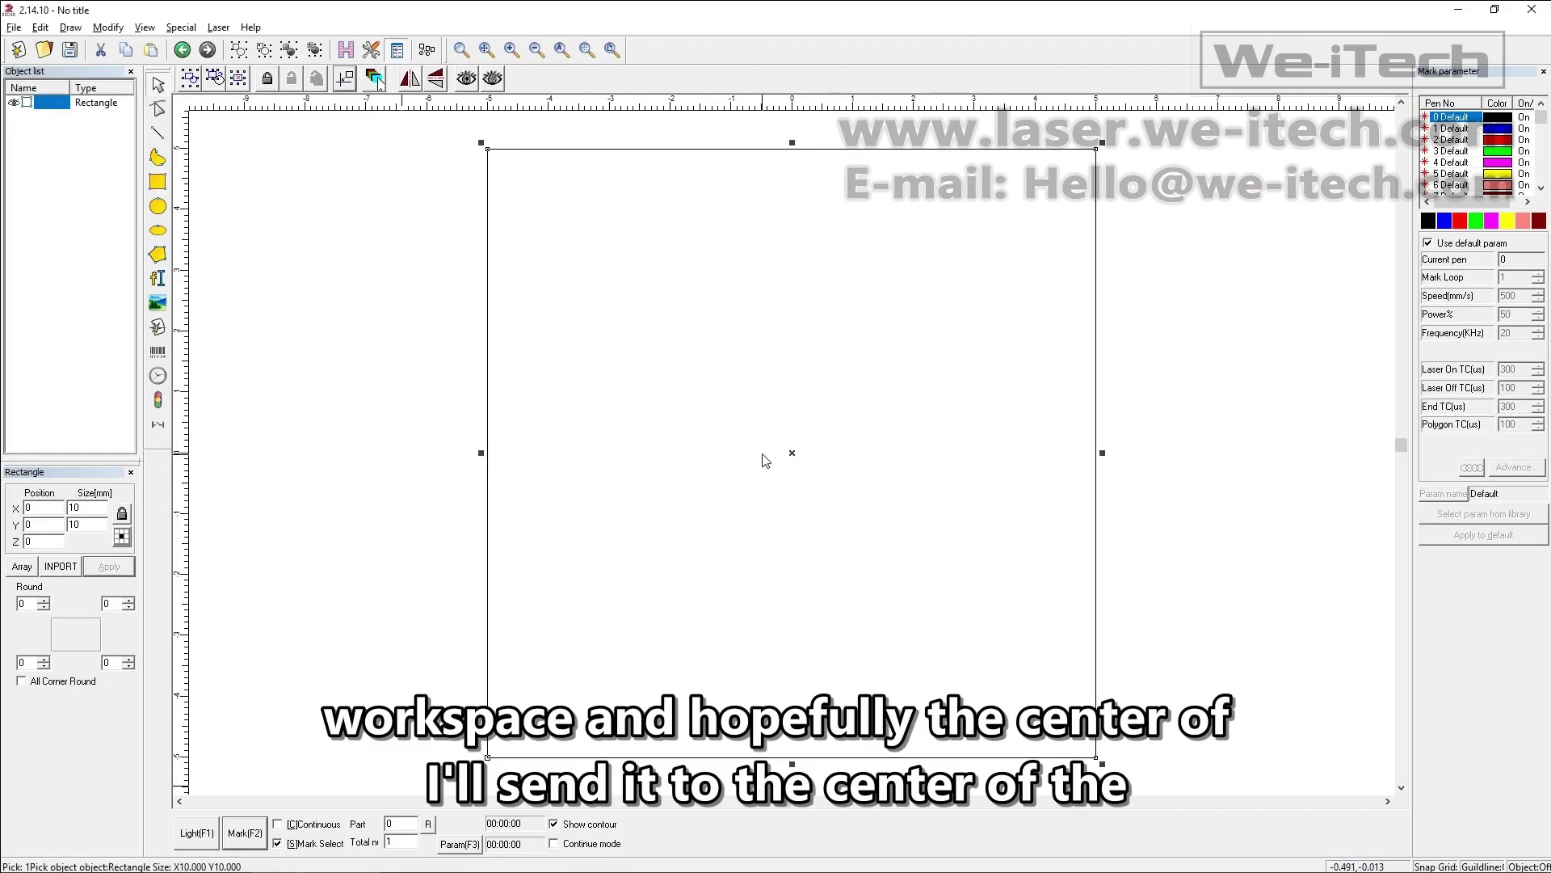
Step: Open the hatch settings for the square and examine the contour order and the options of hatches 1, 2 and 3
click(345, 50)
drag(686, 244, 307, 246)
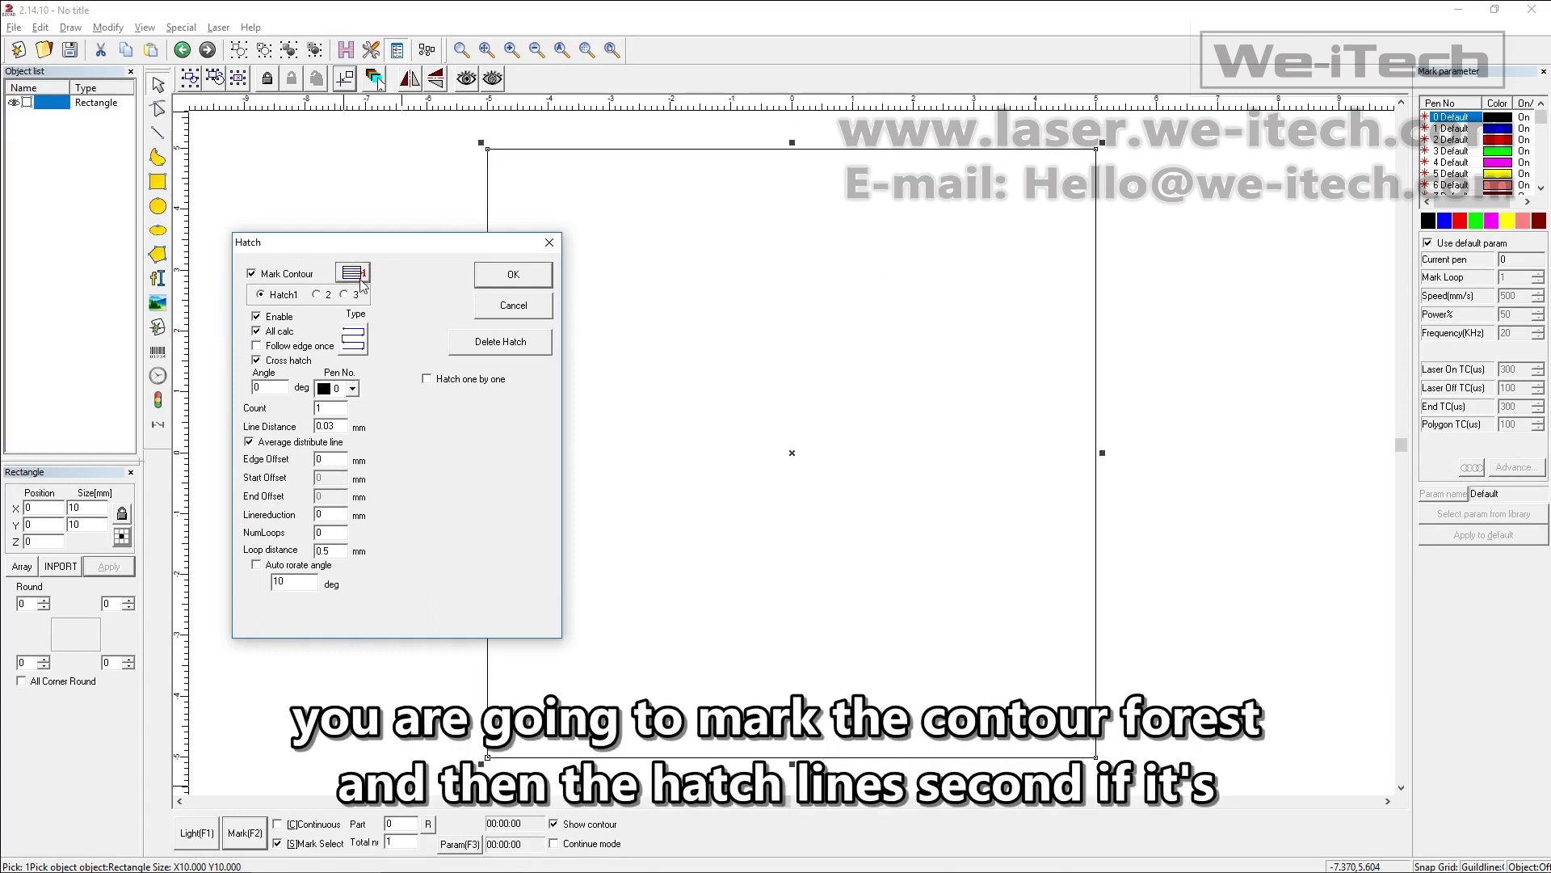
click(307, 275)
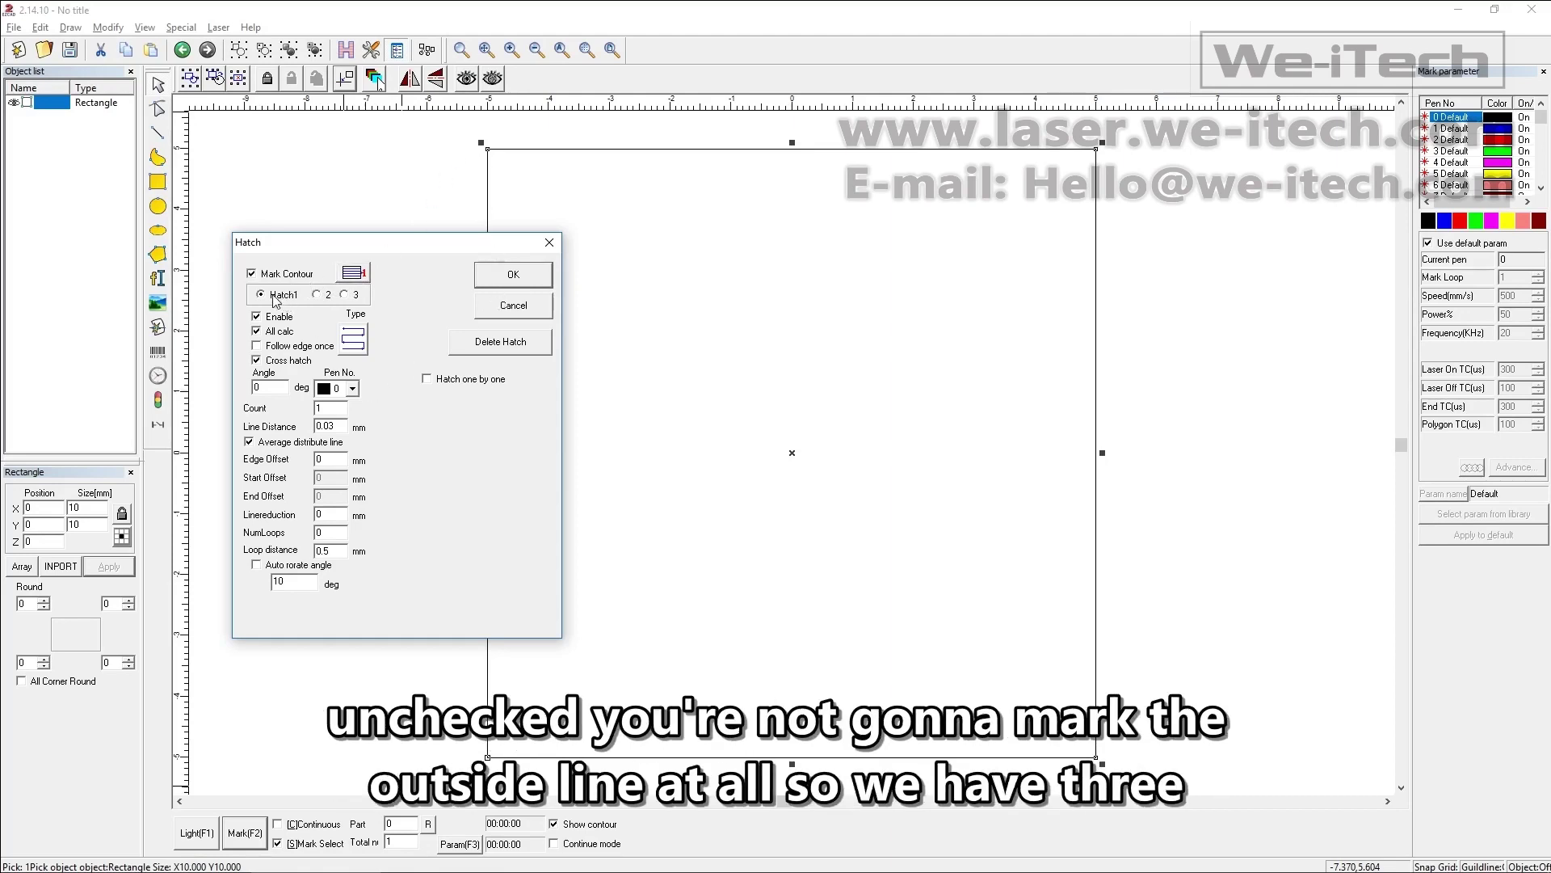
click(317, 296)
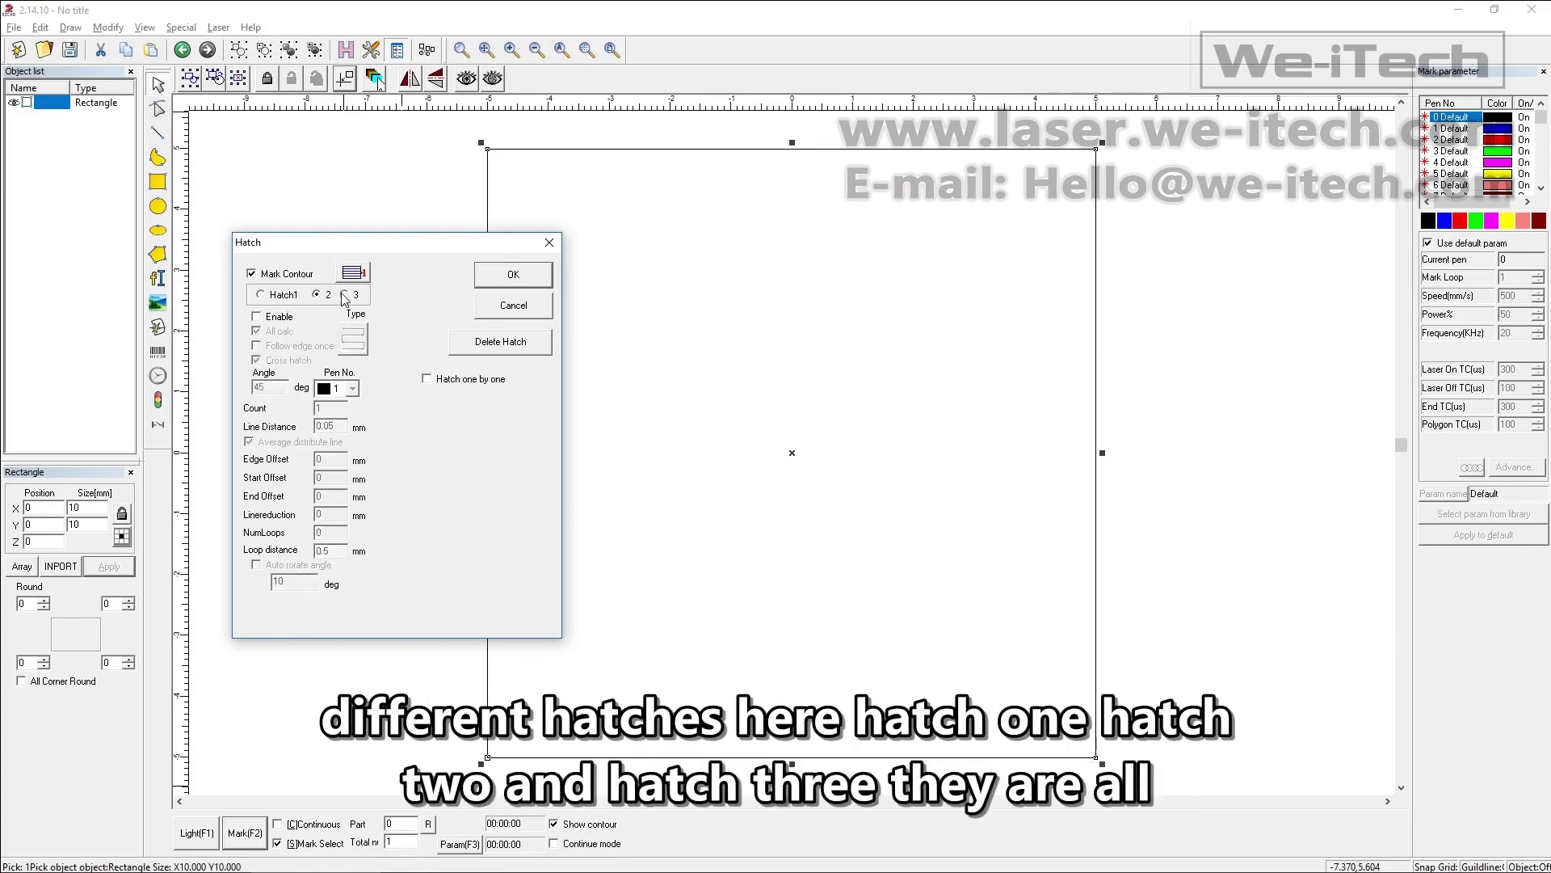
click(294, 297)
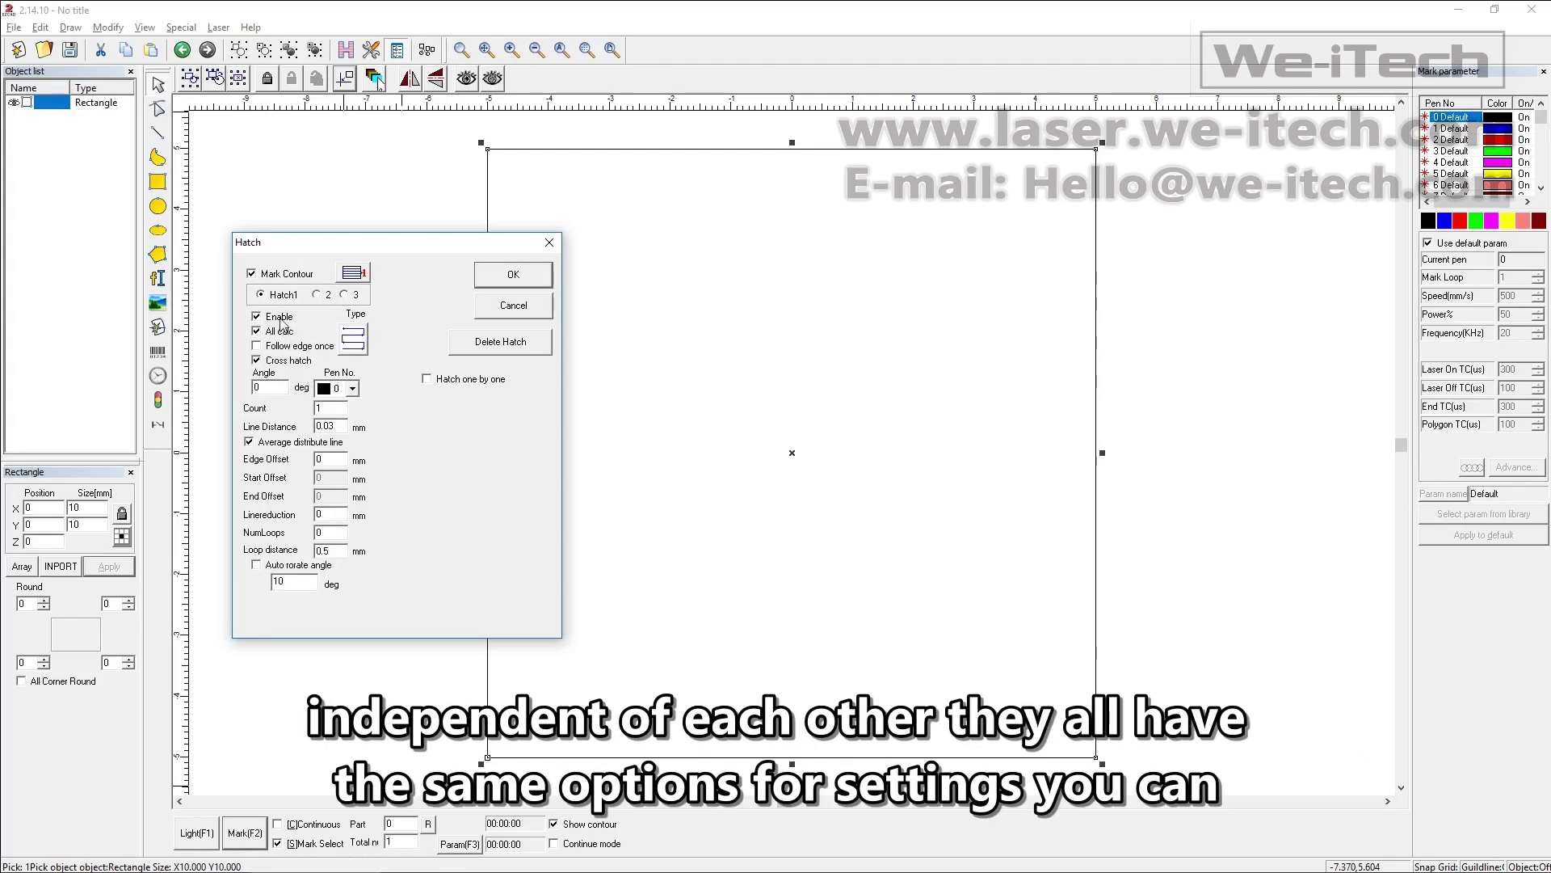
click(317, 295)
click(344, 294)
click(284, 297)
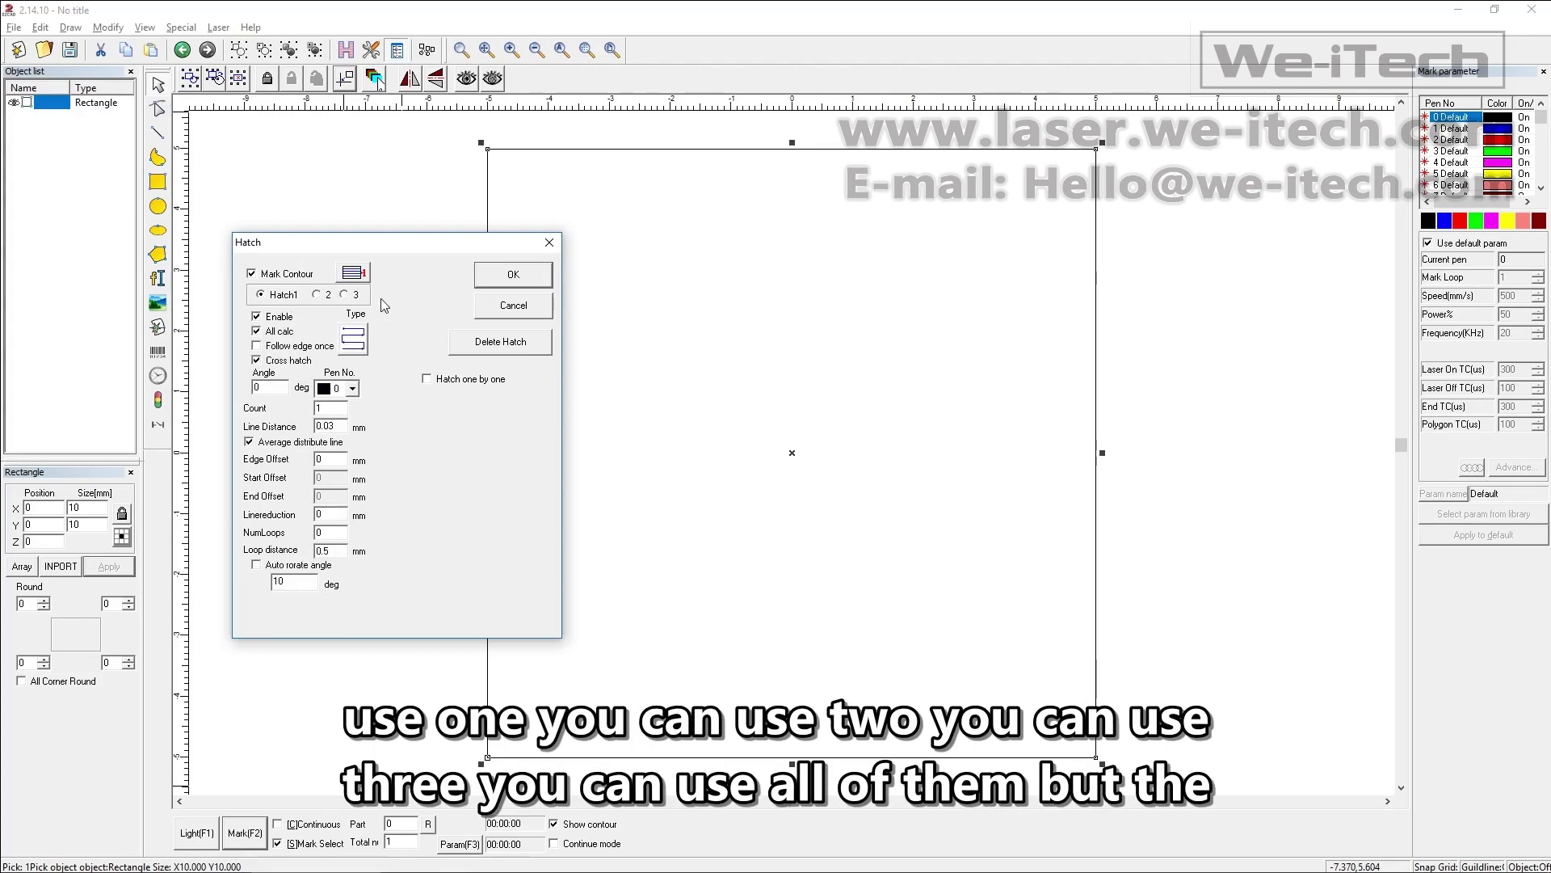
Step: Switch Hatch 1 off and on, review the Enable options of hatches 2 and 3, and cancel the hatch settings
click(257, 318)
click(257, 317)
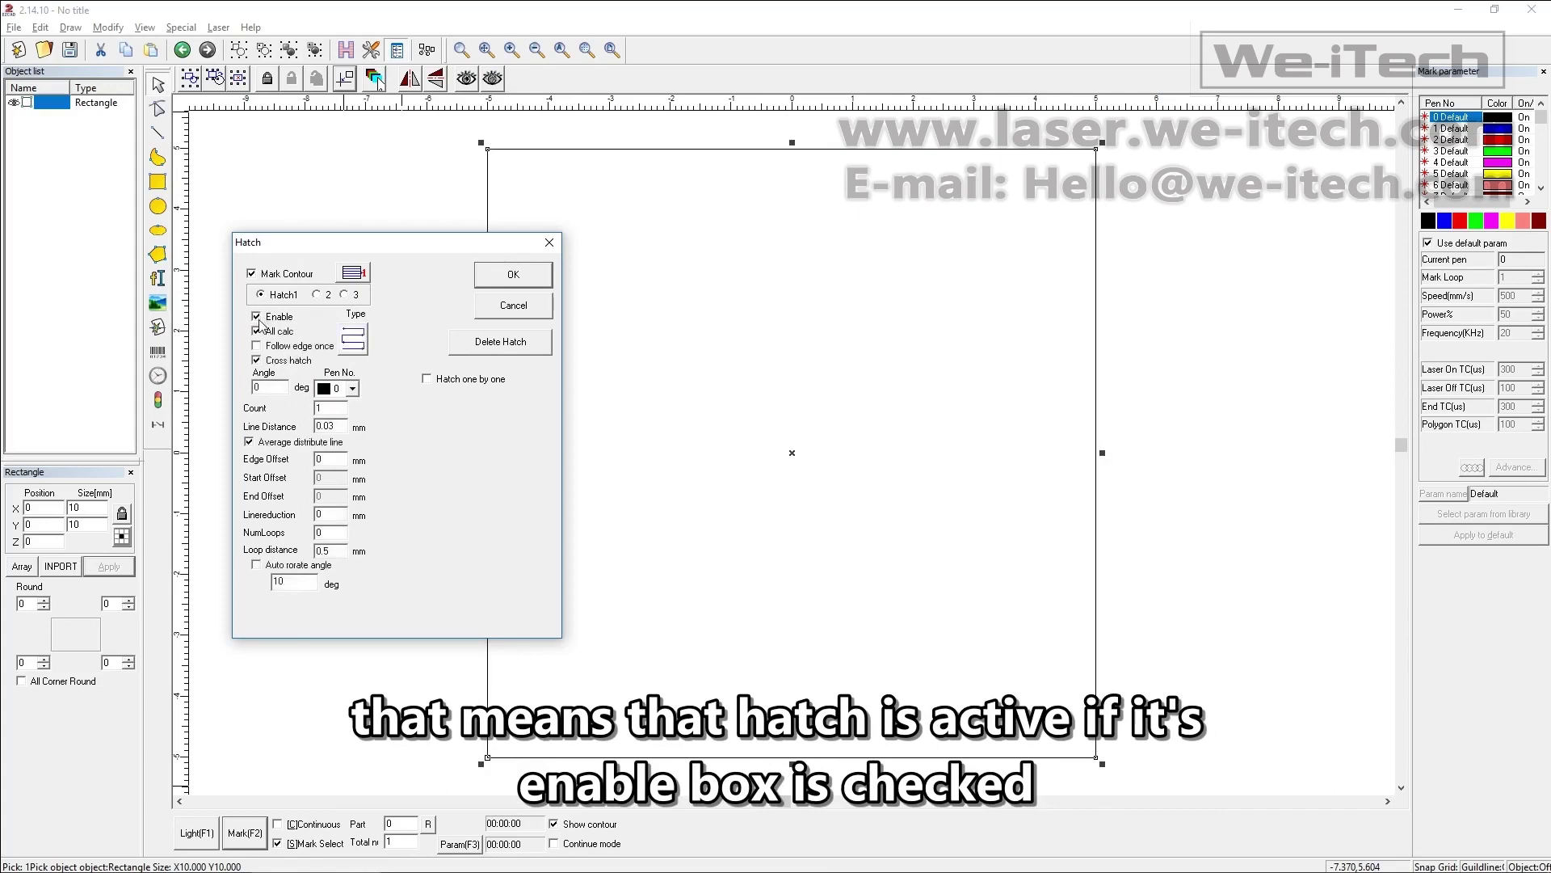
click(316, 295)
click(344, 295)
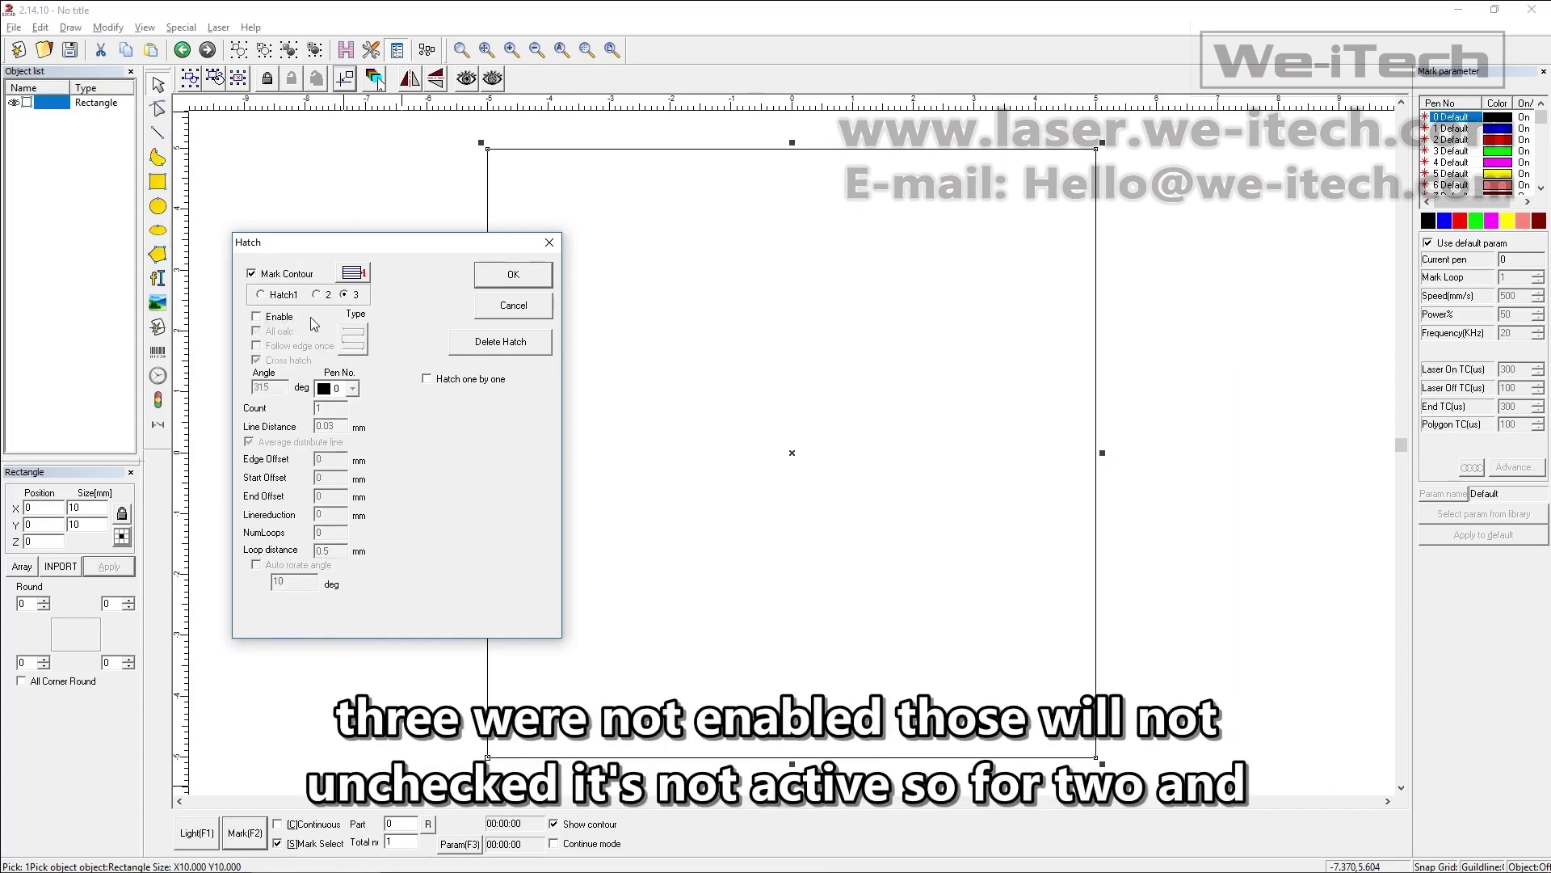
click(262, 296)
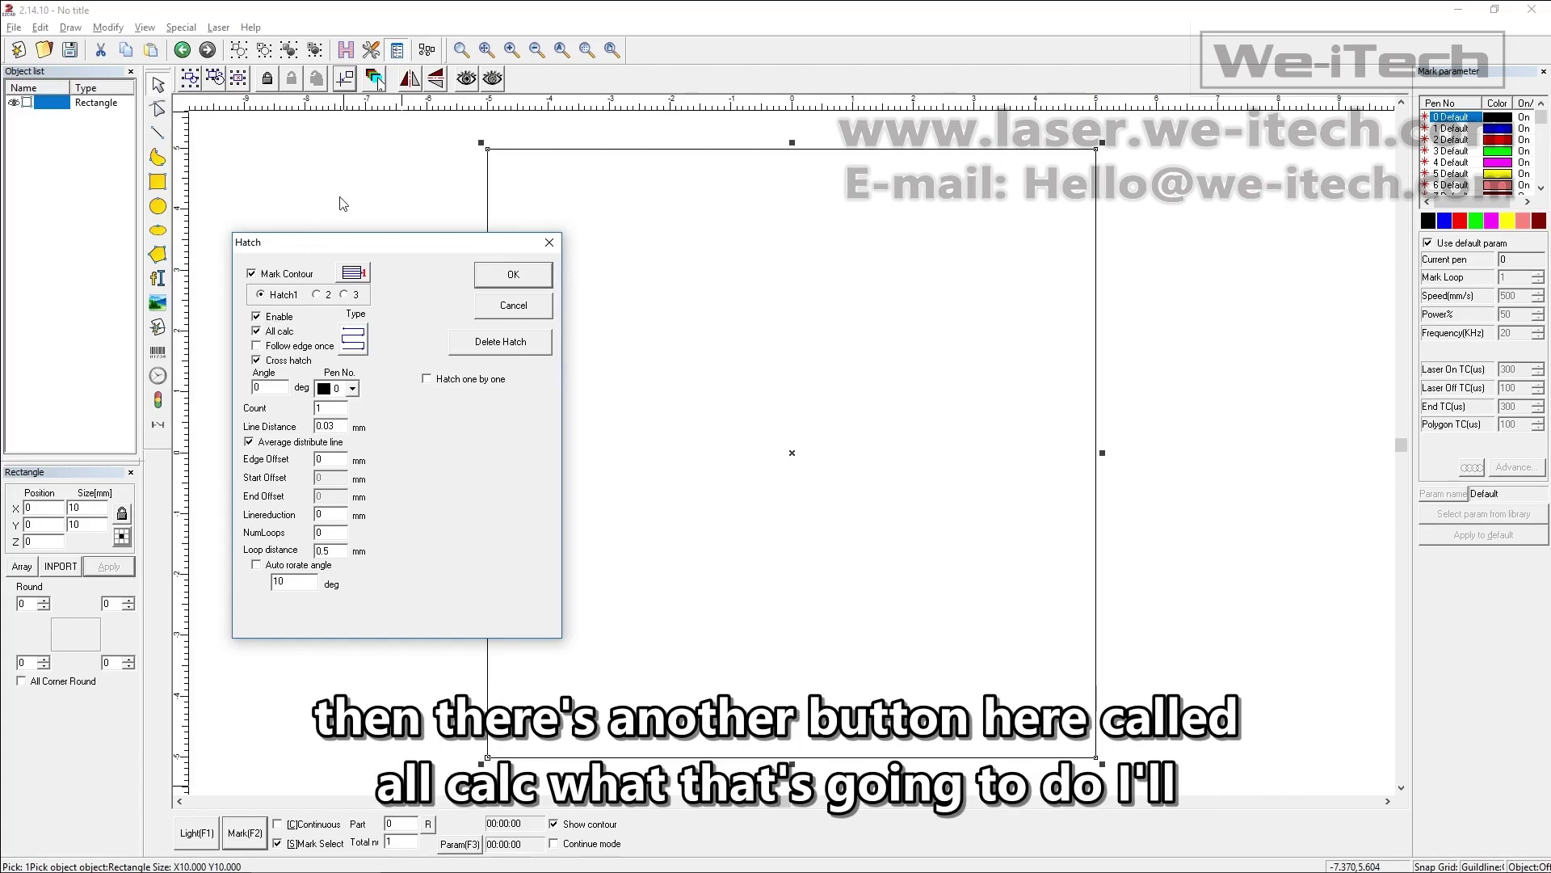
click(485, 305)
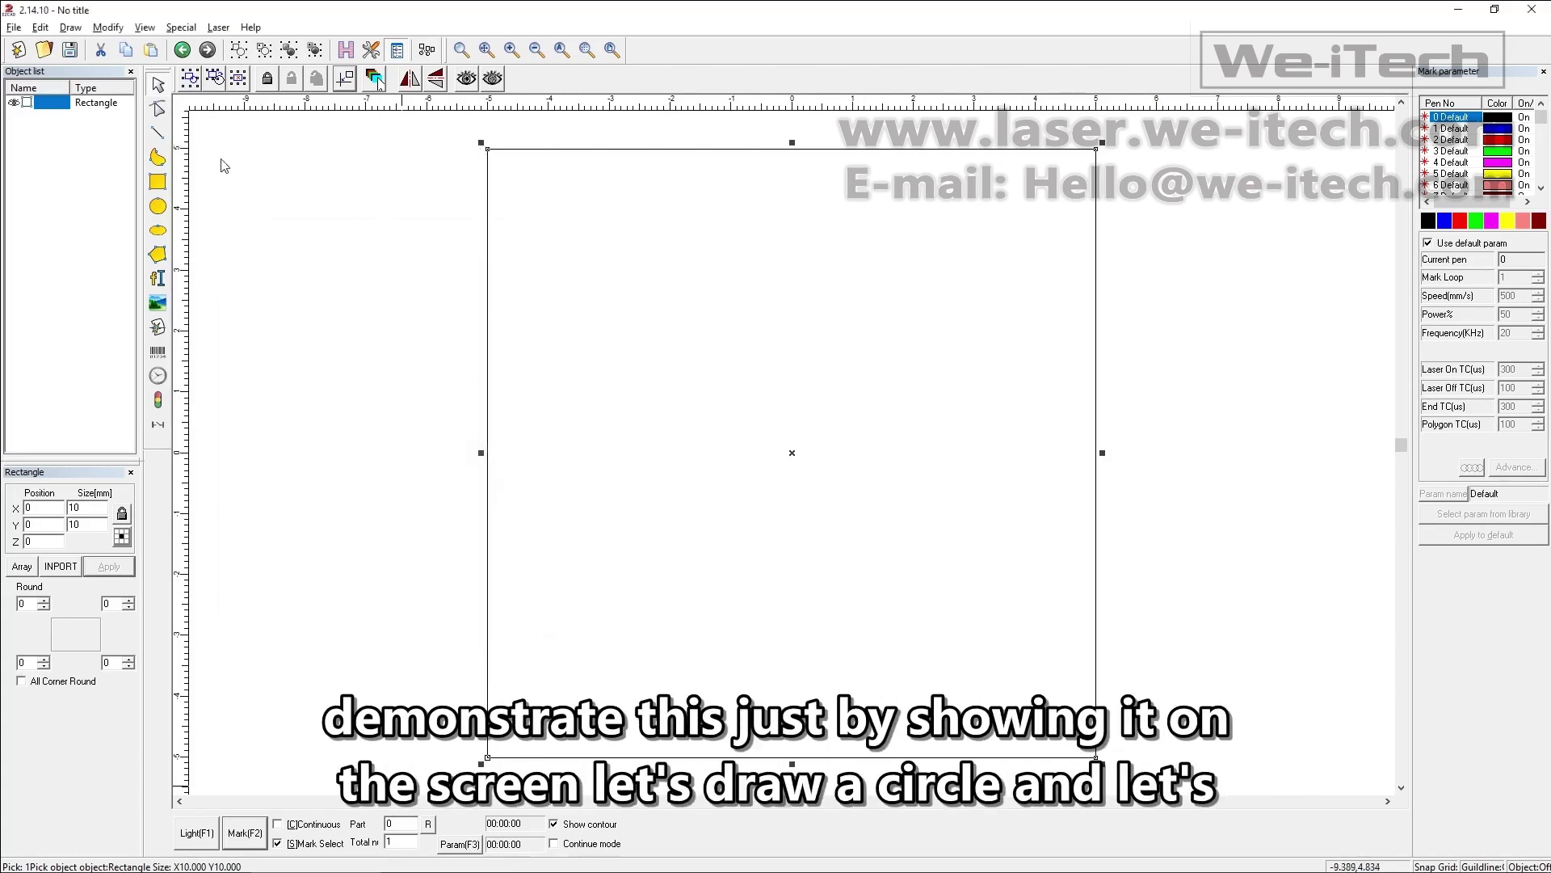
Step: Draw a circle about 5.4 mm in diameter, up and to the left of the square
click(159, 207)
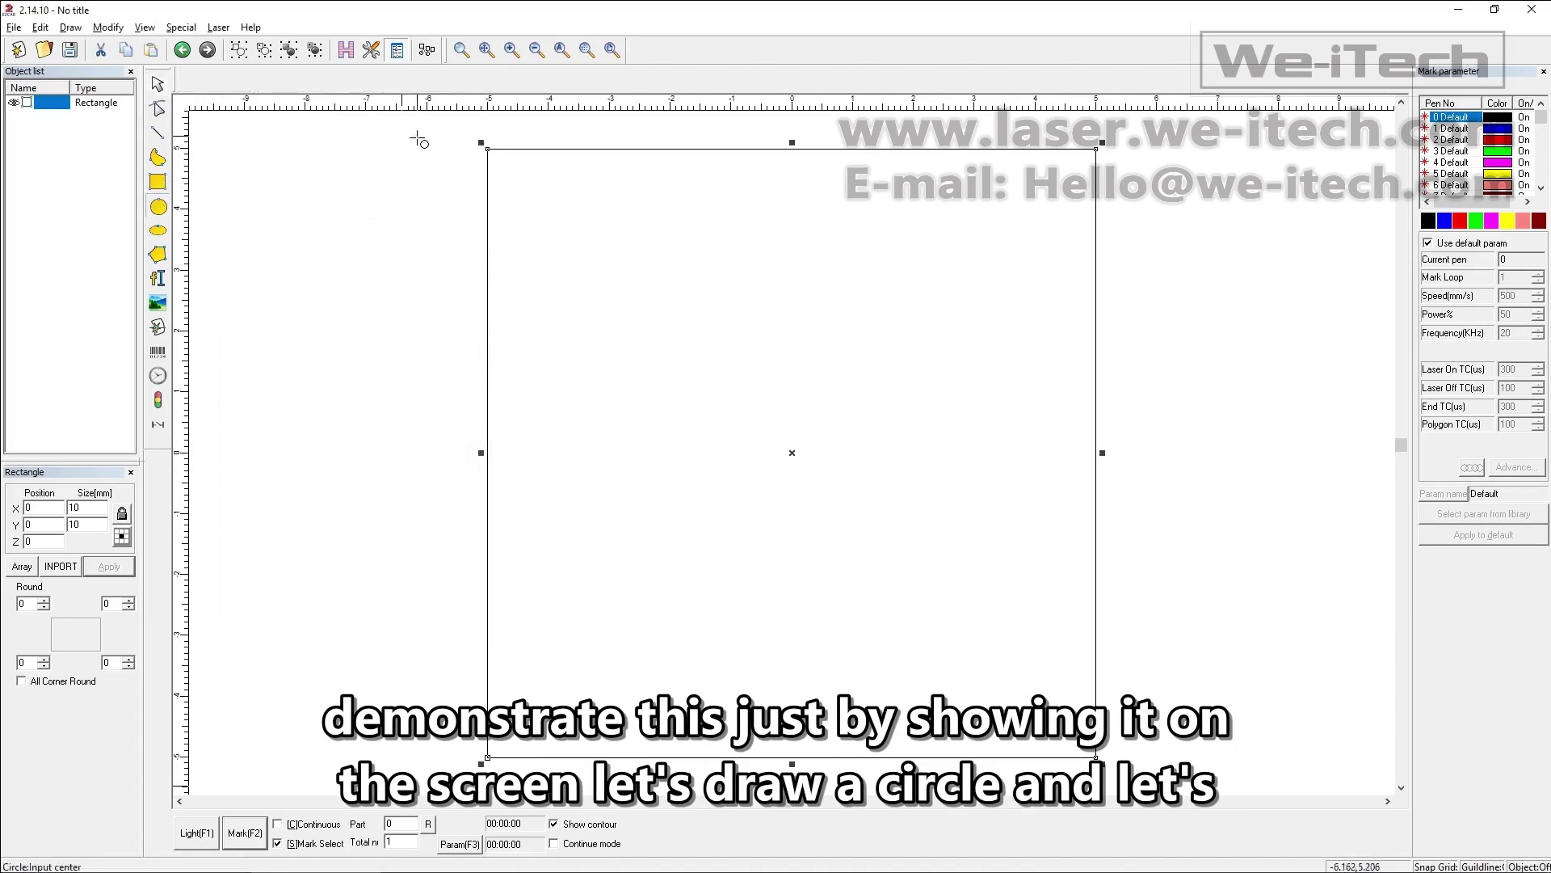
drag(285, 204, 394, 78)
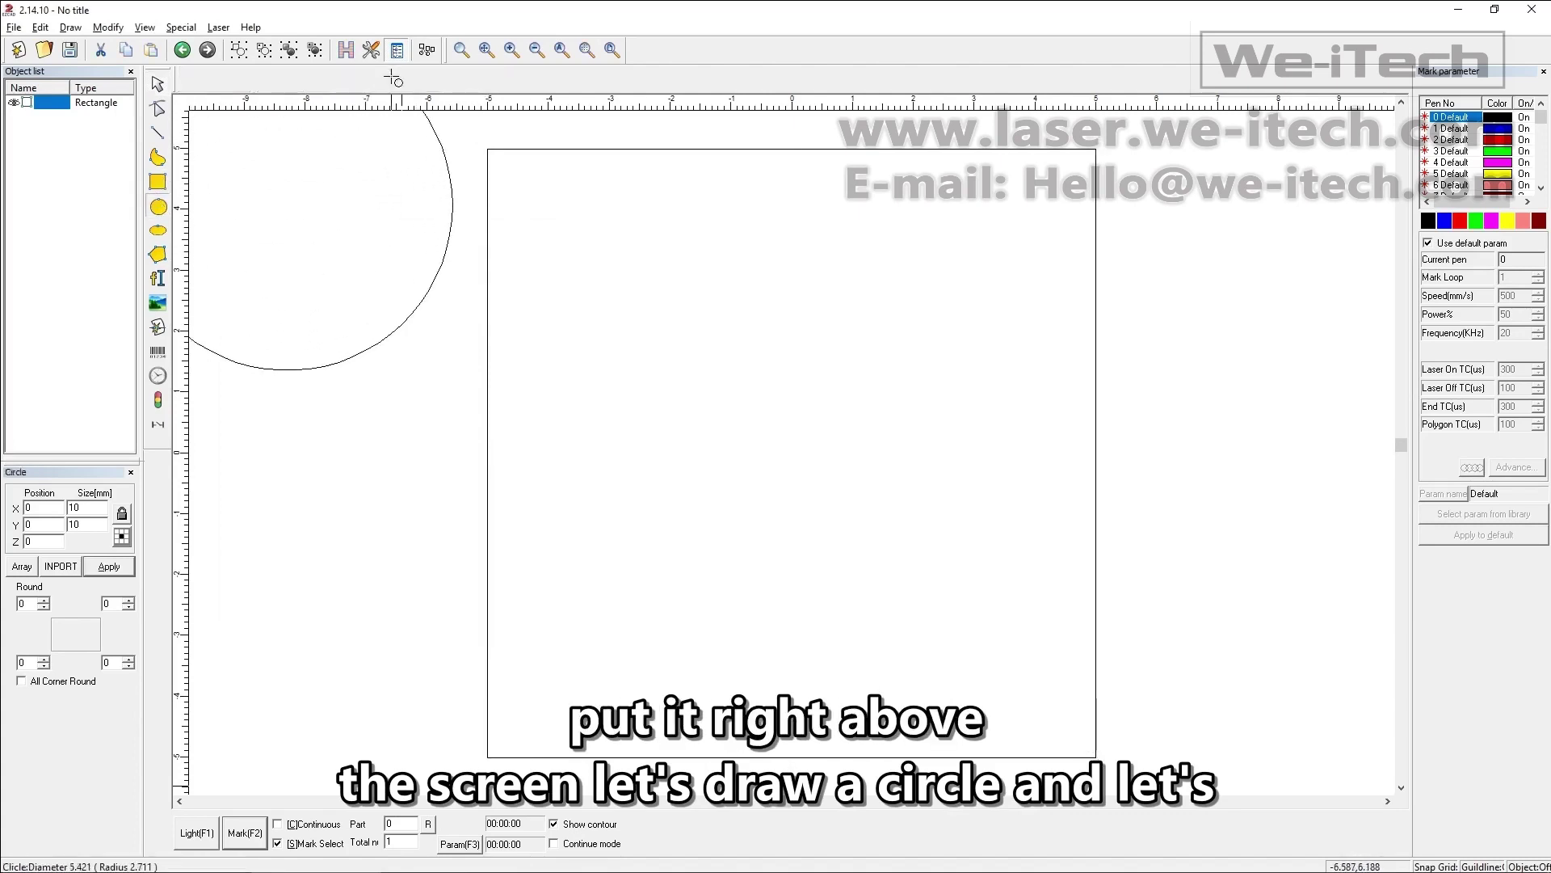
click(564, 51)
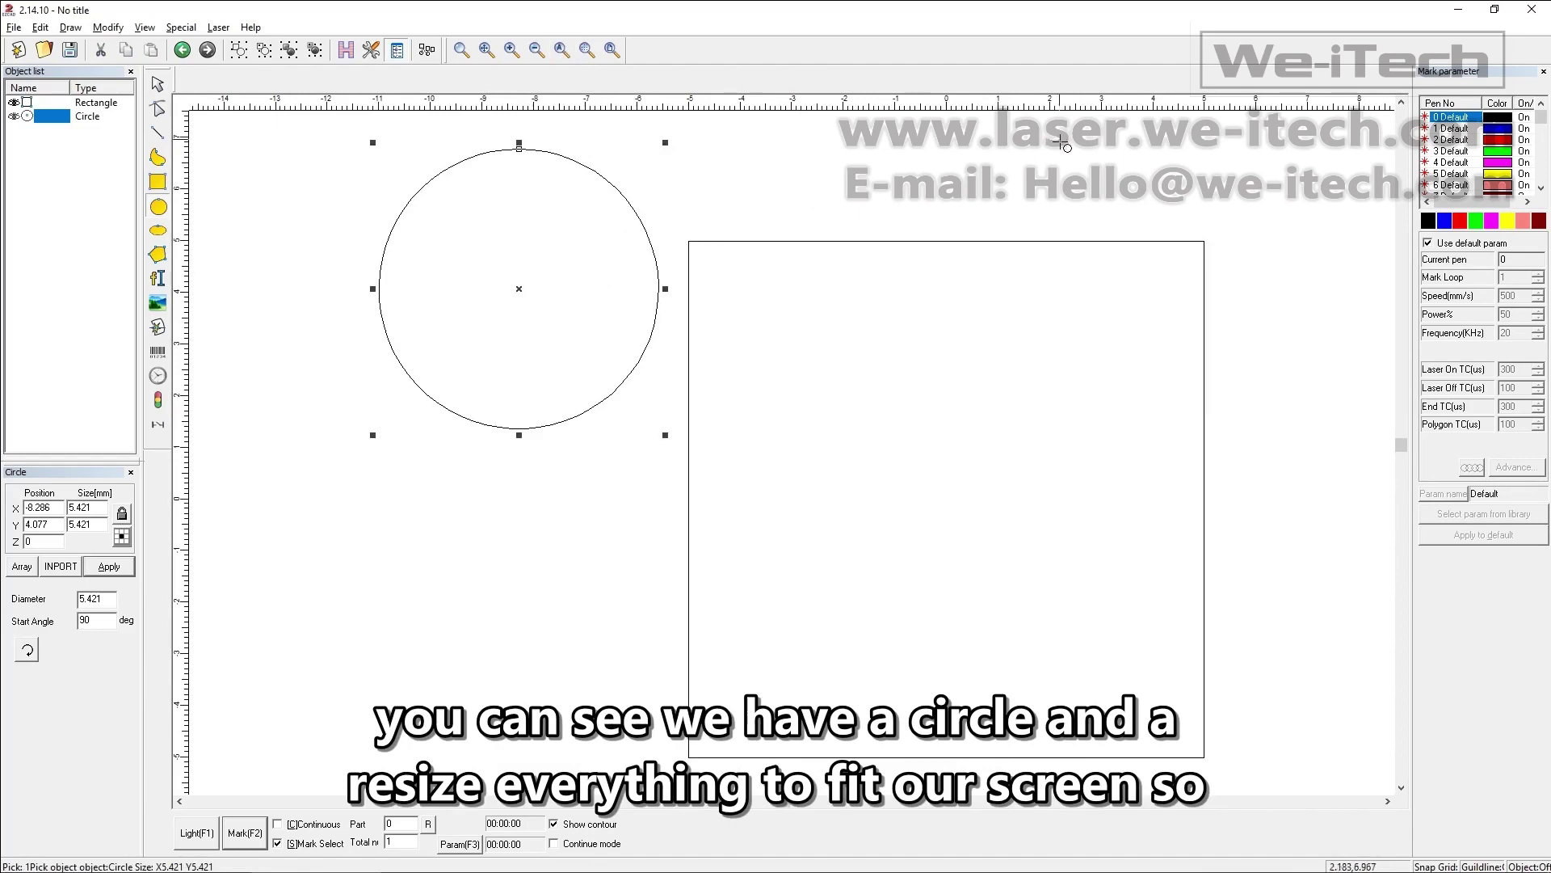
Step: Hatch the circle and square together using Hatch 1 with All calc enabled and a line distance of 1 mm
drag(815, 153, 486, 319)
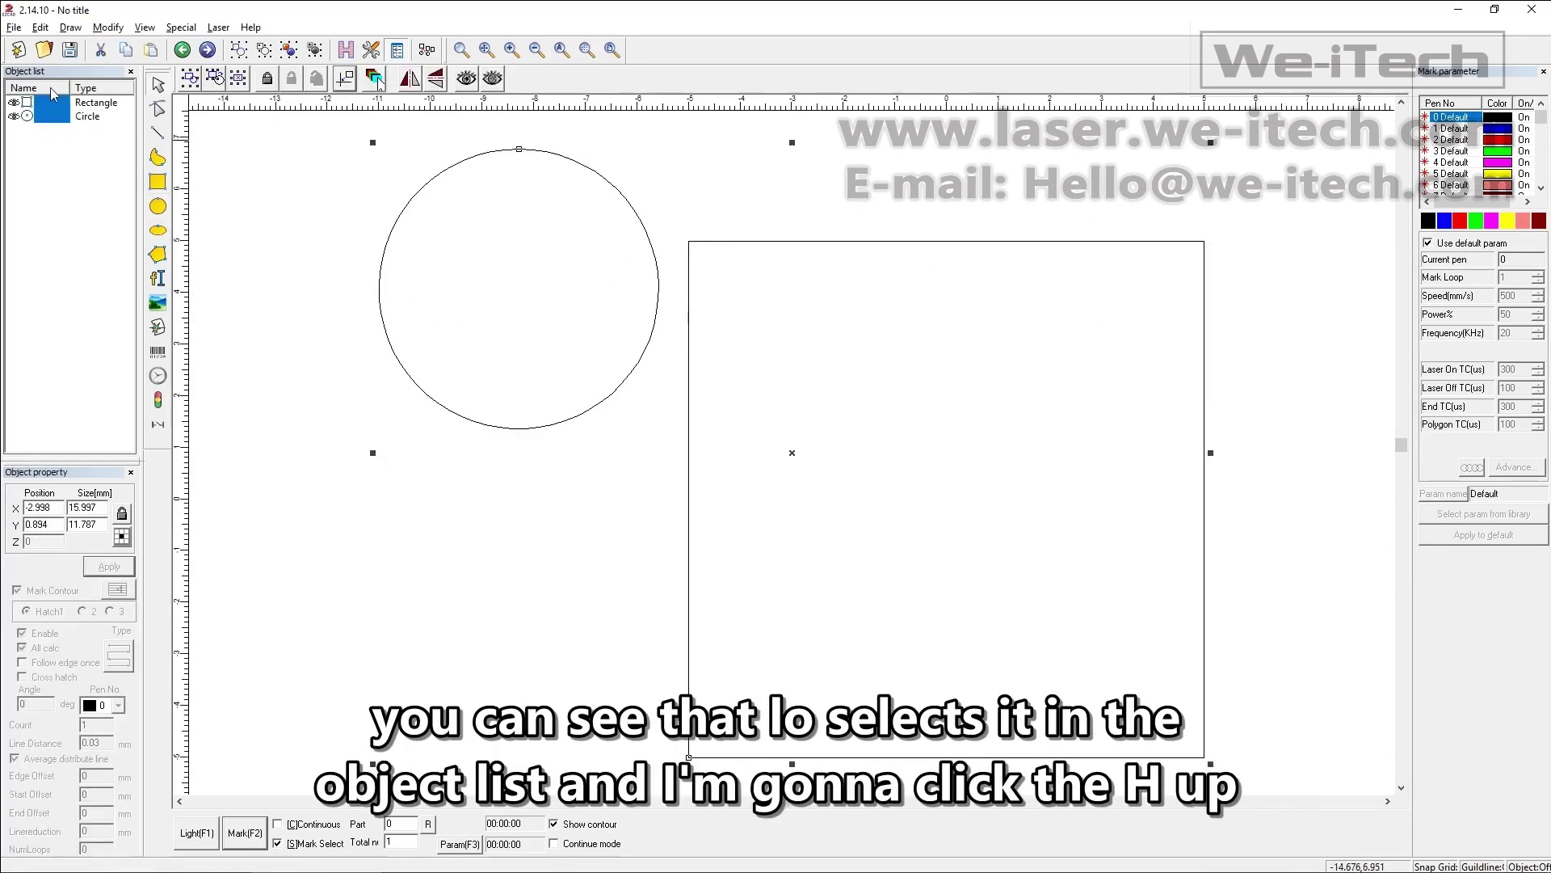
click(346, 51)
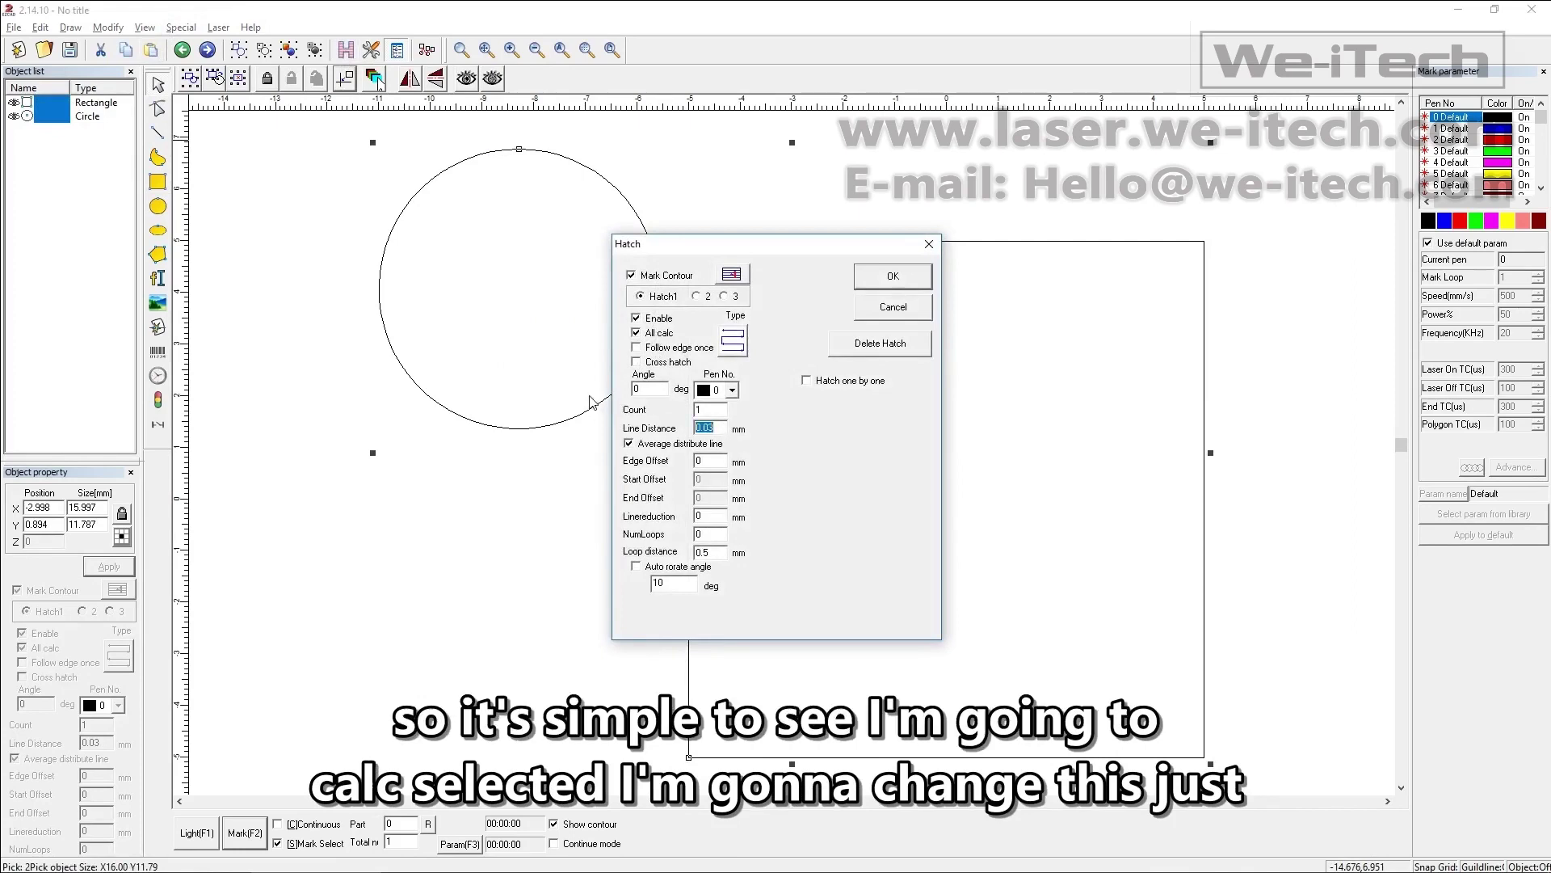
key(BackSpace)
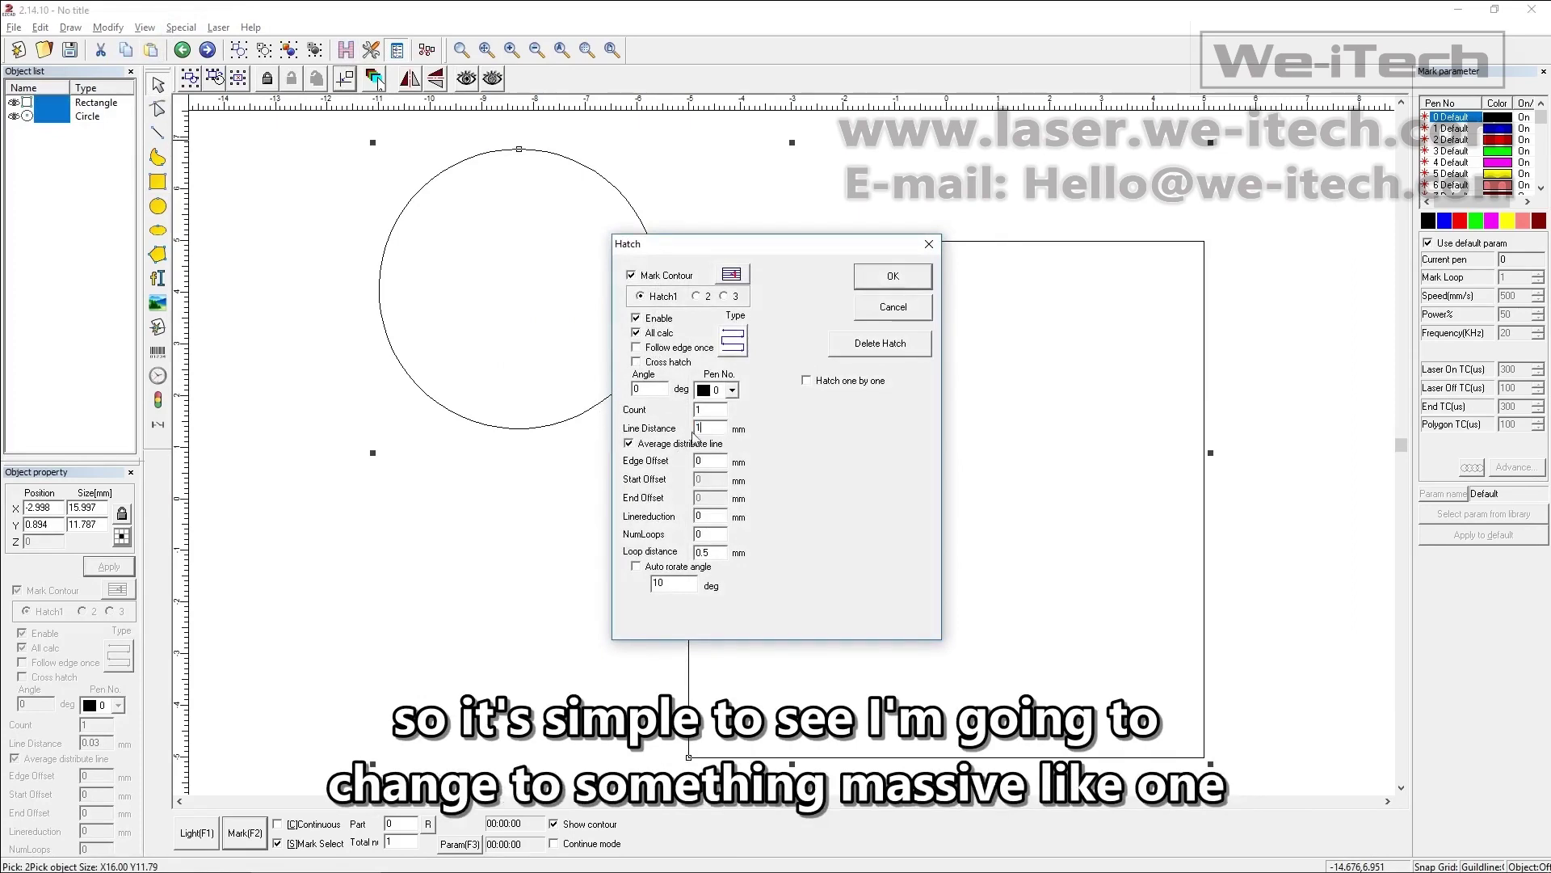
text(1)
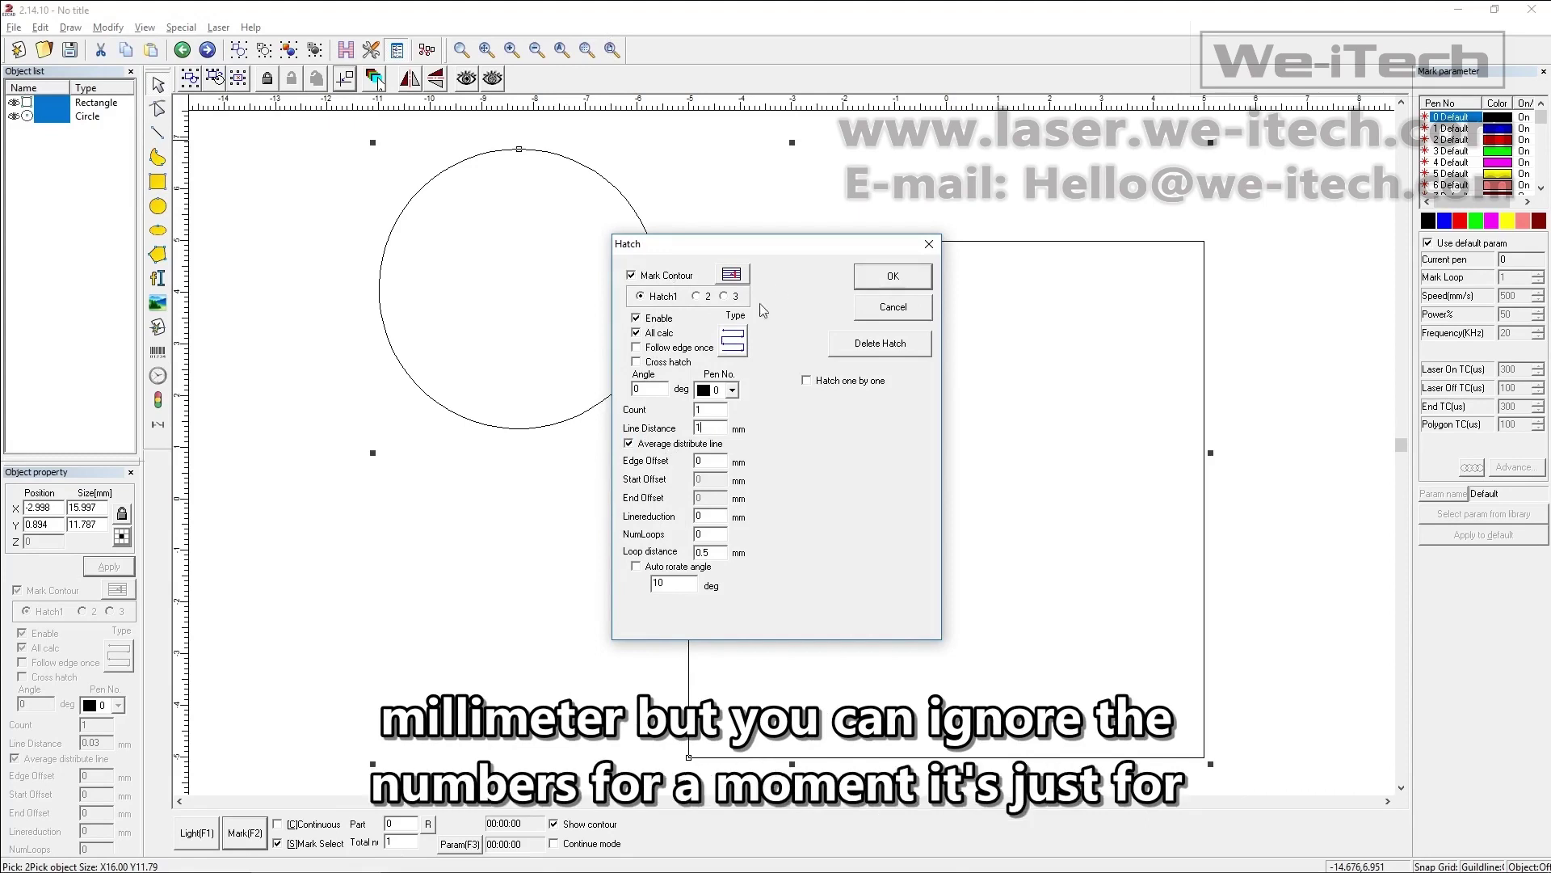
click(905, 281)
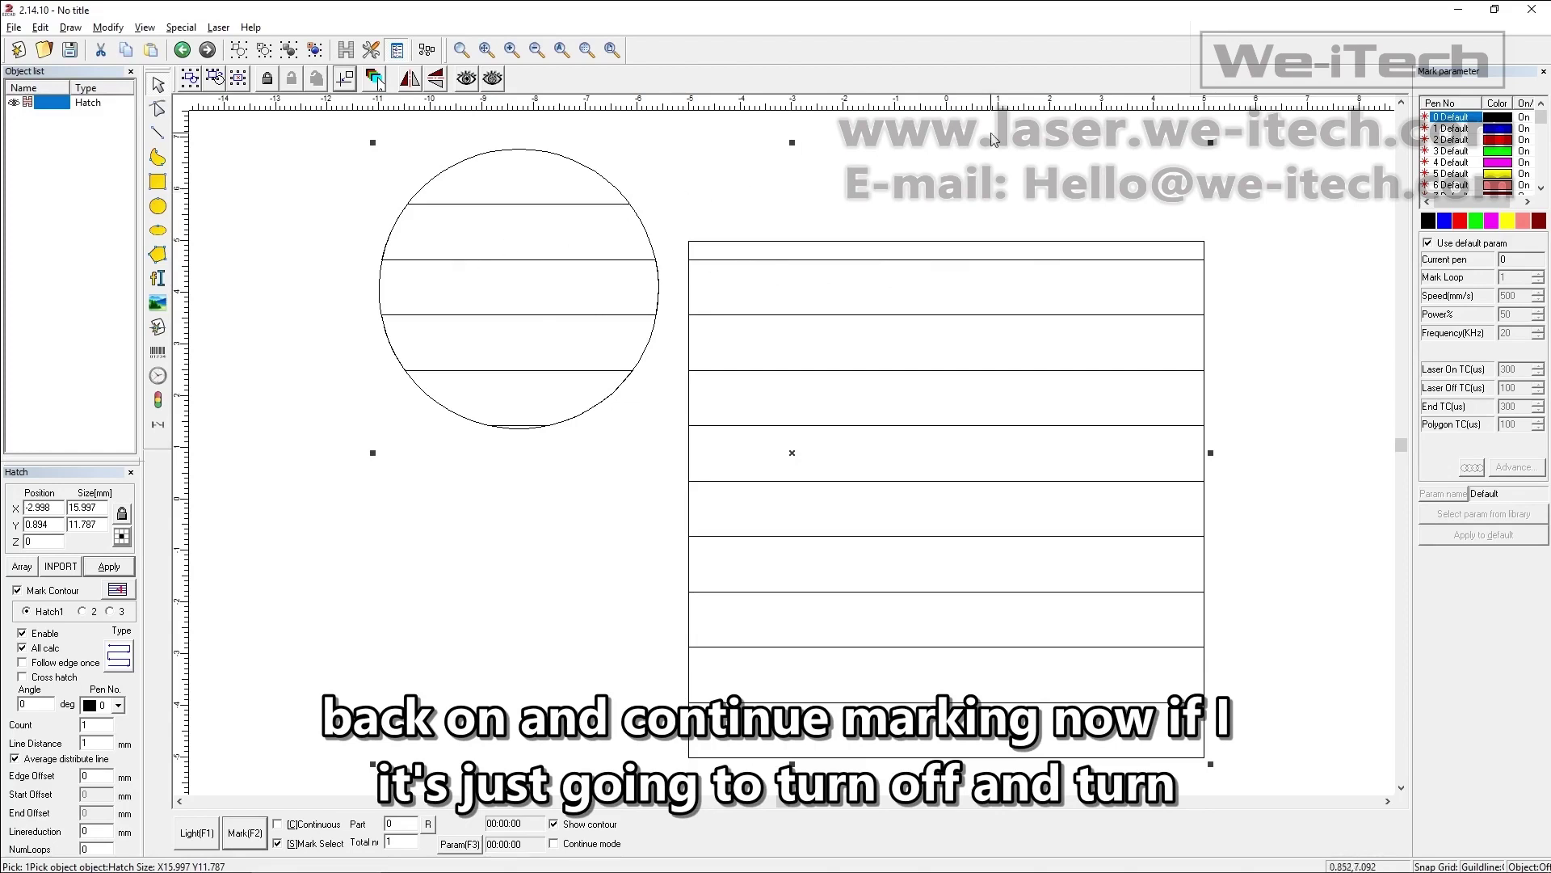
Step: Undo the hatch and hatch both shapes again with All calc disabled
key(ctrl+z)
key(ctrl+z)
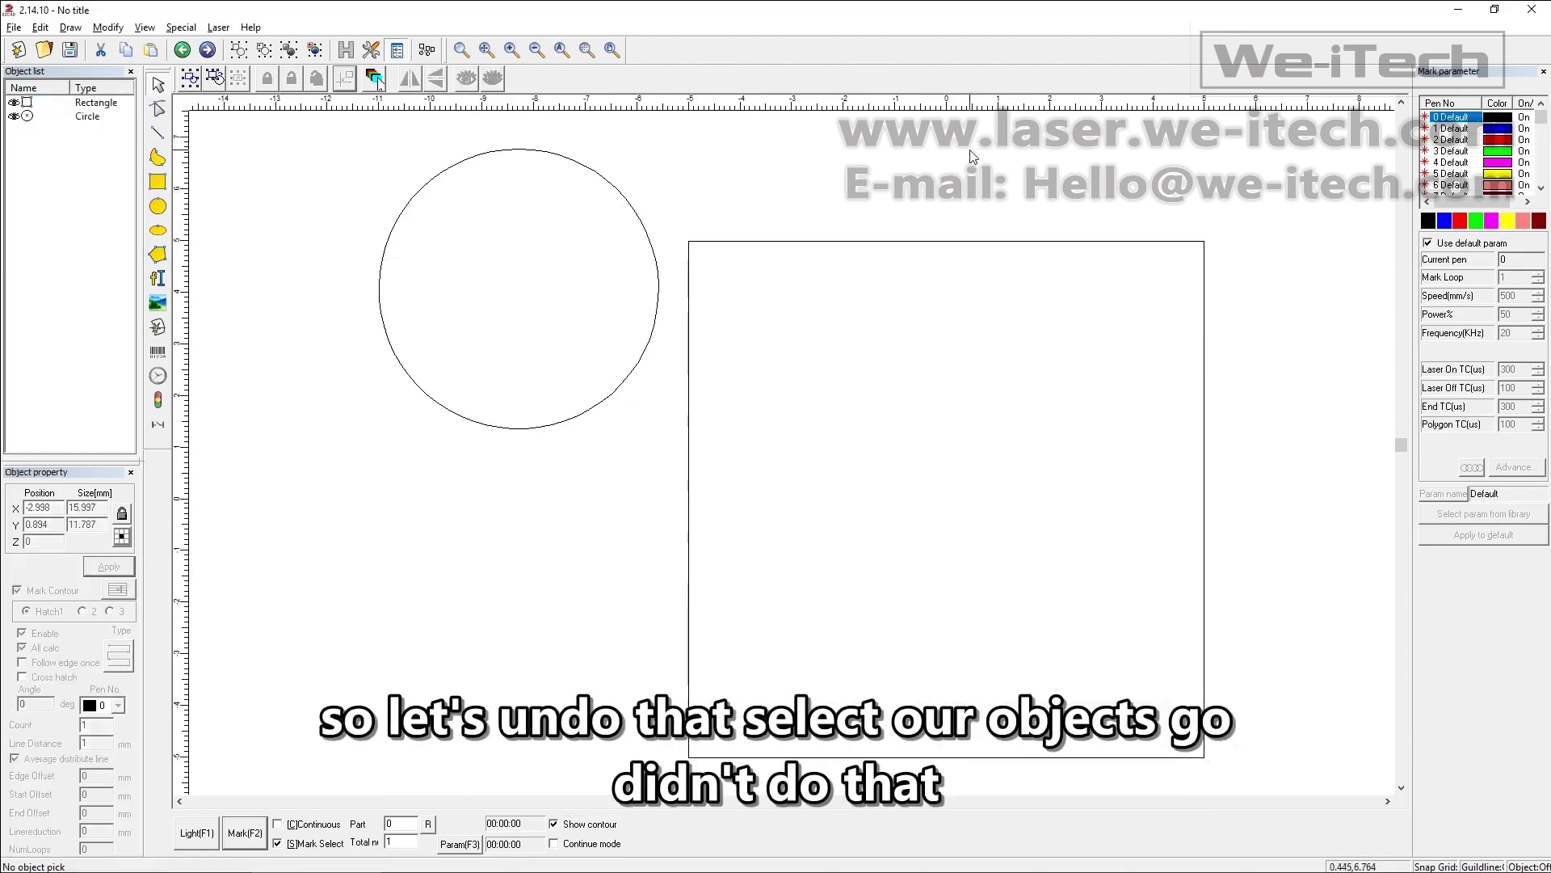
mouse_move(813, 174)
mouse_down()
mouse_move(537, 336)
mouse_move(500, 267)
mouse_up()
drag(789, 138, 595, 294)
click(353, 77)
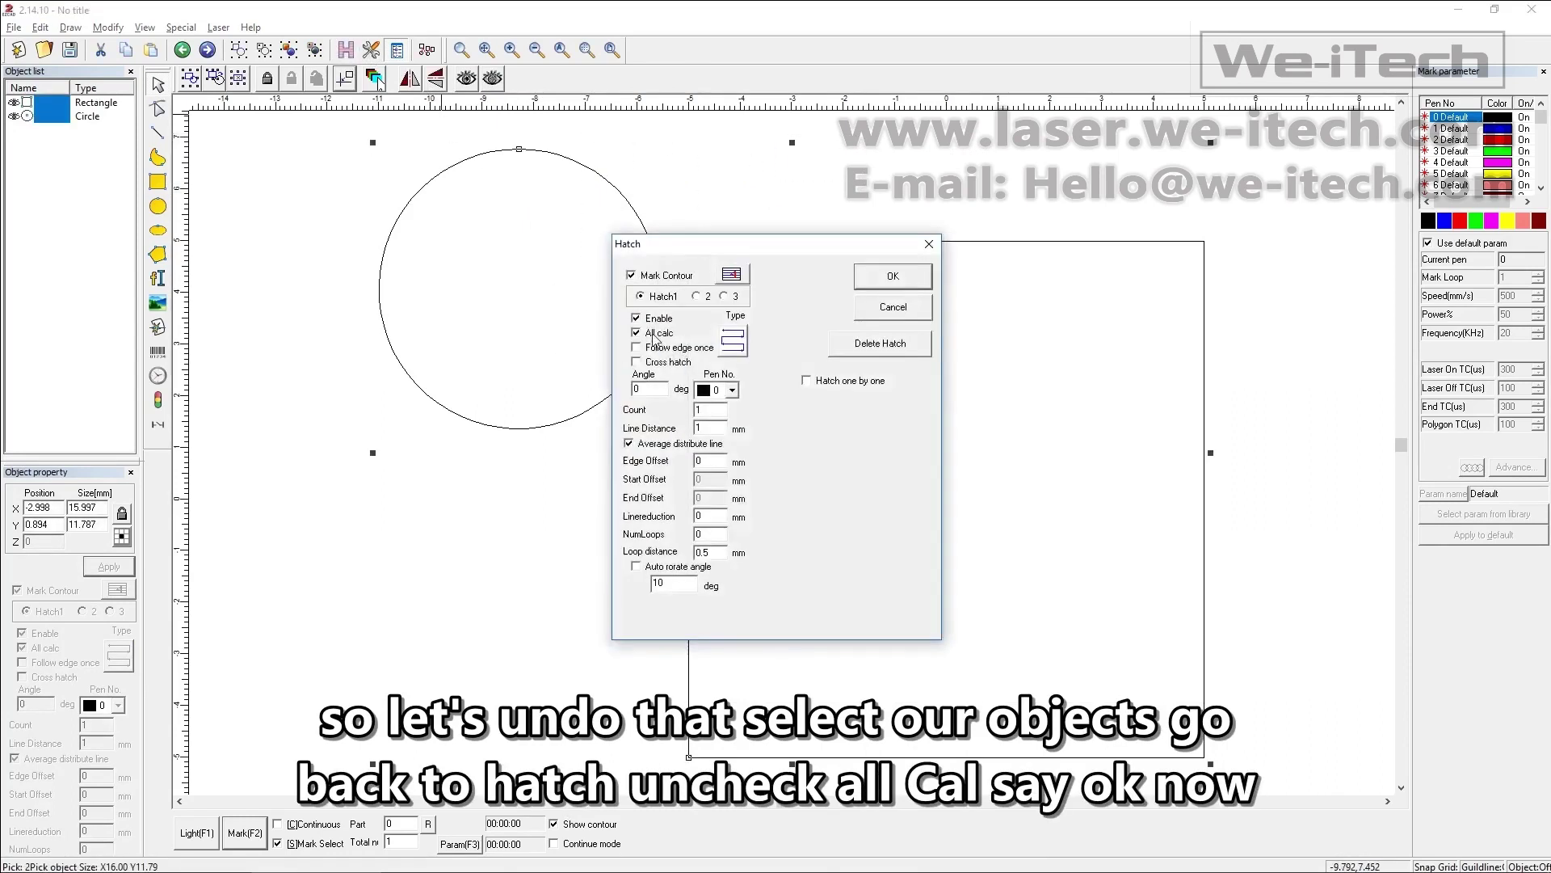
click(892, 277)
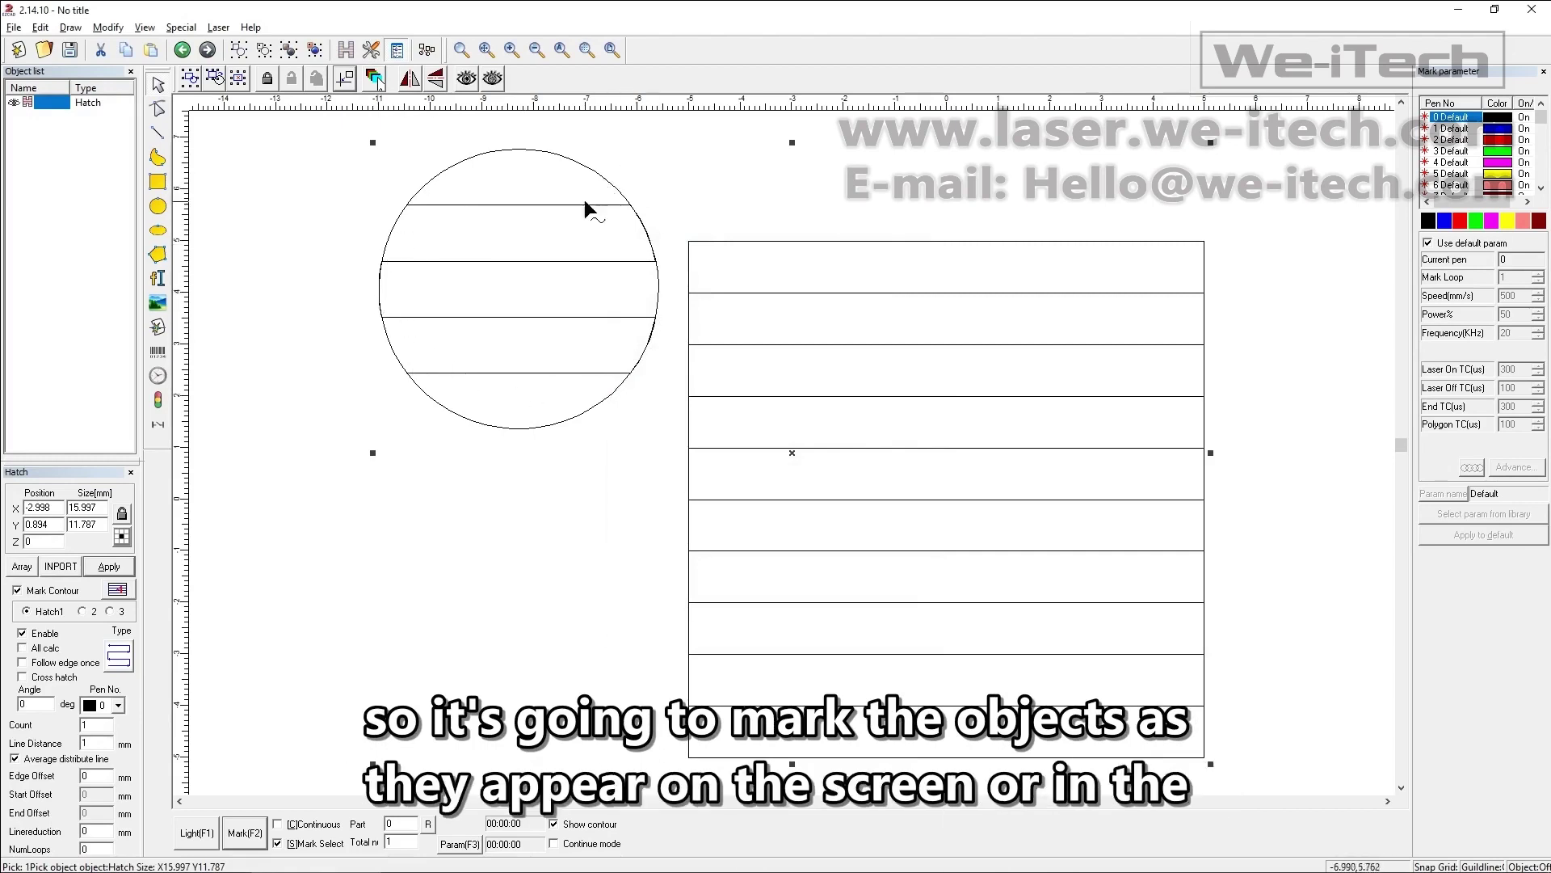
Step: Re-enable All calc on the combined hatch, and undo back to the plain square without the circle
click(21, 647)
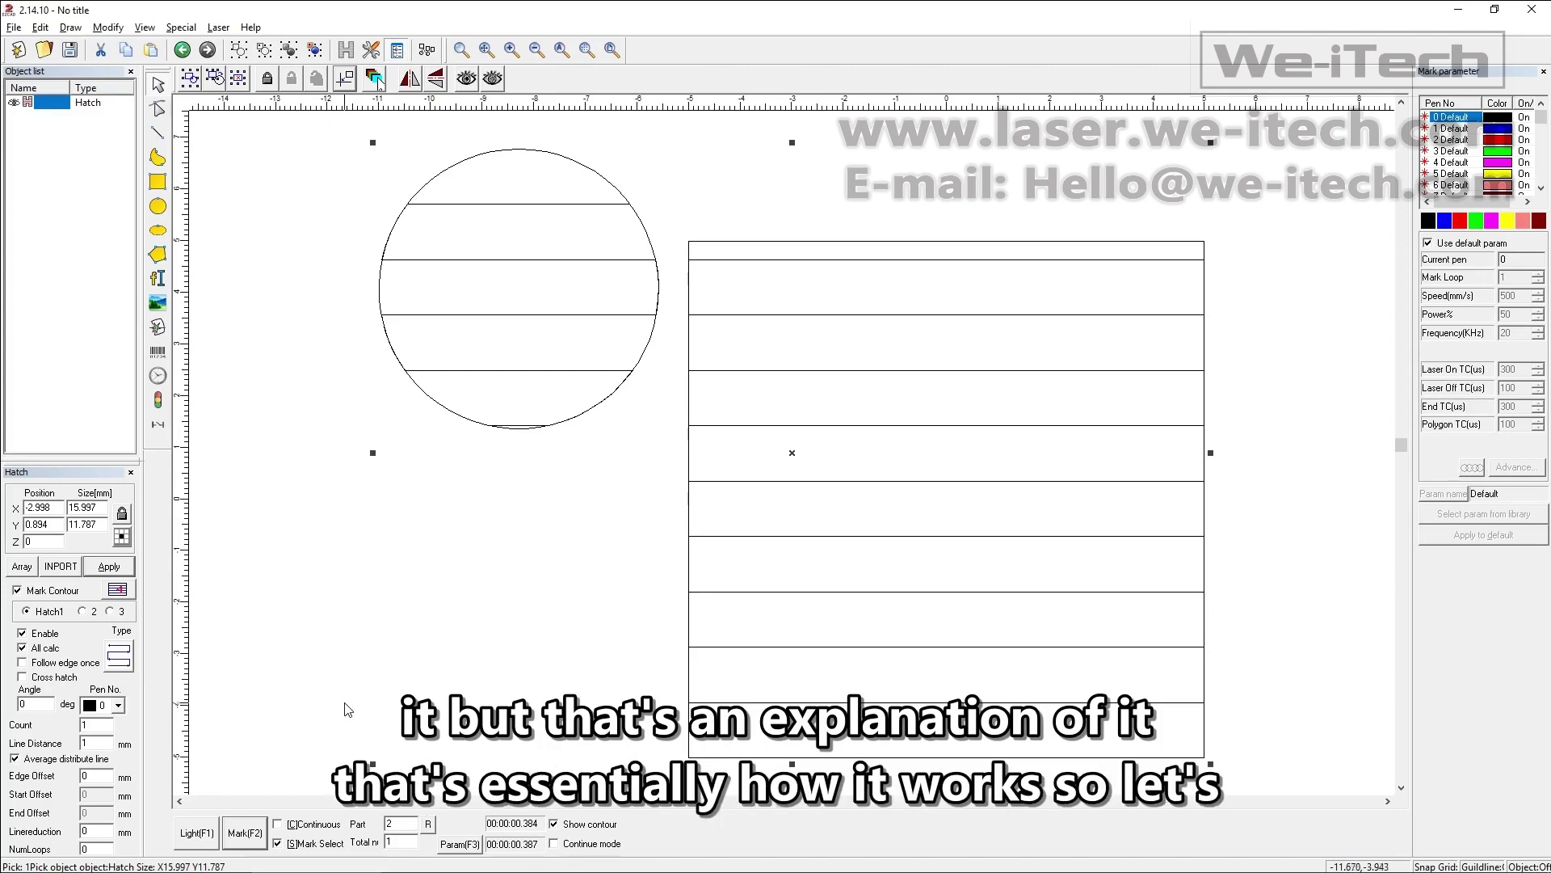
click(291, 443)
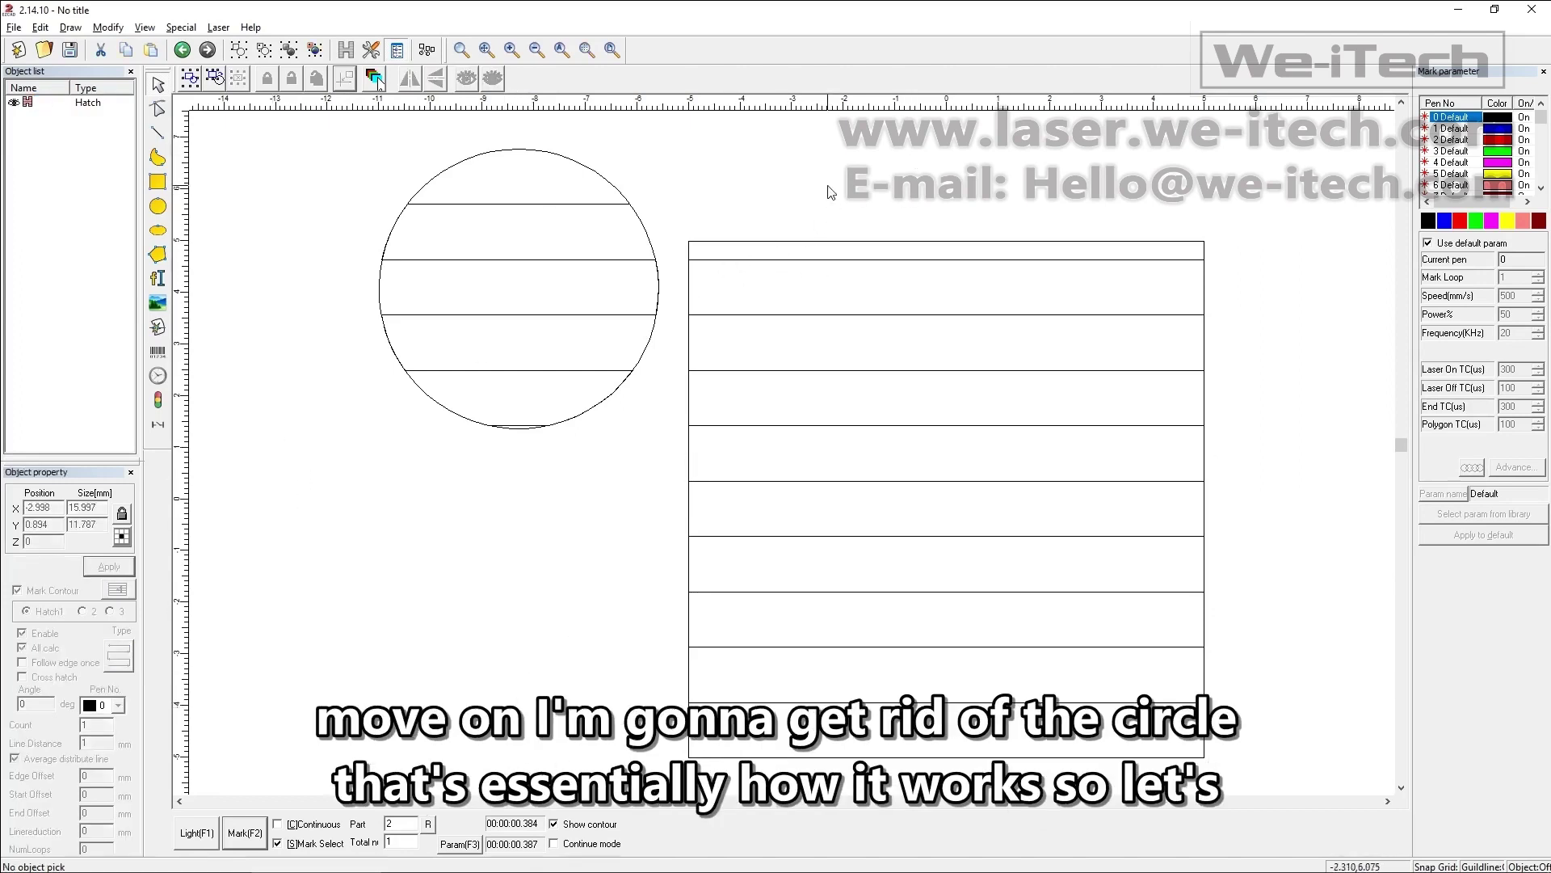
key(ctrl+z)
key(ctrl+z)
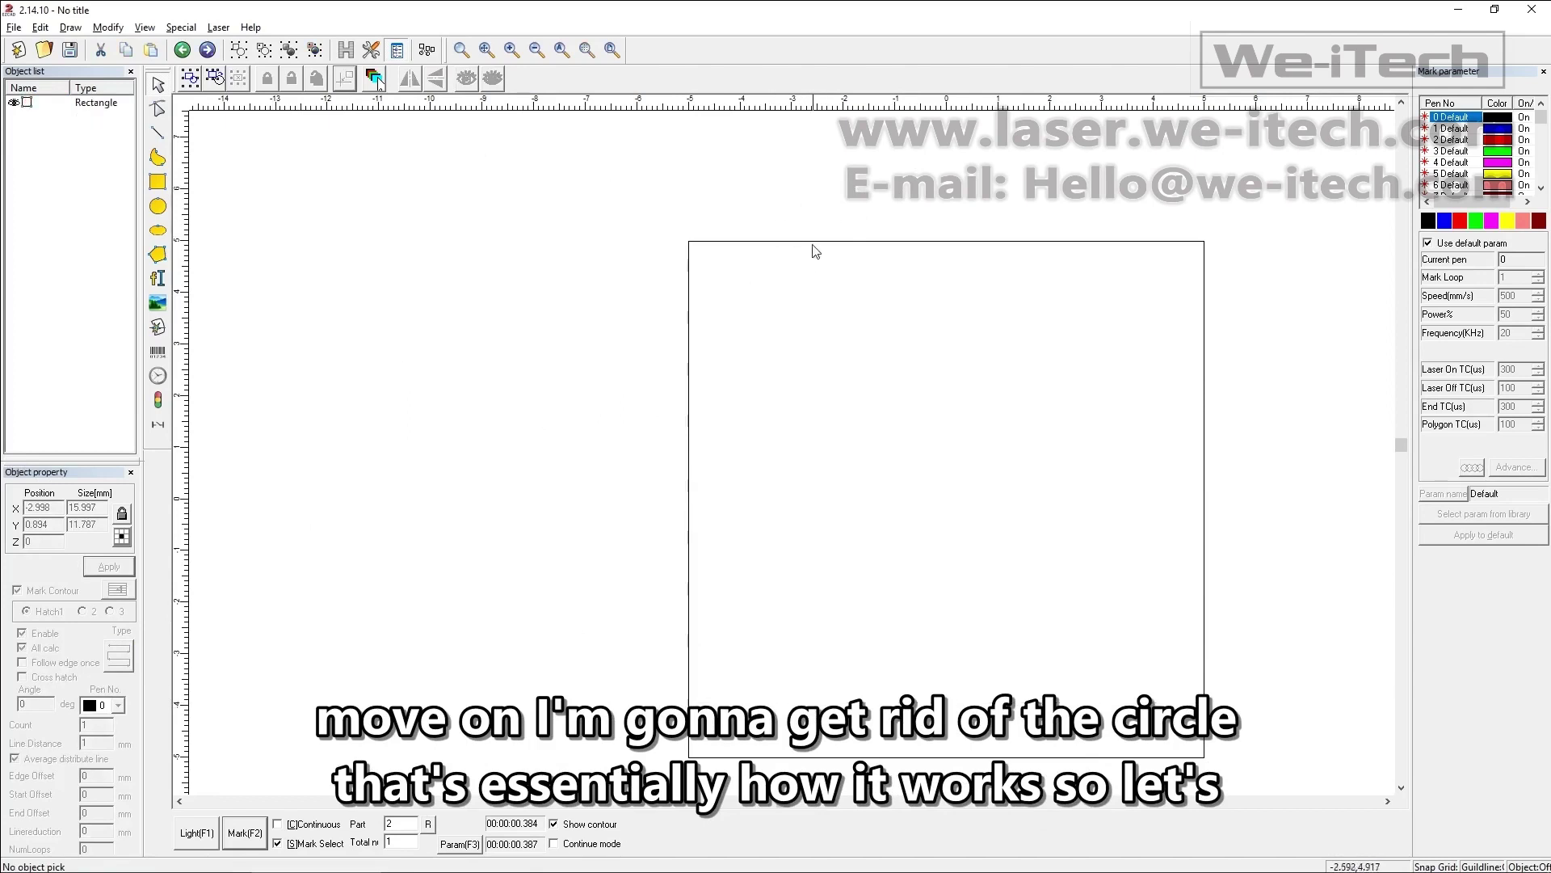
Step: Hatch the square using Hatch 1 with Cross hatch enabled, an angle of 0 degrees and a line distance of 1 mm
click(690, 284)
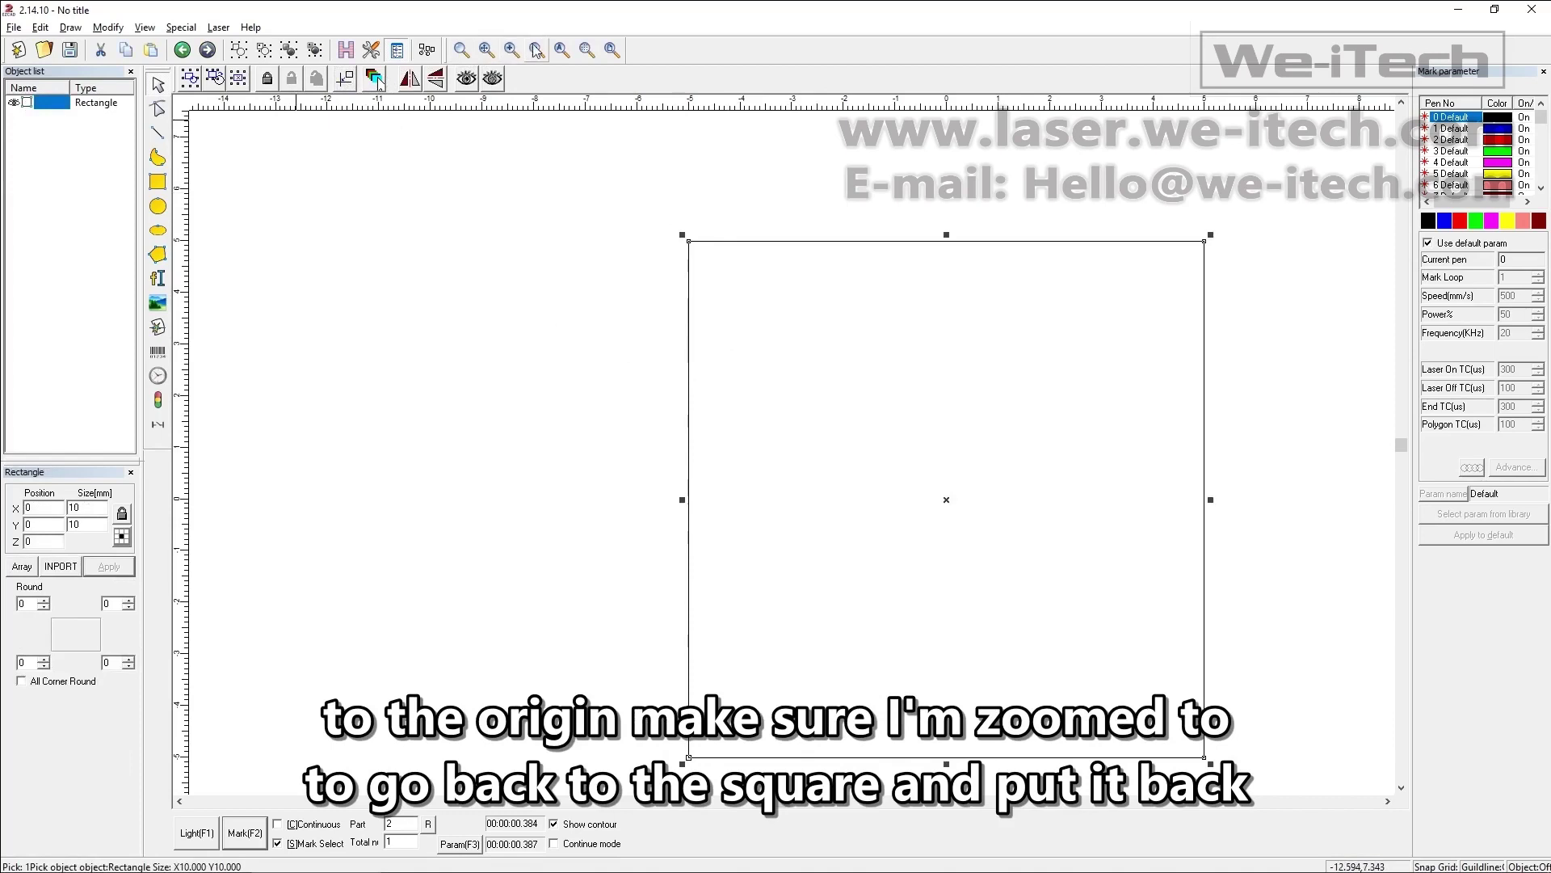
click(562, 50)
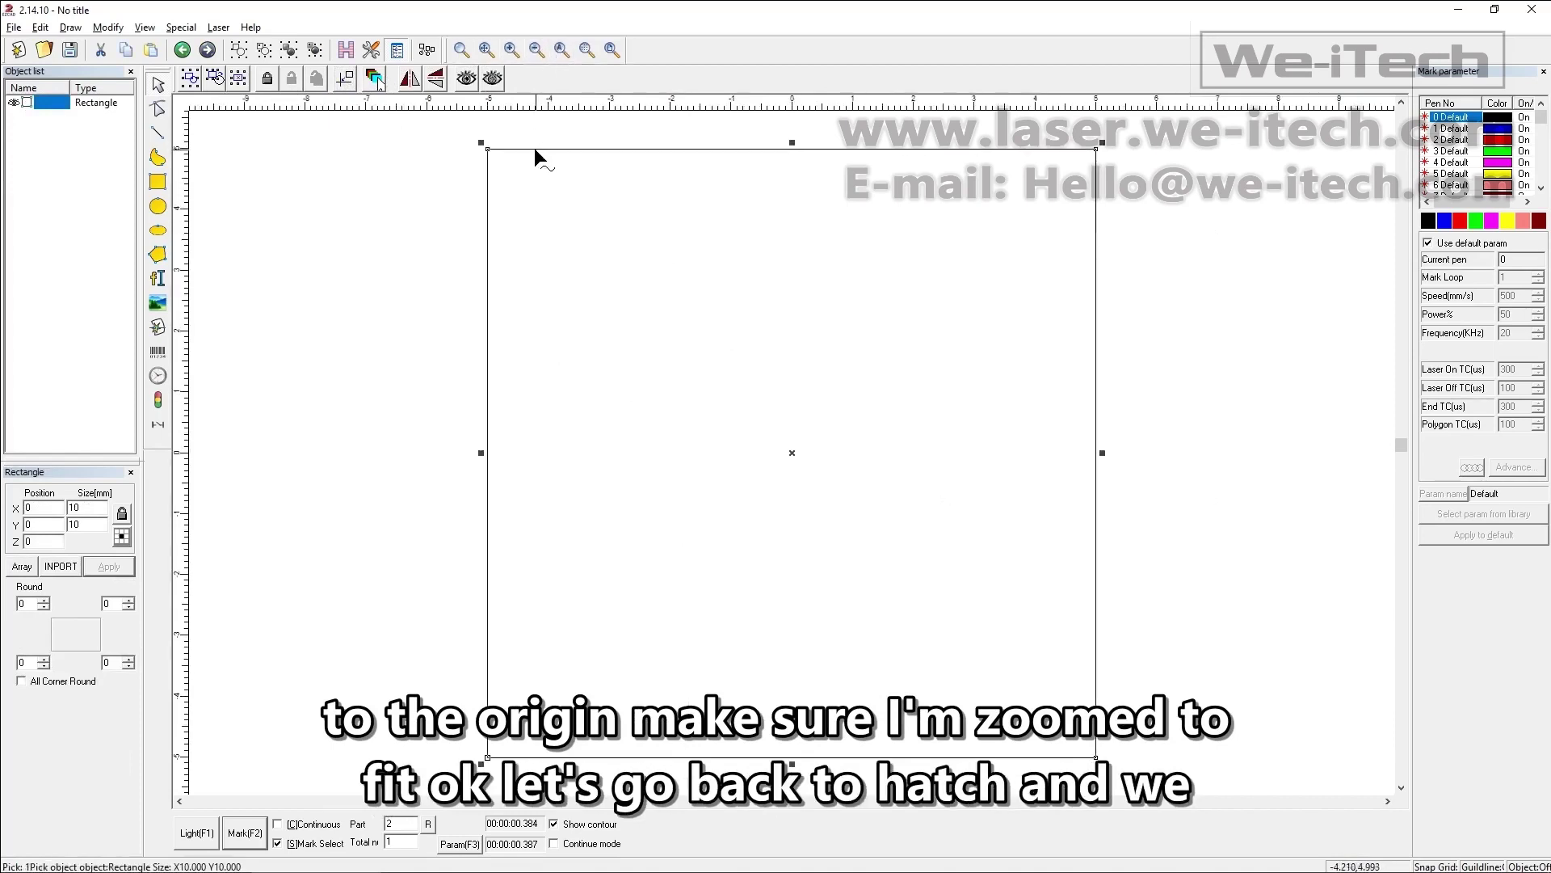
click(345, 51)
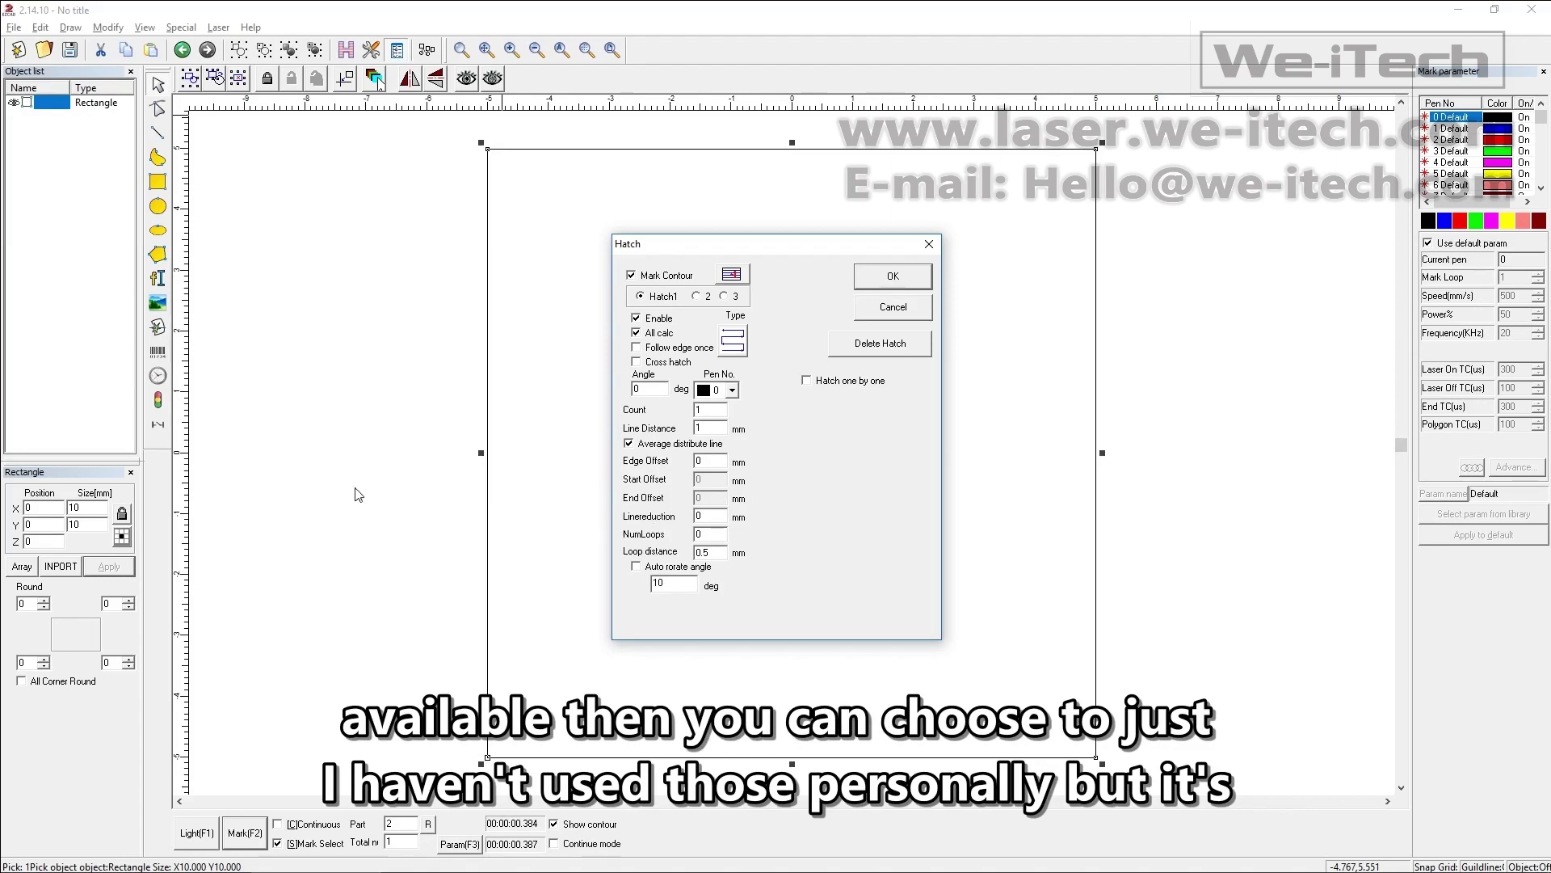
click(745, 338)
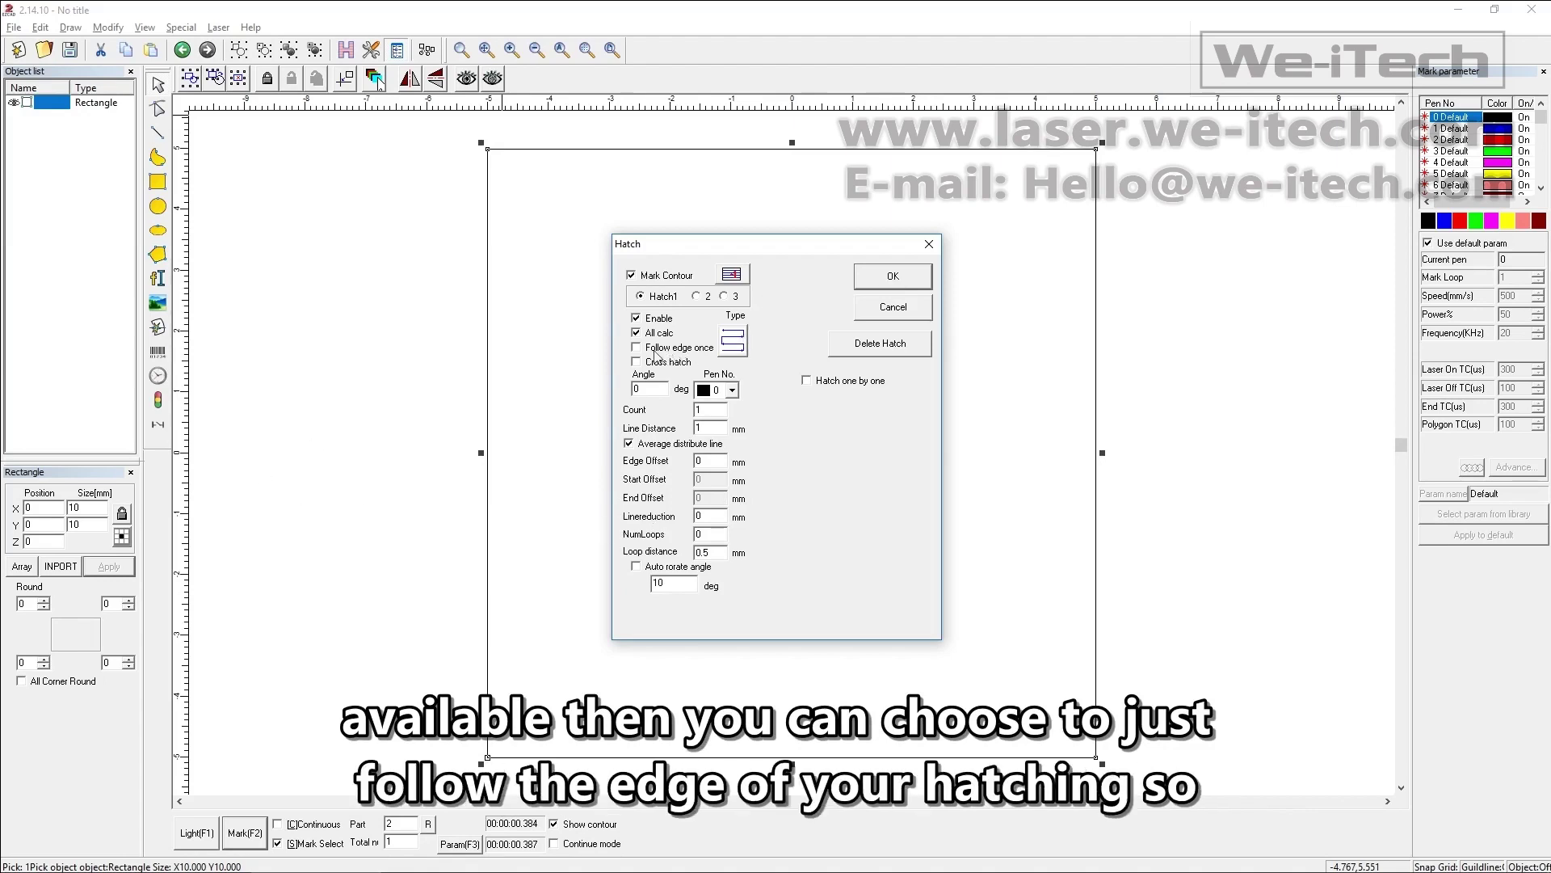
click(655, 353)
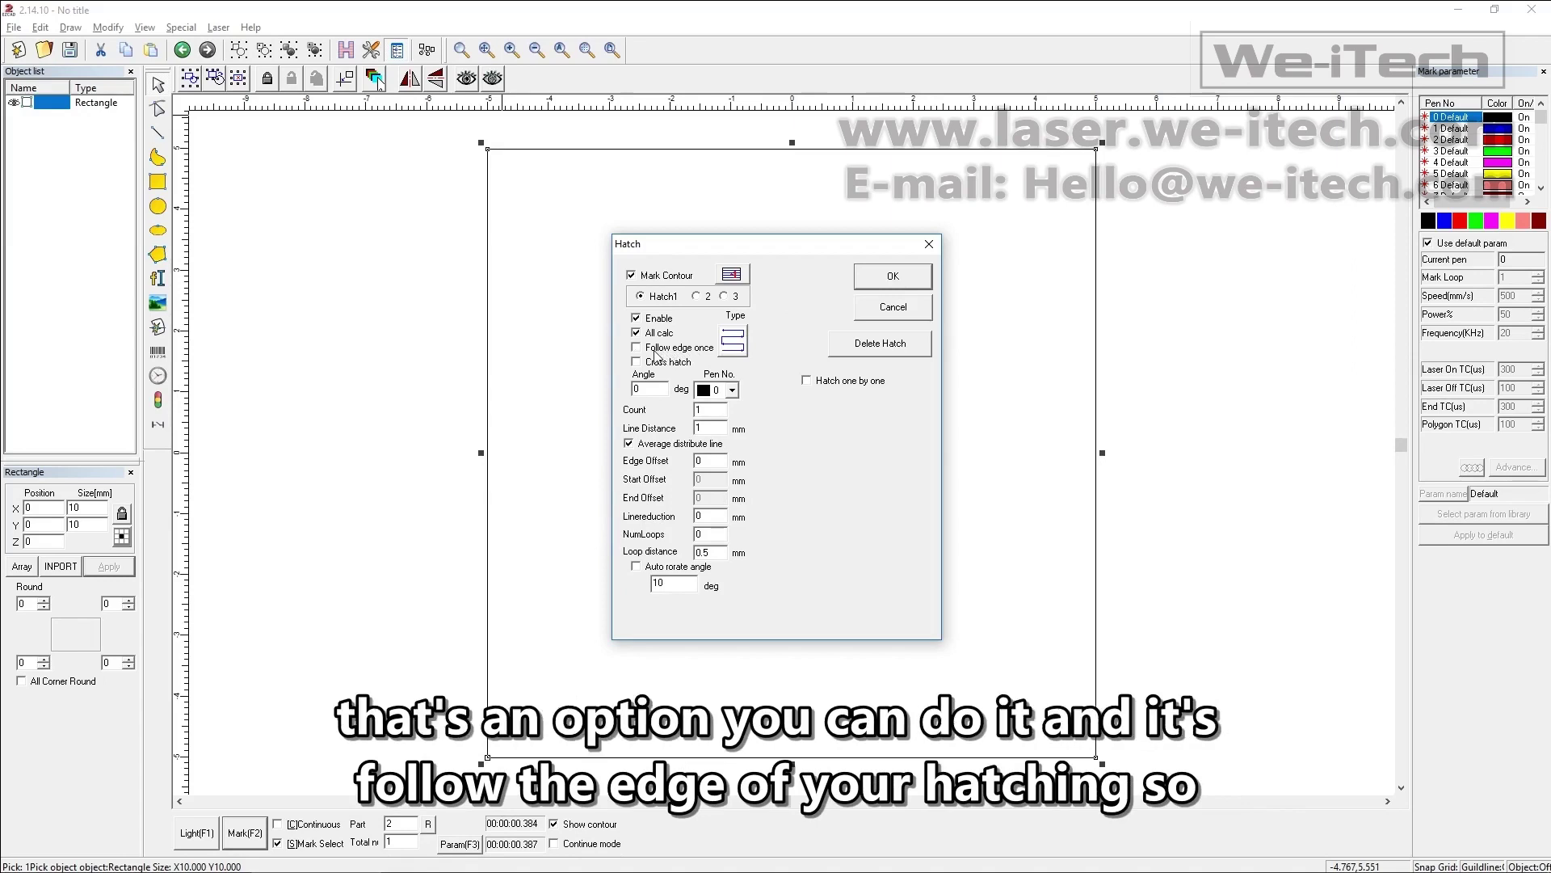
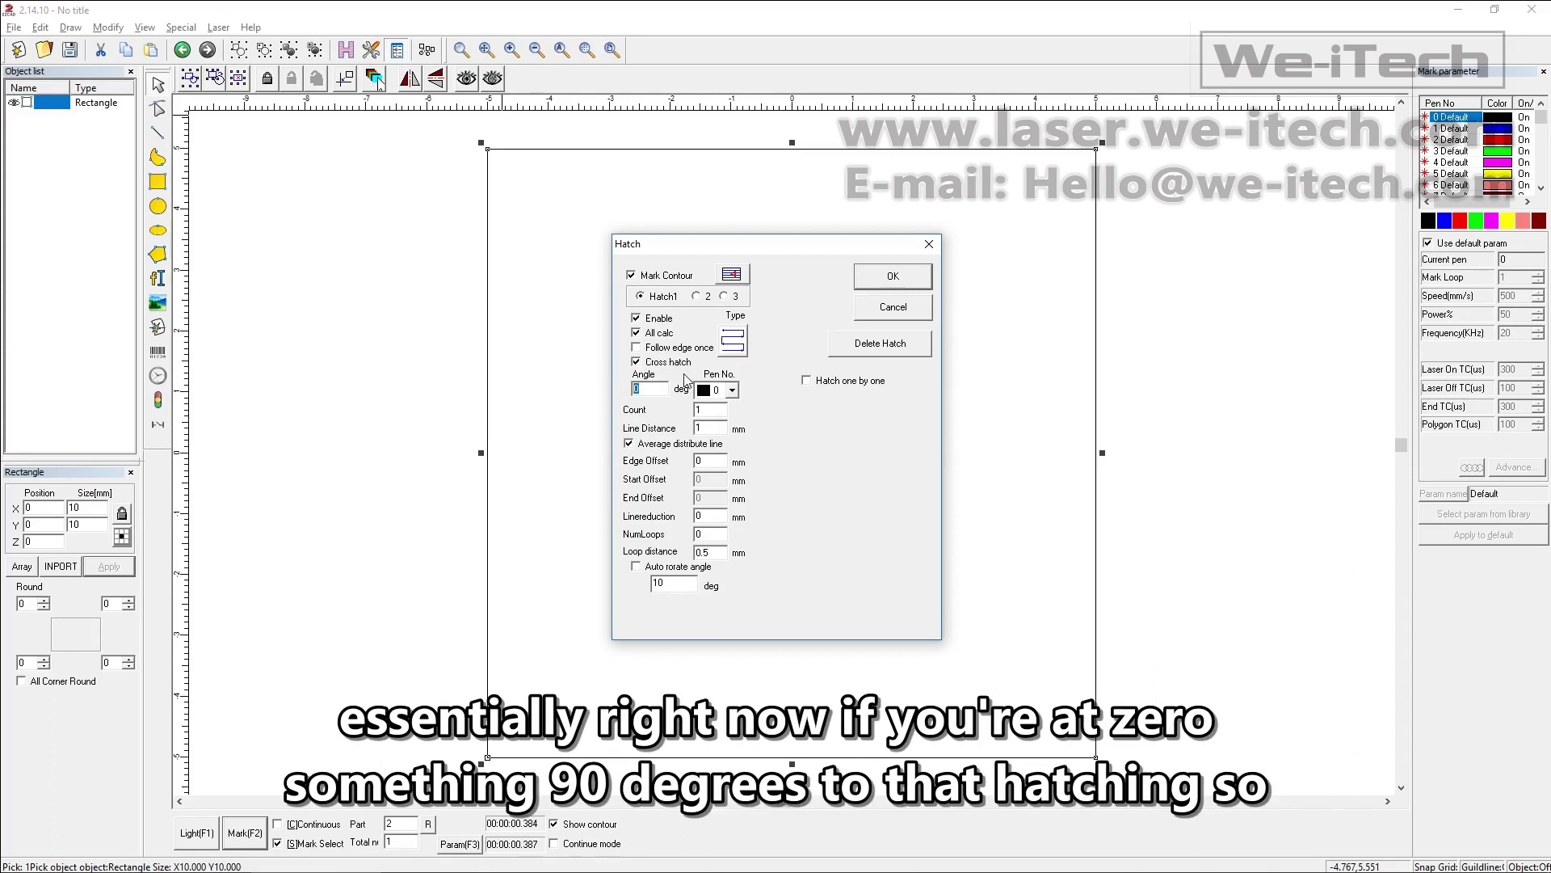
click(648, 387)
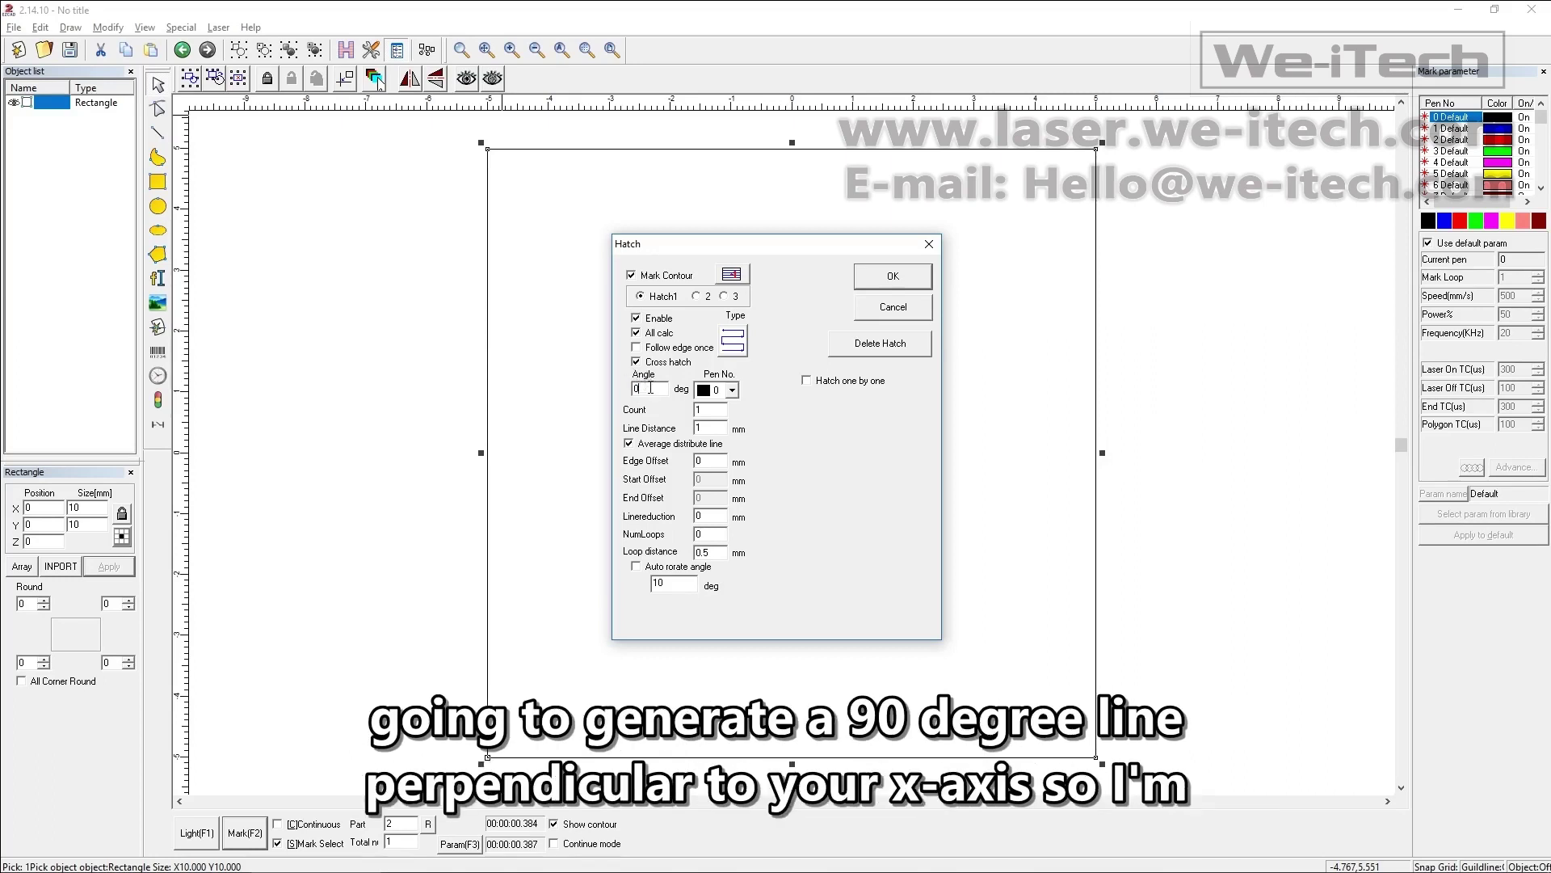
drag(707, 430, 695, 429)
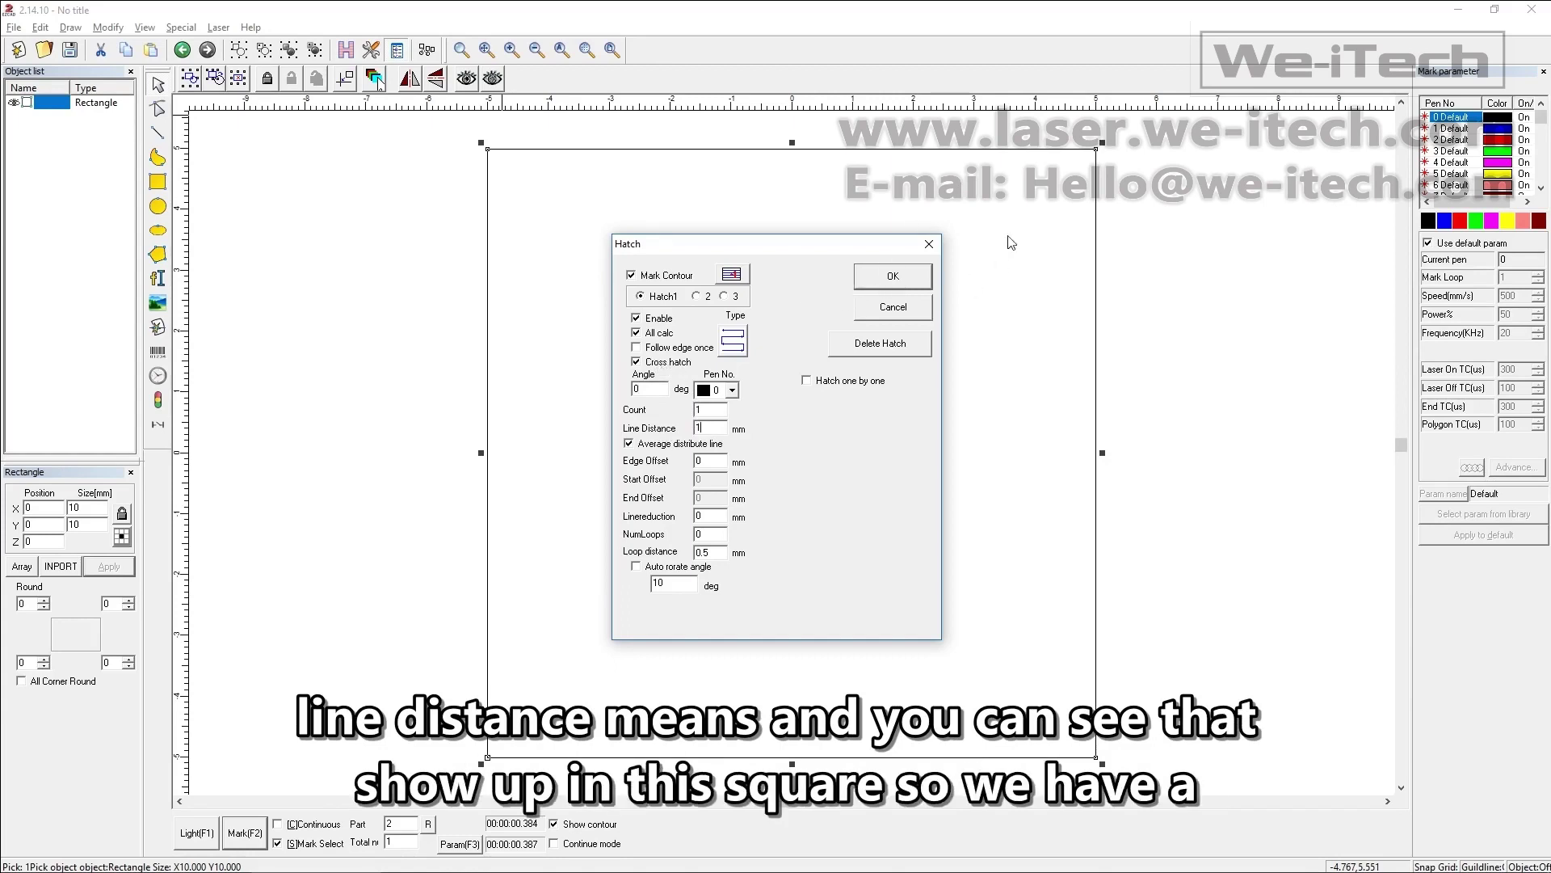
click(881, 279)
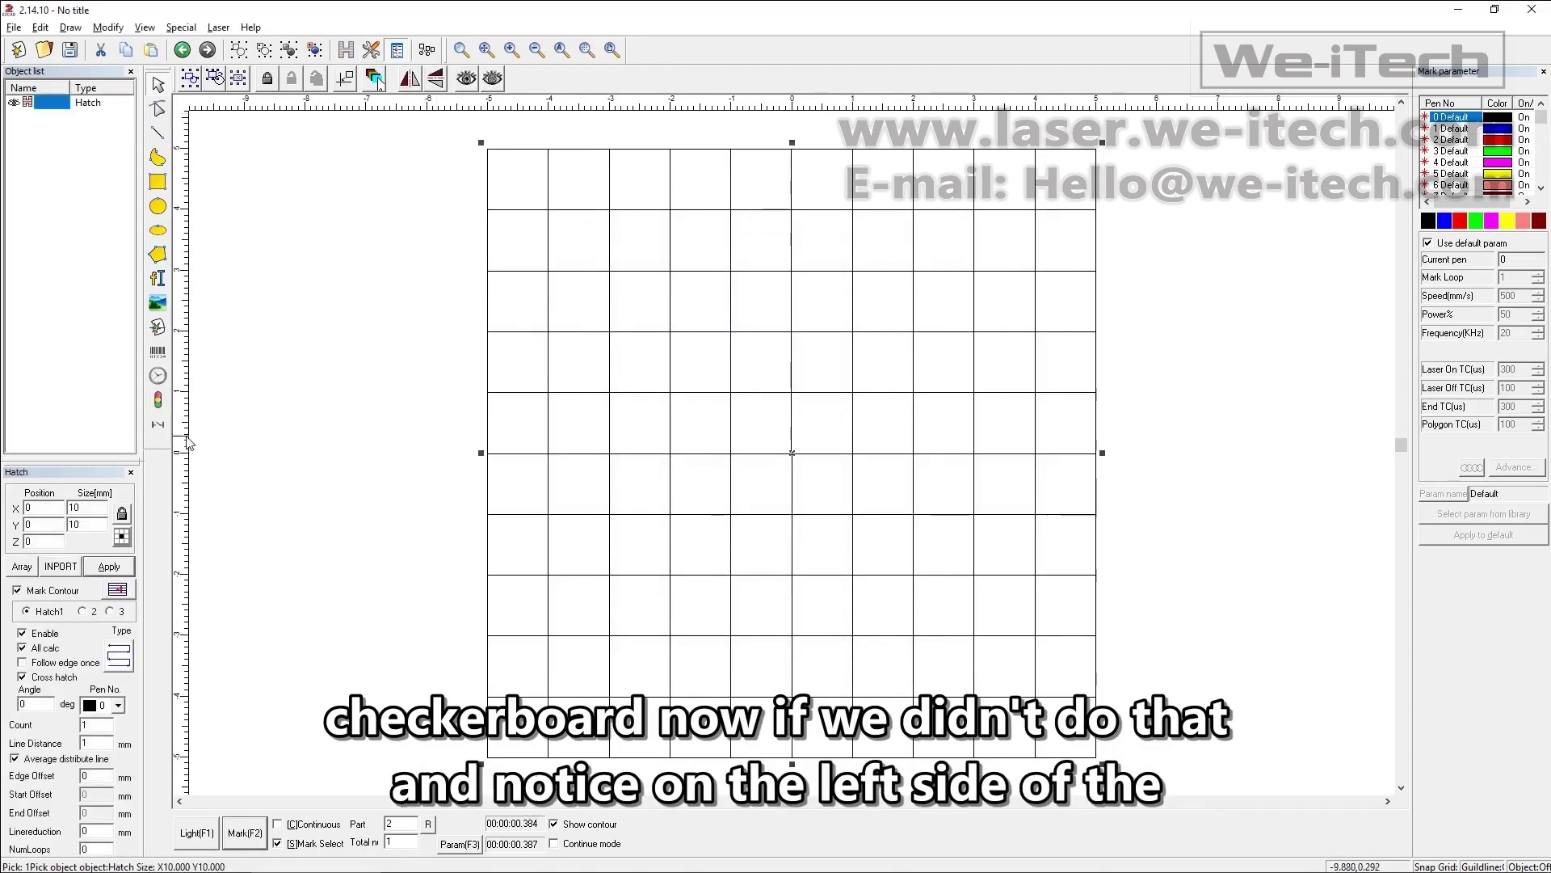
Step: Enlarge the hatch properties area so that all of its settings fit
drag(113, 462, 111, 289)
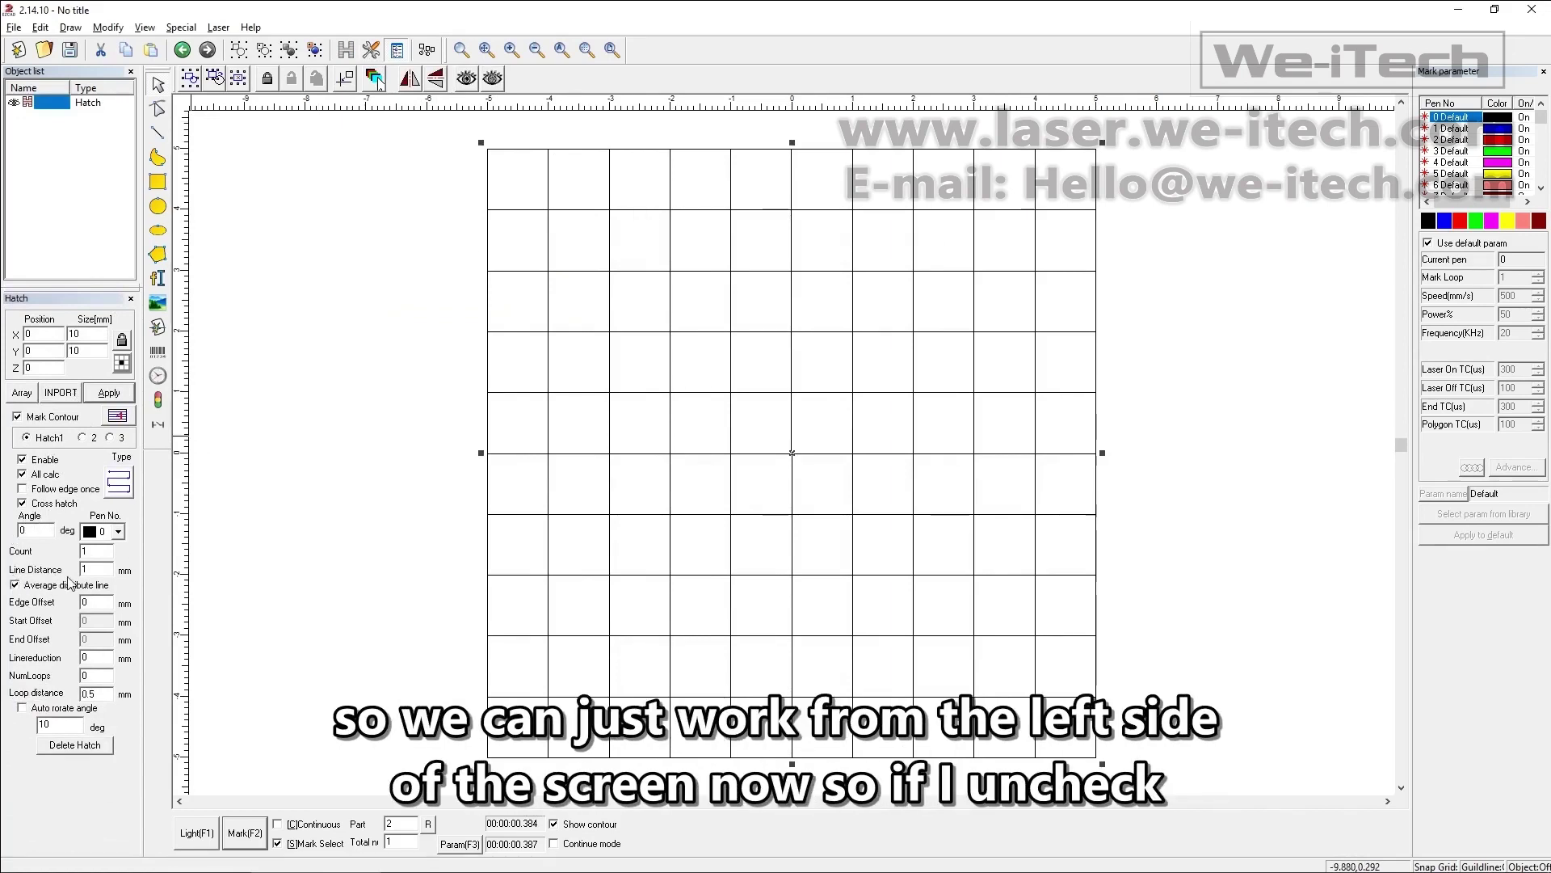
Step: Disable Cross hatch for the square and apply the change so only the 0 degree lines are used
click(27, 503)
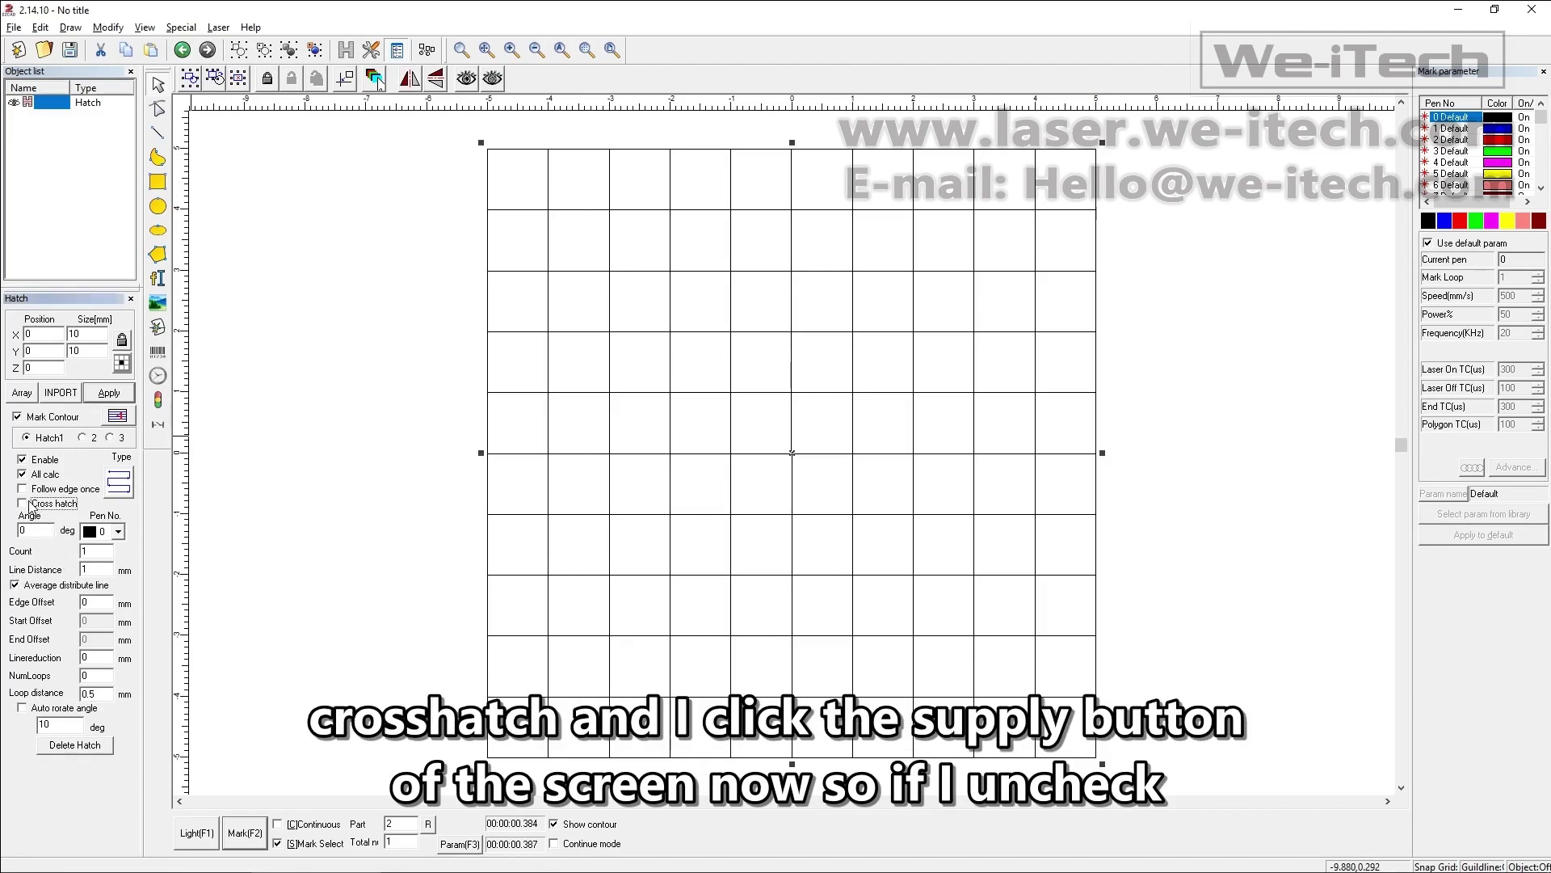
click(103, 398)
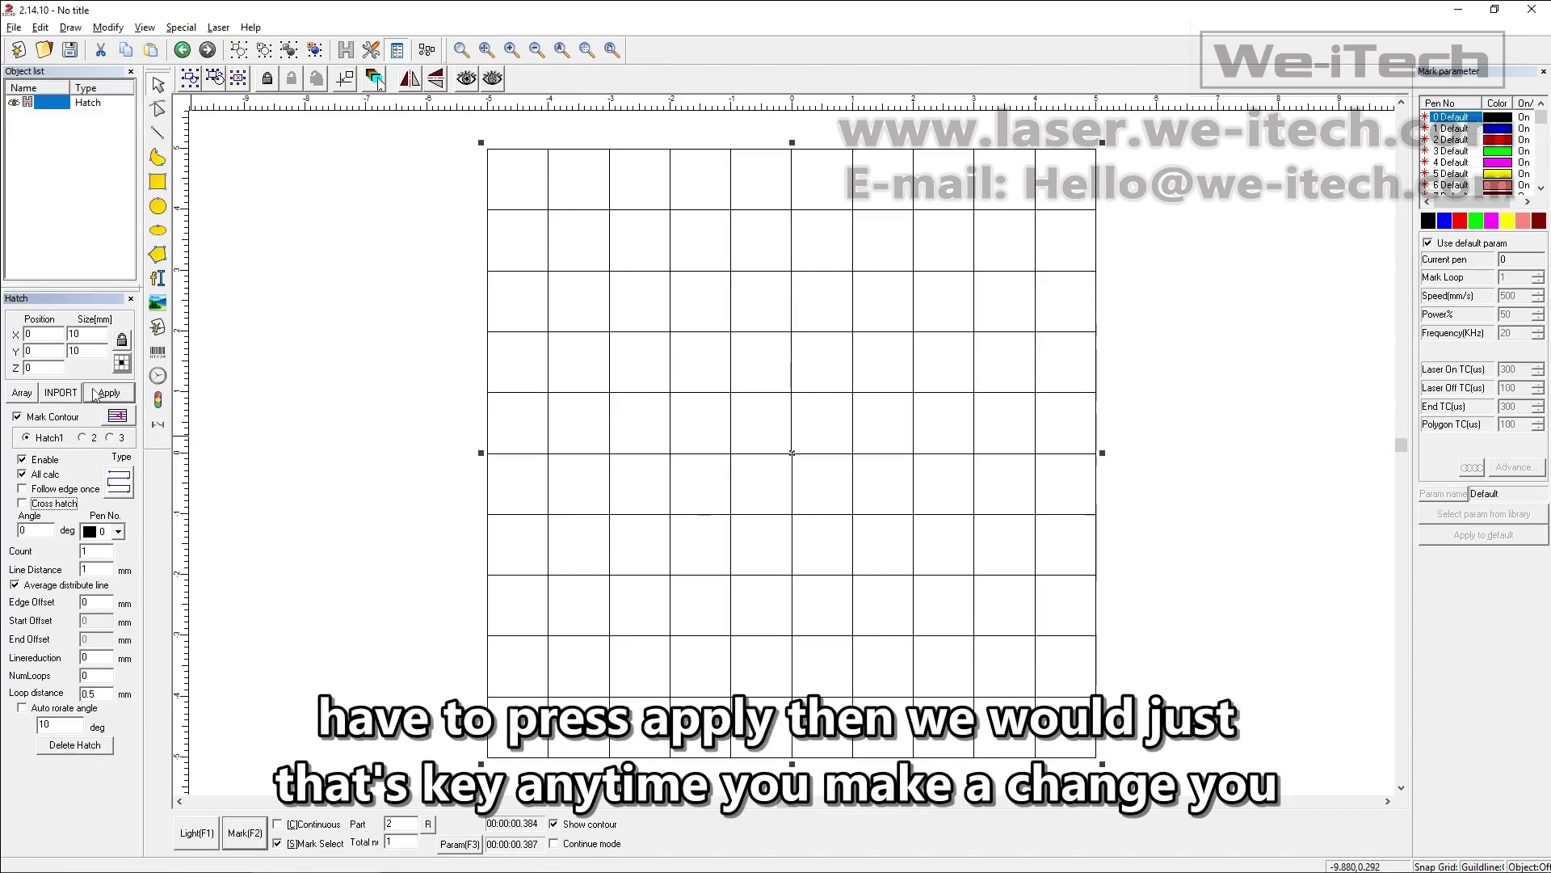
click(96, 394)
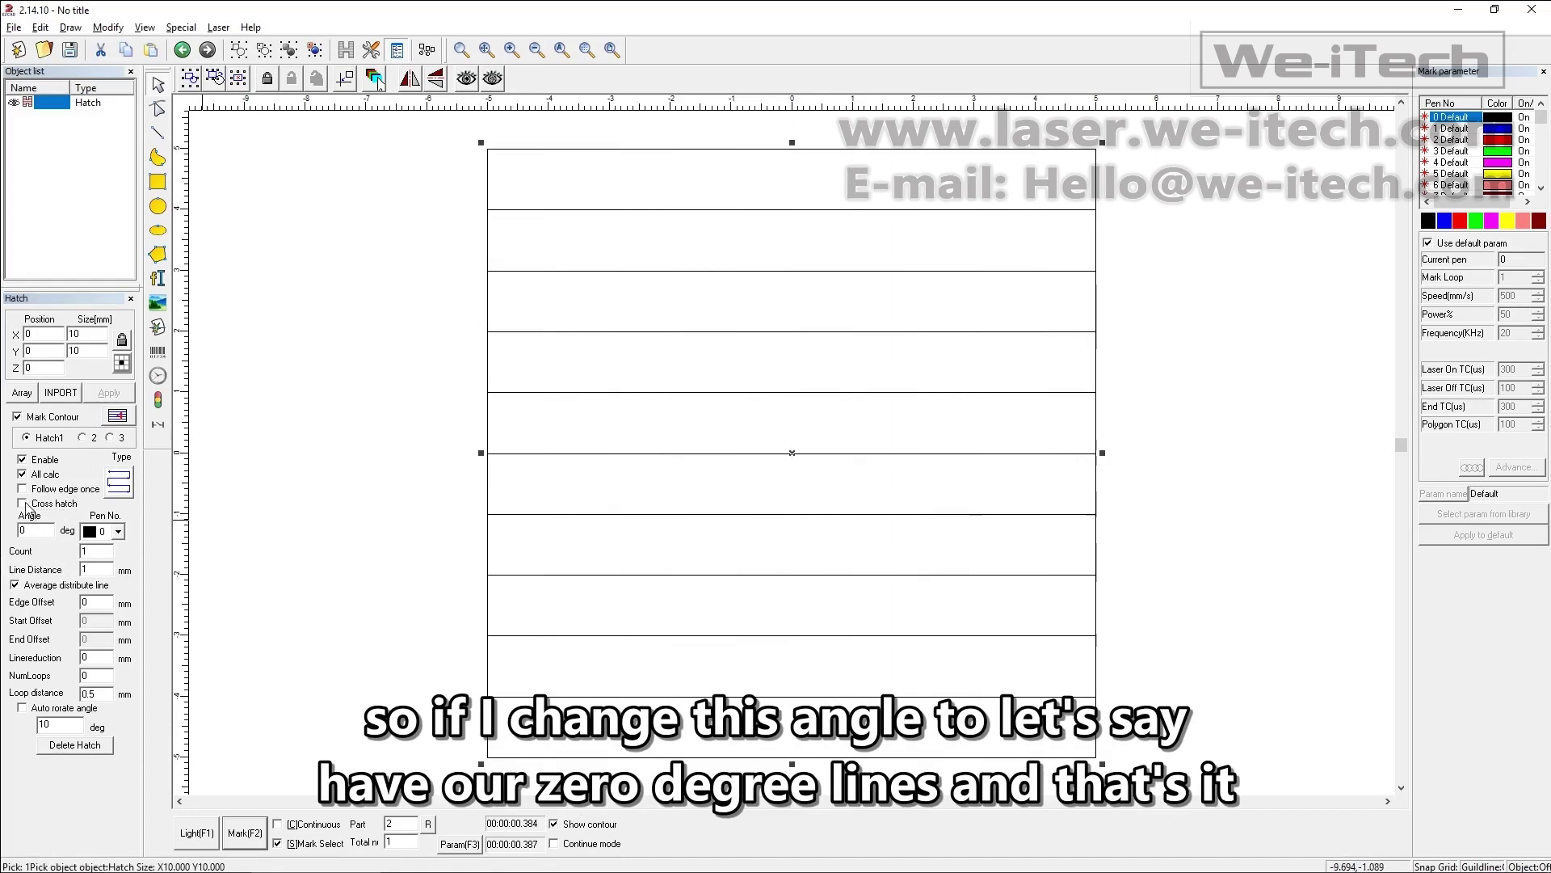
Step: Set the square's hatch angle to 45 degrees and apply it
double_click(33, 530)
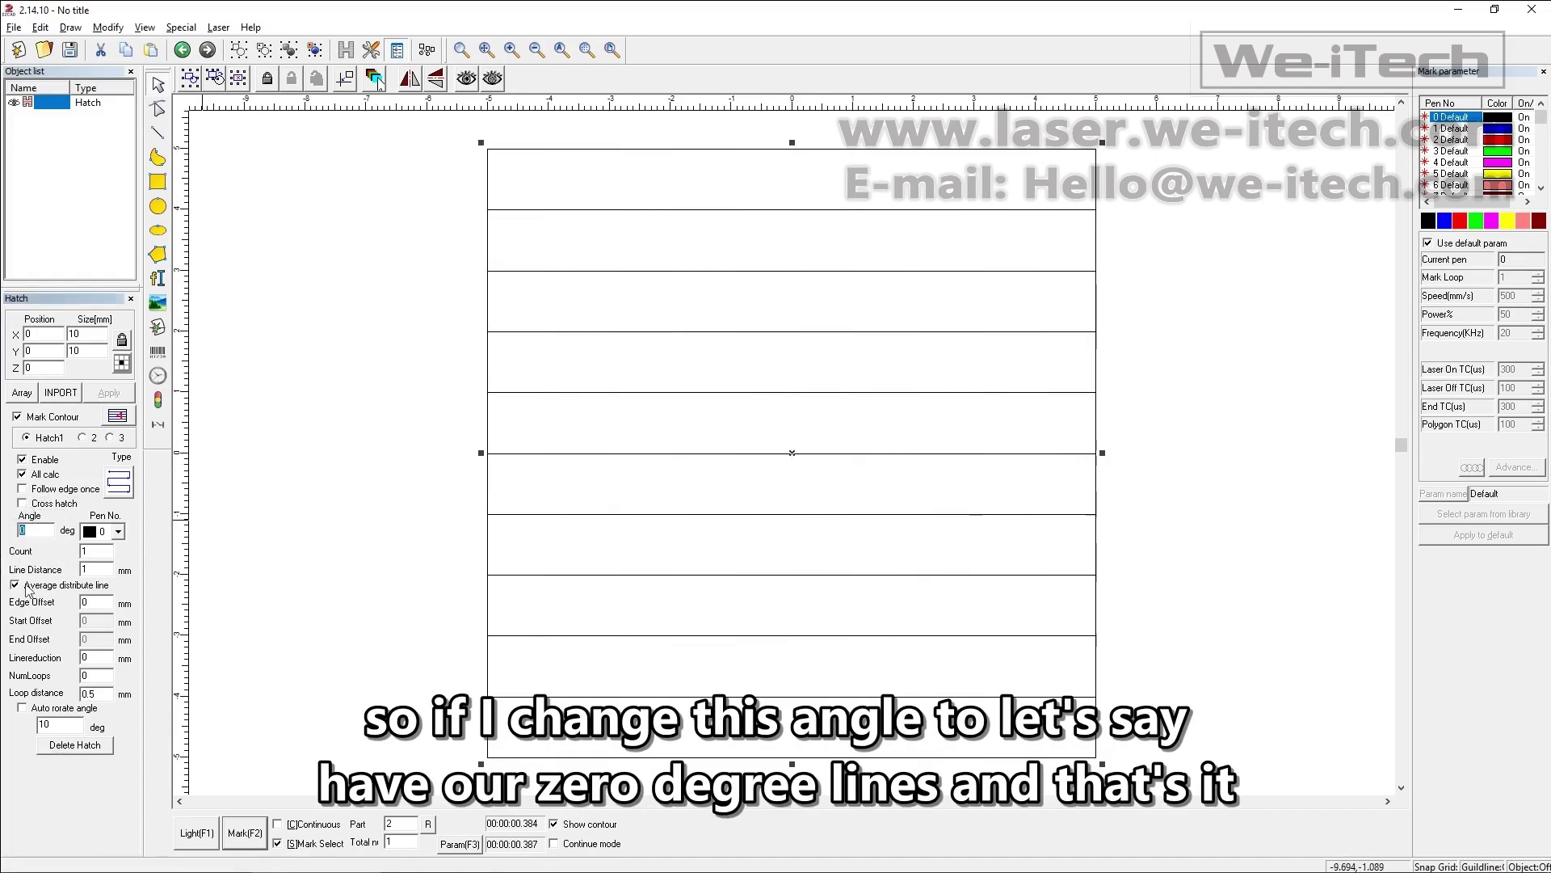
text(45)
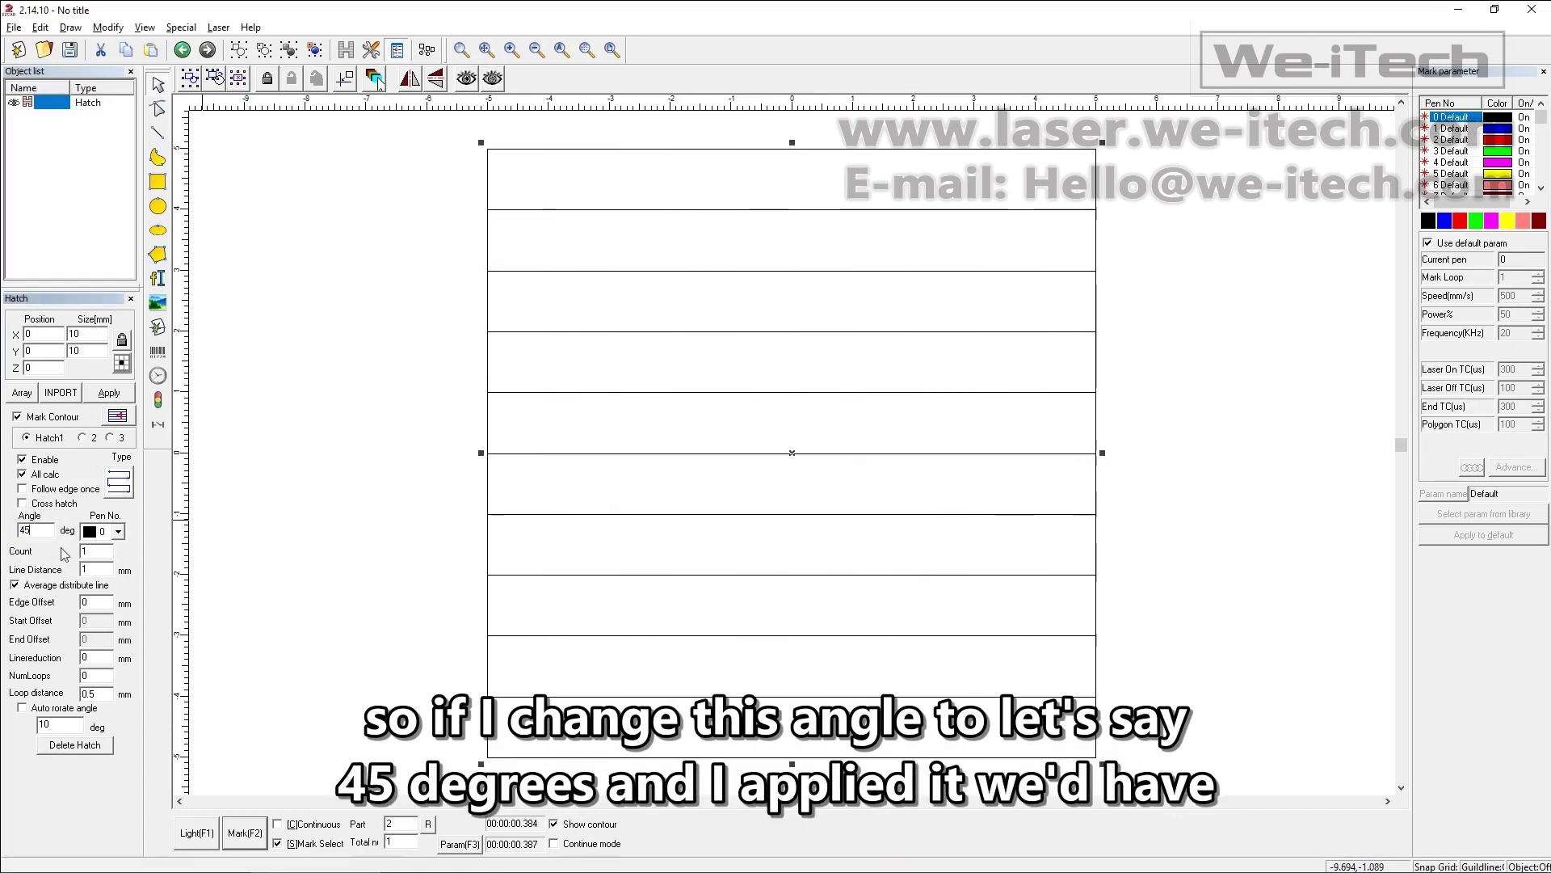
click(102, 394)
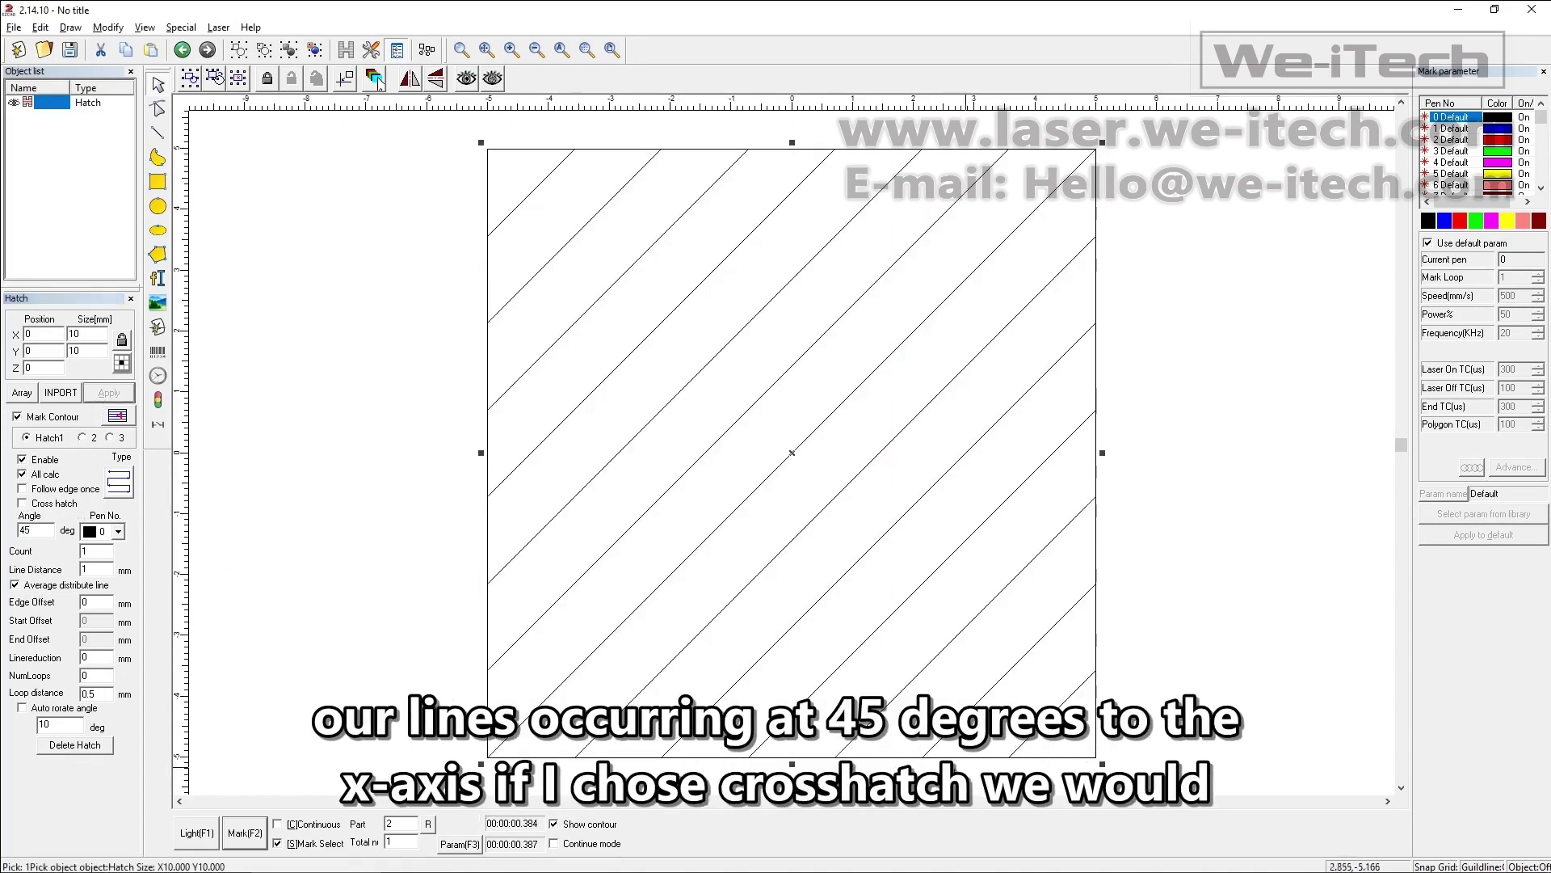
Step: Enable Cross hatch on the square's 45 degree hatch and apply it
click(22, 502)
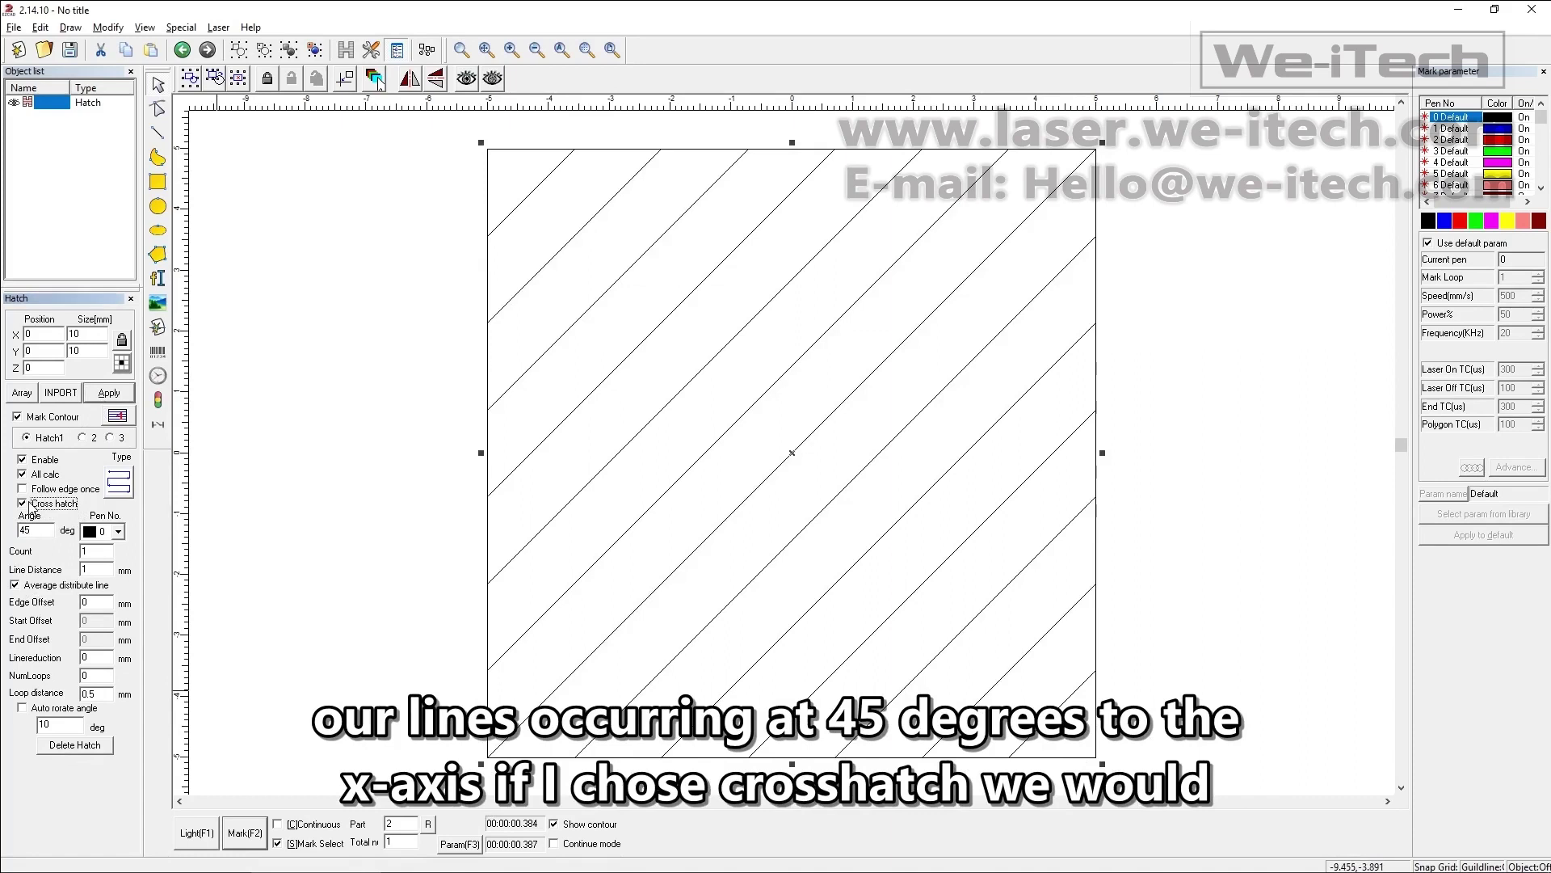
click(107, 393)
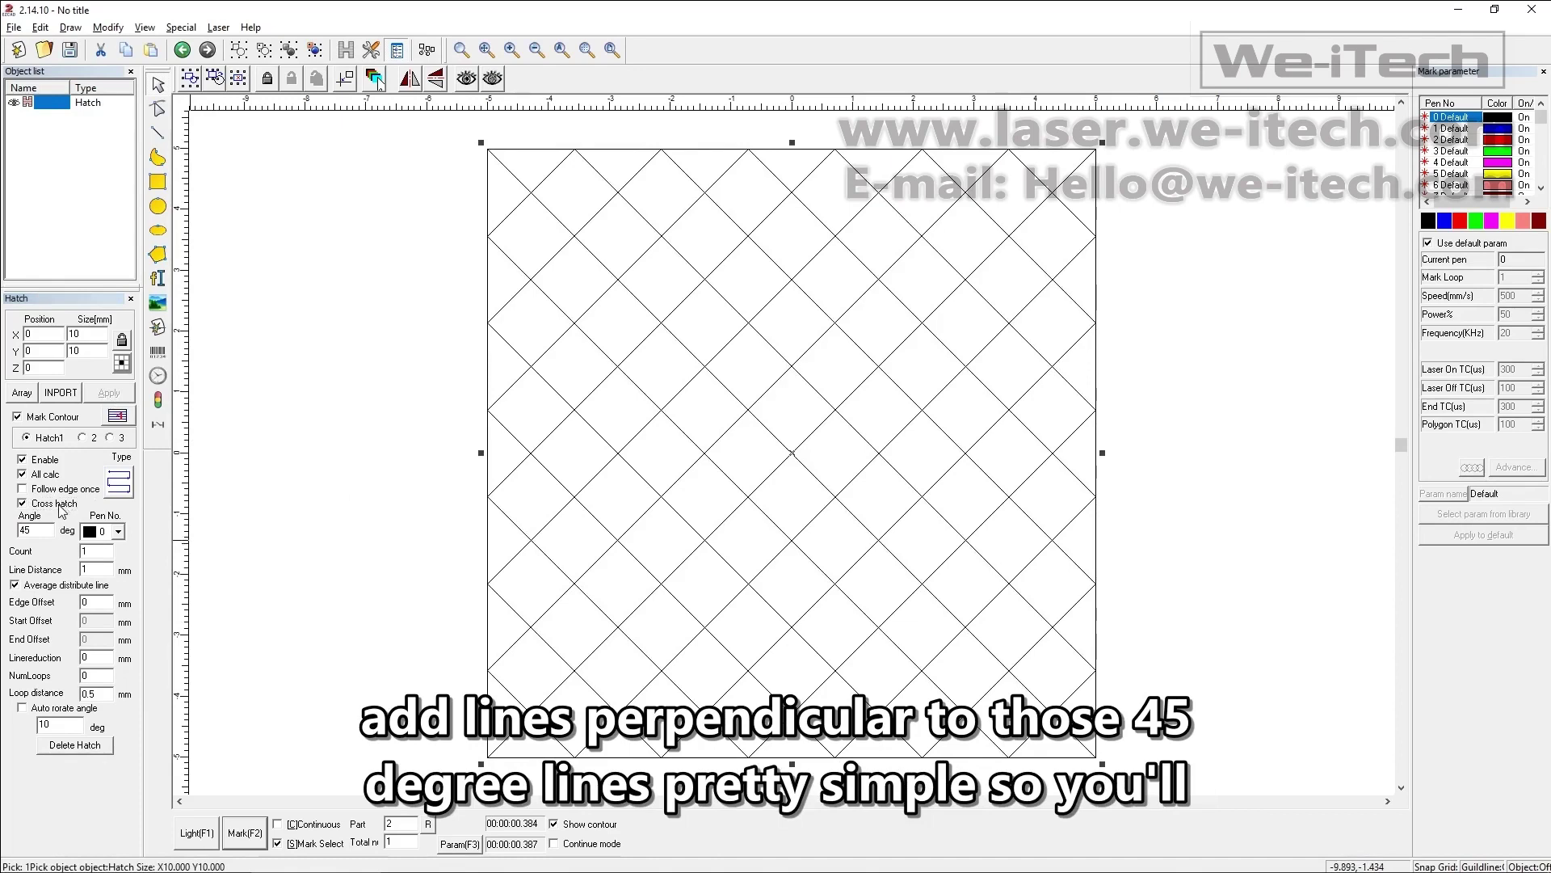
double_click(59, 504)
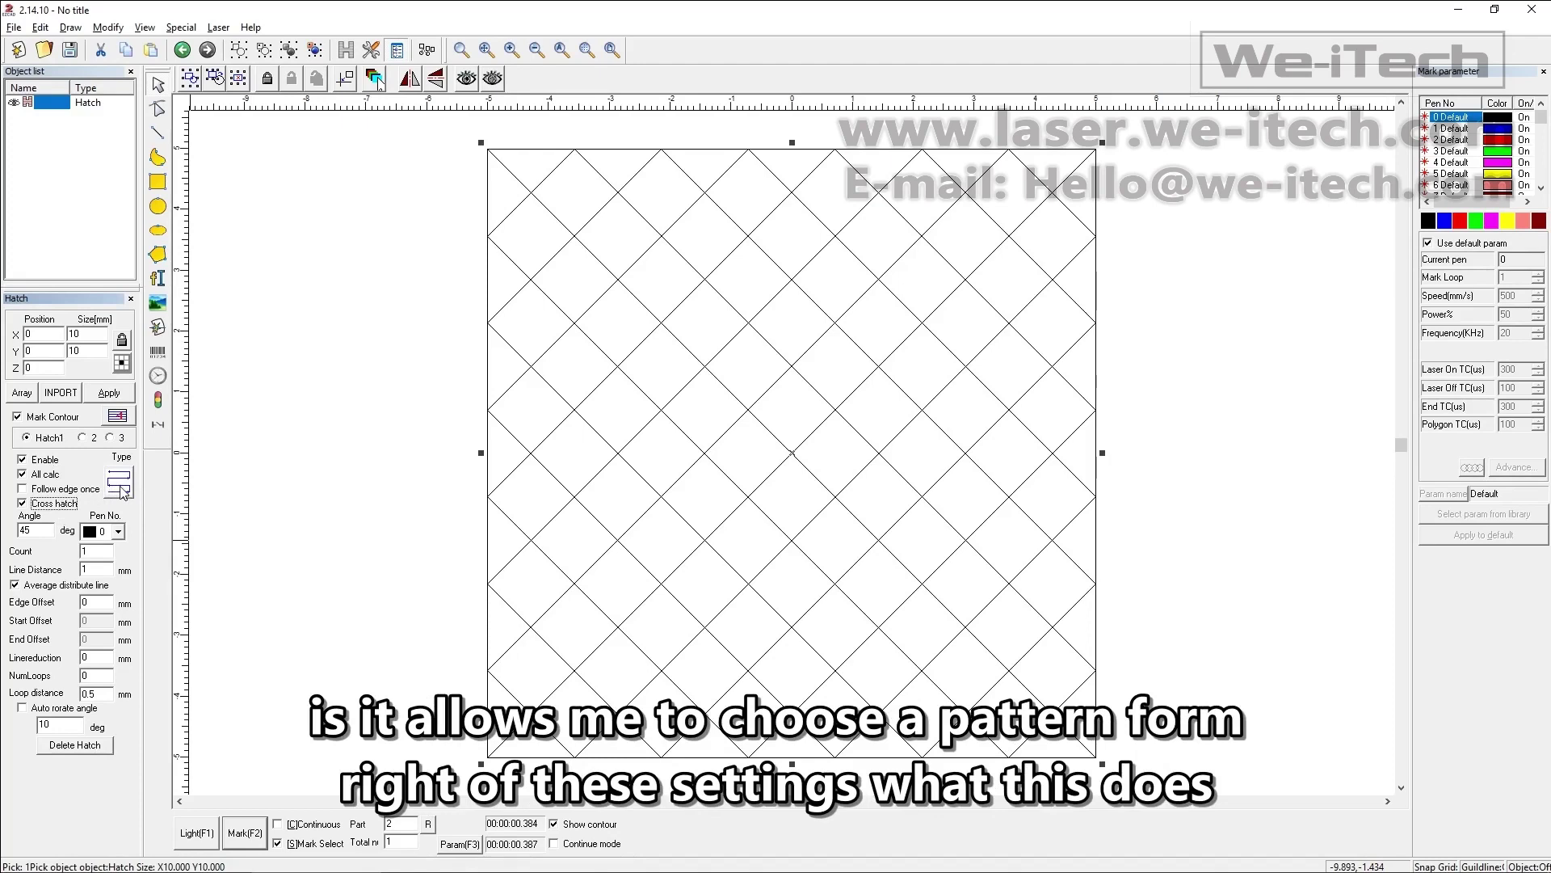
Step: Change the hatch type to the zigzag pattern, set the angle to 0 degrees and apply the hatch
click(119, 484)
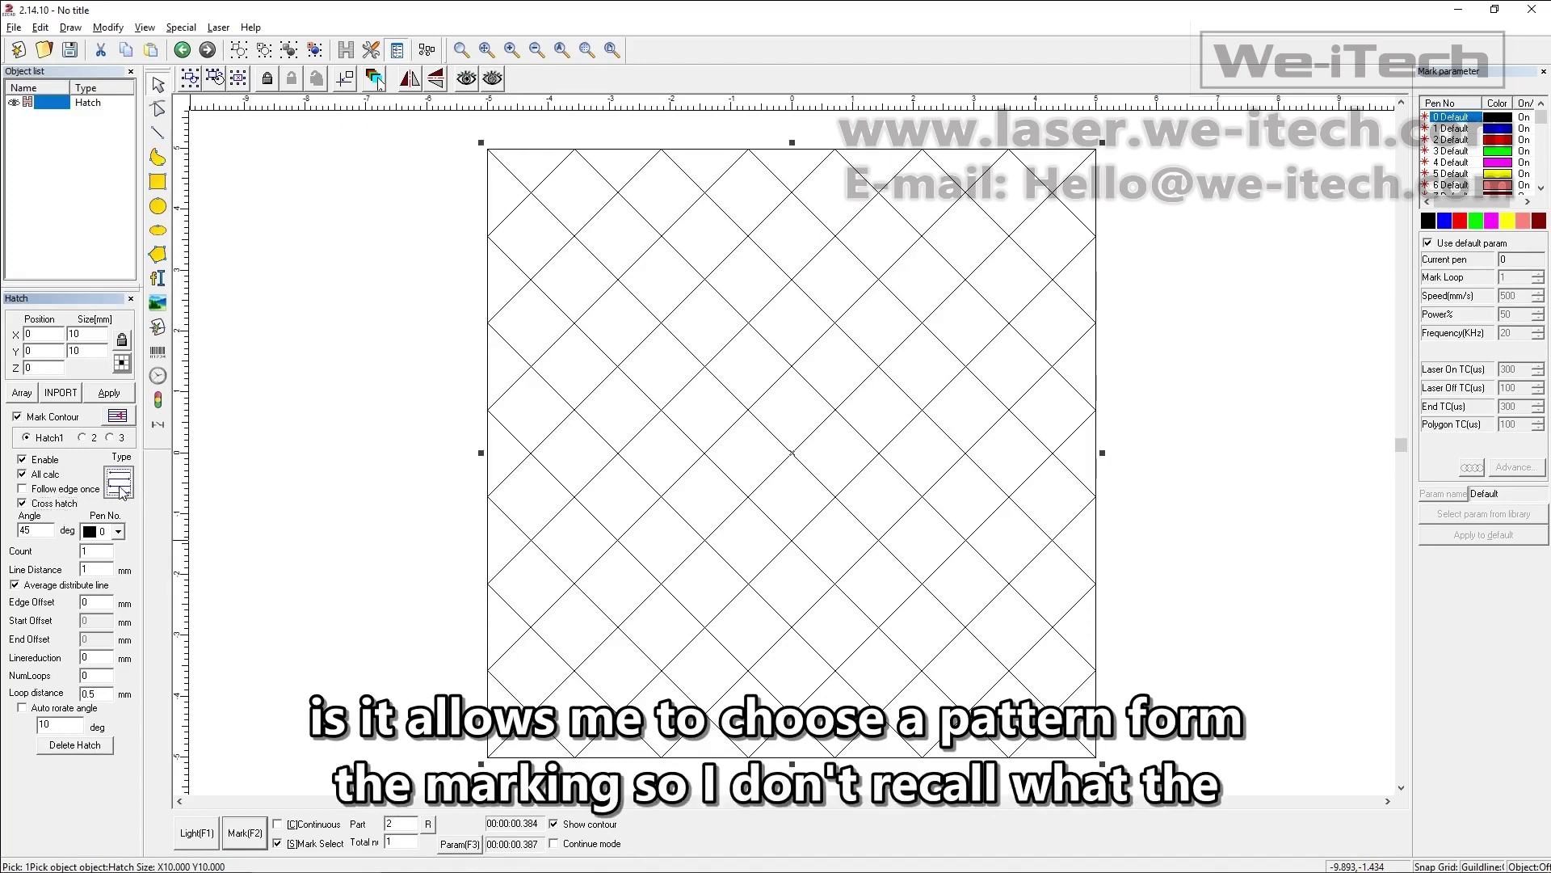
click(118, 493)
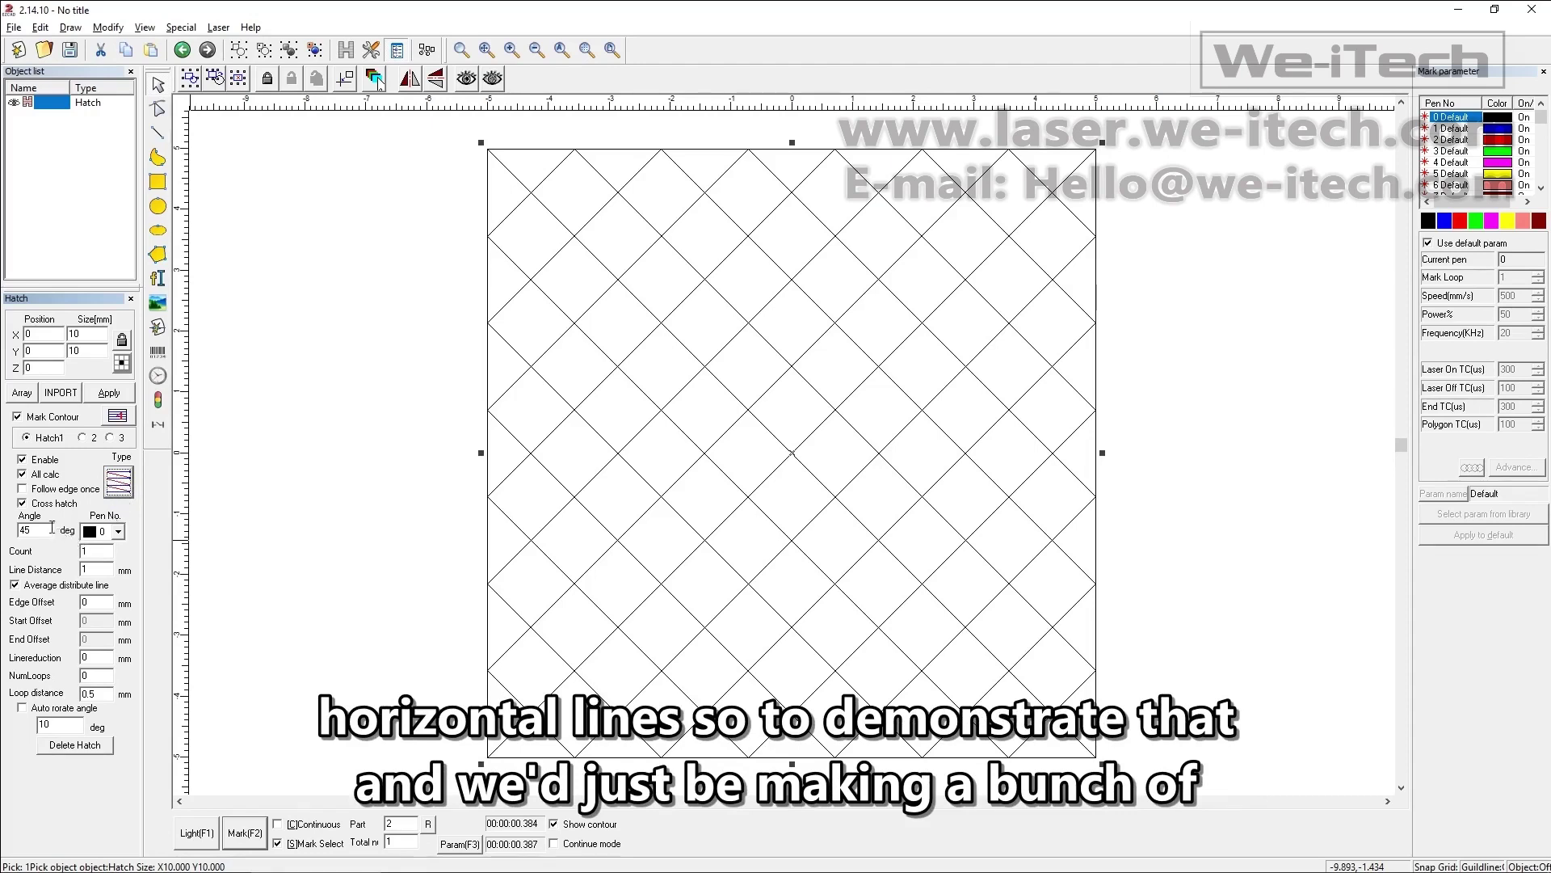
drag(52, 527, 4, 523)
text(0)
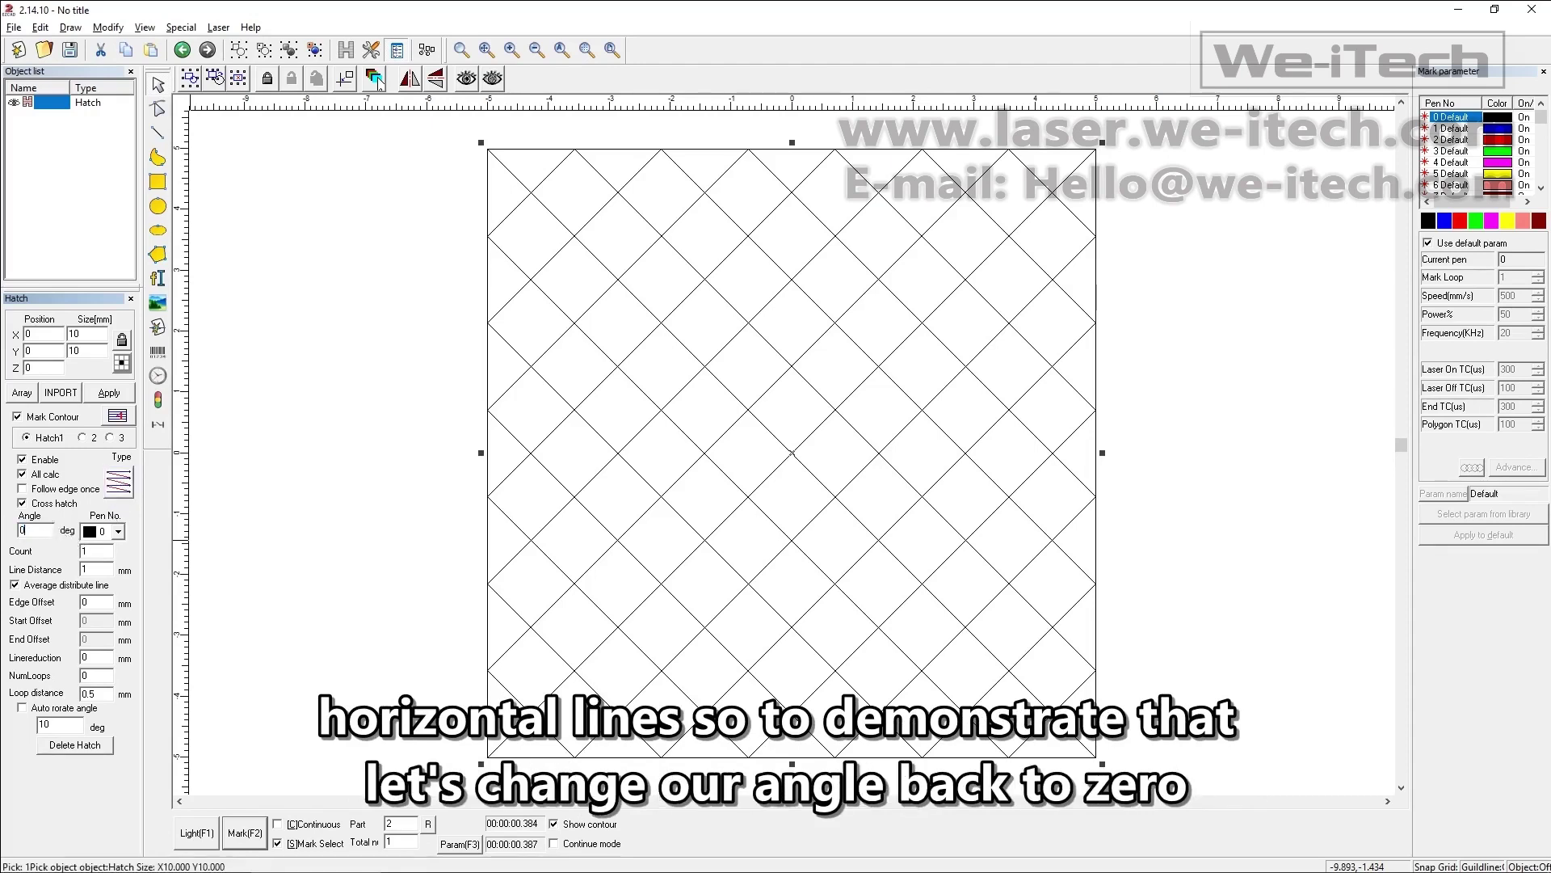
click(106, 393)
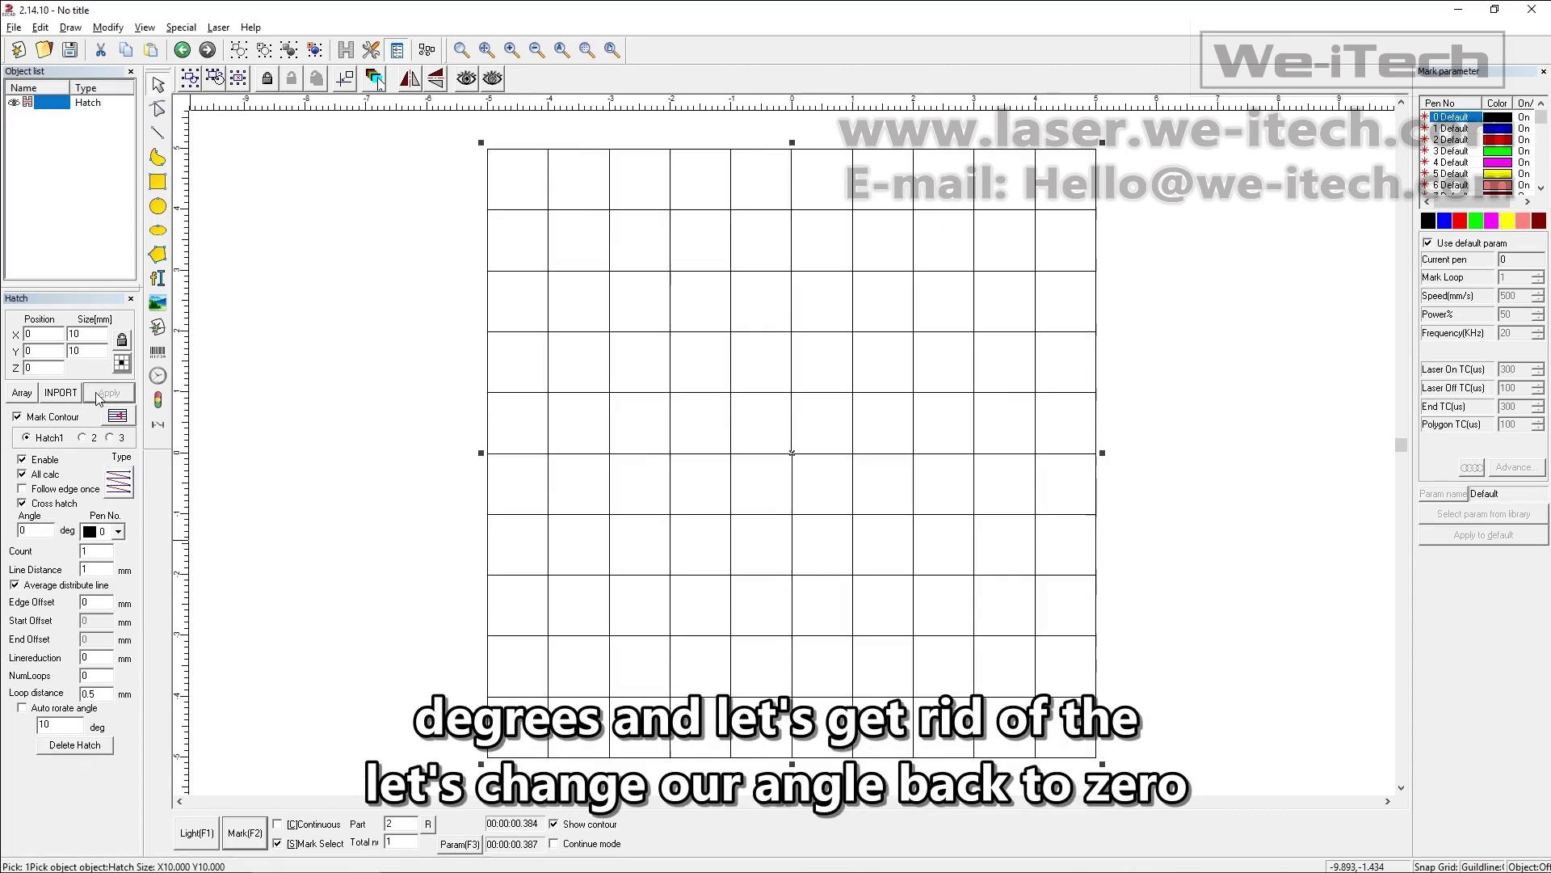
Step: Remove Cross hatch from the square's zigzag hatch and start the light preview
click(45, 503)
click(100, 397)
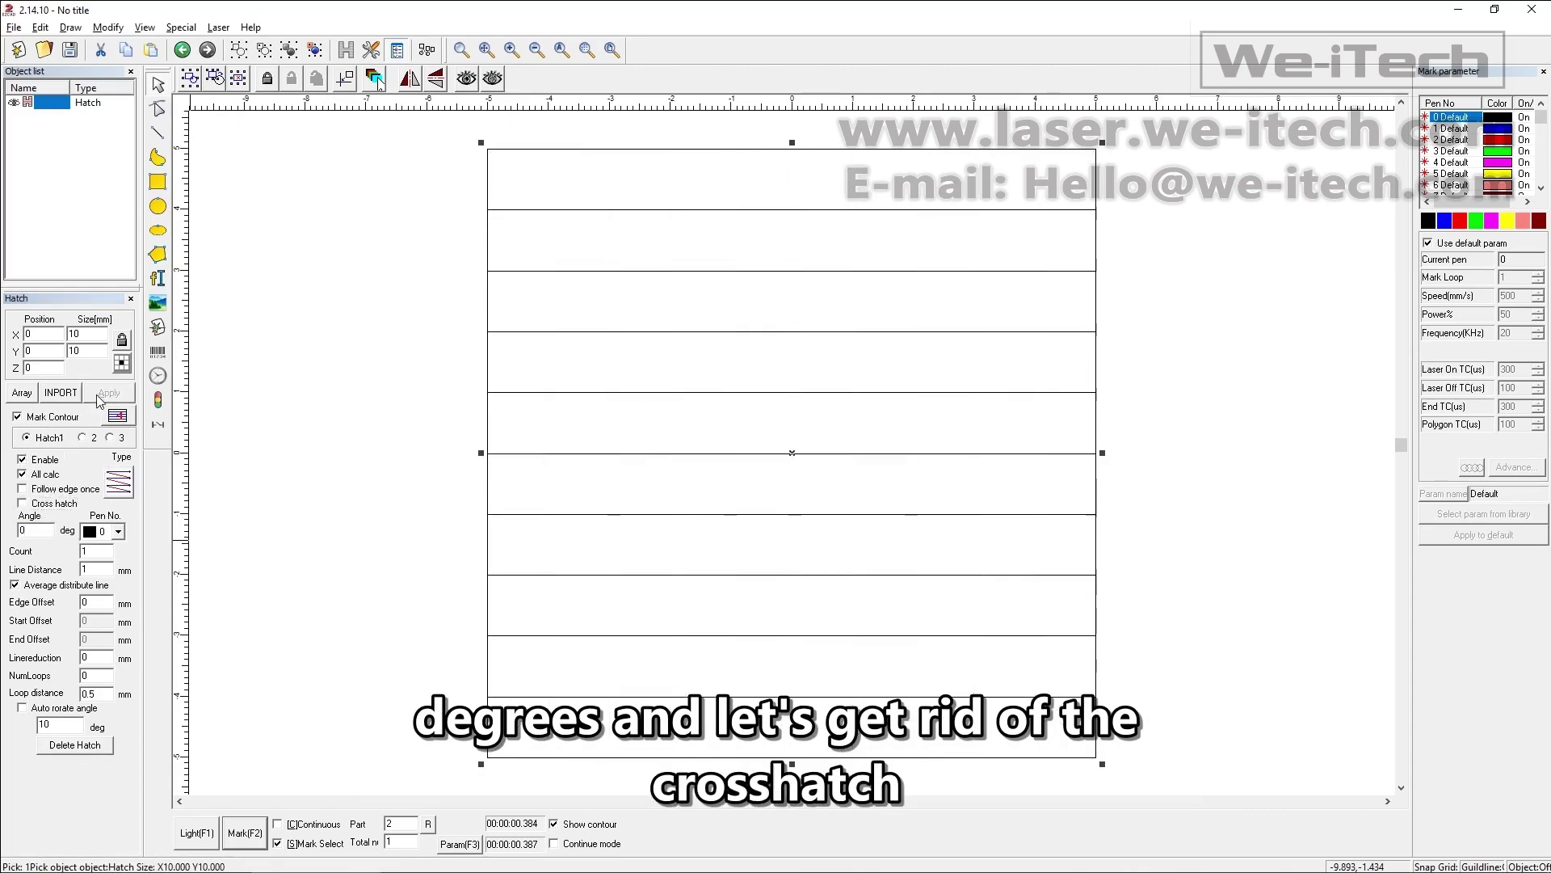
click(195, 834)
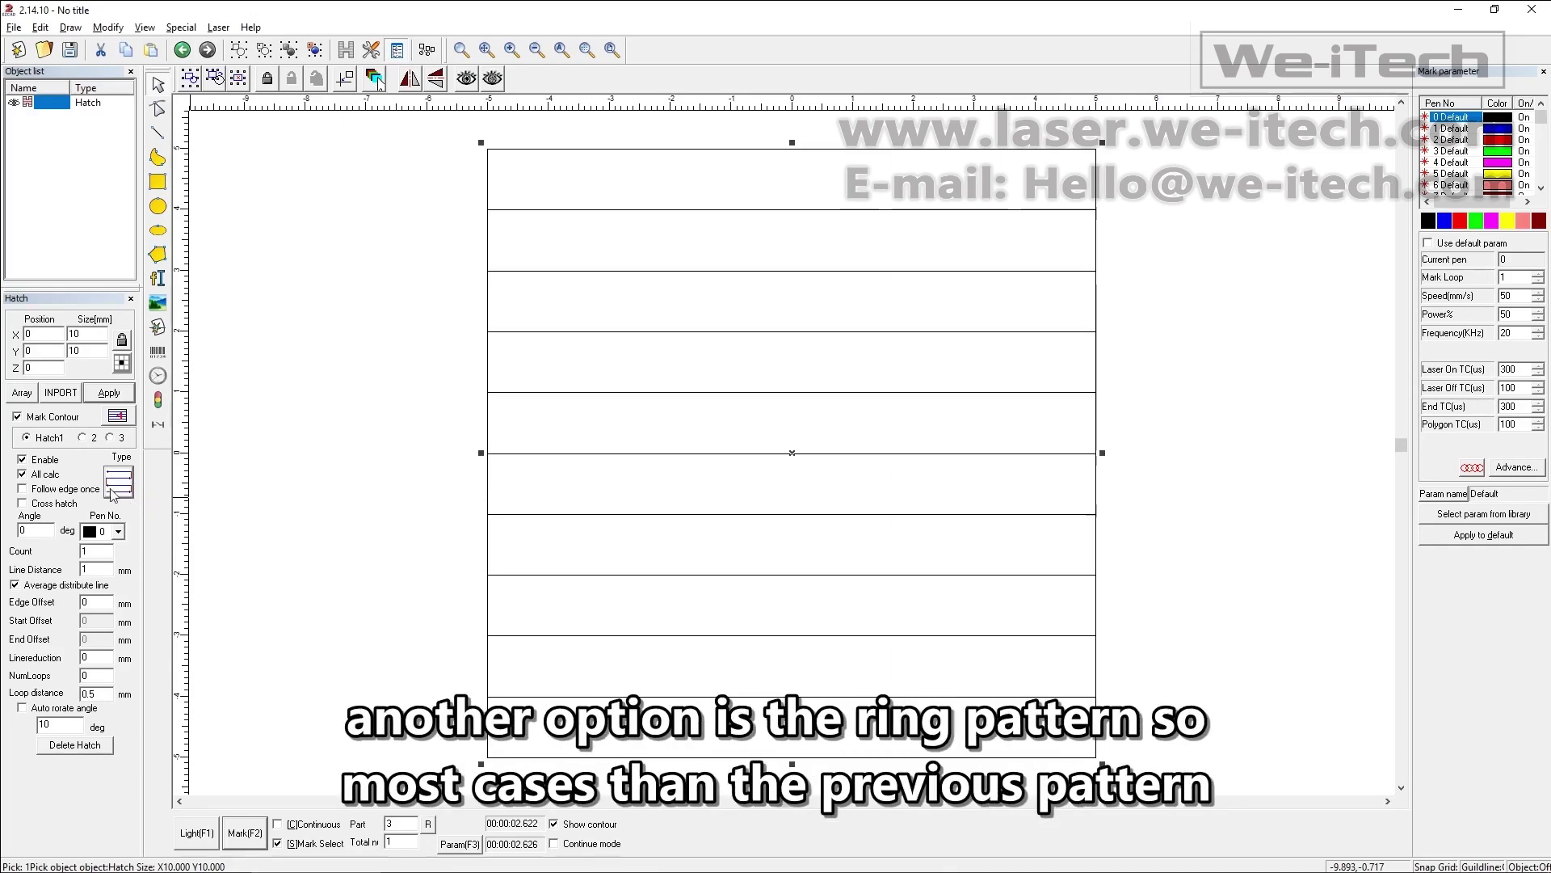
Step: Cycle through the hatch types, including the ring pattern, and return to the zigzag type
click(117, 485)
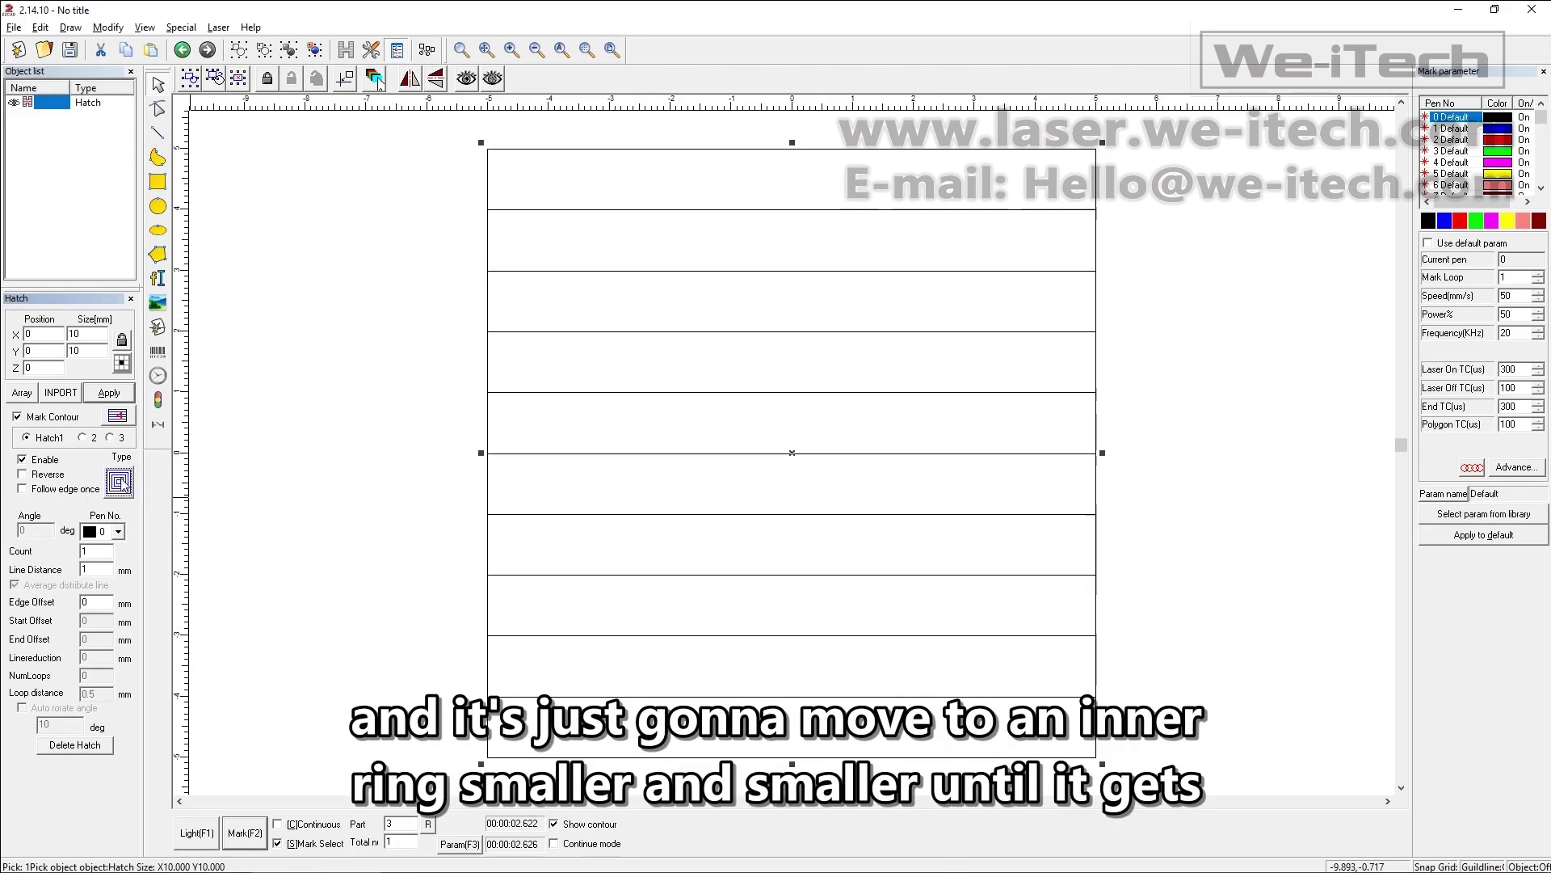
click(118, 484)
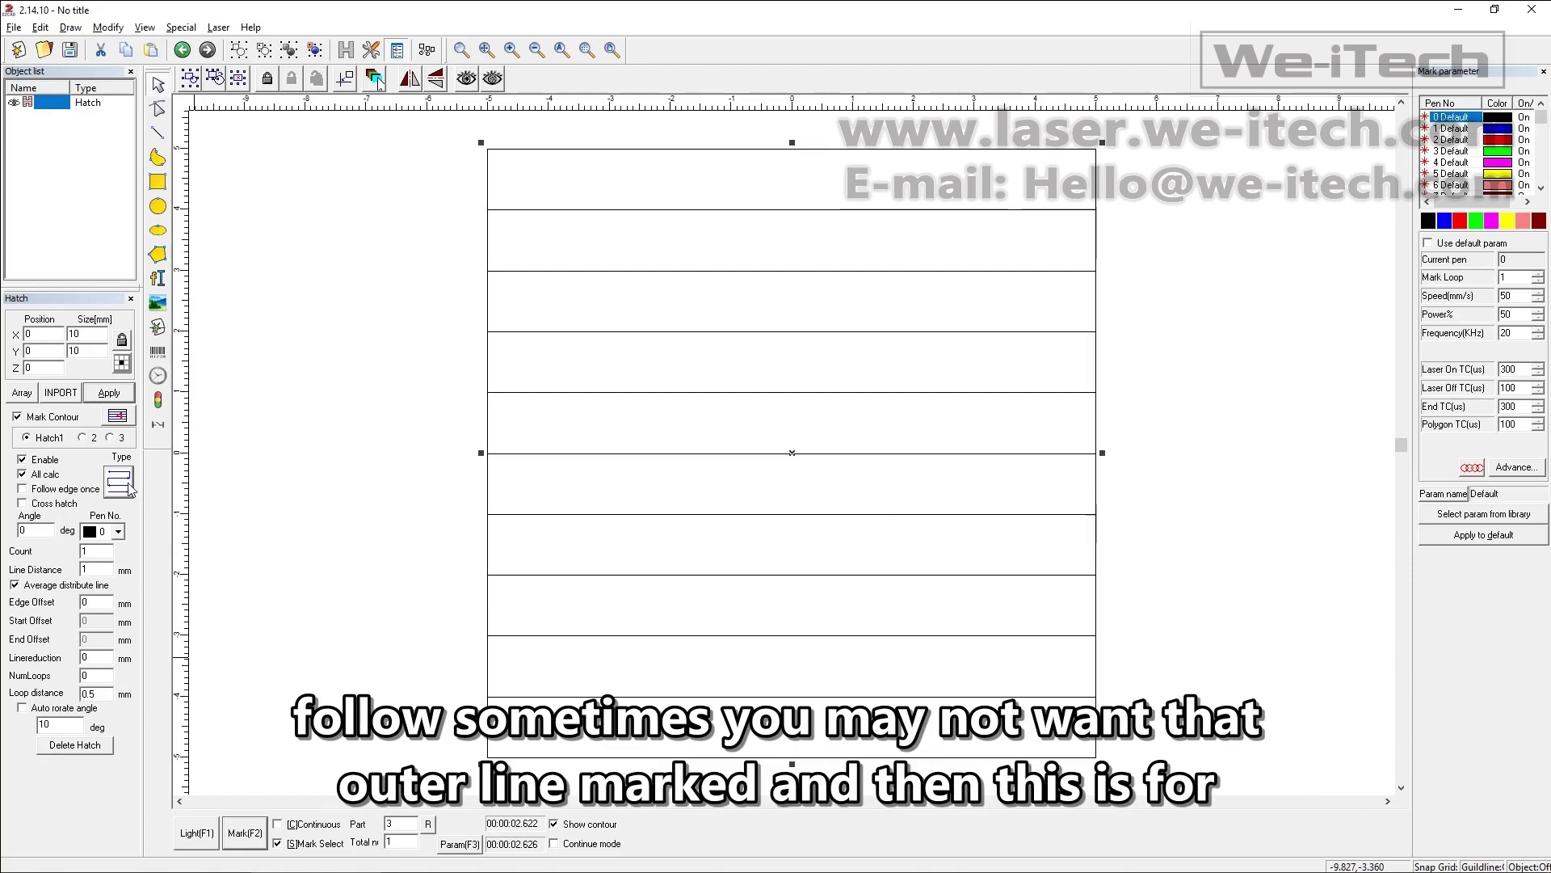
click(130, 487)
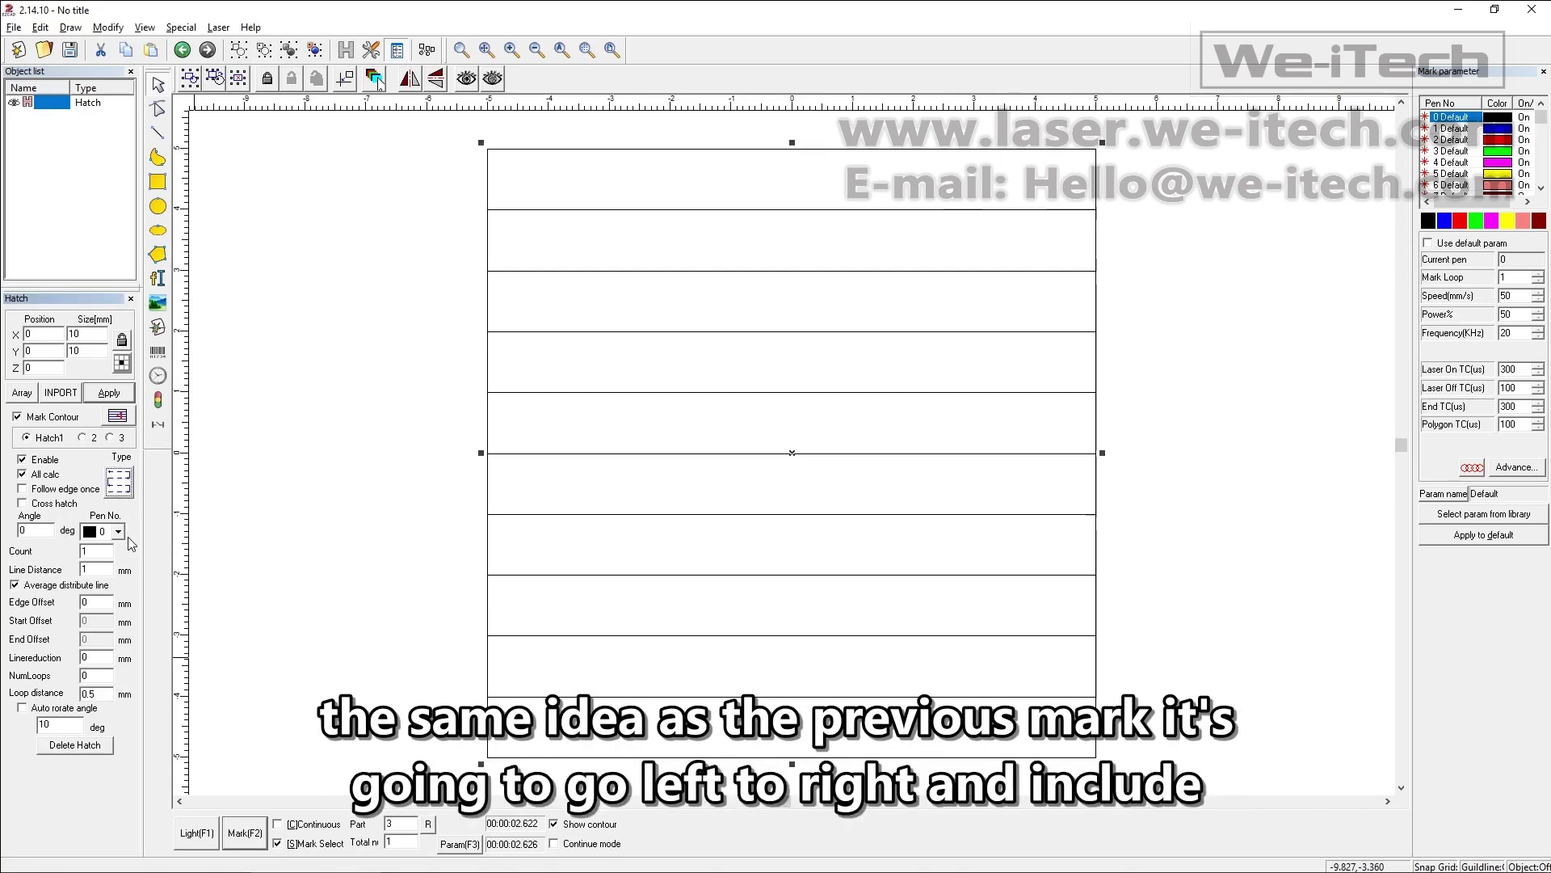
click(120, 489)
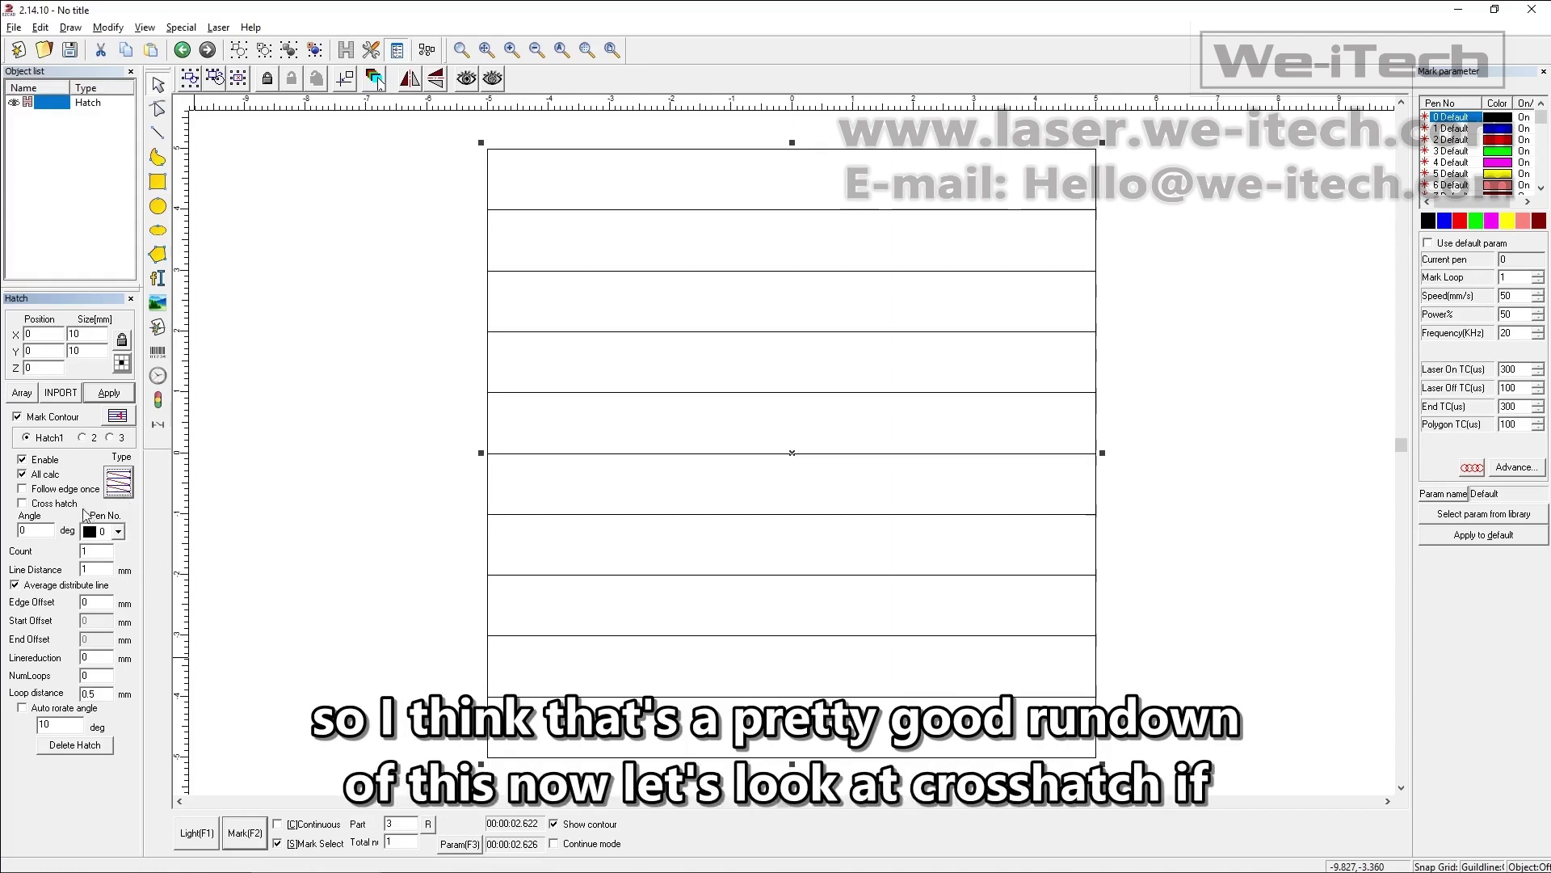
Step: Mark the square with Cross hatch enabled, after previewing its placement with the light
click(22, 503)
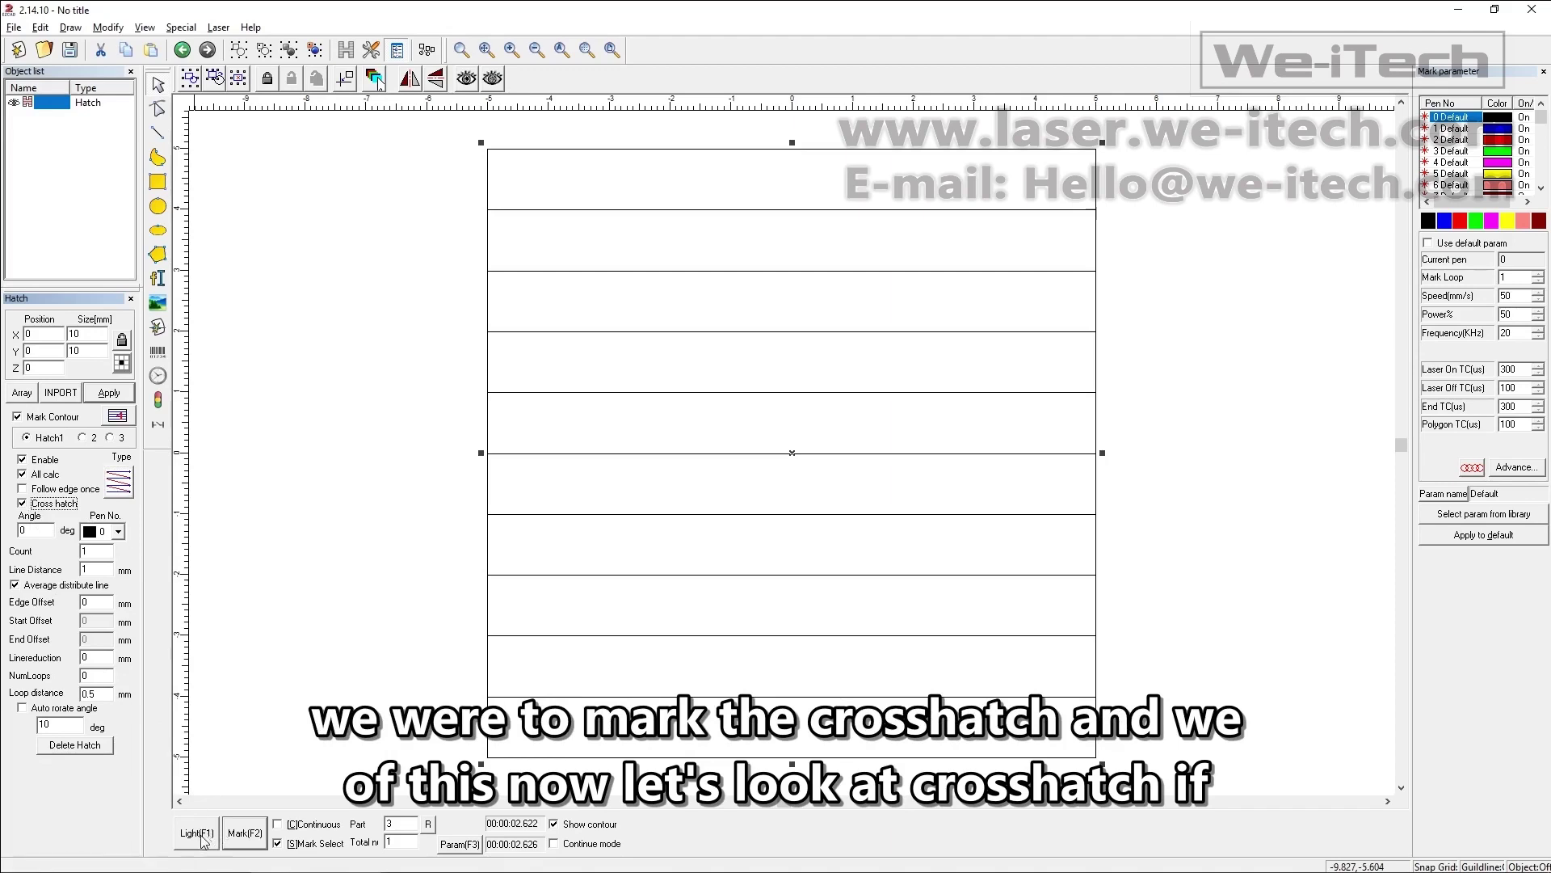
click(110, 396)
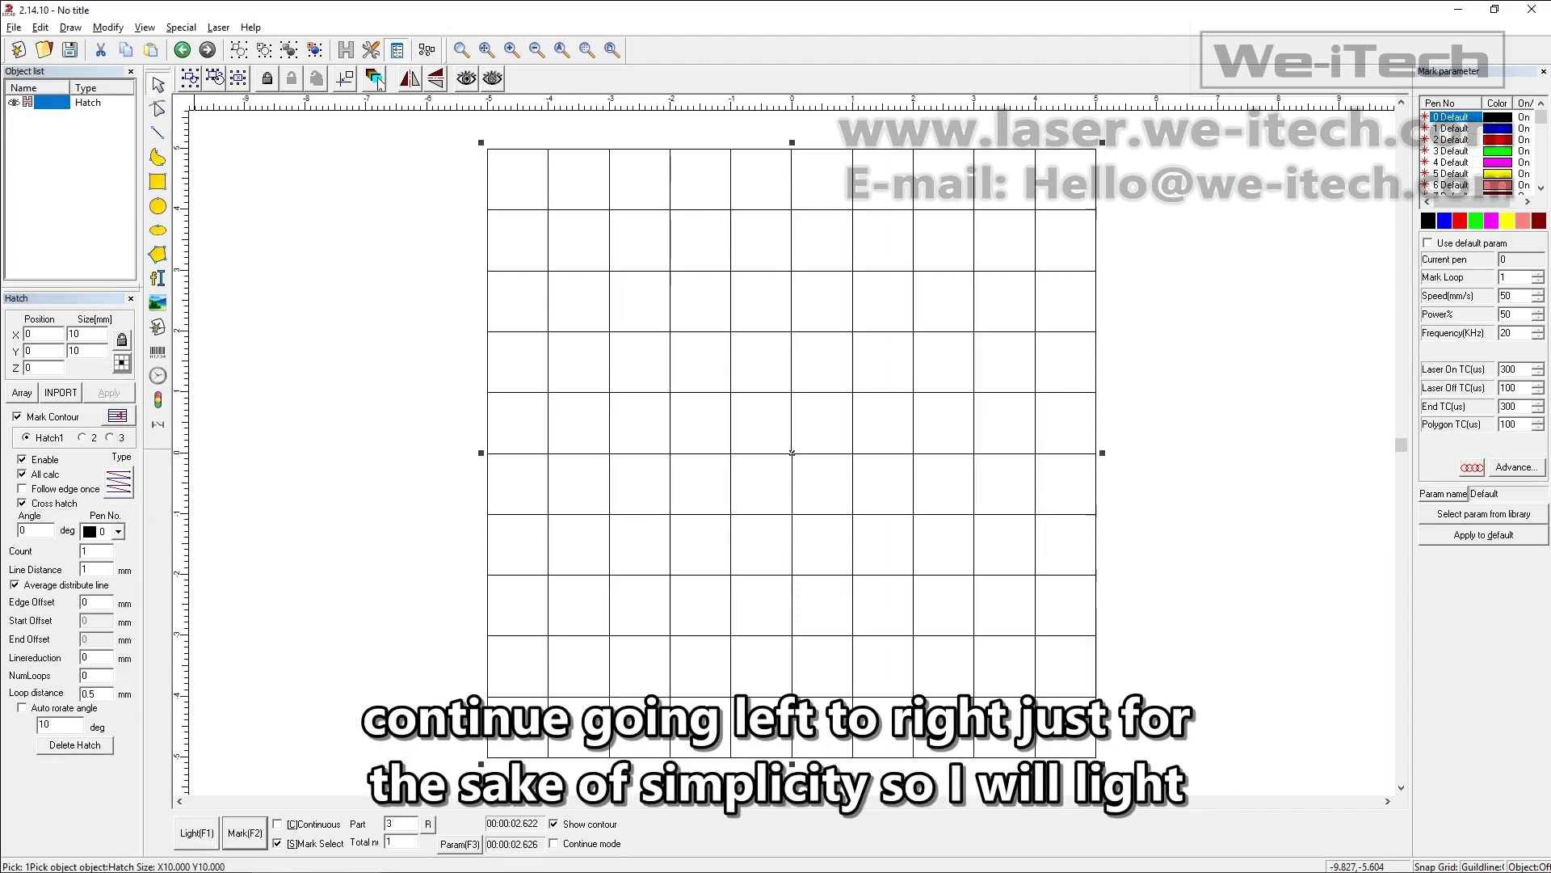
click(195, 834)
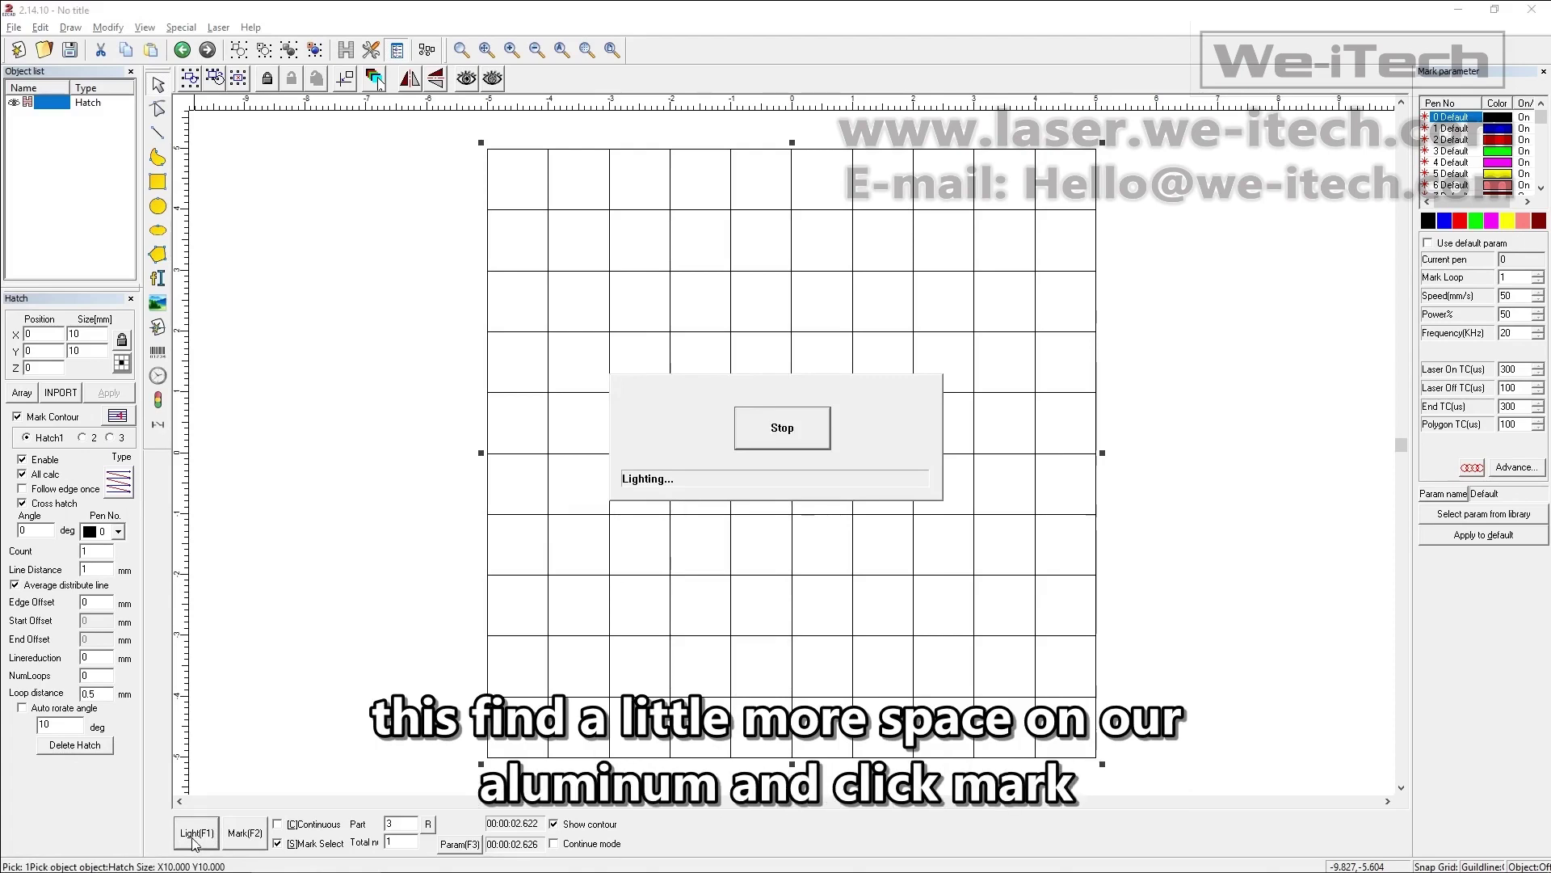
click(772, 436)
click(245, 832)
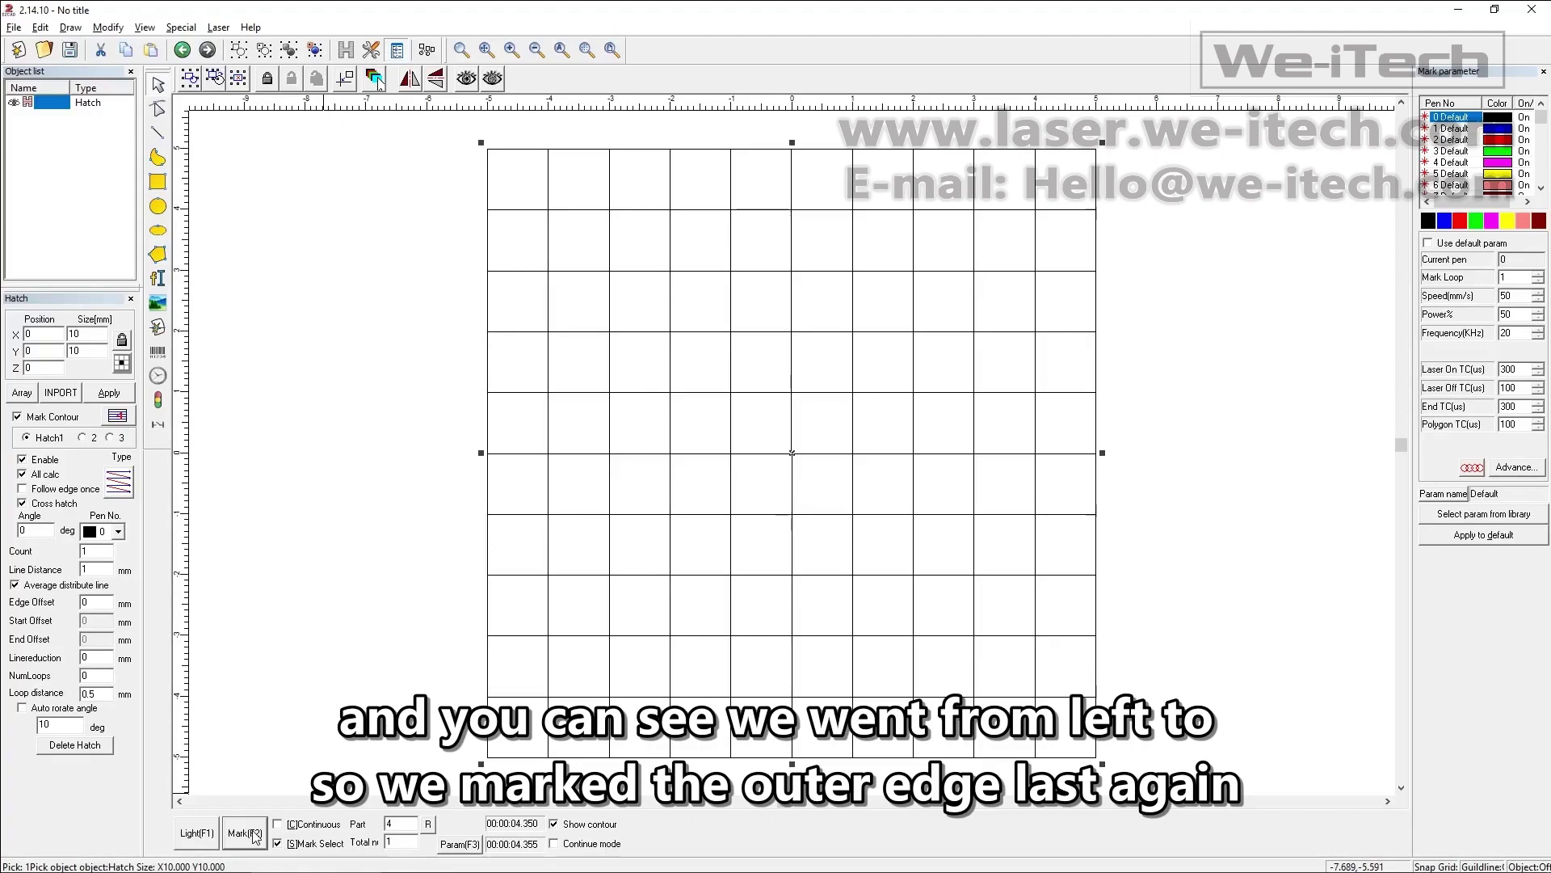
Step: Rotate the square's cross hatch to an angle of 45 degrees and apply it
double_click(43, 530)
text(45)
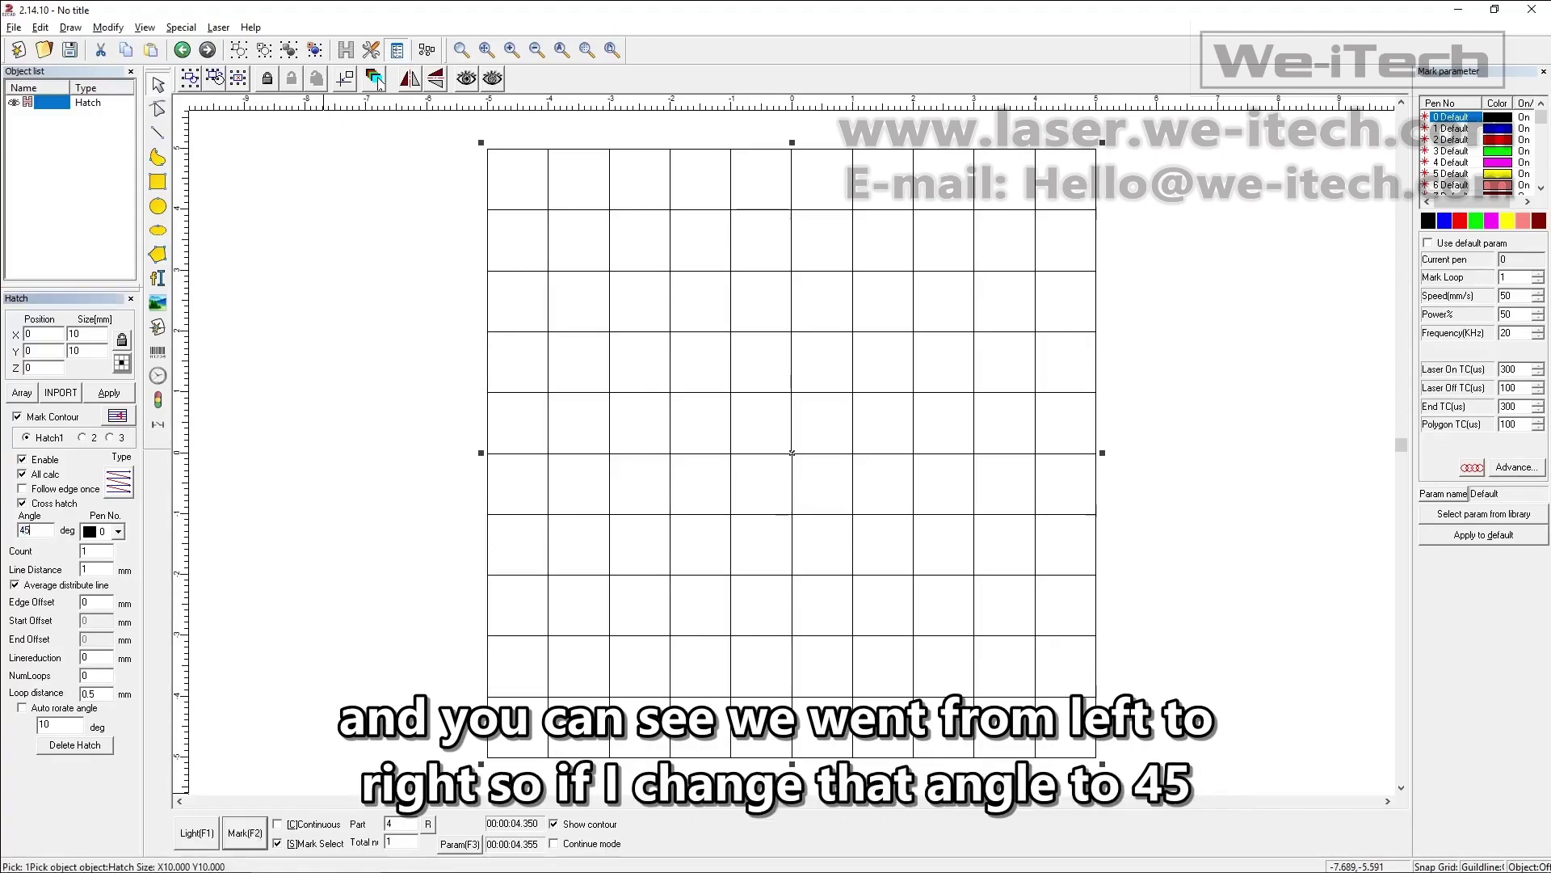
click(110, 393)
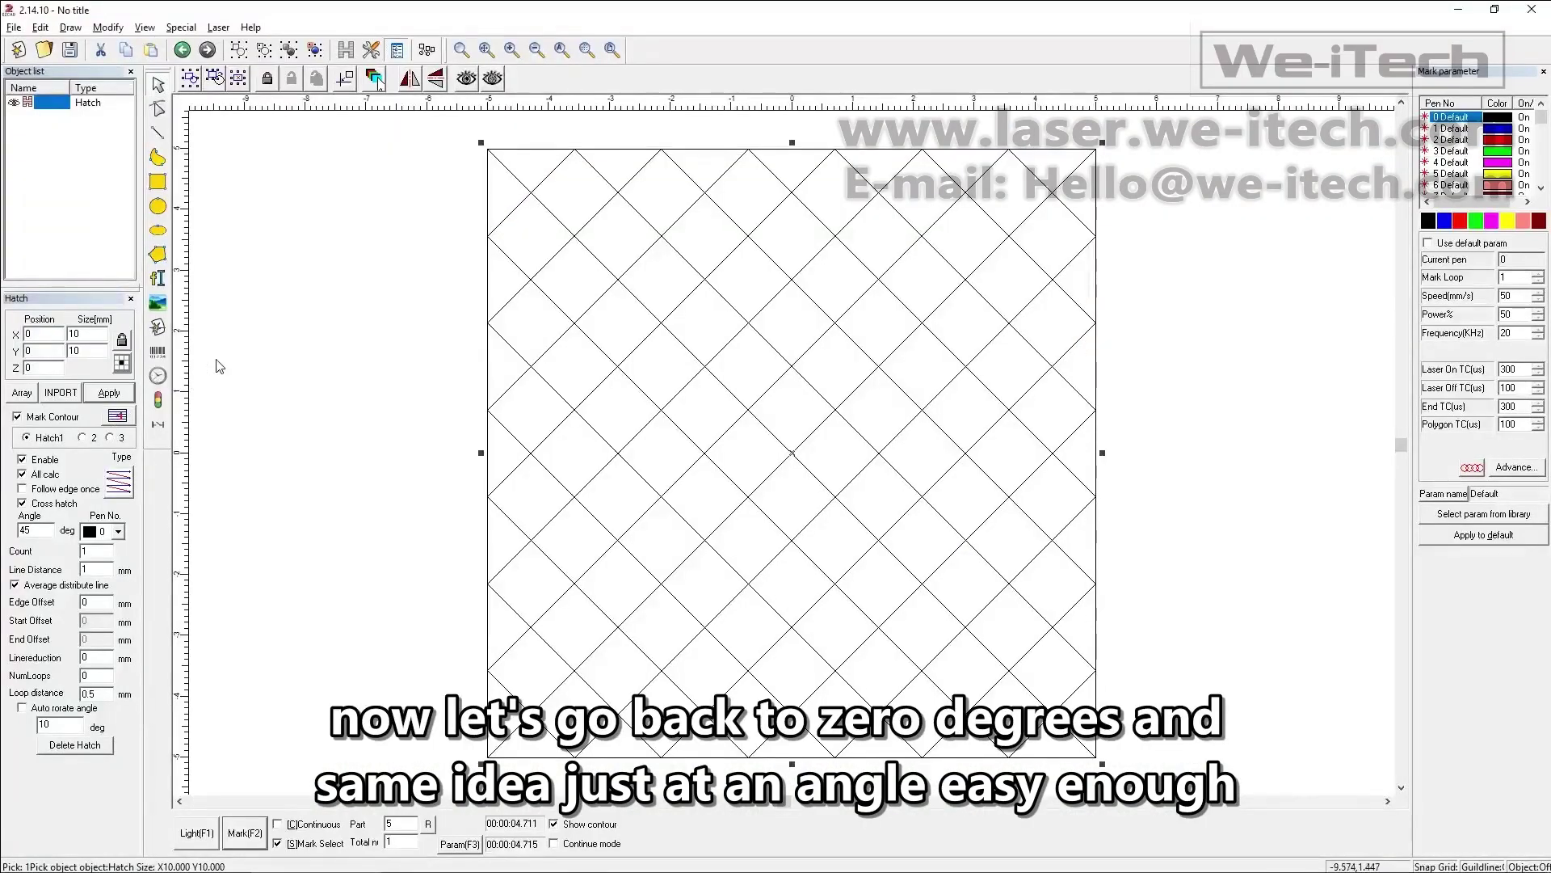
Step: Return the hatch angle to 0 degrees, disable Cross hatch and apply both changes to the square
double_click(40, 530)
text(0)
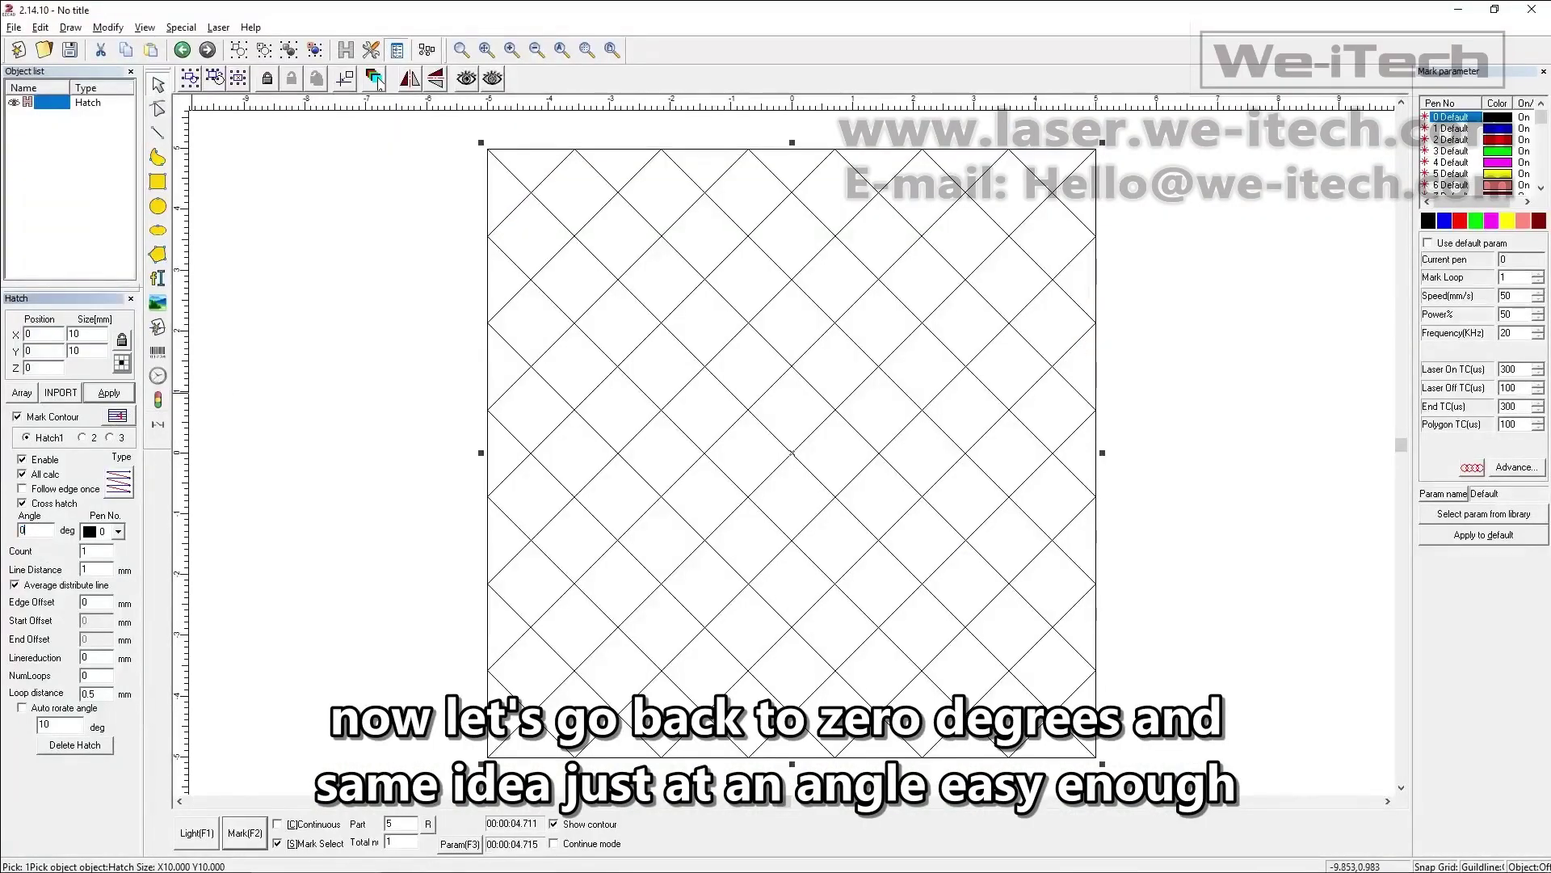
click(23, 504)
click(91, 396)
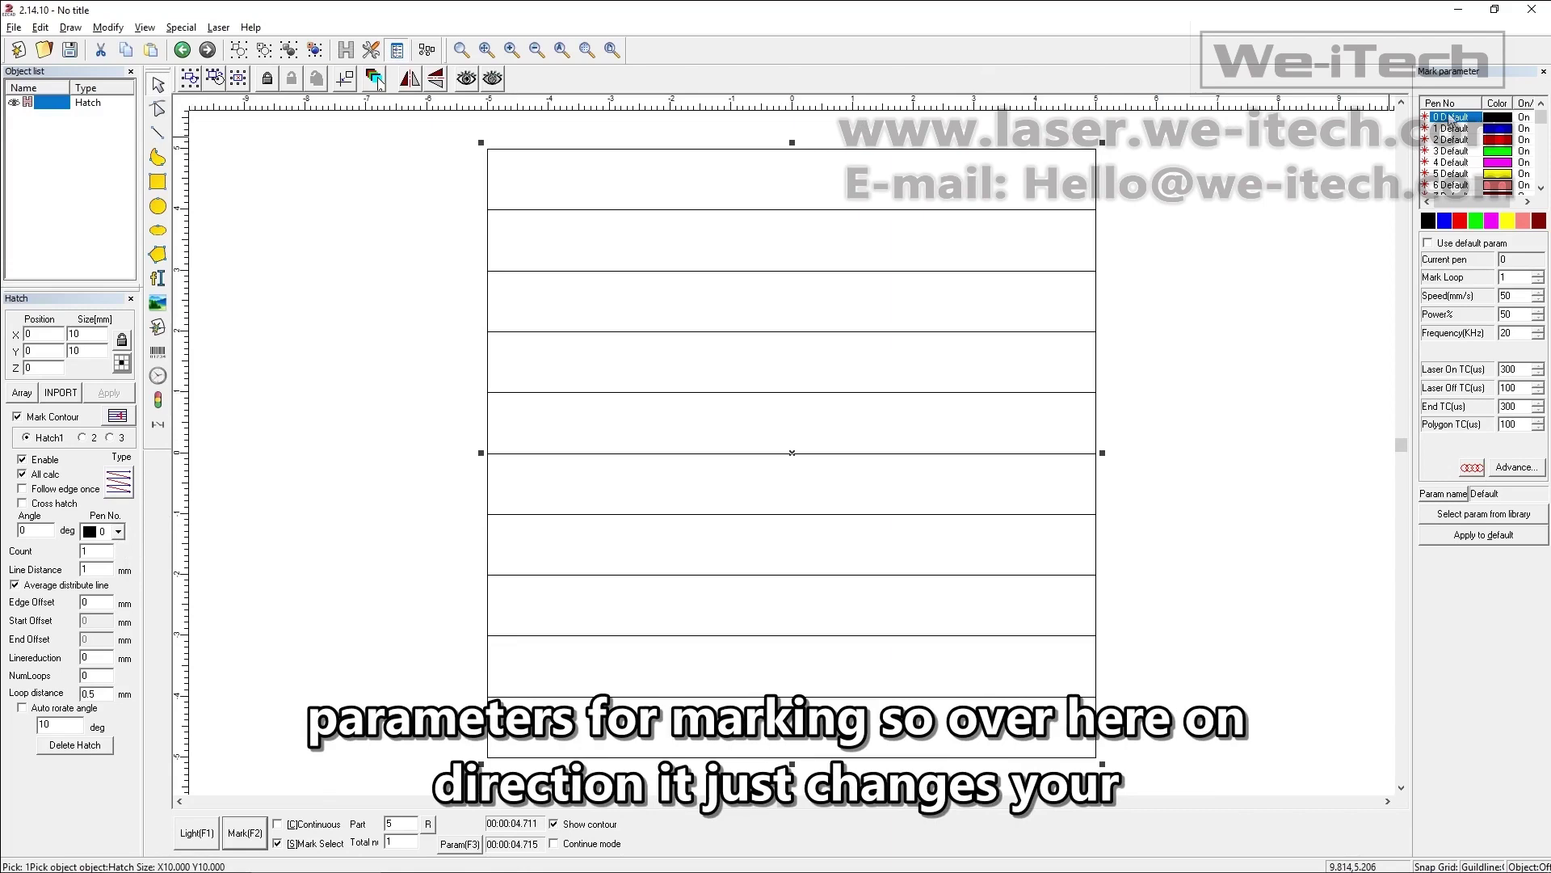
Step: Turn Use default param on and off again for pen 0 in the mark parameters
mouse_move(1540, 121)
mouse_down()
mouse_move(1531, 182)
mouse_move(1540, 118)
mouse_up()
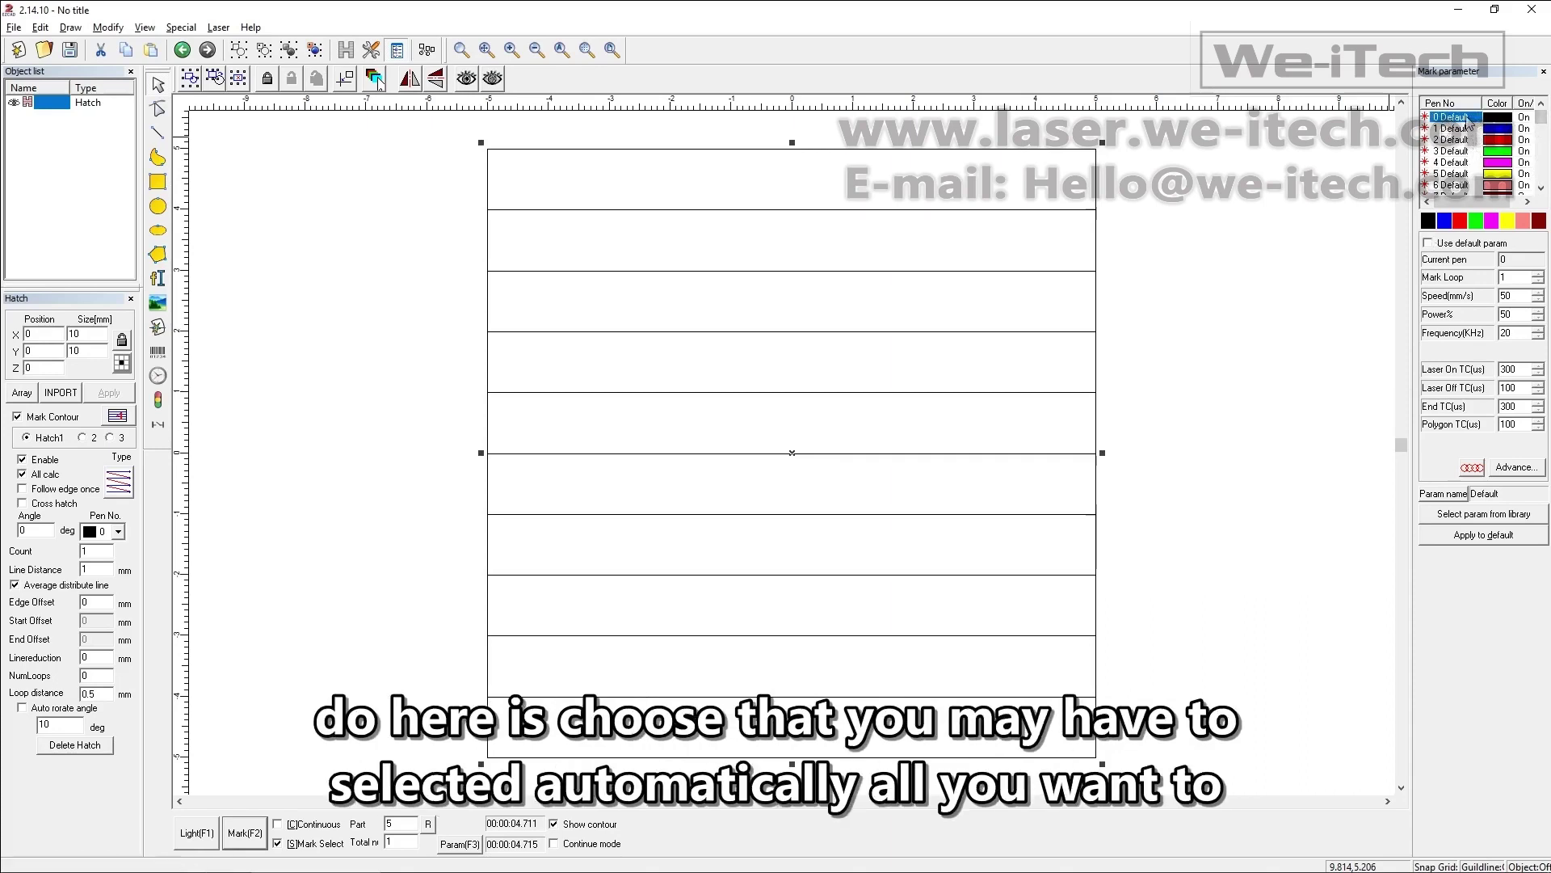
click(1428, 244)
click(1428, 244)
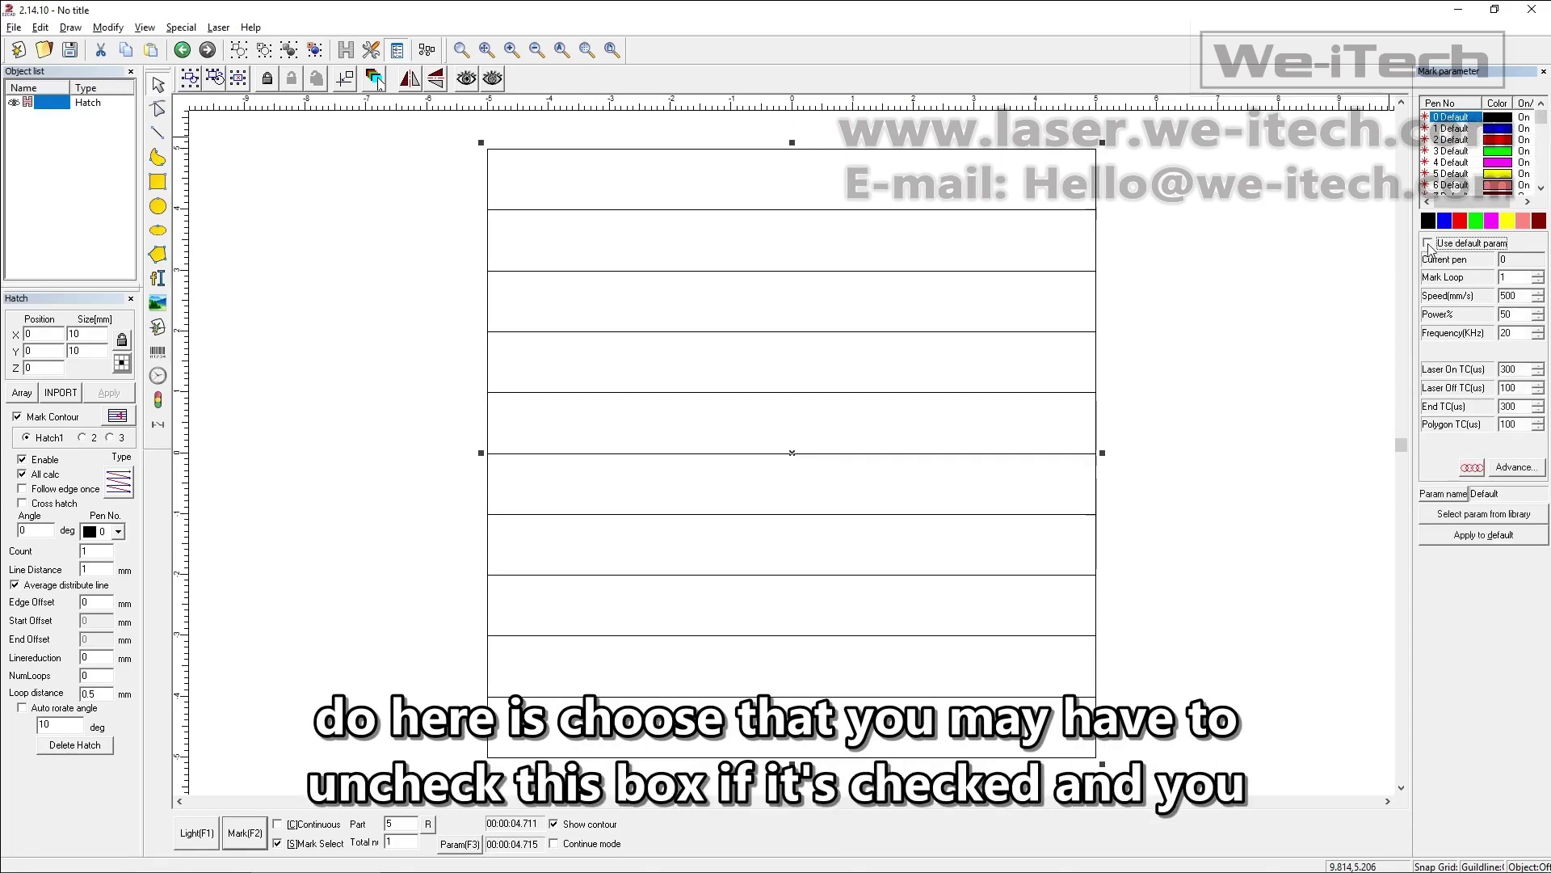
Step: Deselect the hatched square, reselect it, and deselect it again so nothing in the drawing is selected
click(1212, 254)
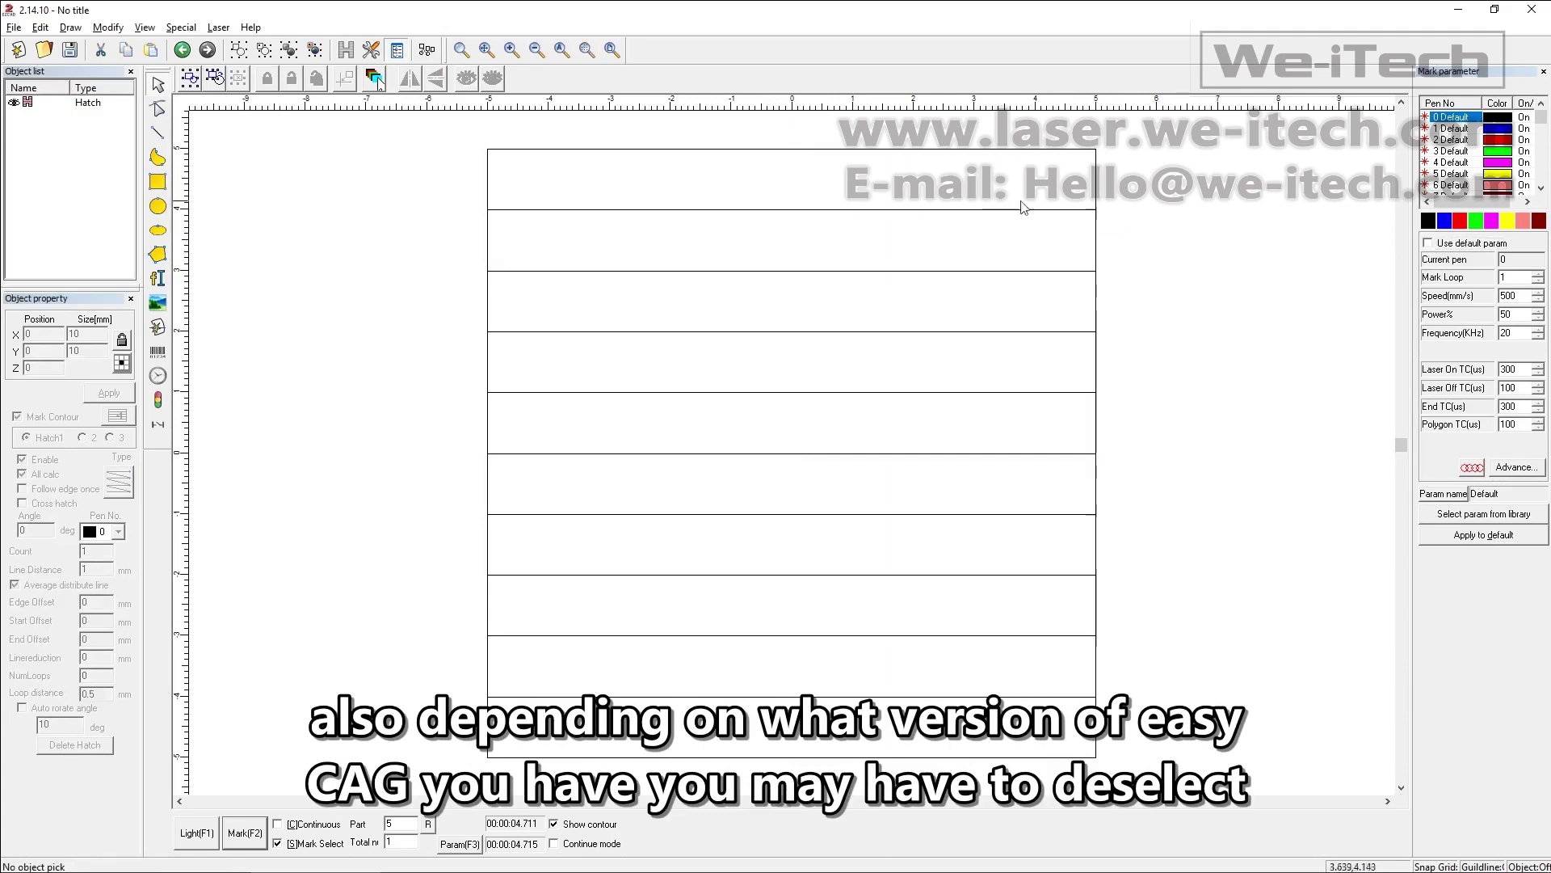
mouse_move(1023, 208)
mouse_down()
mouse_move(963, 301)
mouse_move(859, 374)
mouse_up()
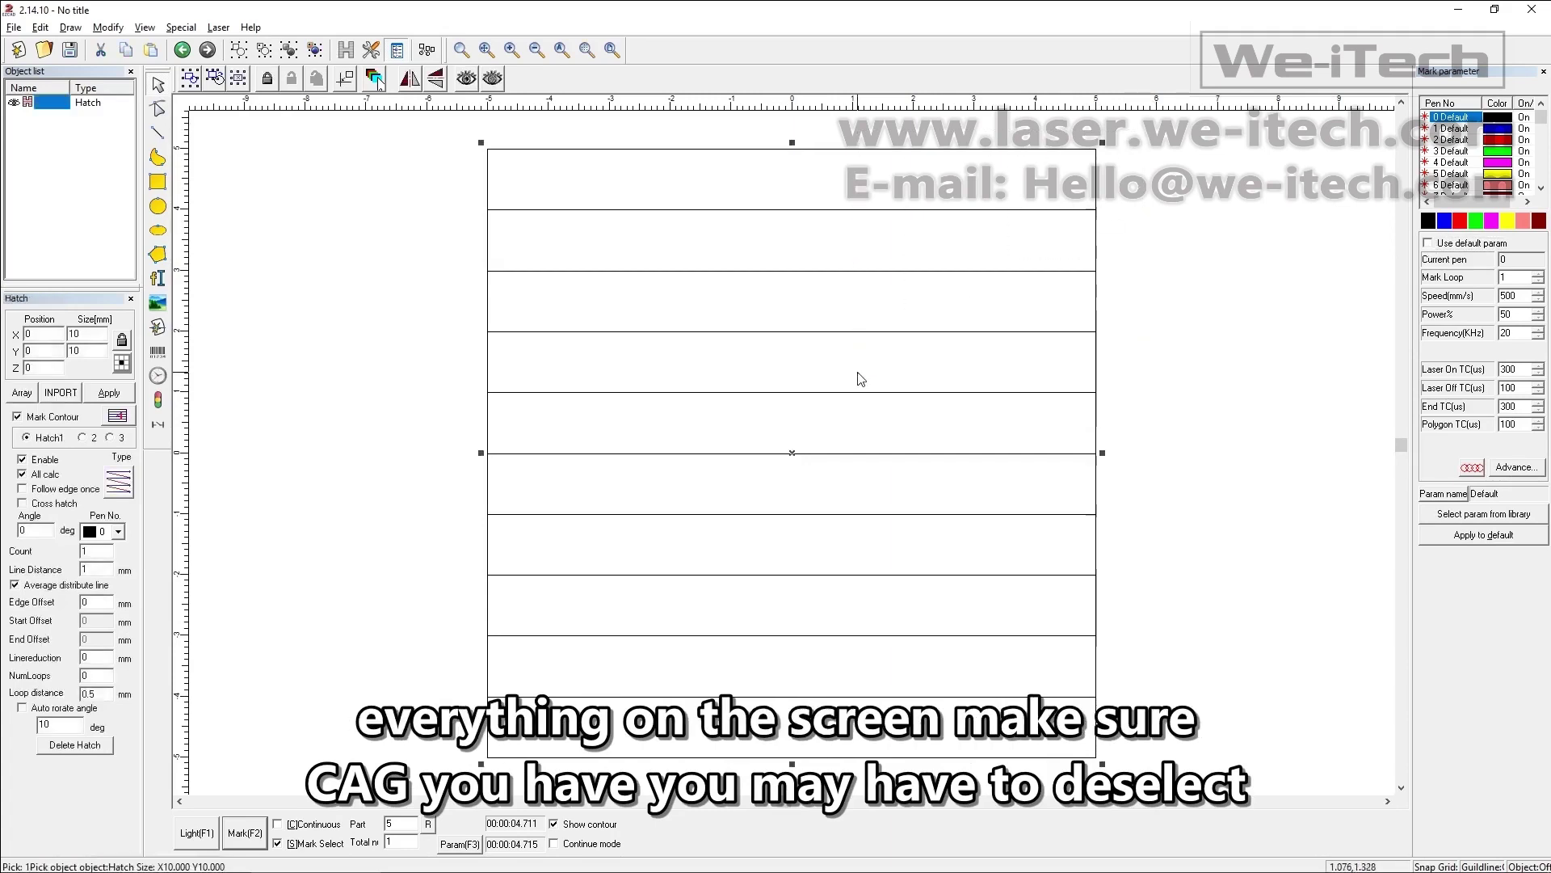
click(1167, 314)
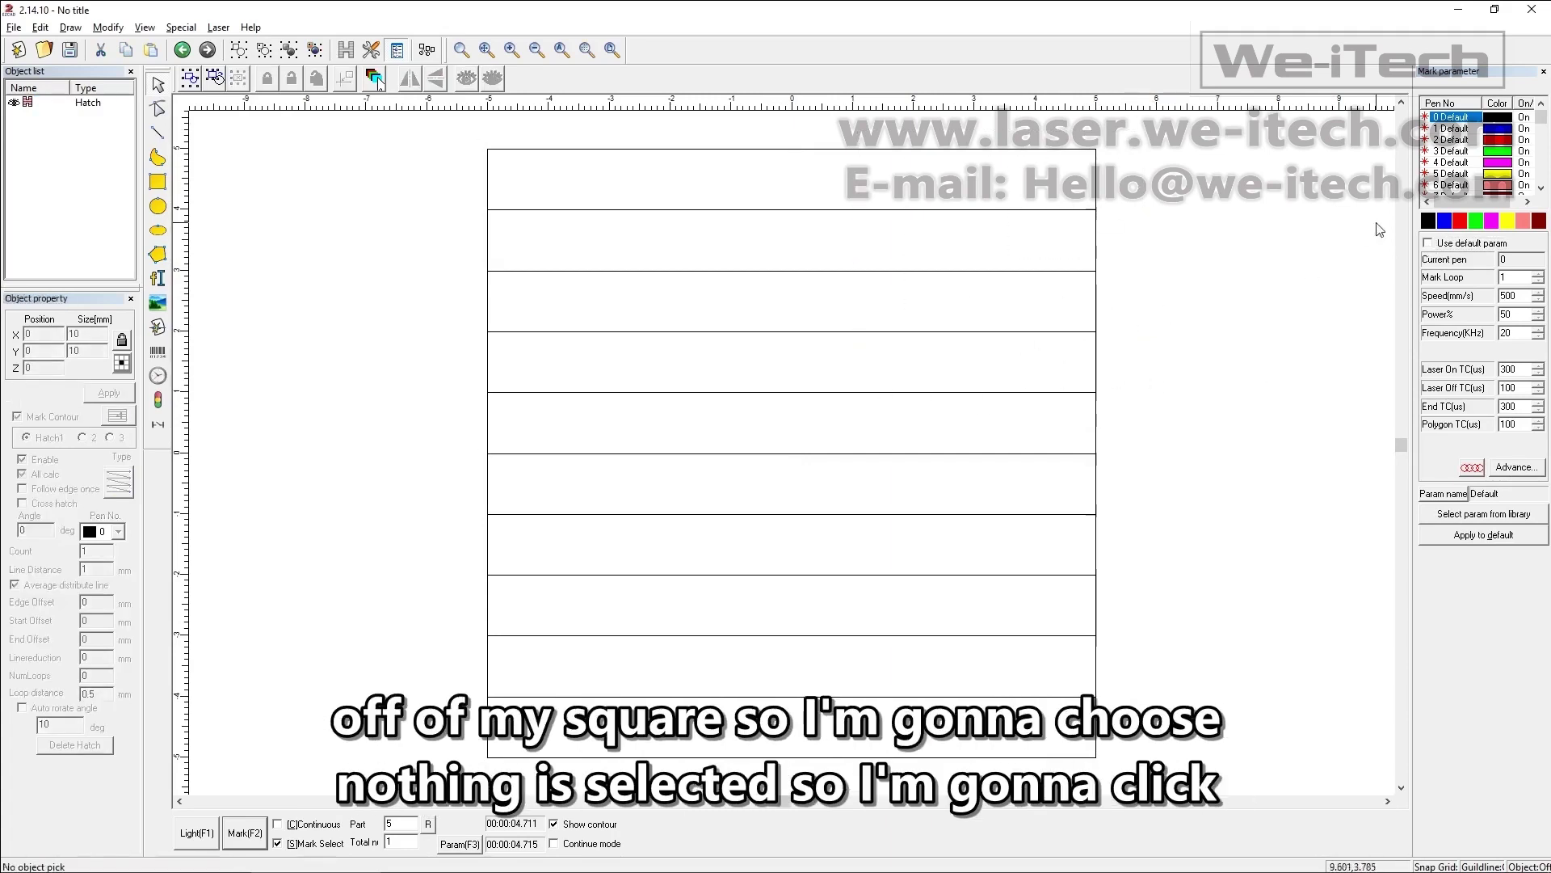
Step: Select pen 0 and review its mark loop, speed, power and frequency parameters
click(1483, 119)
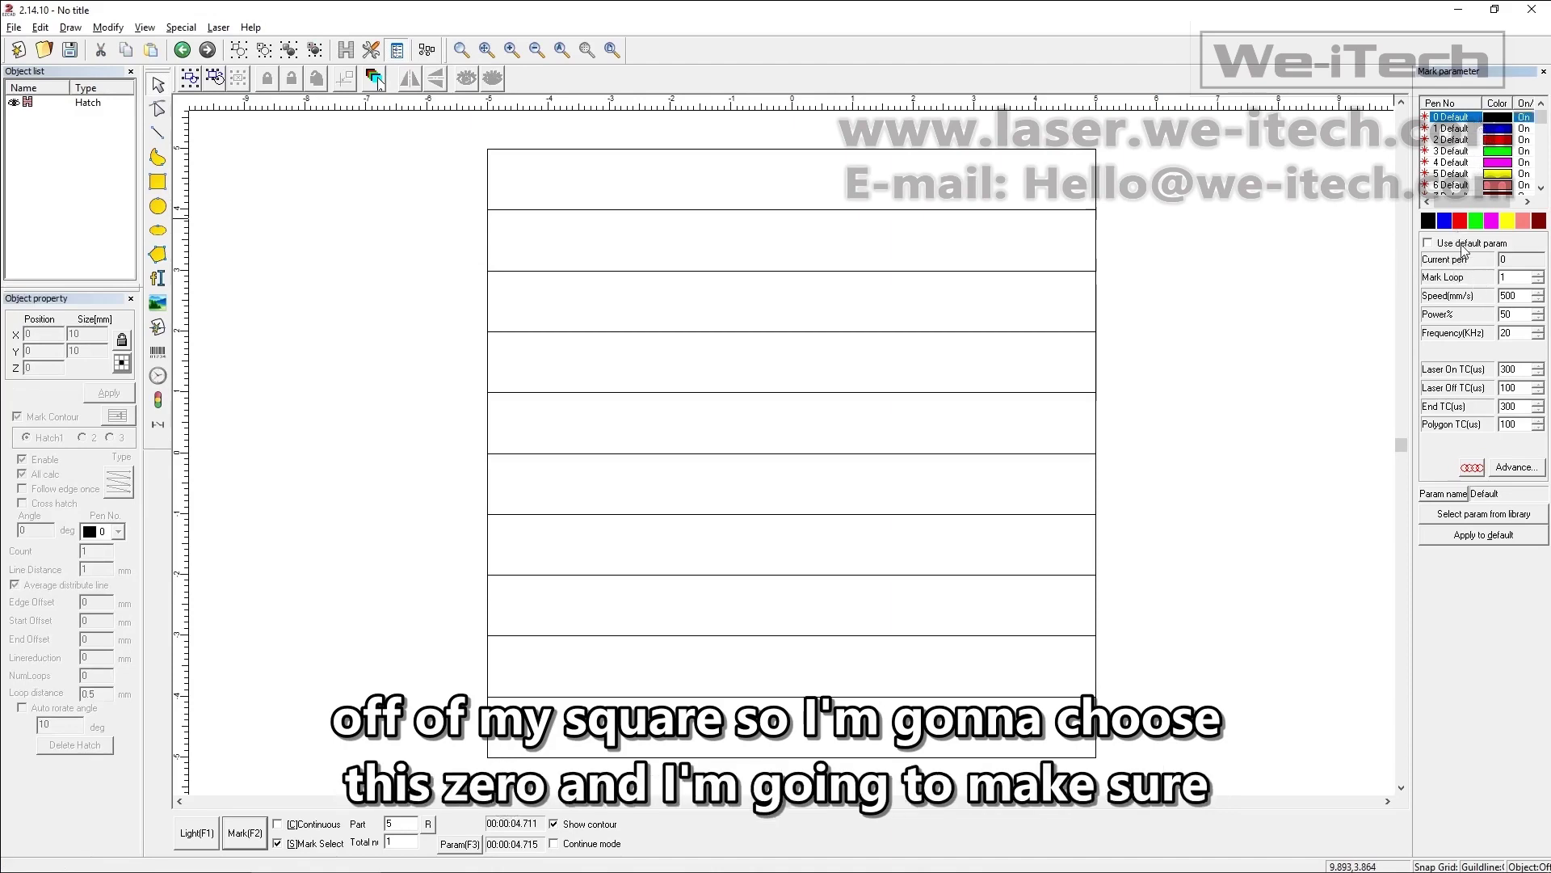
double_click(1516, 280)
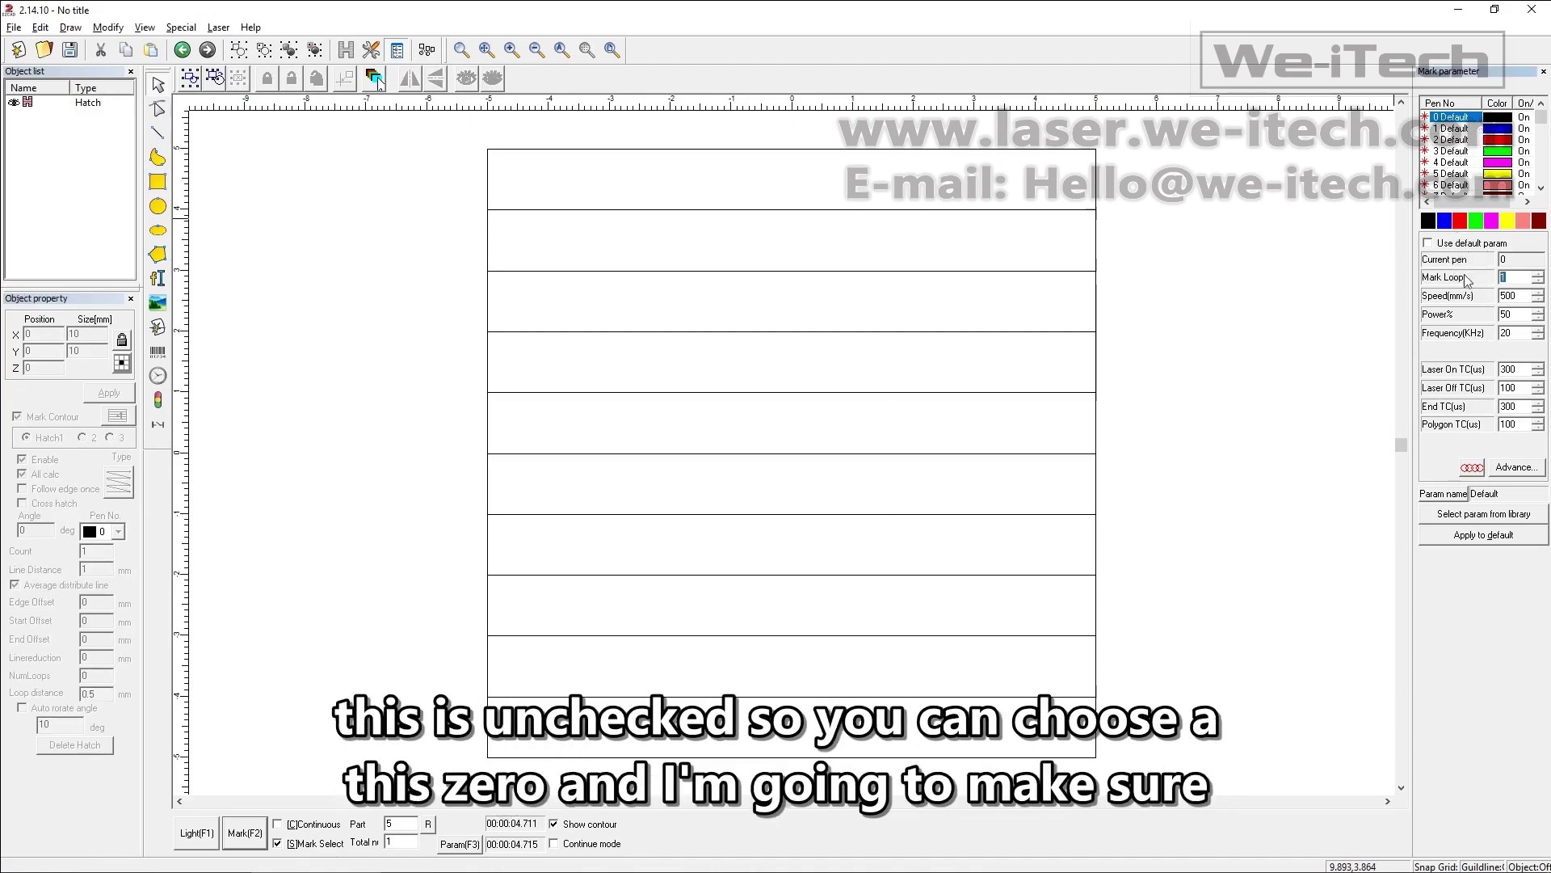
double_click(1511, 295)
double_click(1519, 316)
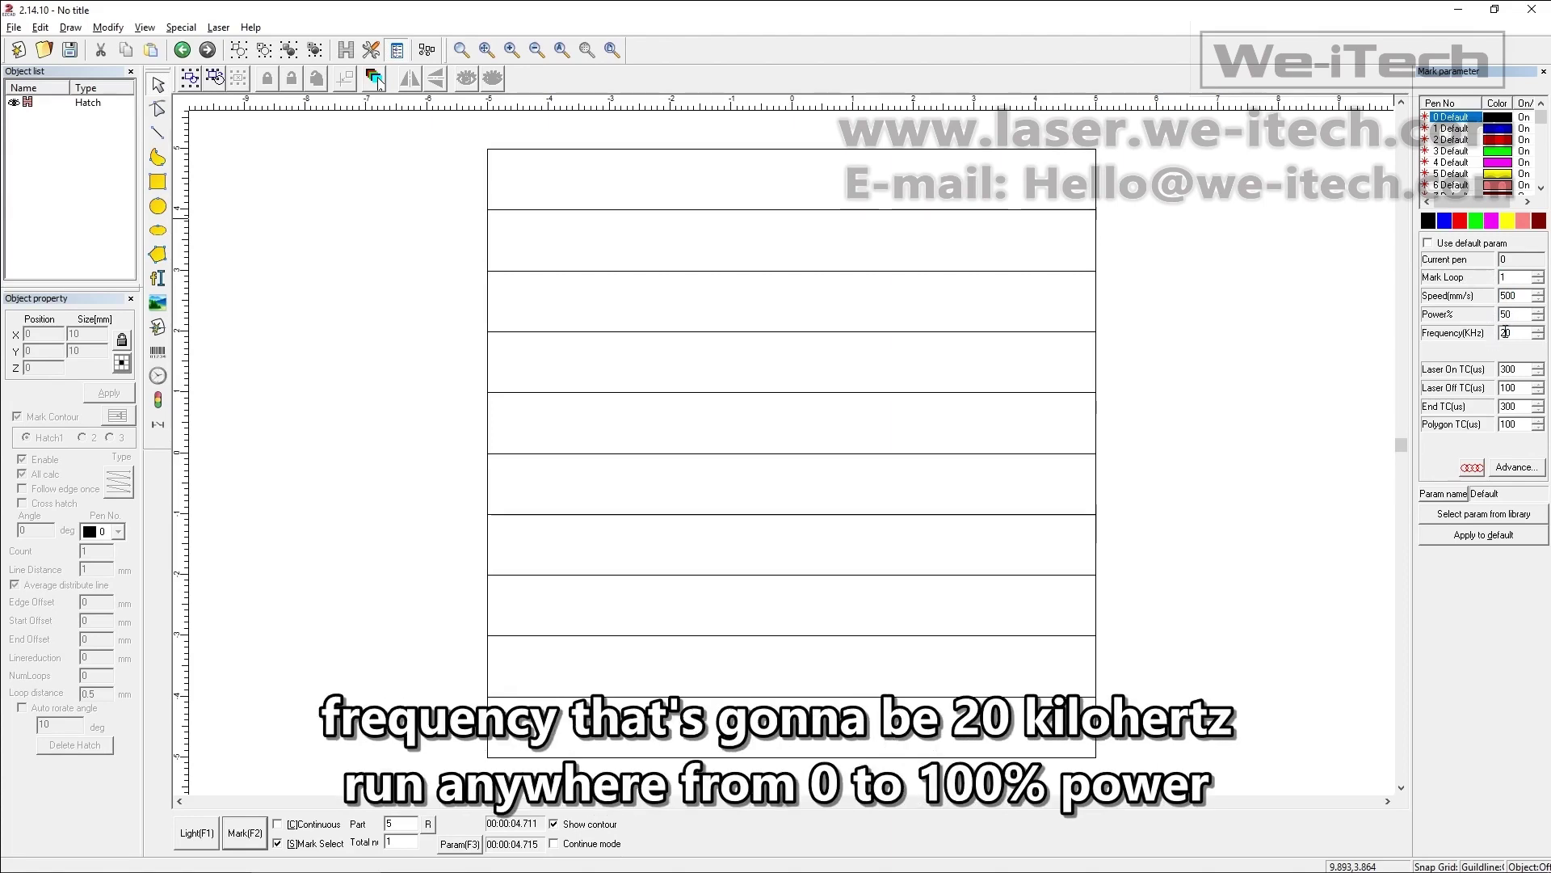
Step: Examine pen 0's frequency parameter and the square's hatch settings, and deselect the square
double_click(1508, 333)
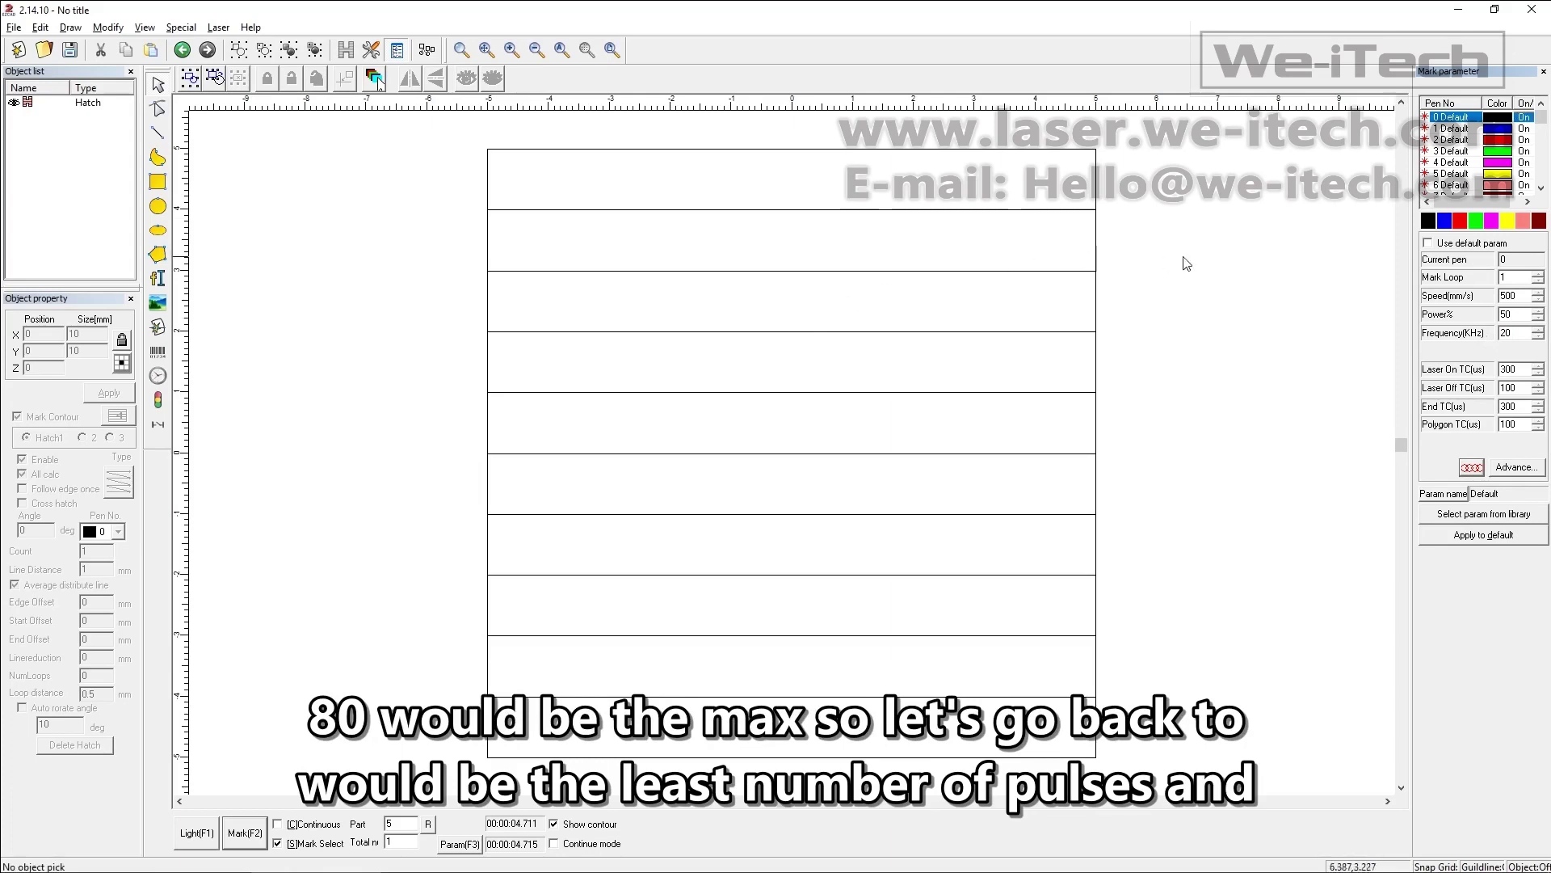
drag(1186, 247, 762, 494)
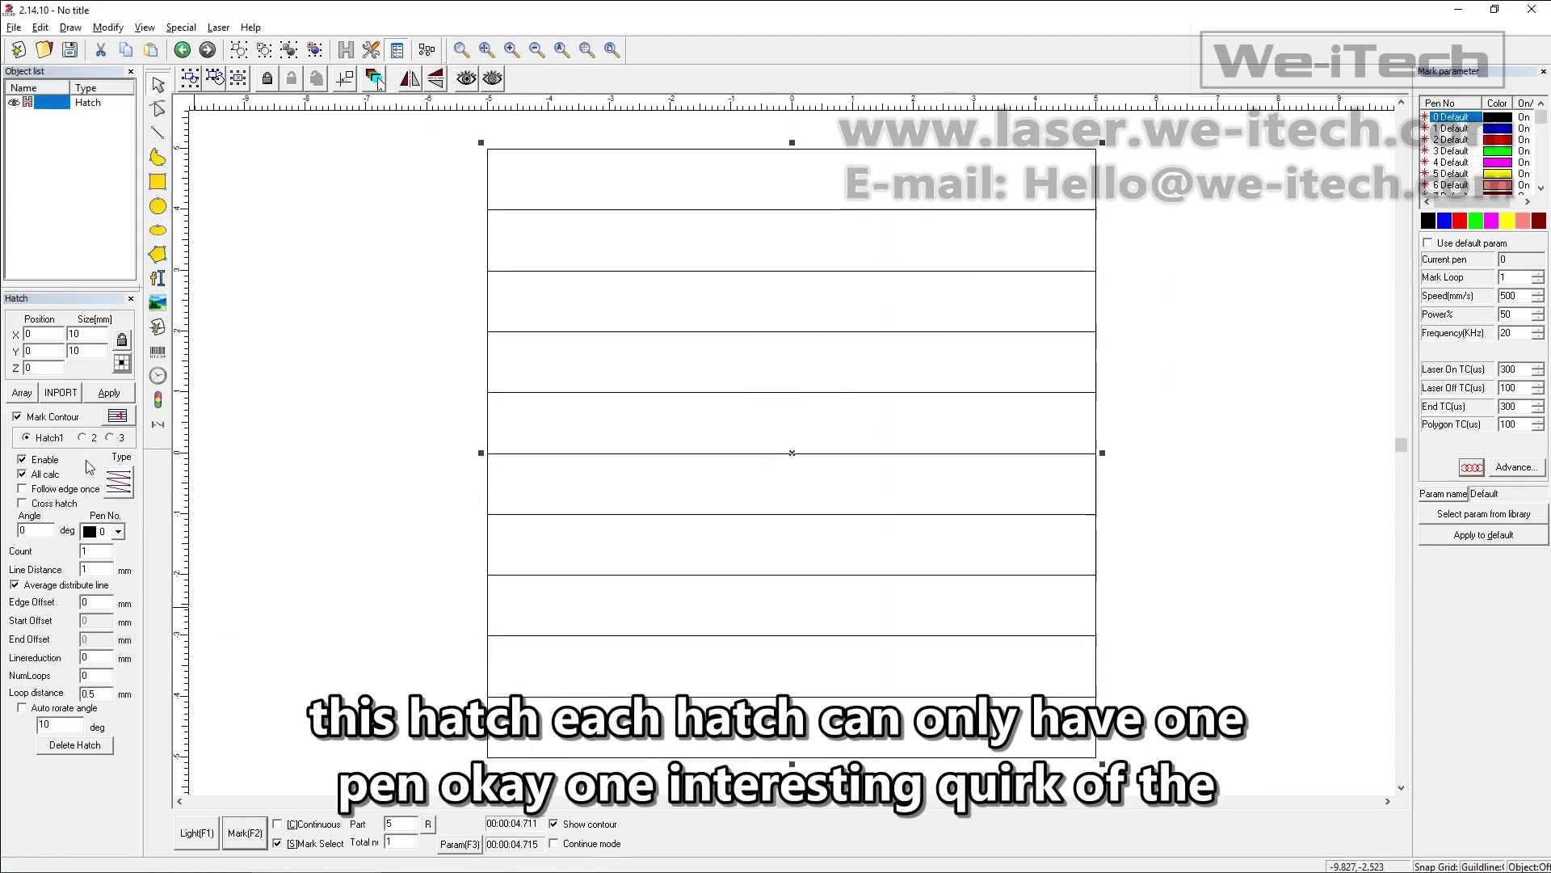
click(380, 556)
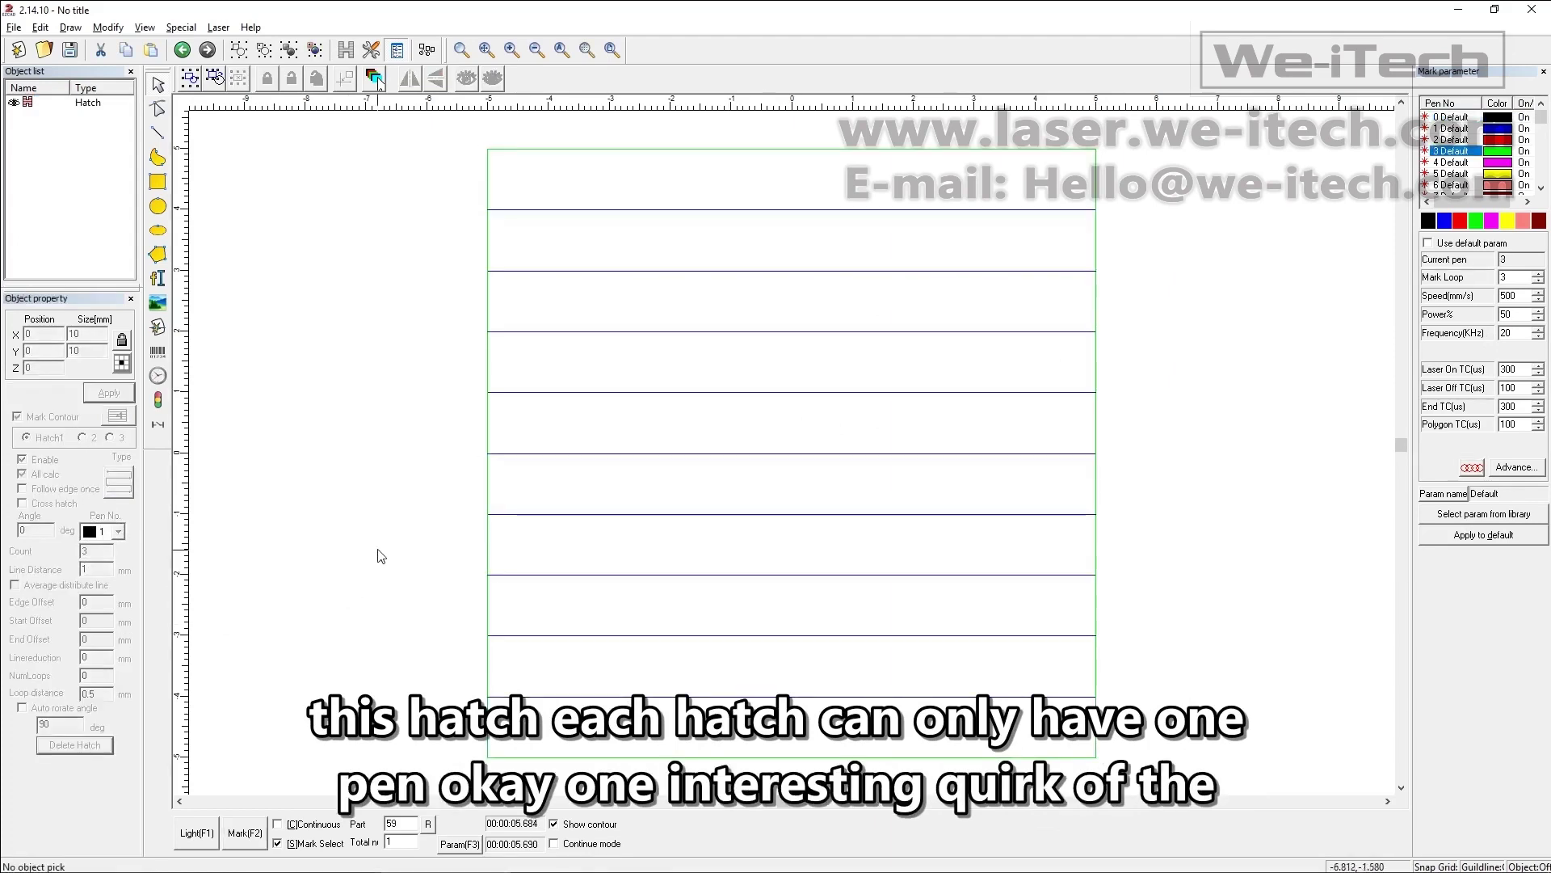
drag(1216, 339, 638, 570)
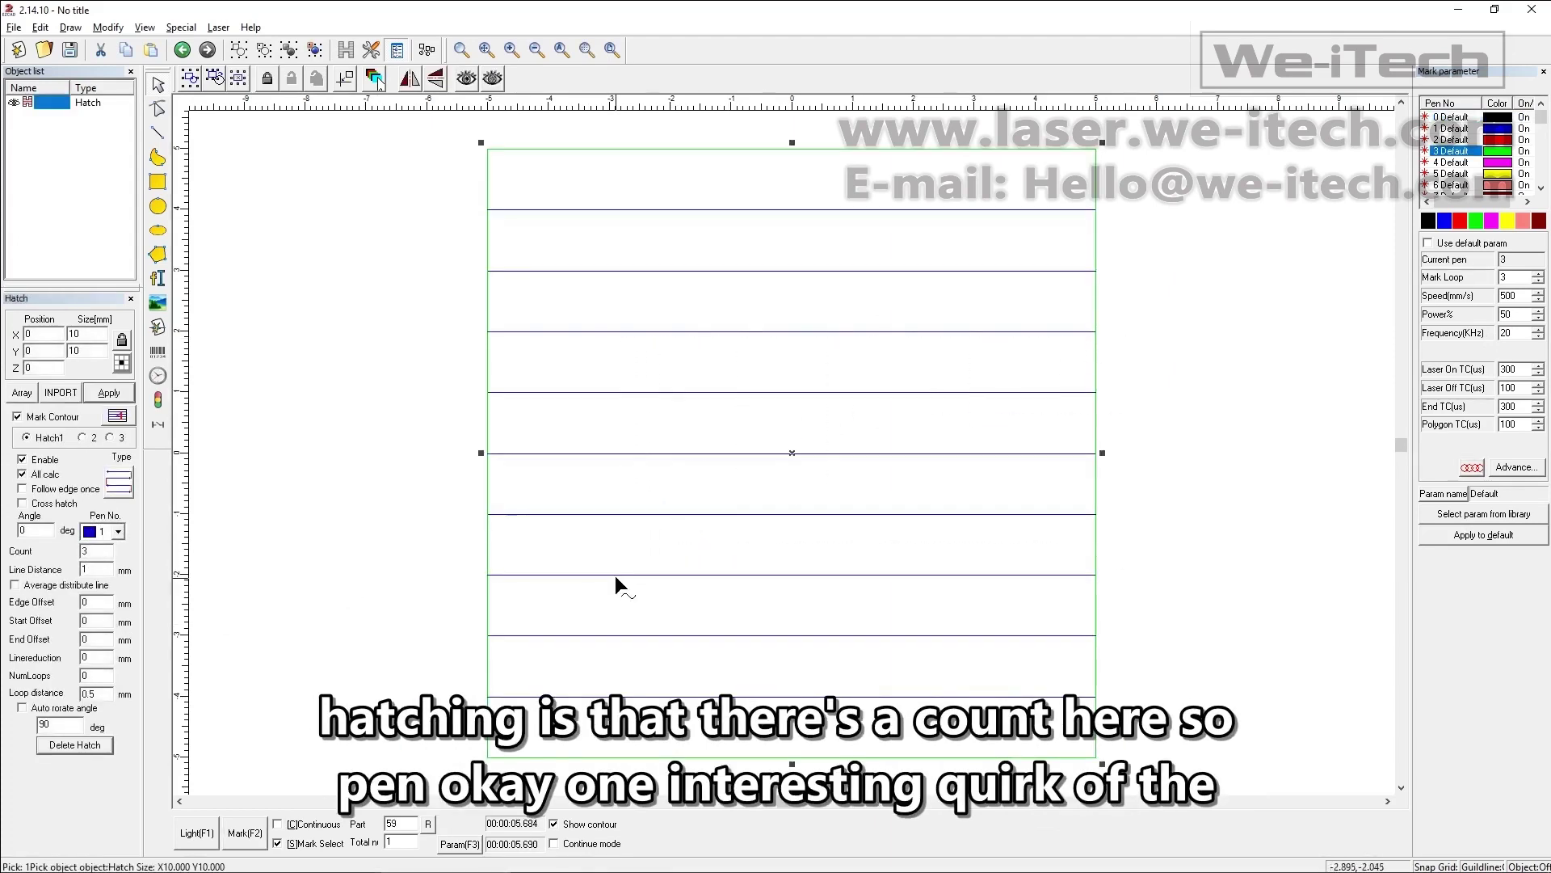
drag(89, 552, 29, 549)
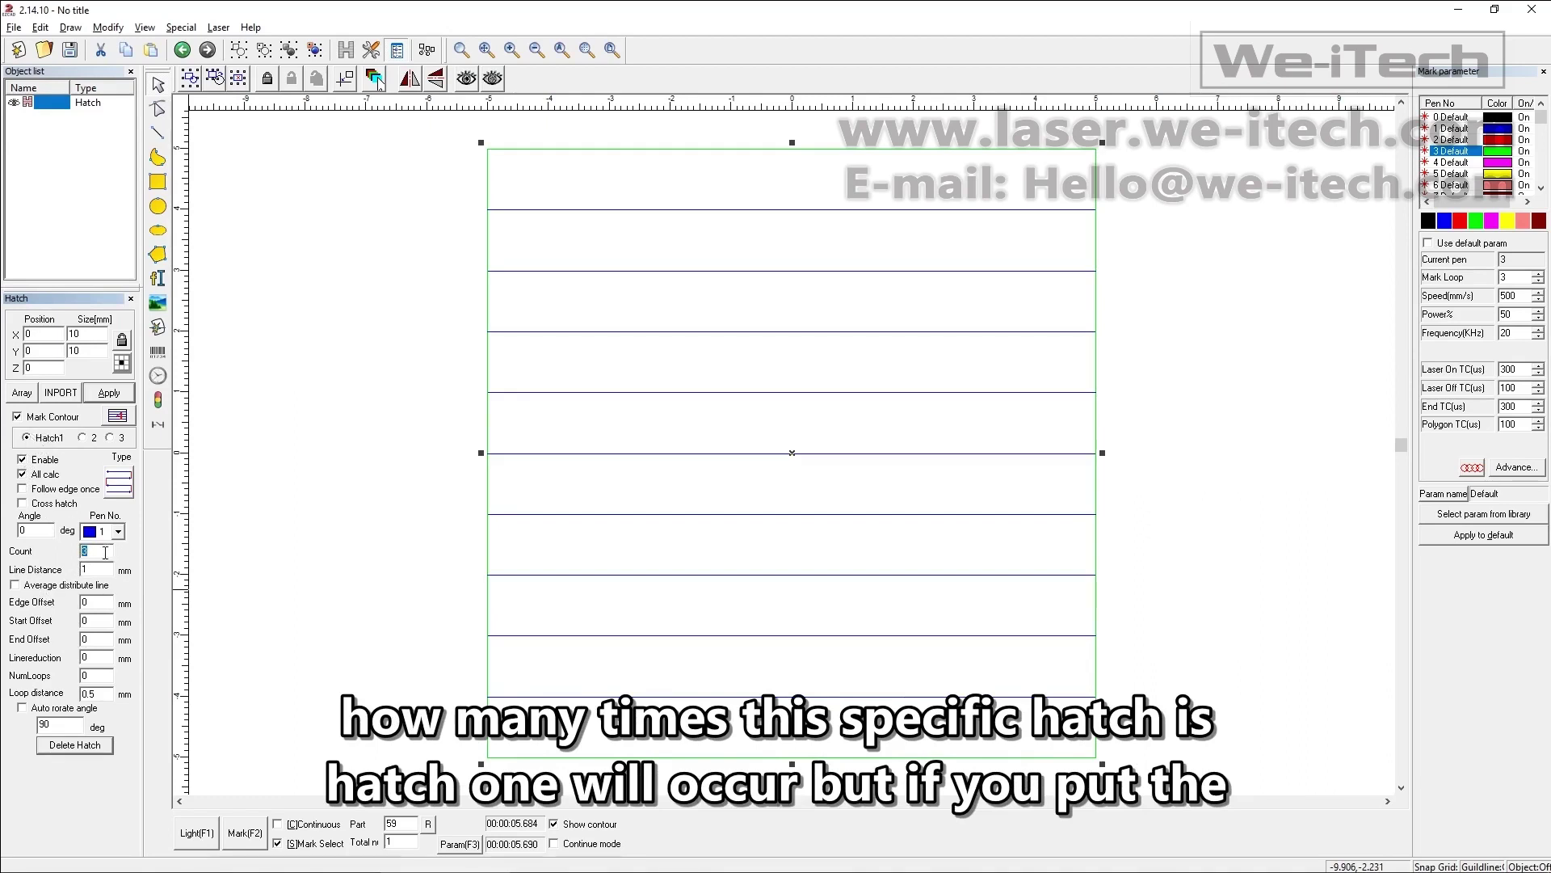
drag(105, 553, 72, 557)
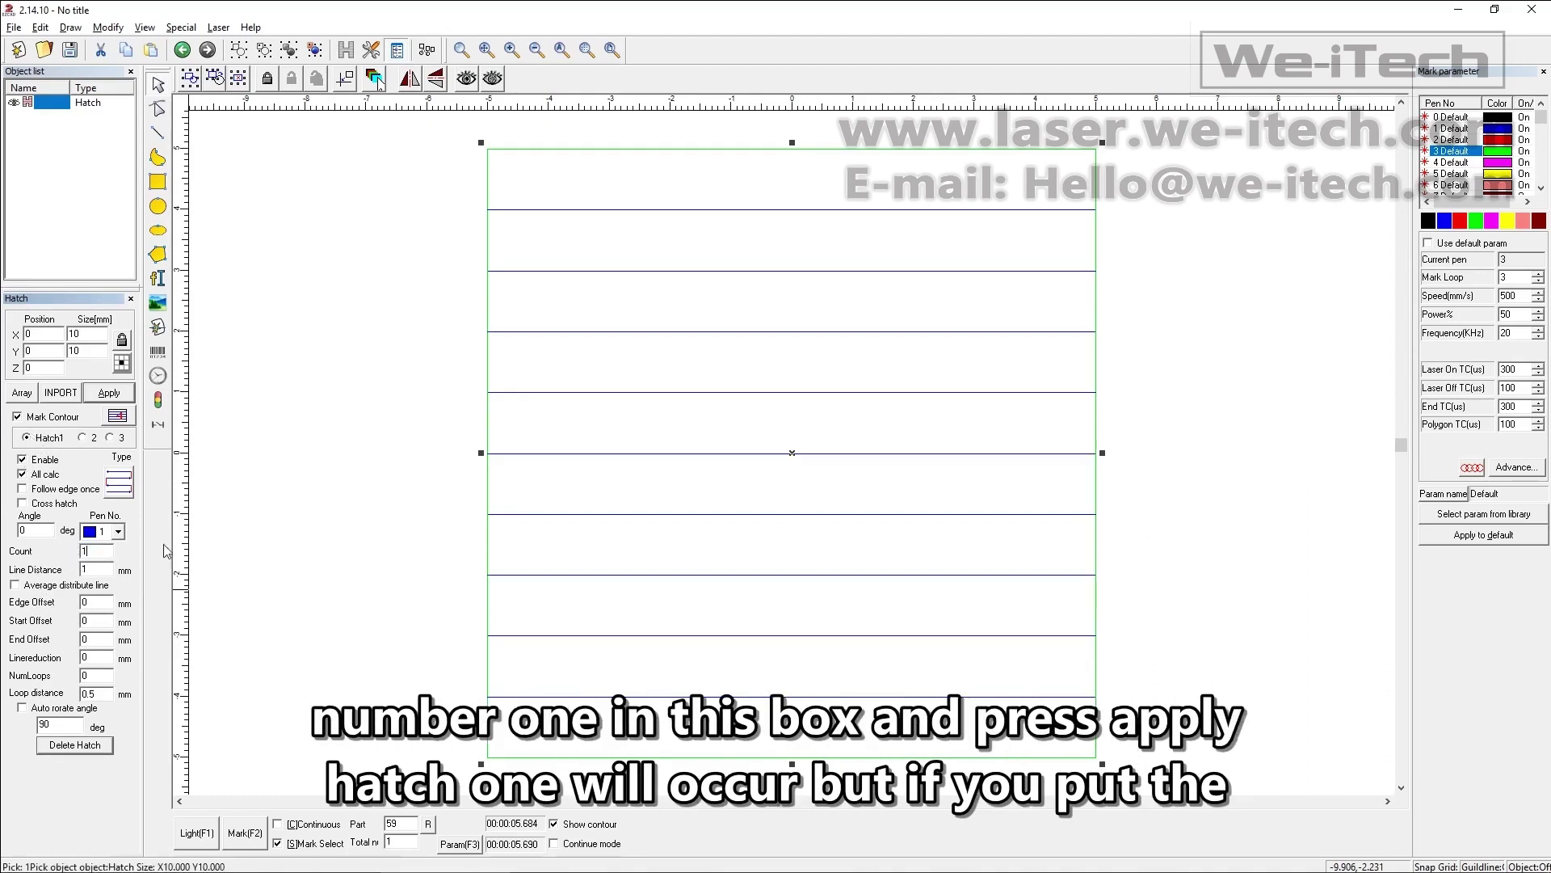
click(252, 549)
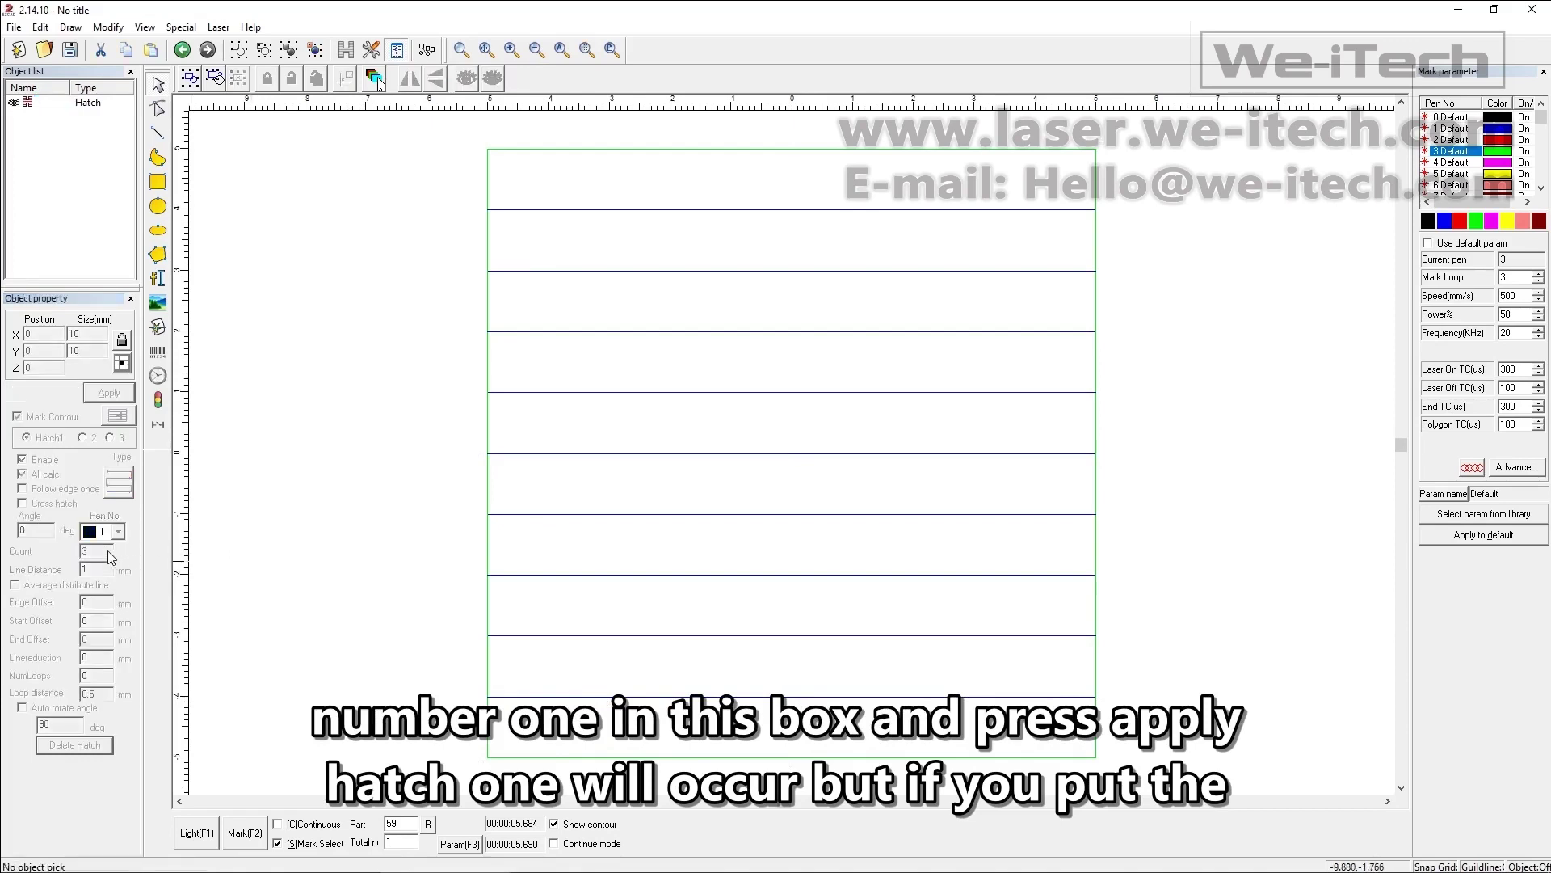
Step: Set the hatch count of the square to 1 and apply the change
click(1102, 442)
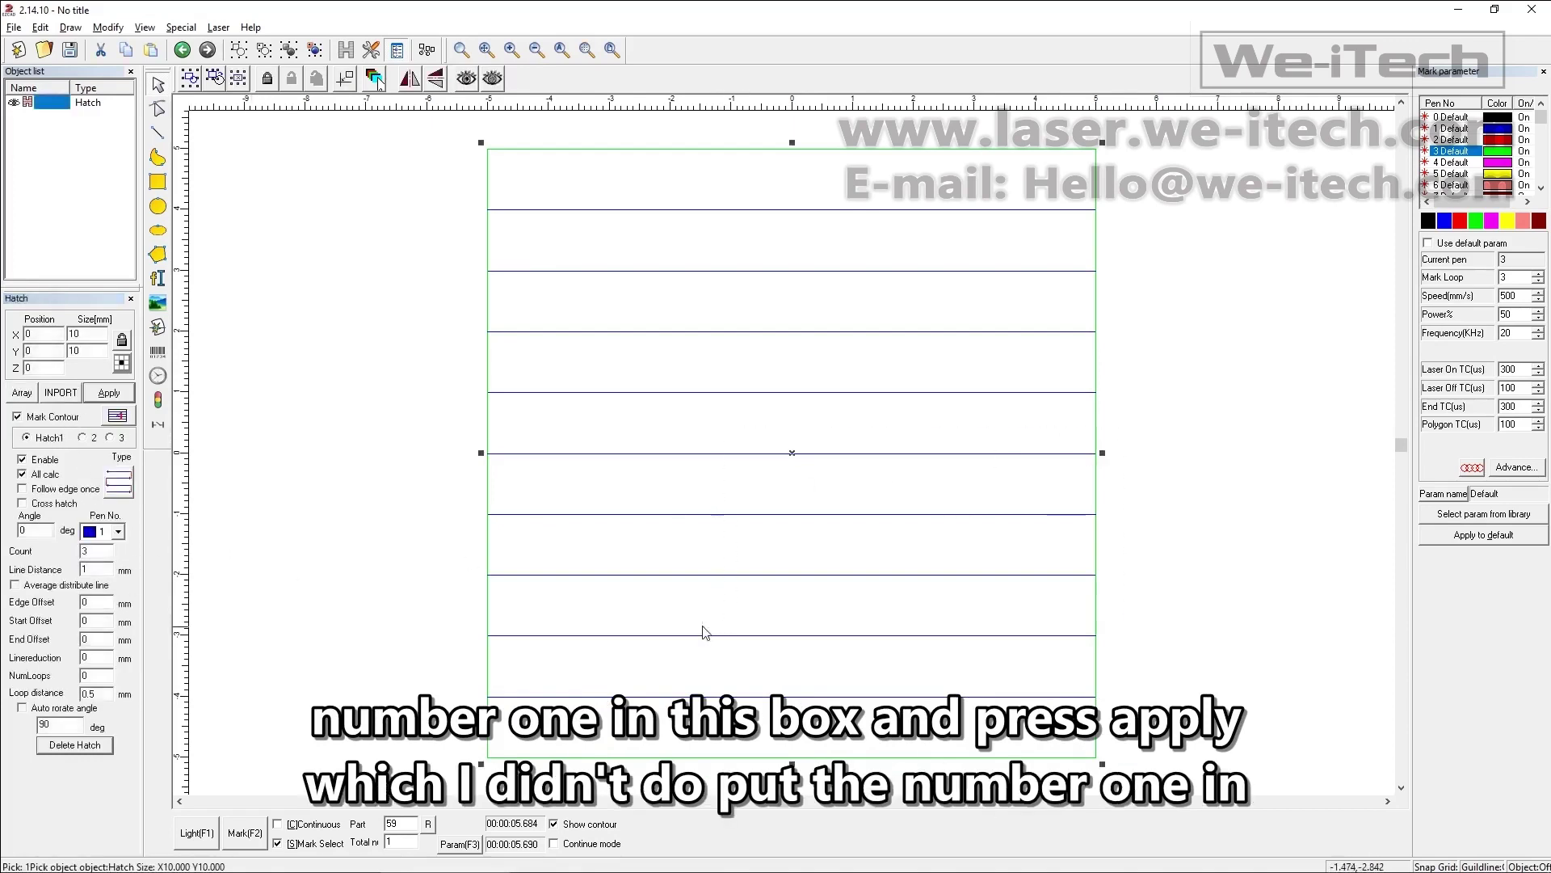
double_click(89, 551)
text(1)
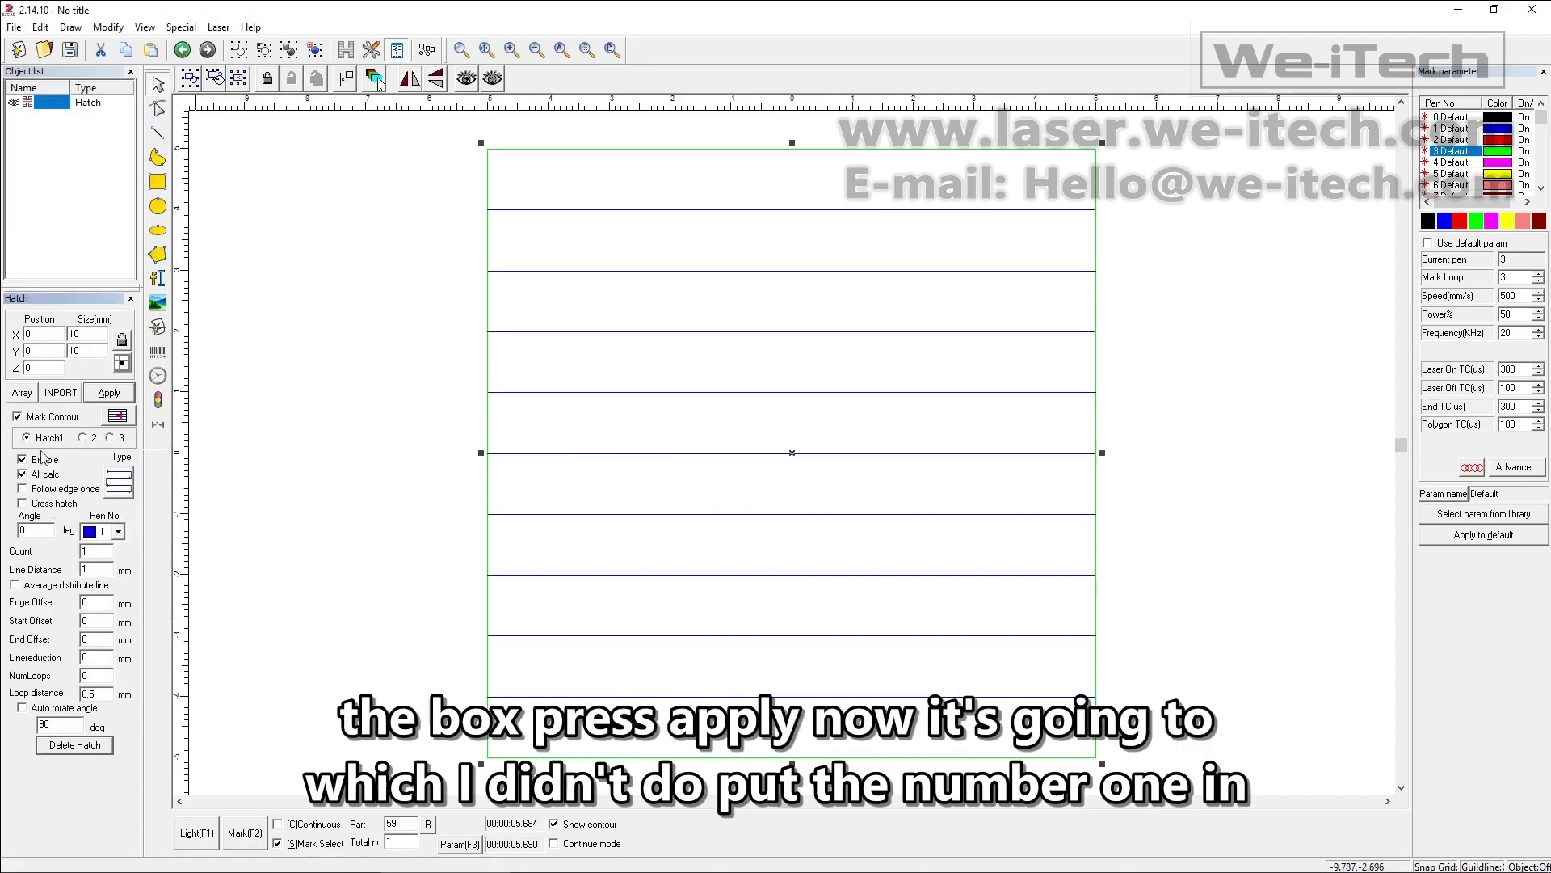
click(106, 396)
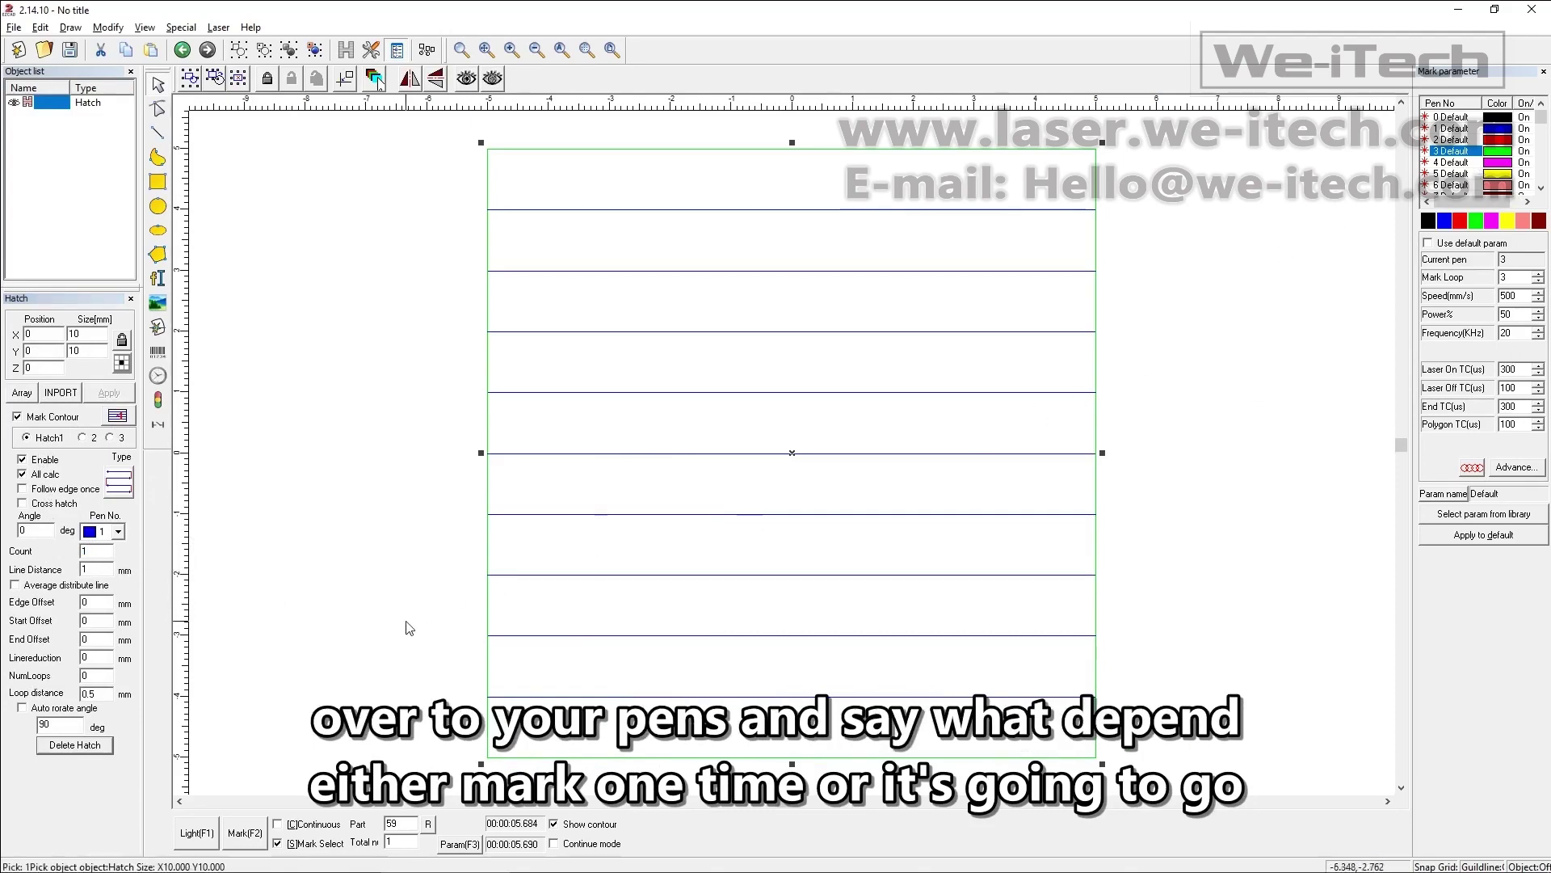
Step: Examine the mark loop parameters of pens 1 and 3 and compare them with the square's hatch count
click(1508, 130)
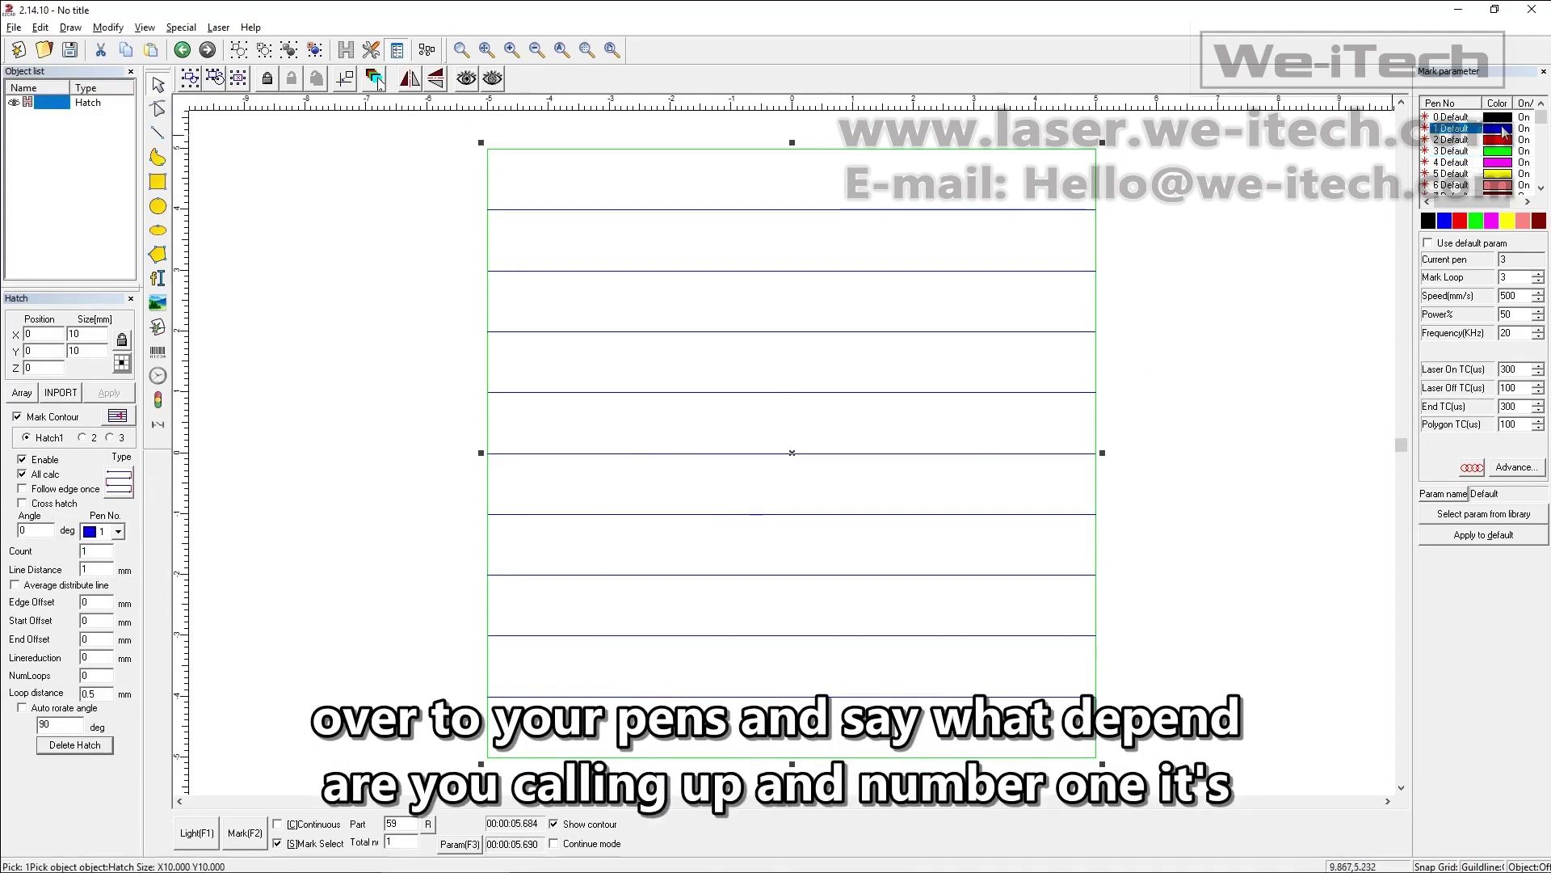
double_click(1497, 277)
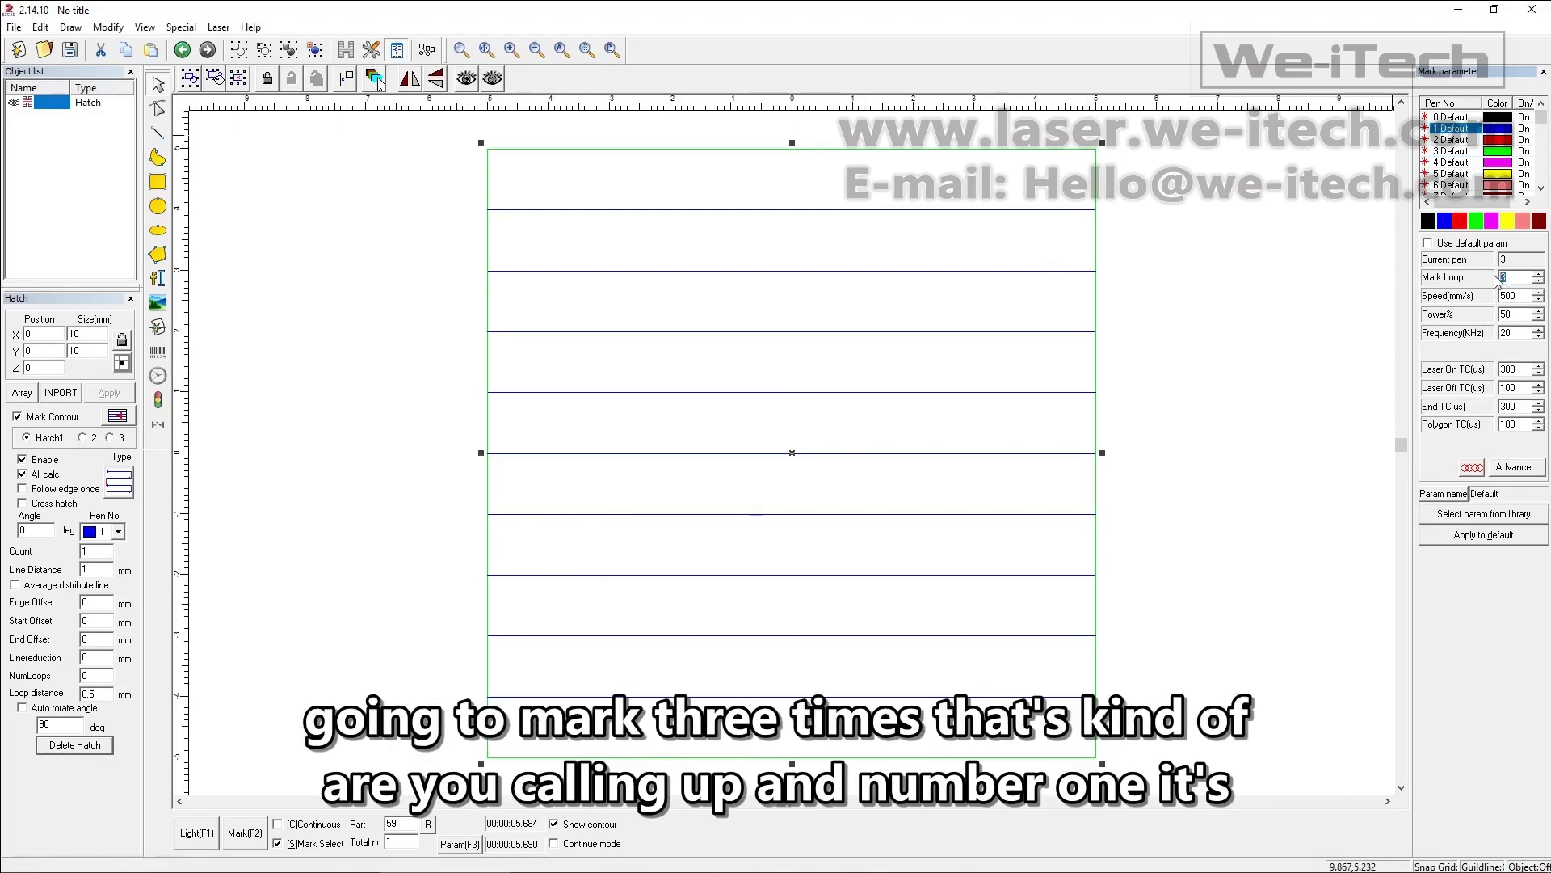
click(1289, 366)
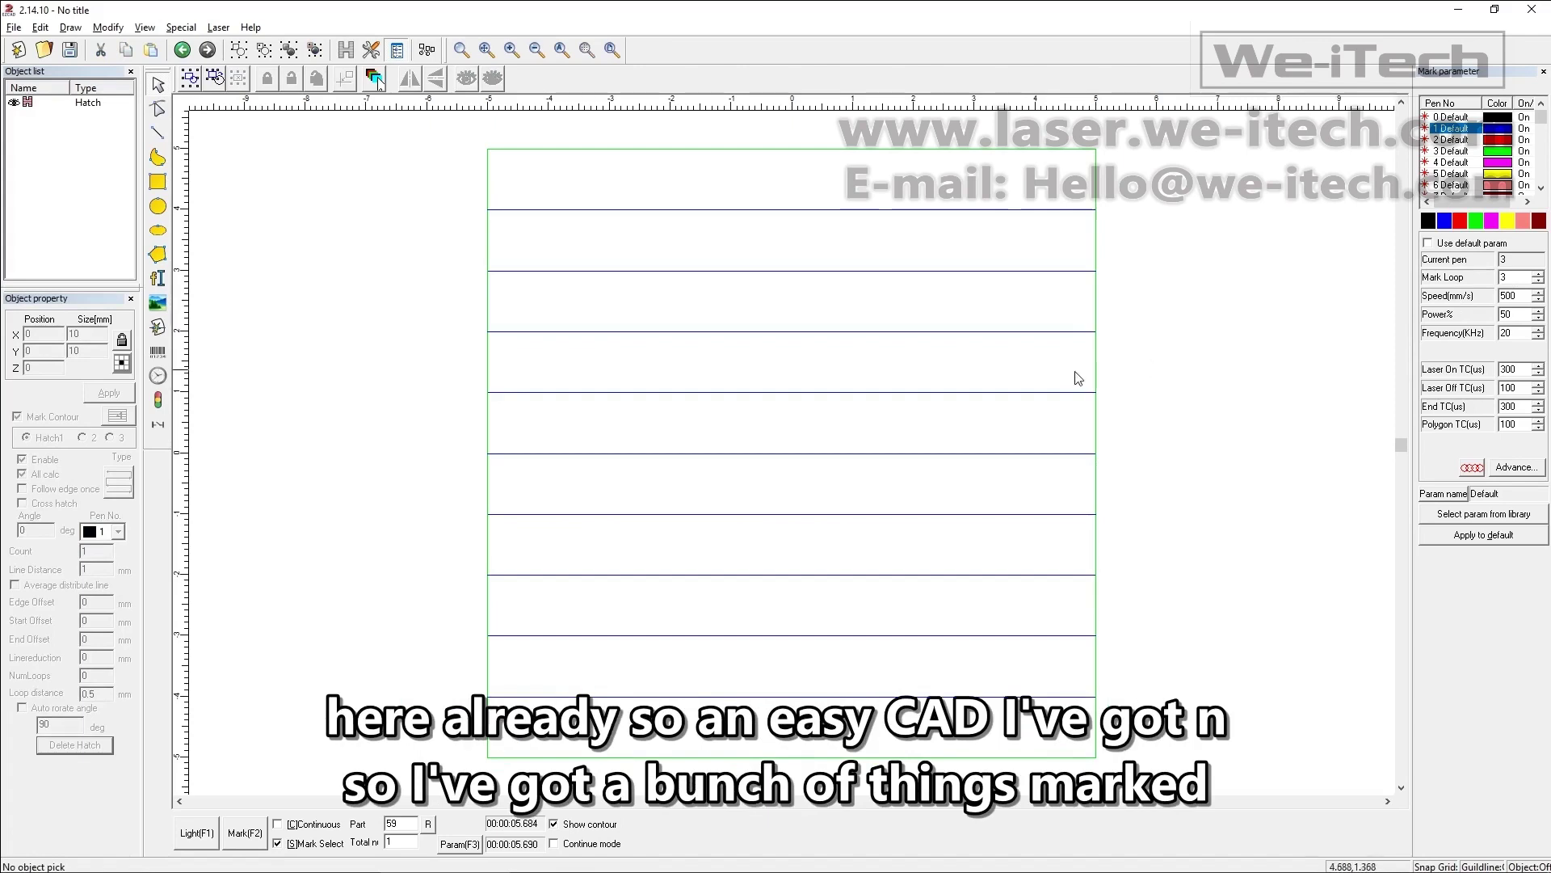
click(533, 515)
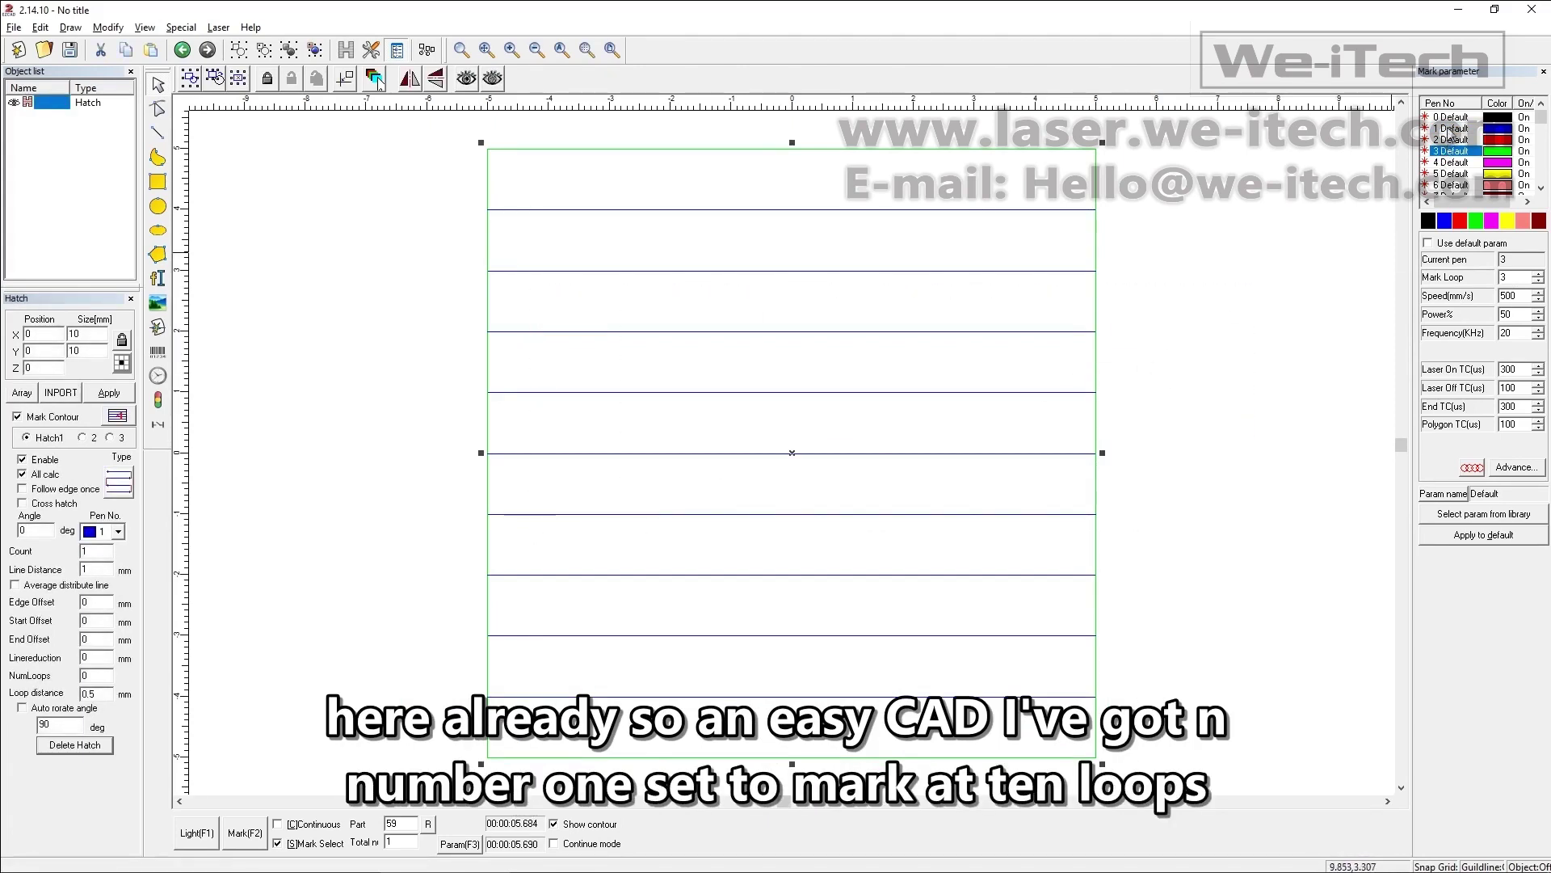
click(1451, 129)
click(1351, 220)
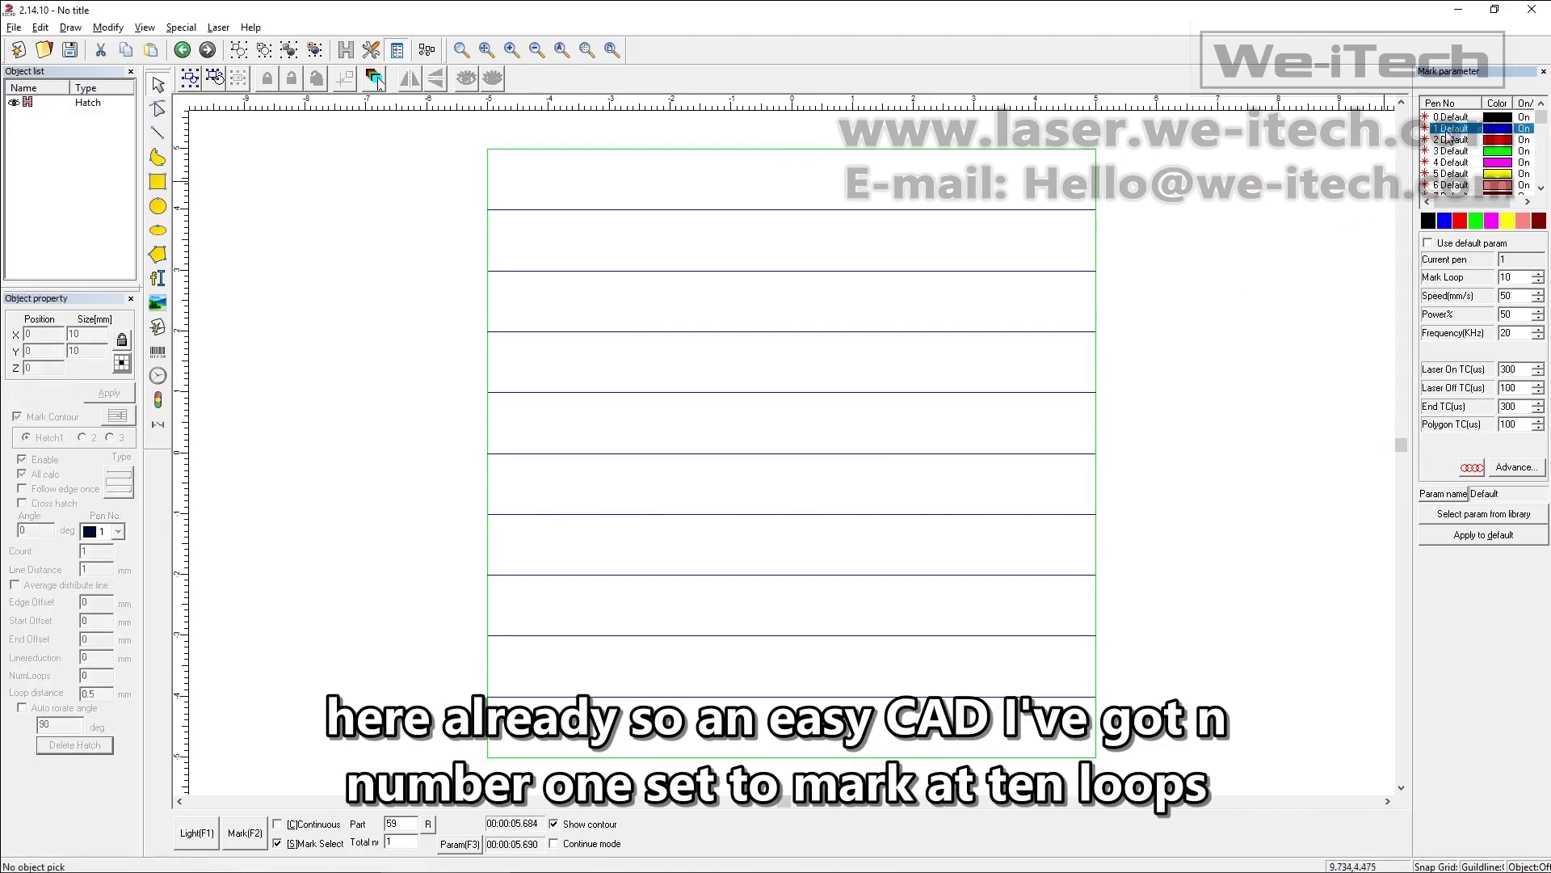
click(1450, 152)
click(1450, 130)
drag(1514, 277, 1495, 280)
click(1335, 297)
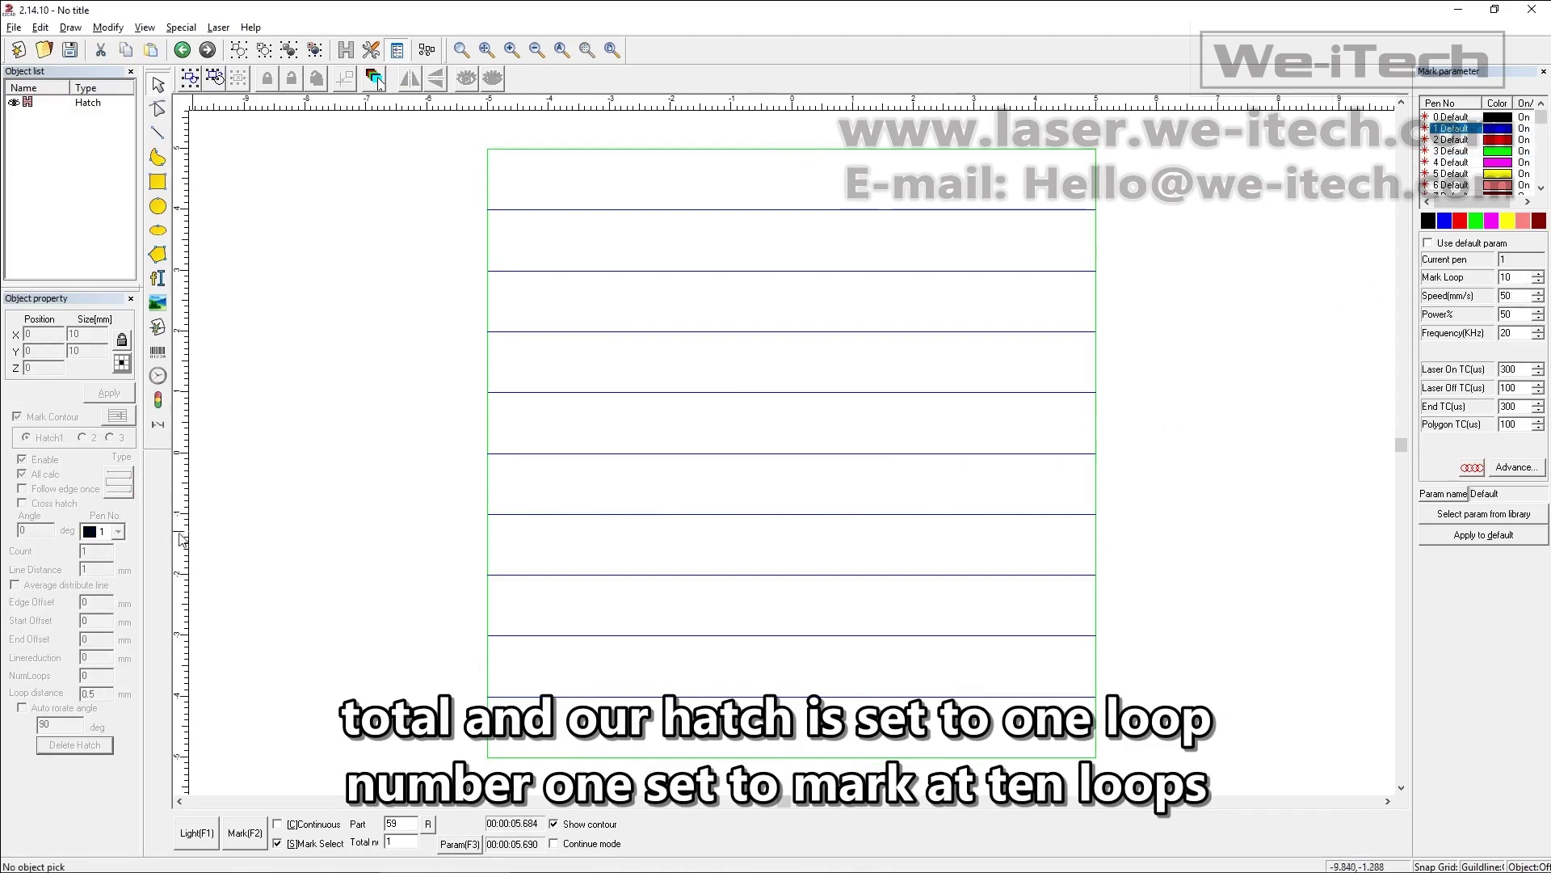
drag(1112, 357, 588, 573)
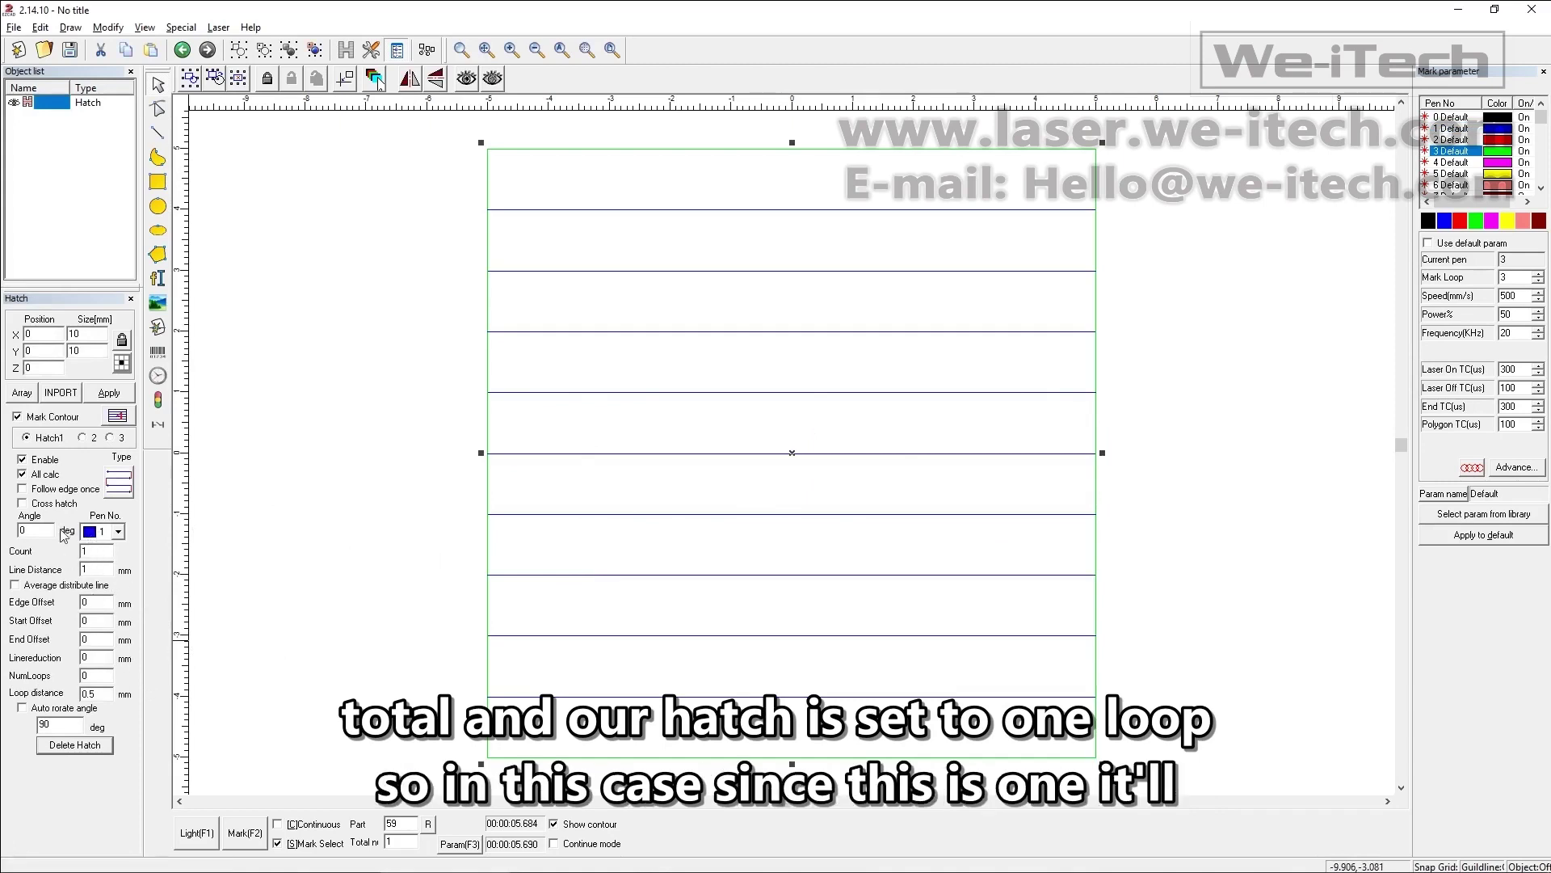
click(1316, 230)
Step: Set the mark loop of pen 1 to 5 and mark the hatched square with the laser
click(1447, 128)
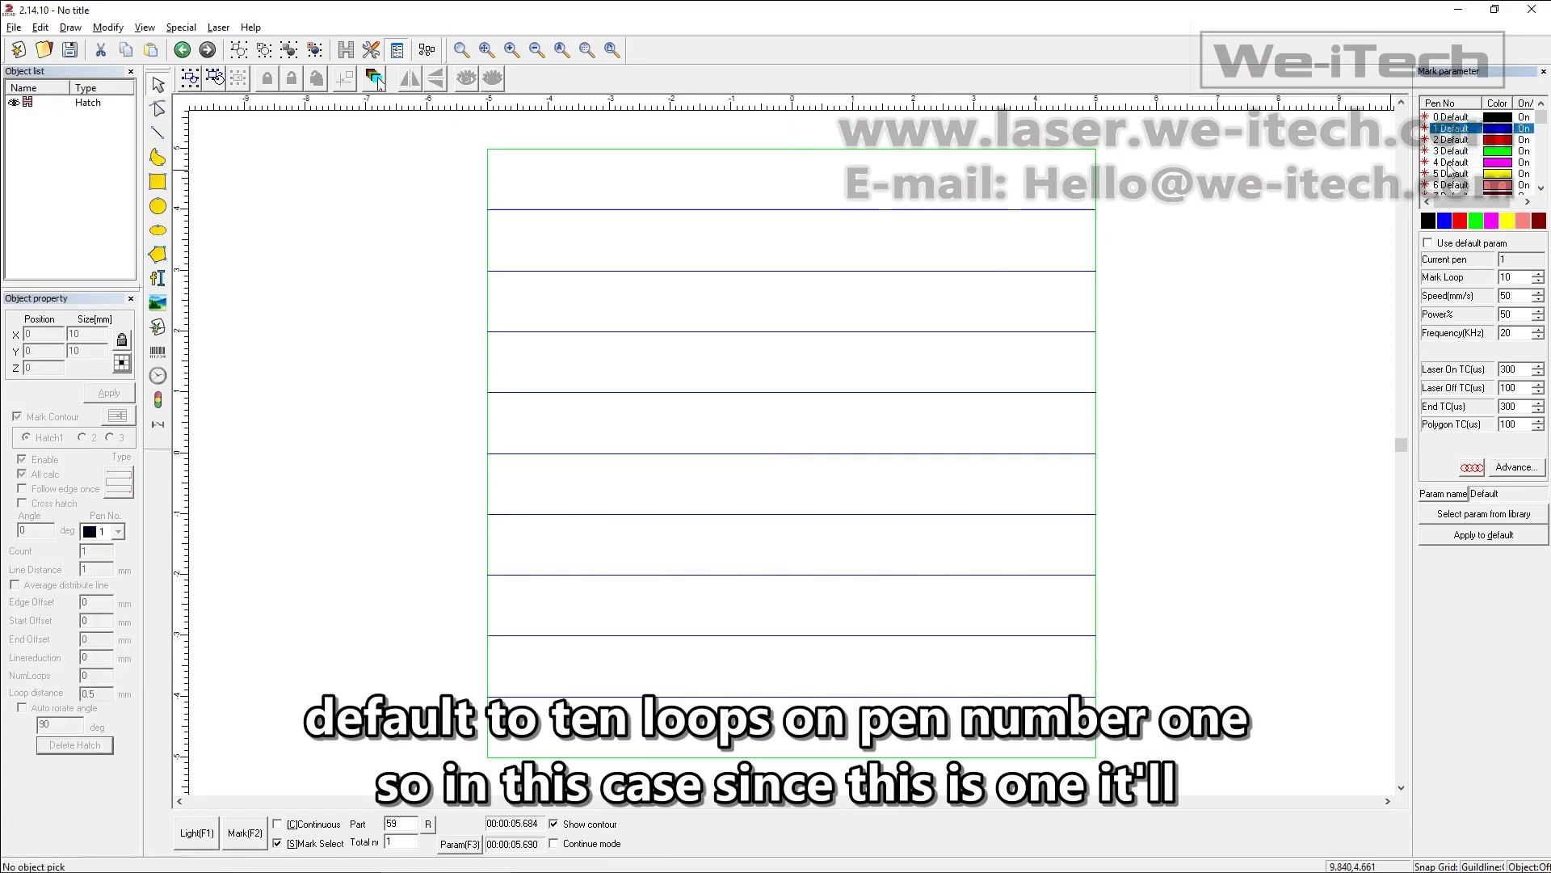
double_click(1511, 279)
text(5)
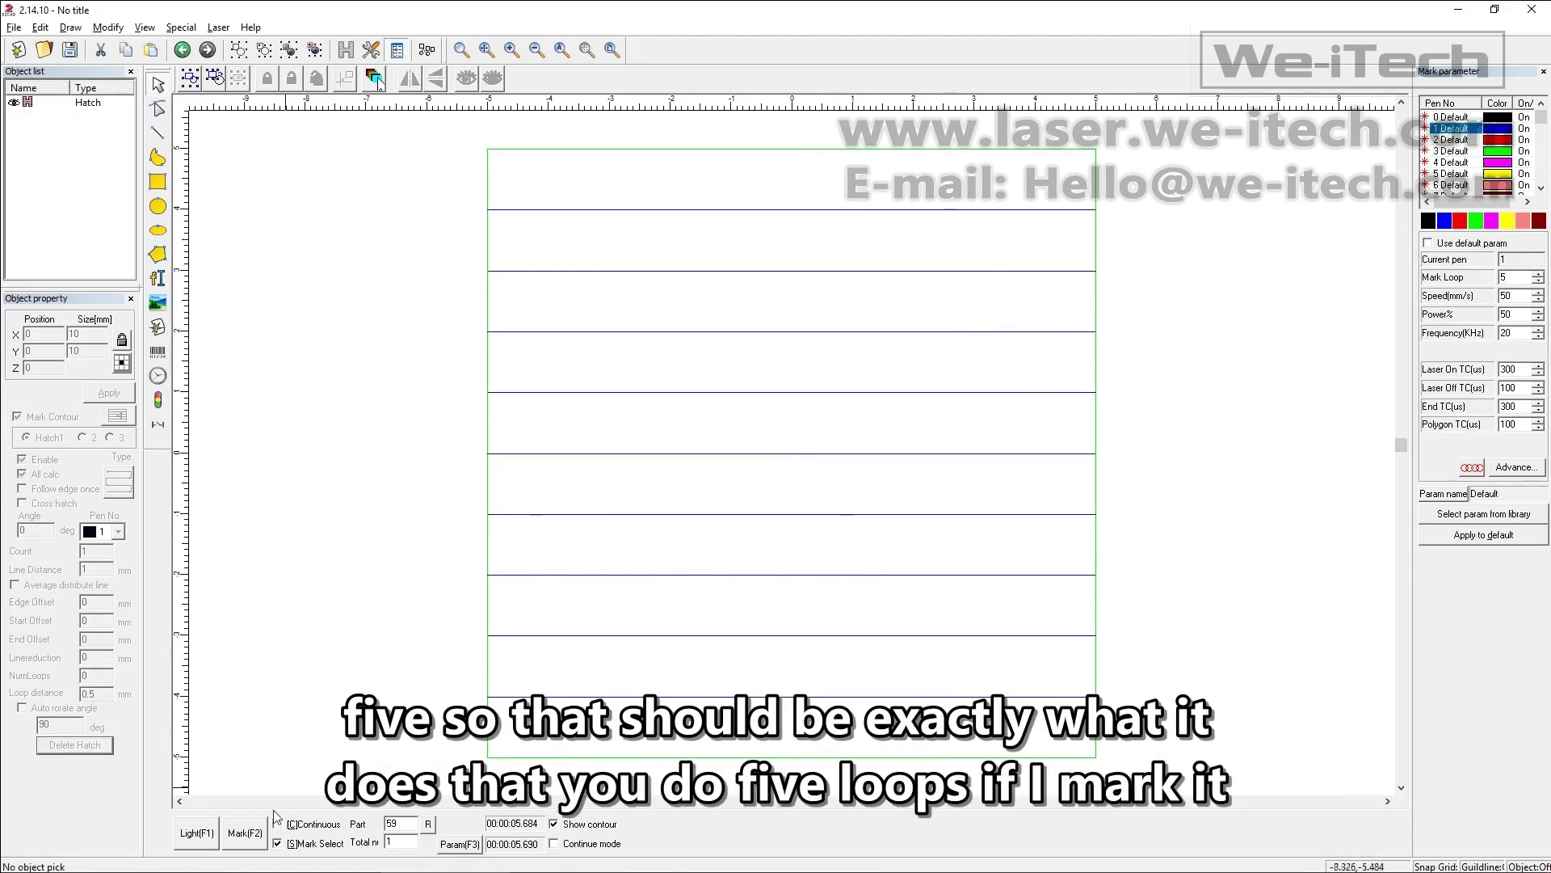
click(246, 840)
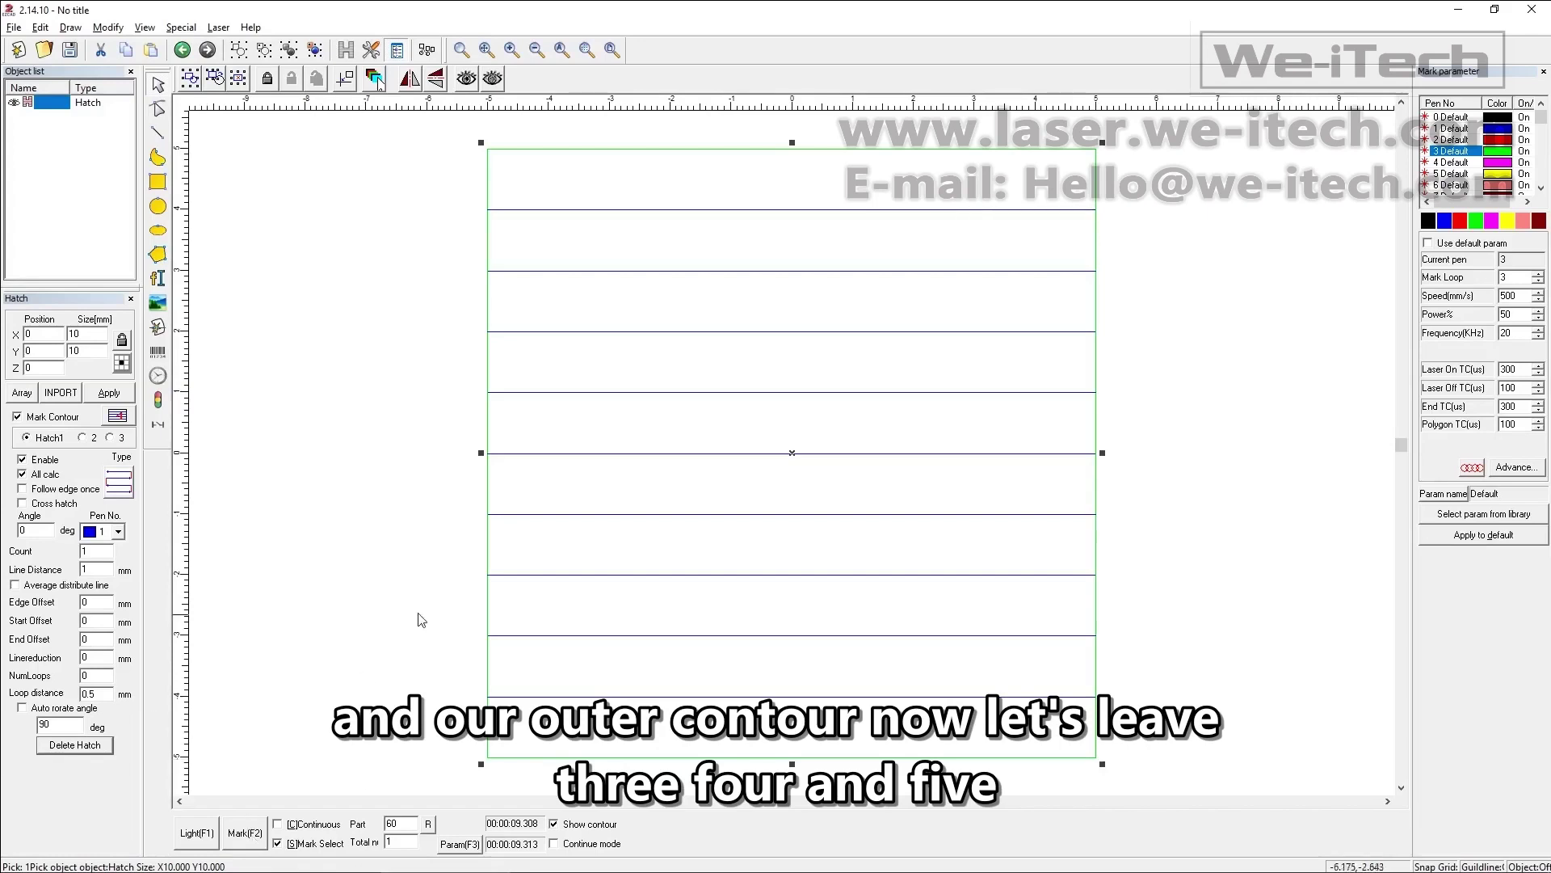
Step: Check pen 1's mark loop, set the square's hatch count to 2 and apply the change
click(485, 553)
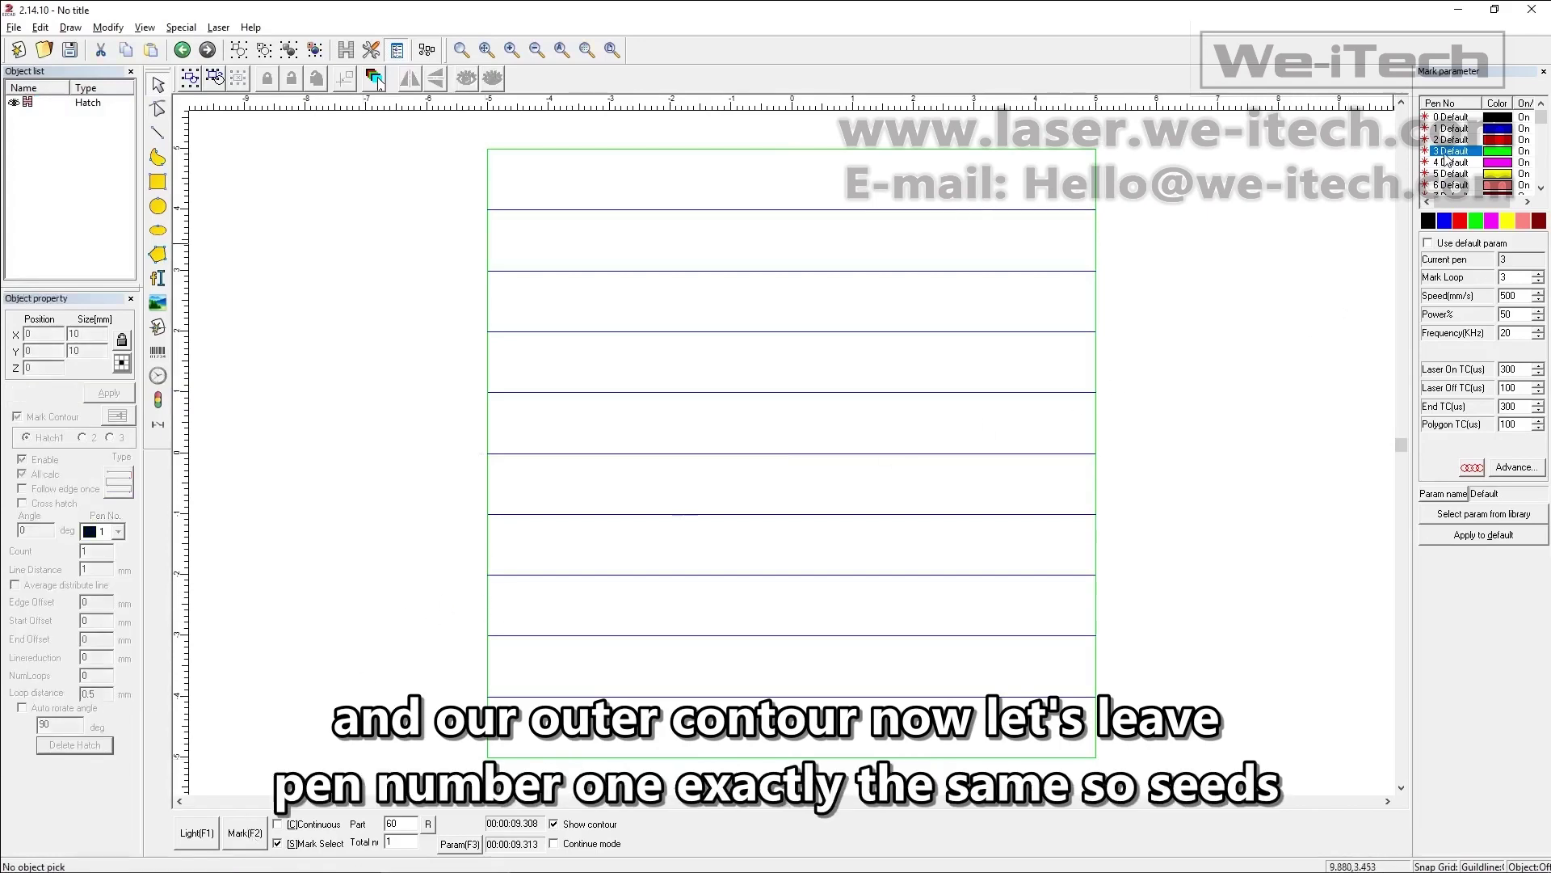
click(1451, 128)
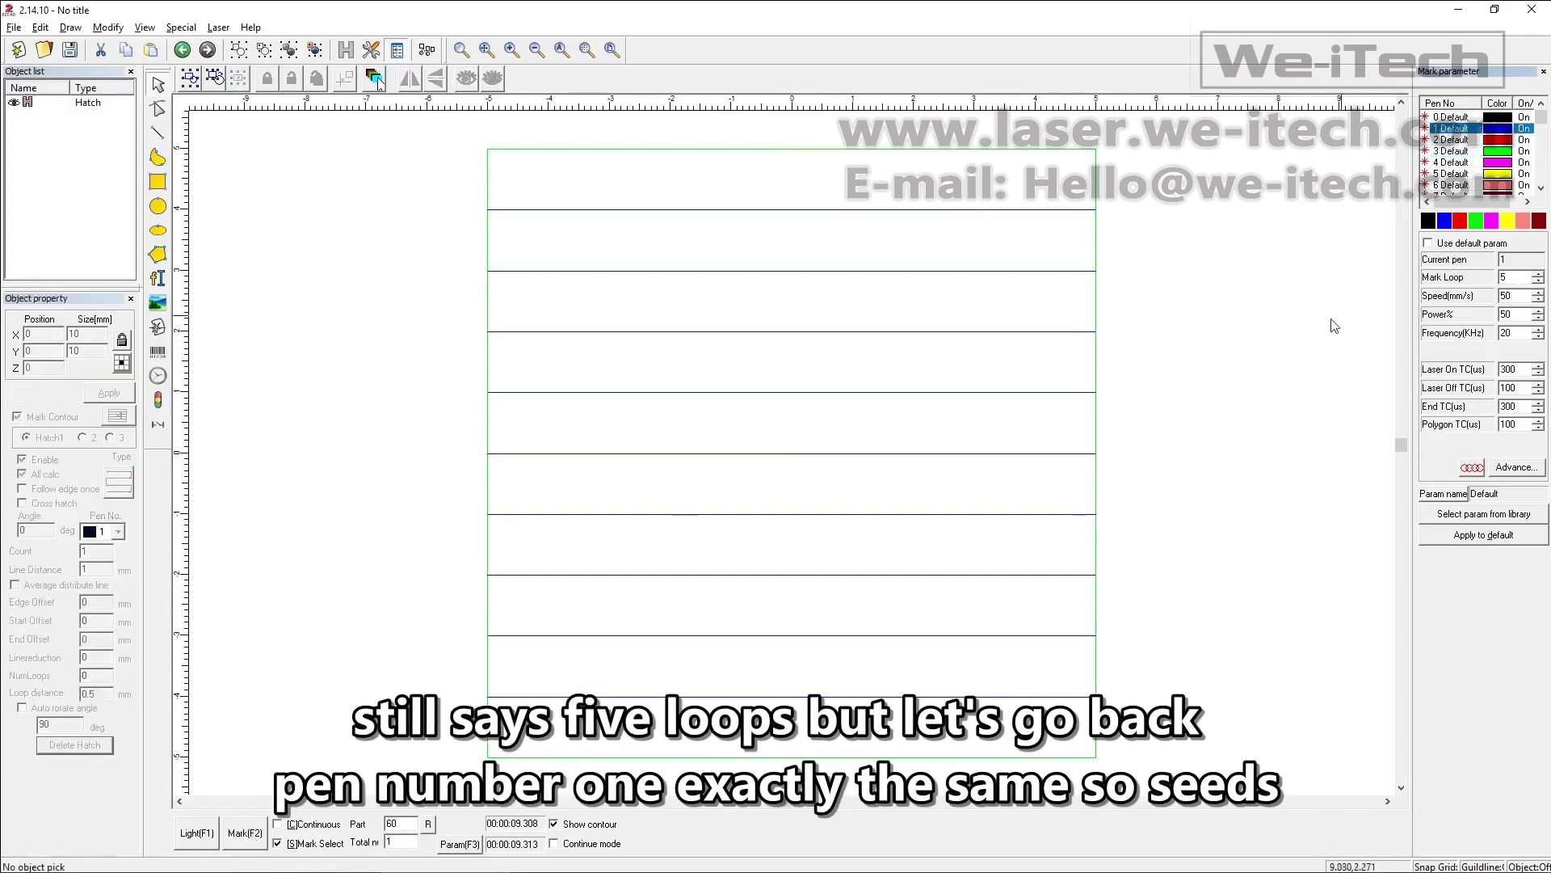
click(754, 596)
double_click(101, 551)
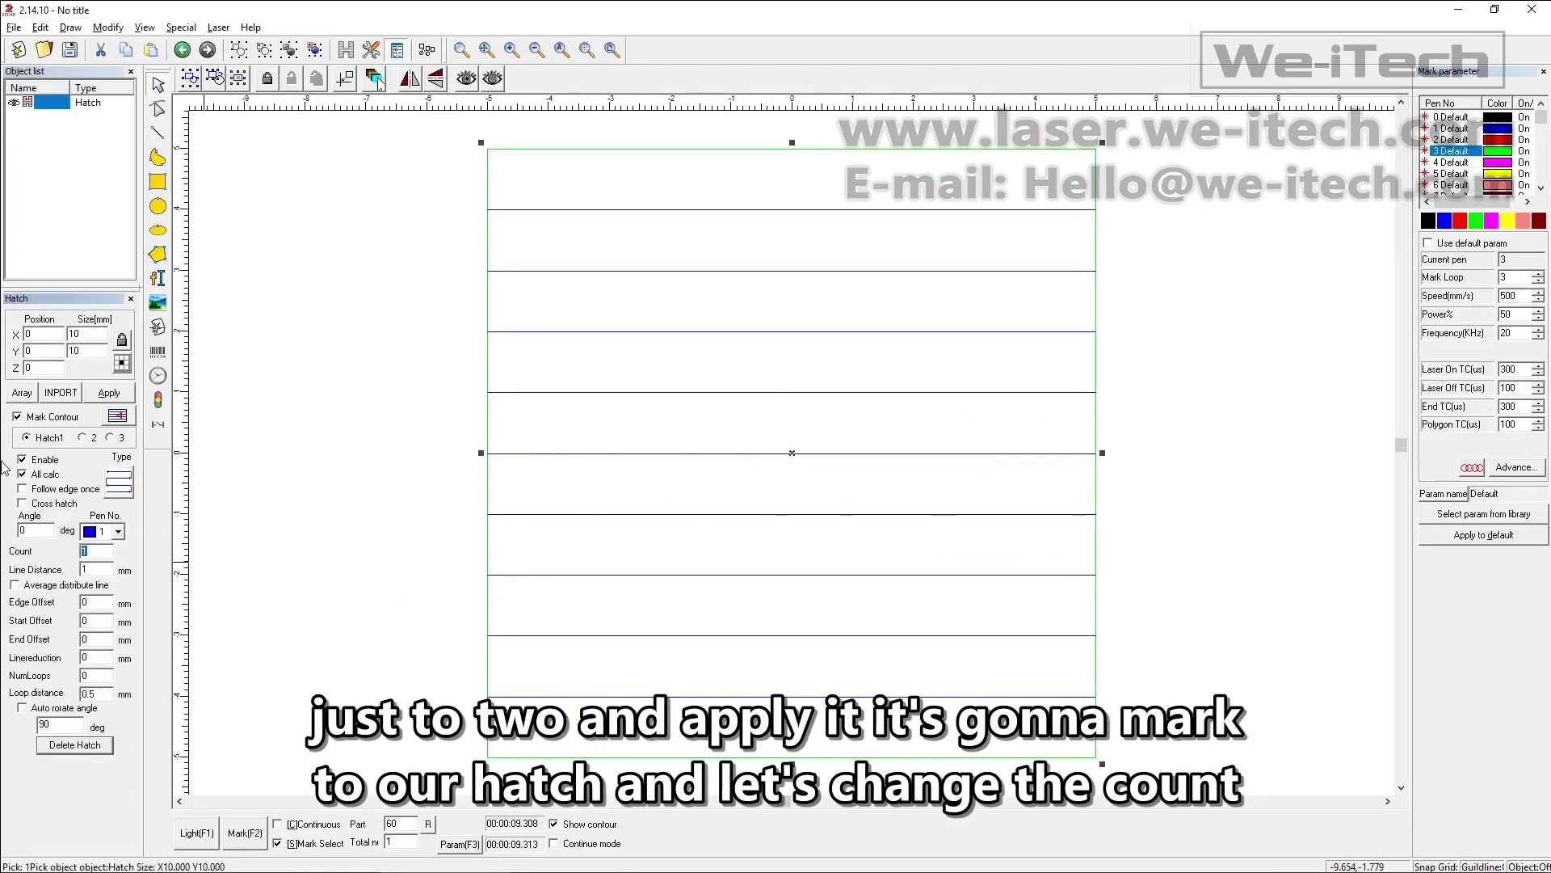
click(219, 502)
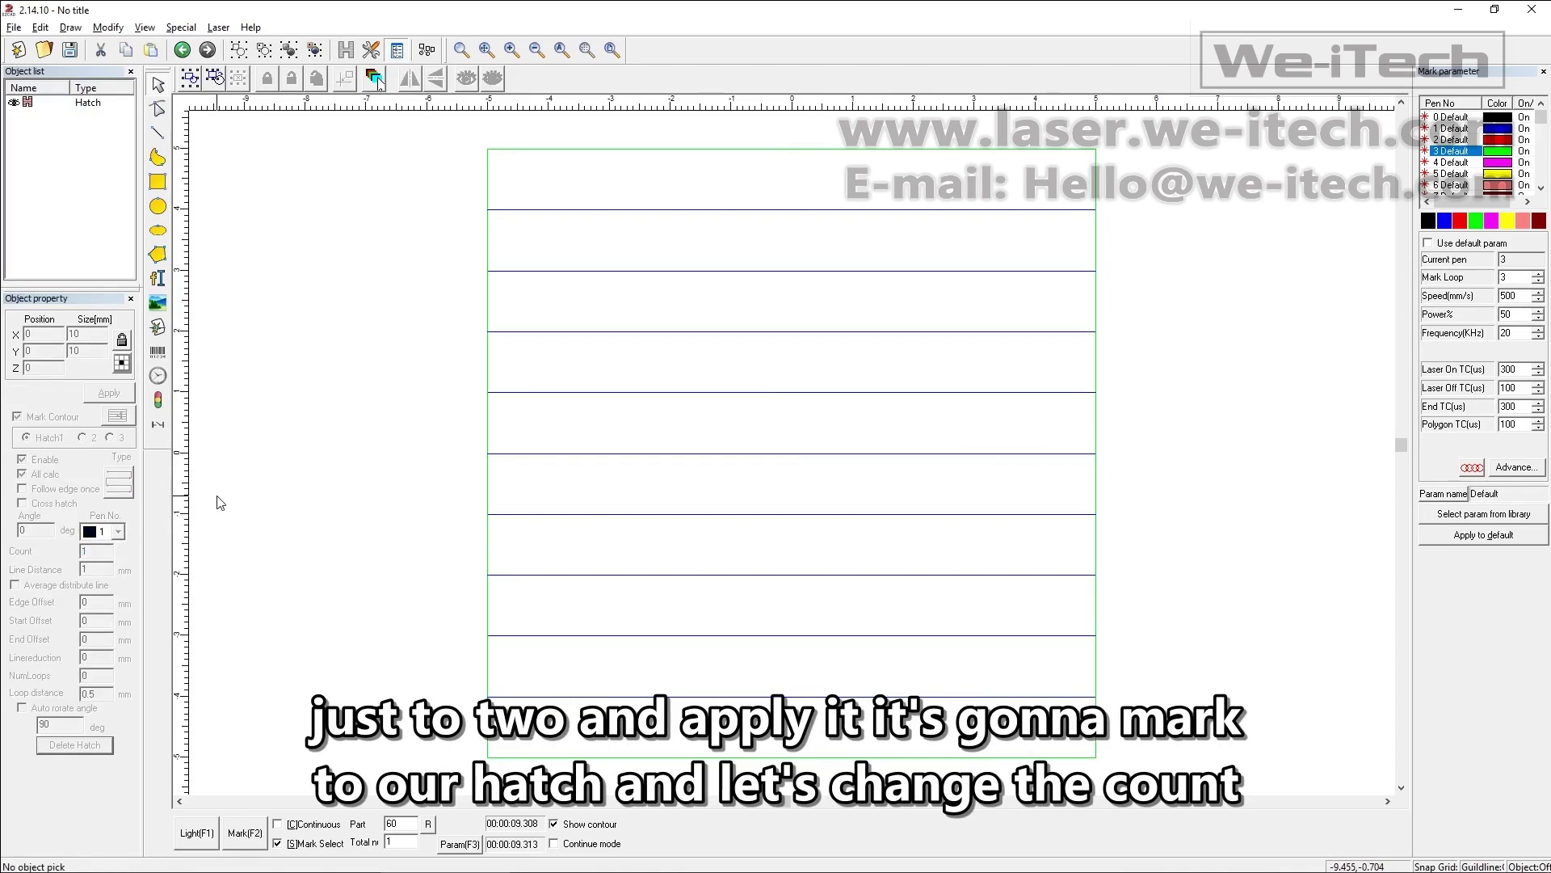
drag(1228, 399, 388, 693)
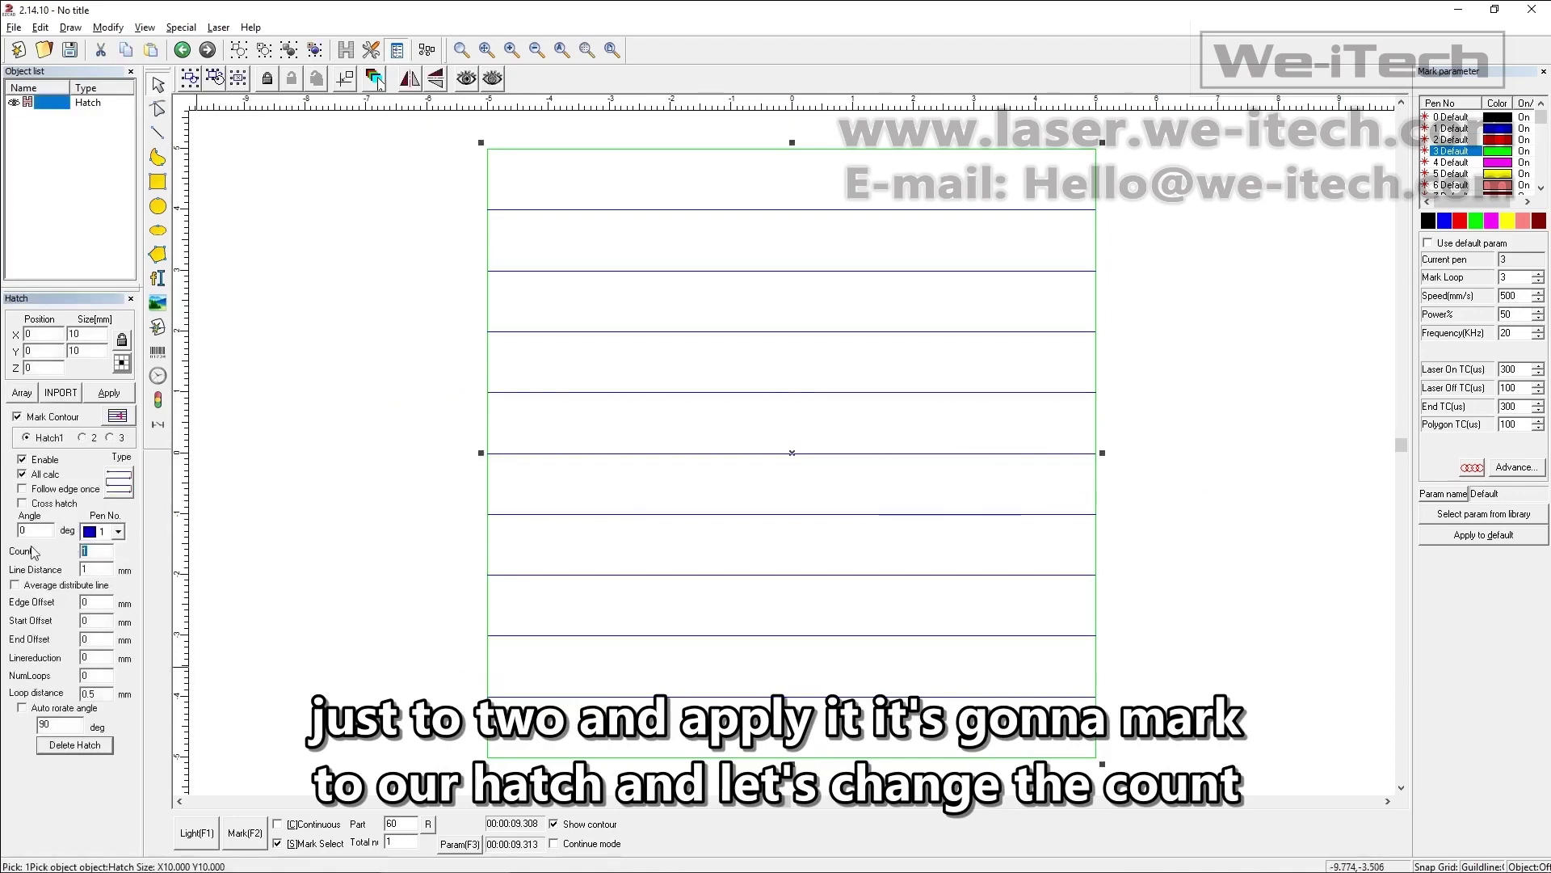
text(2)
click(113, 394)
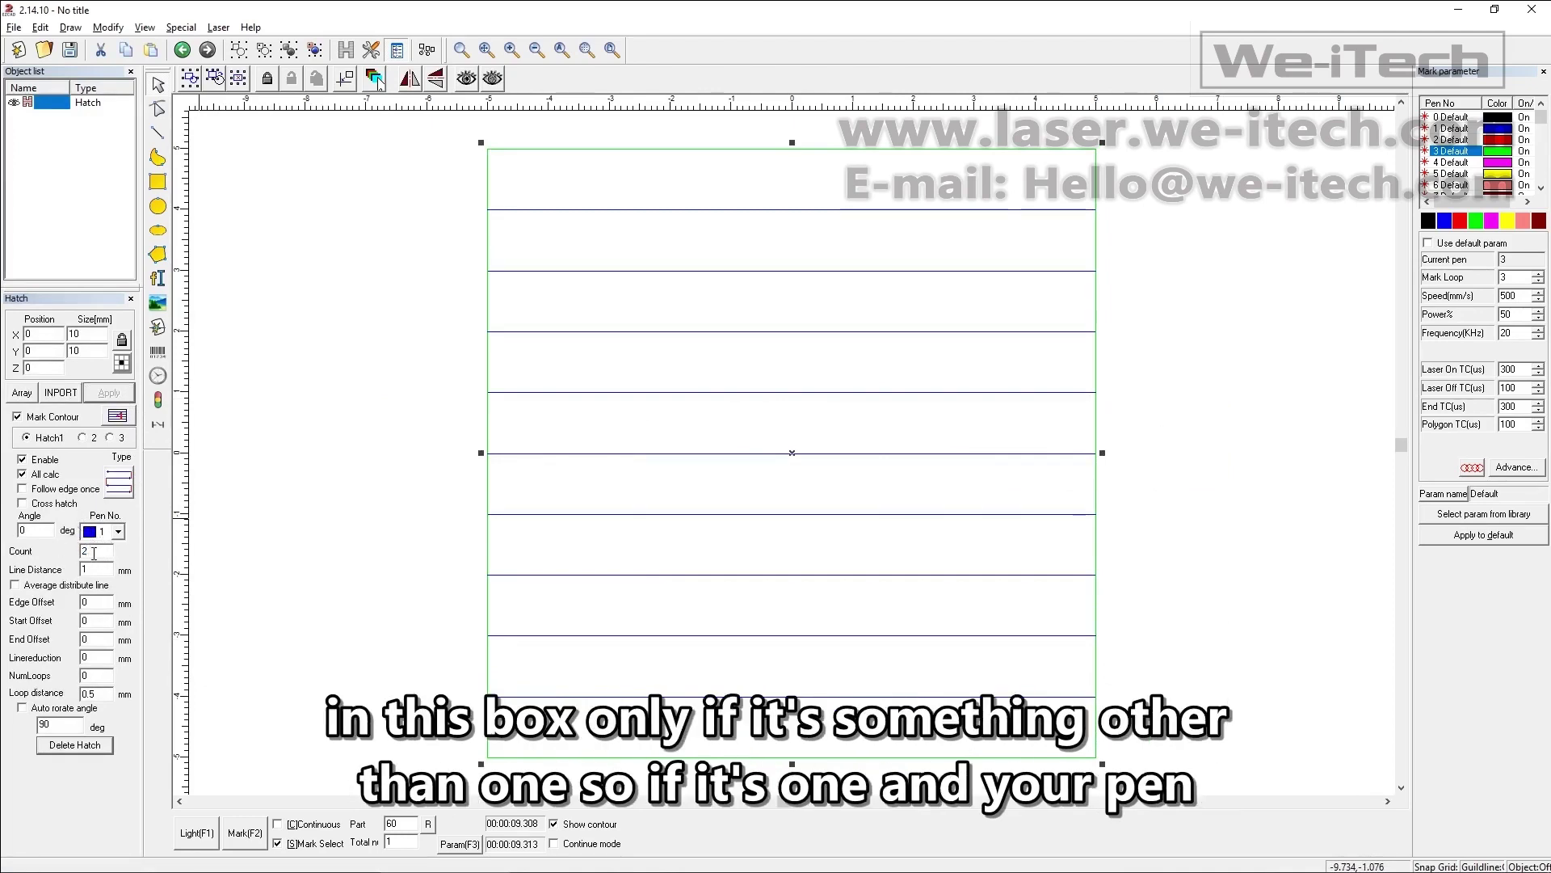
Step: Reapply a hatch count of 2 to the square and check the mark loop of pen 1
drag(94, 553, 76, 558)
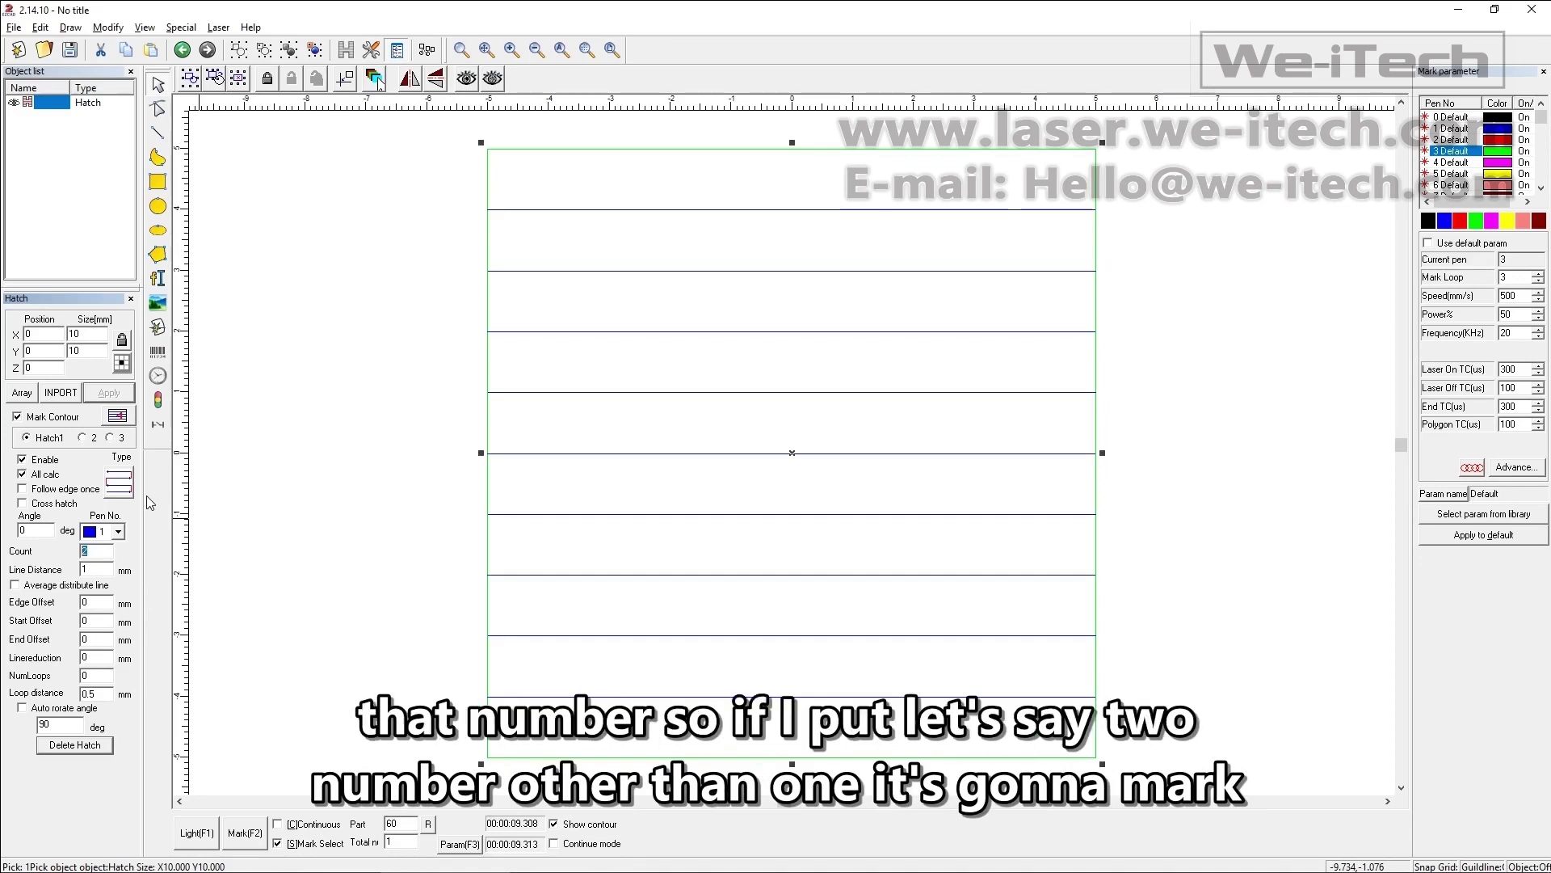
click(109, 393)
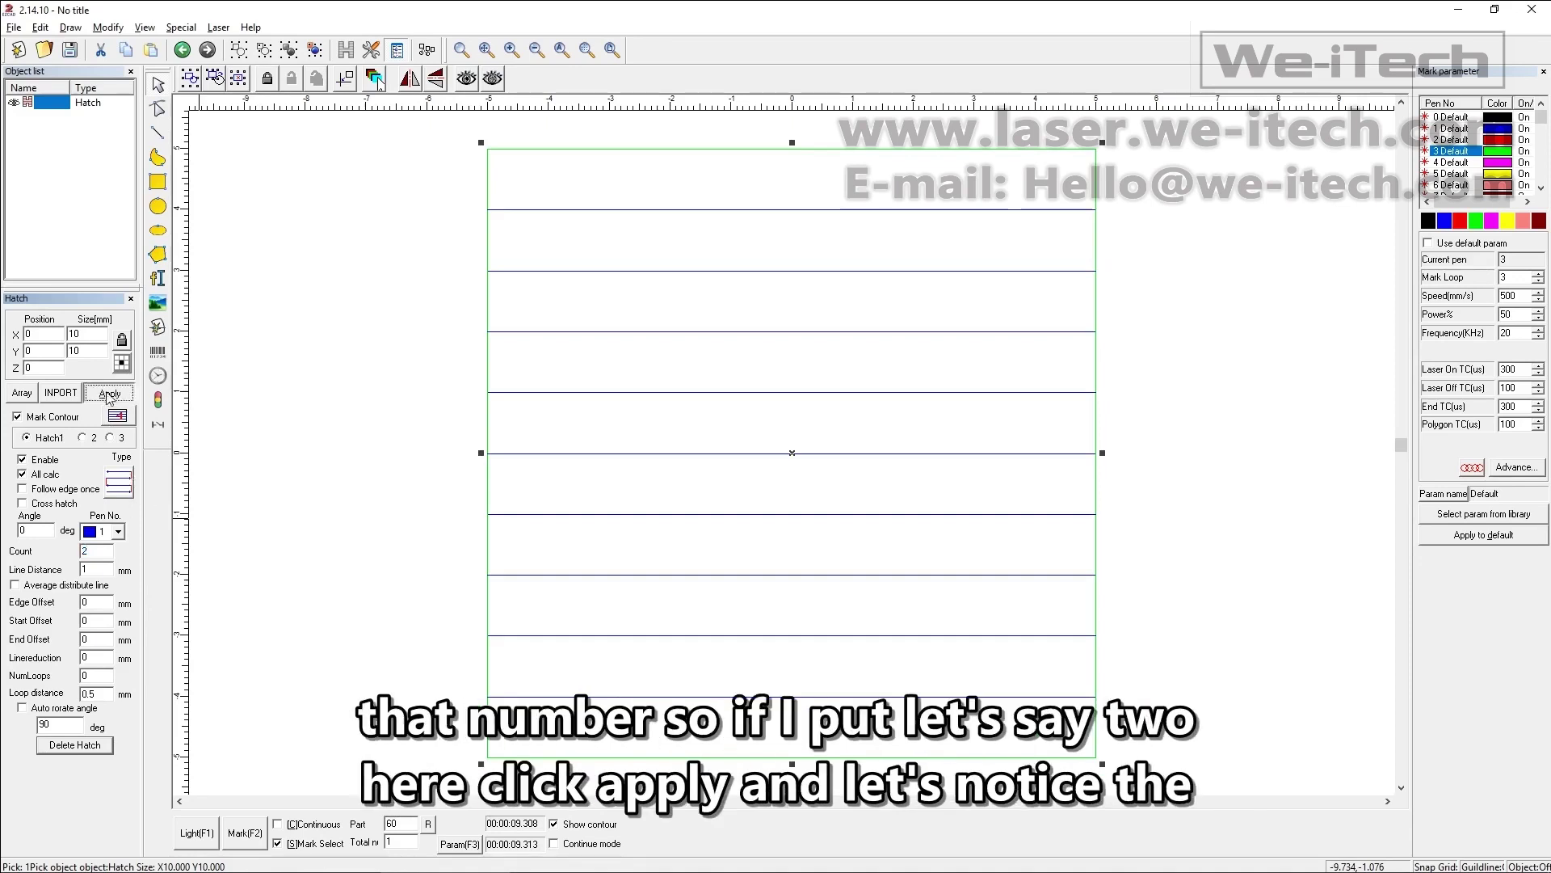
click(380, 587)
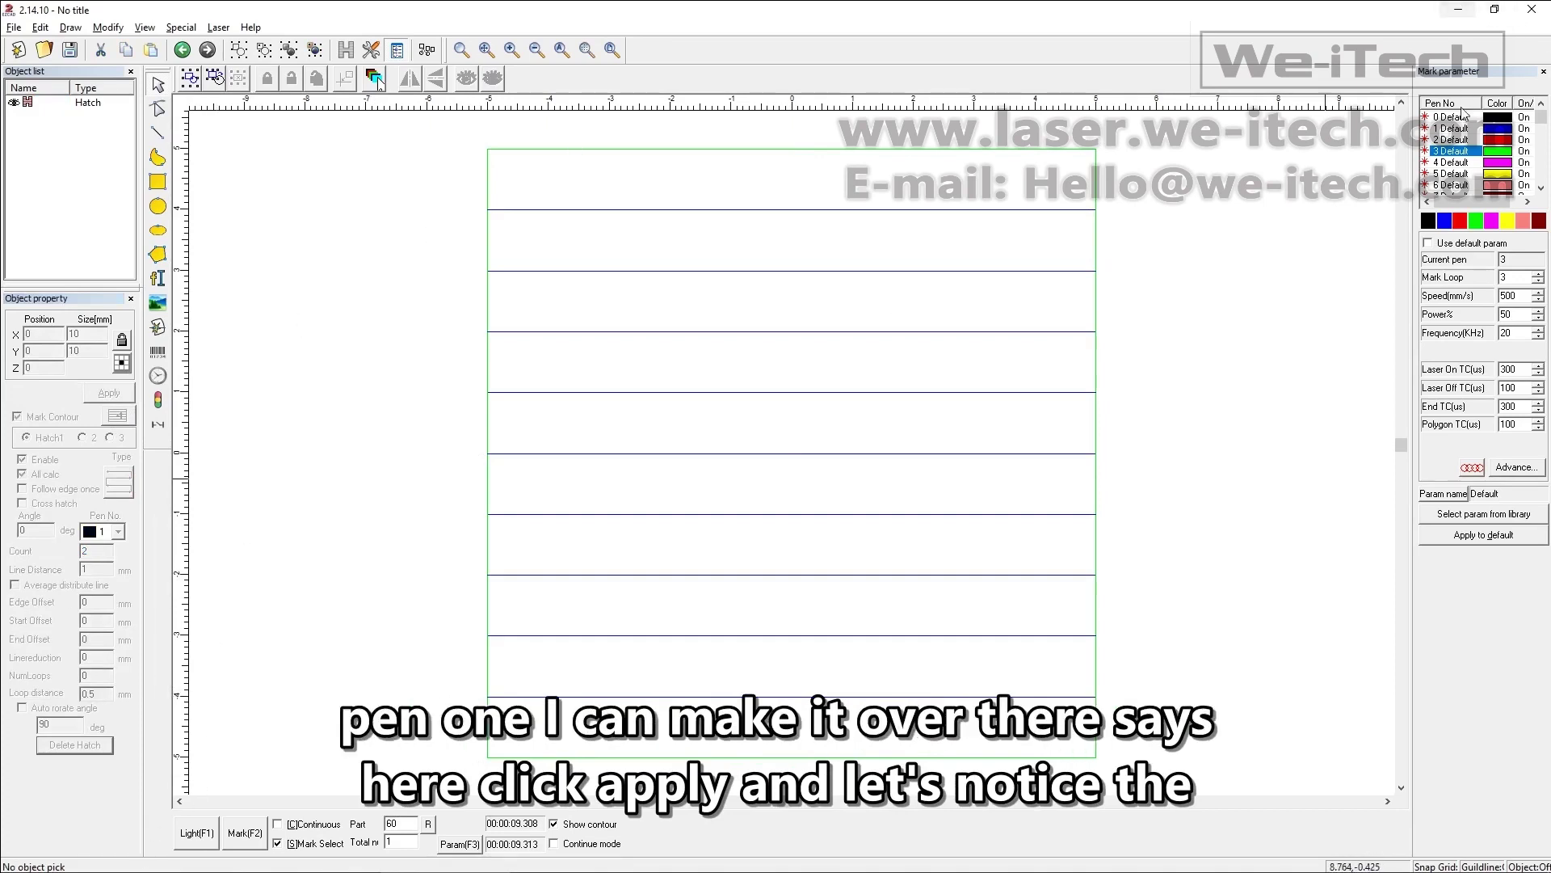
click(1450, 129)
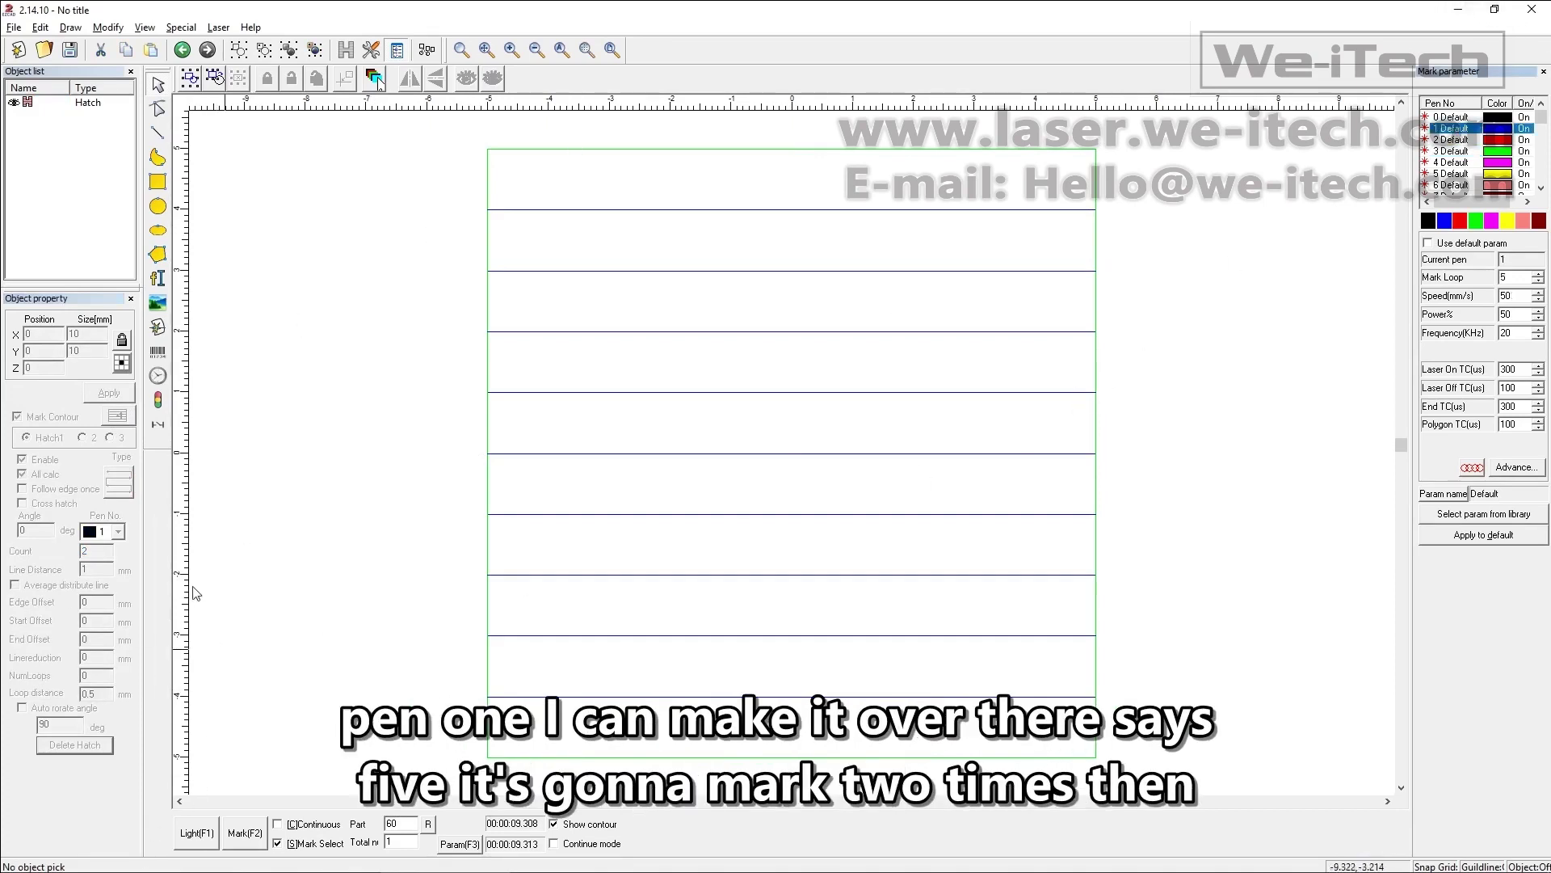
Step: Set the hatch line distance of the square to 0.005 mm and apply the change
drag(1253, 402, 353, 726)
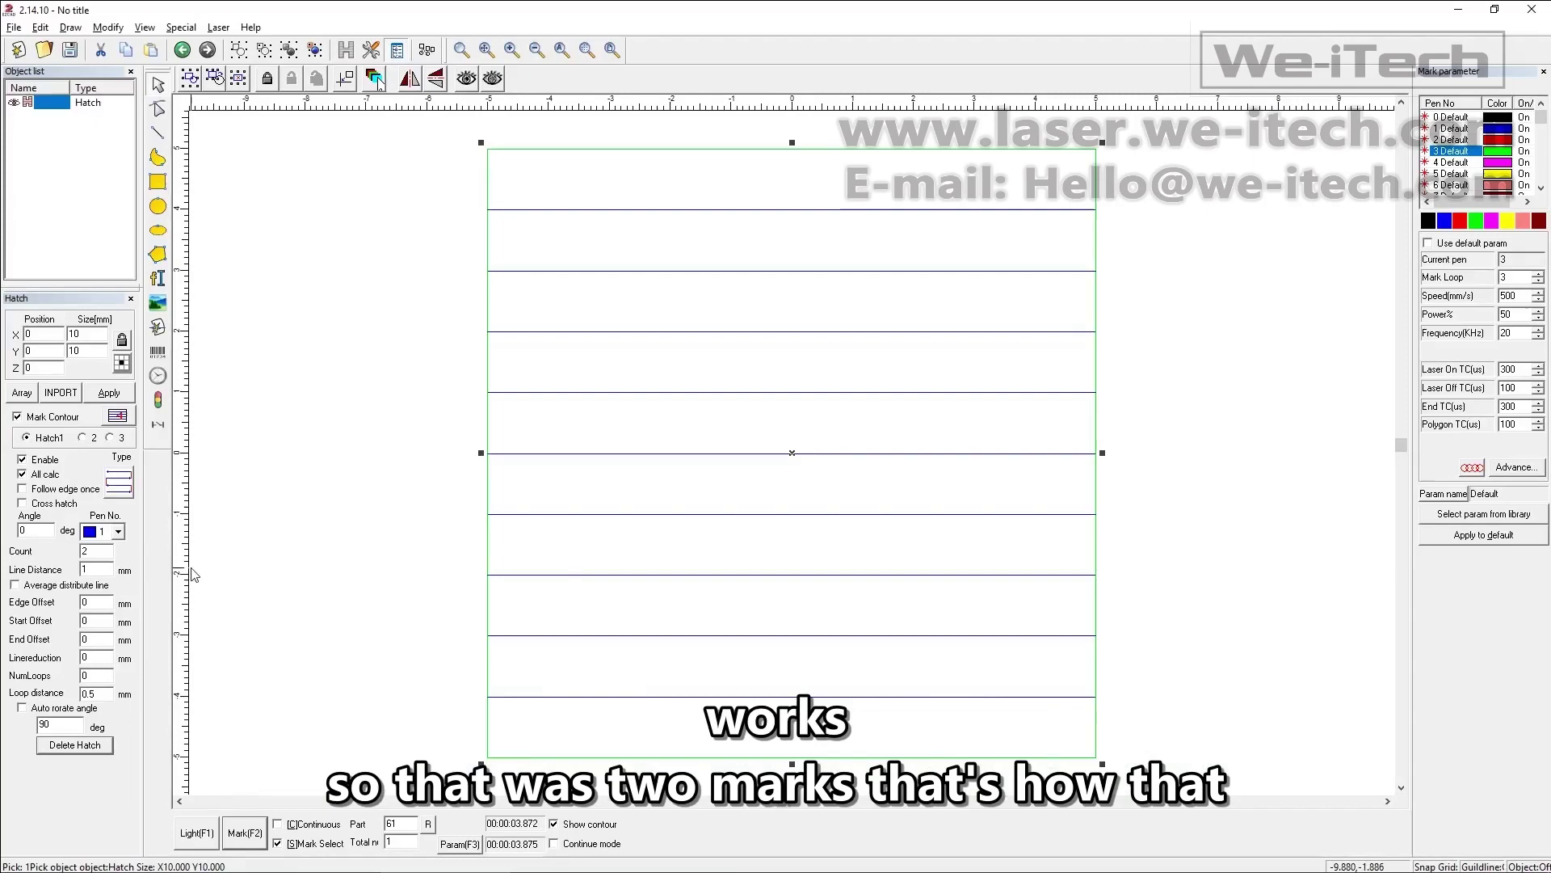
click(93, 572)
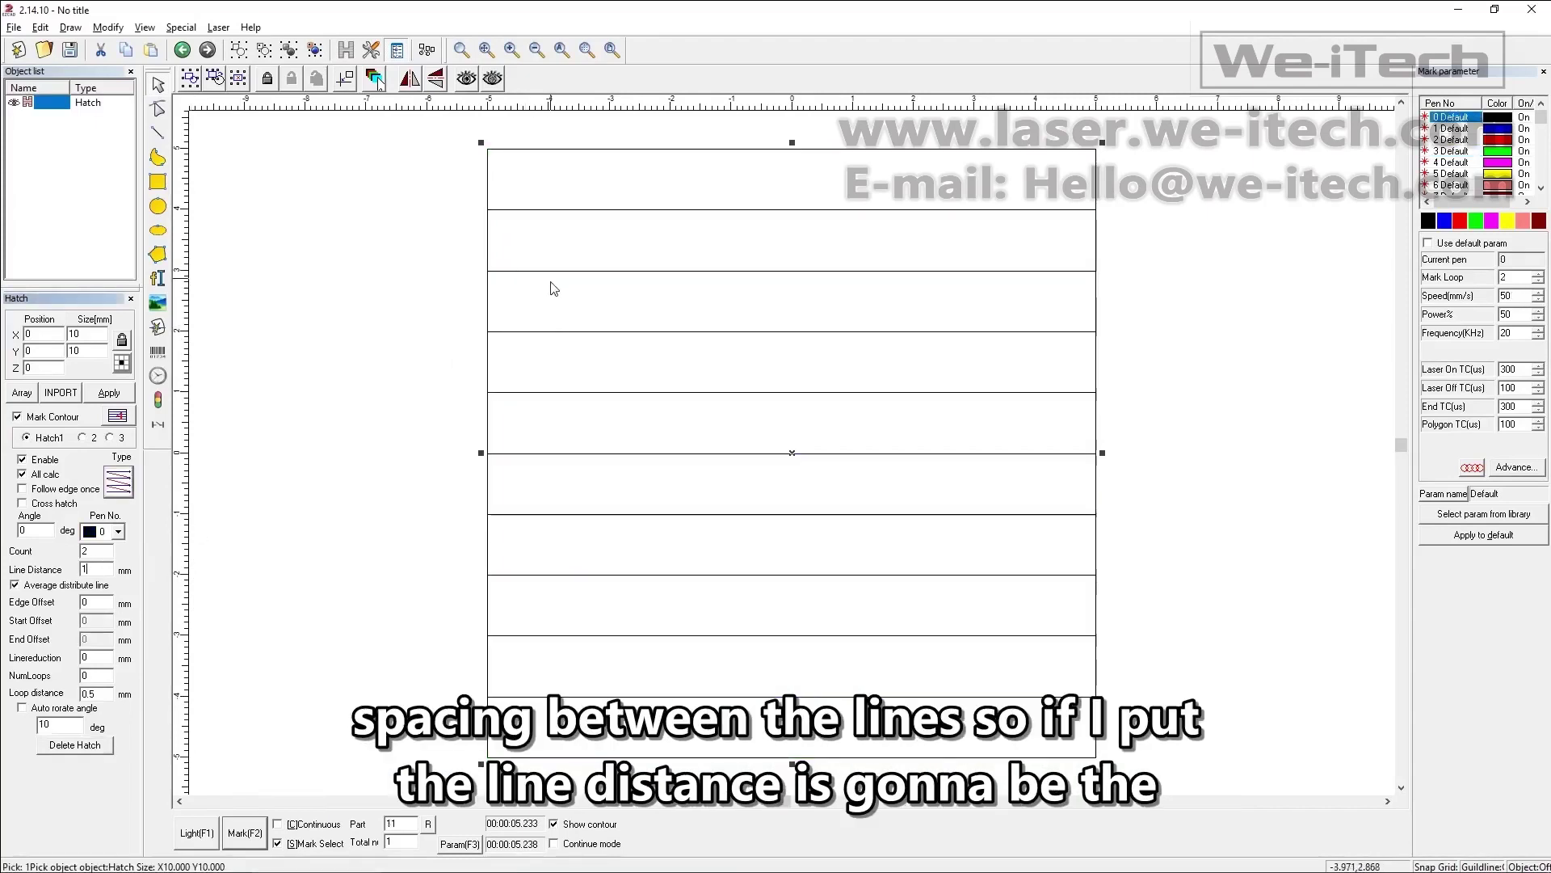
drag(102, 569, 50, 561)
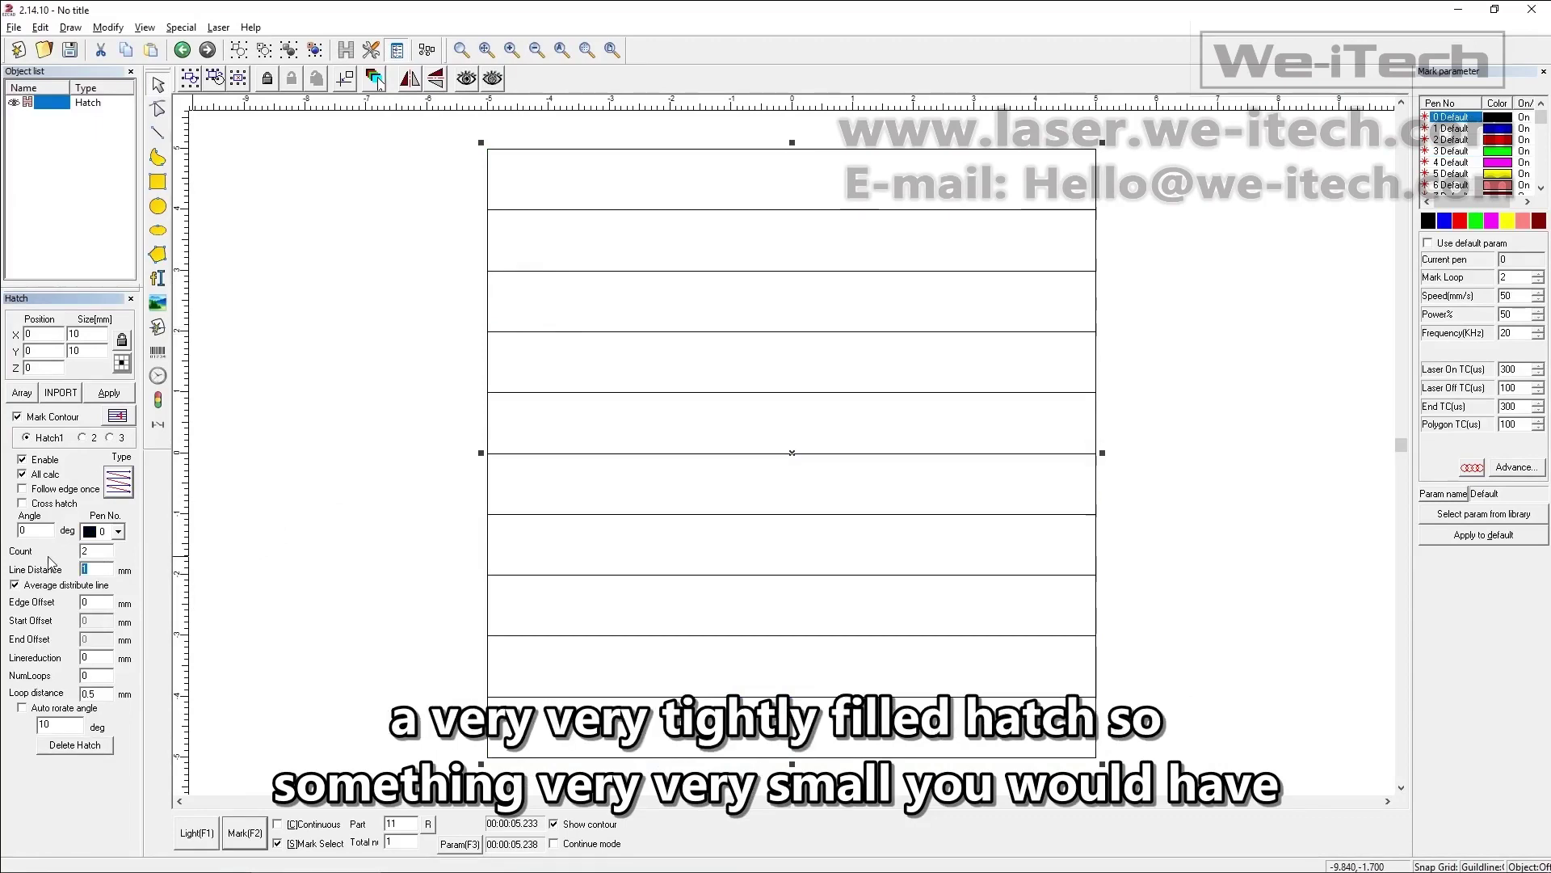
key(BackSpace)
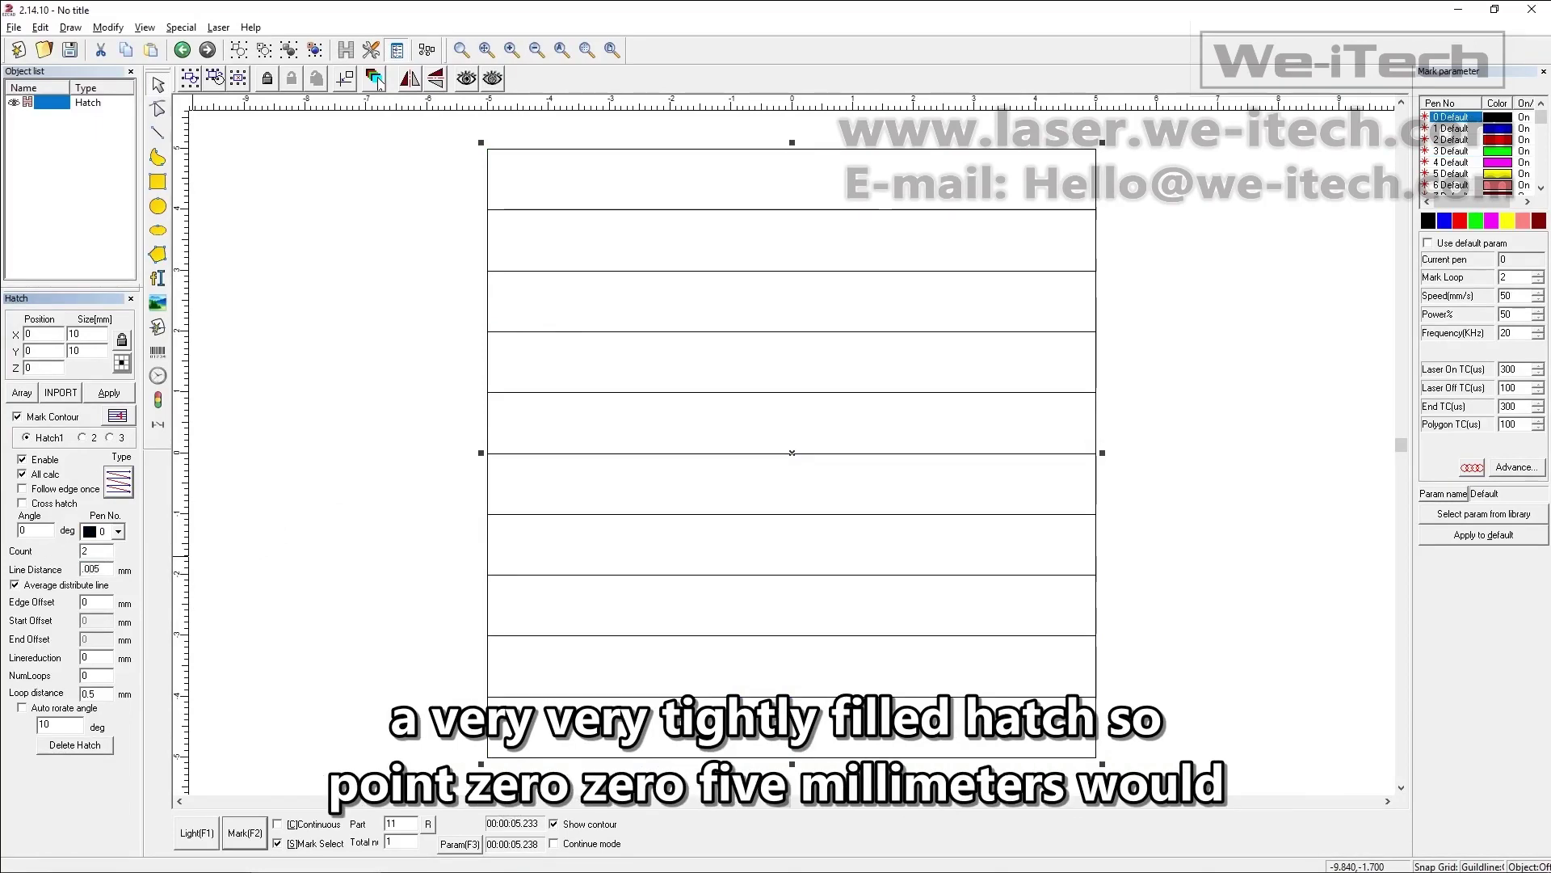
click(110, 394)
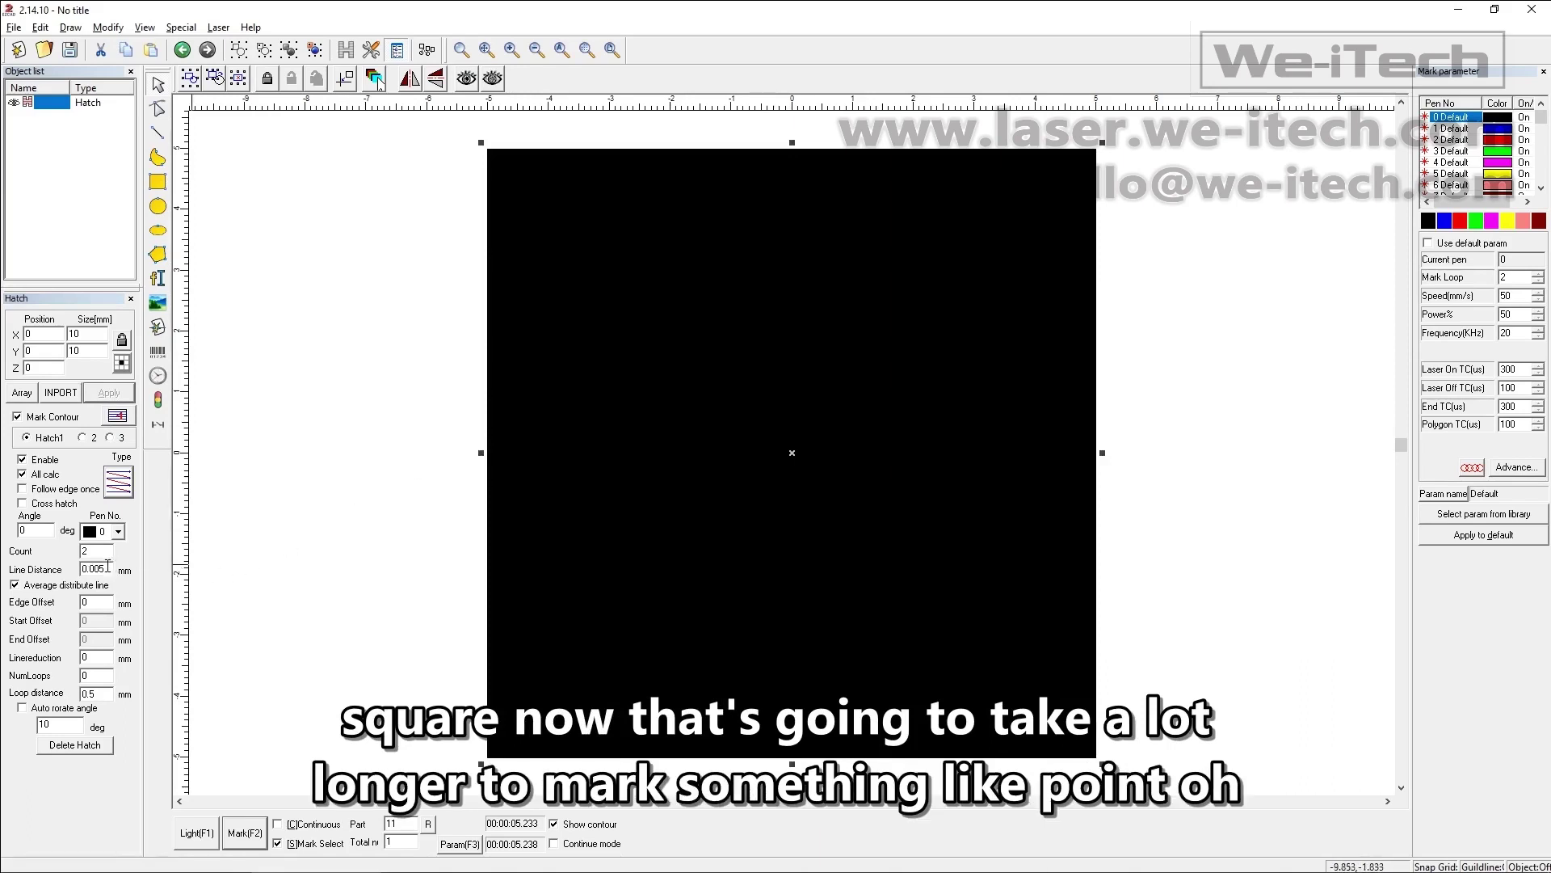
Step: Set the square's hatch line distance to 1 mm and apply the change
drag(108, 566, 4, 566)
text(.)
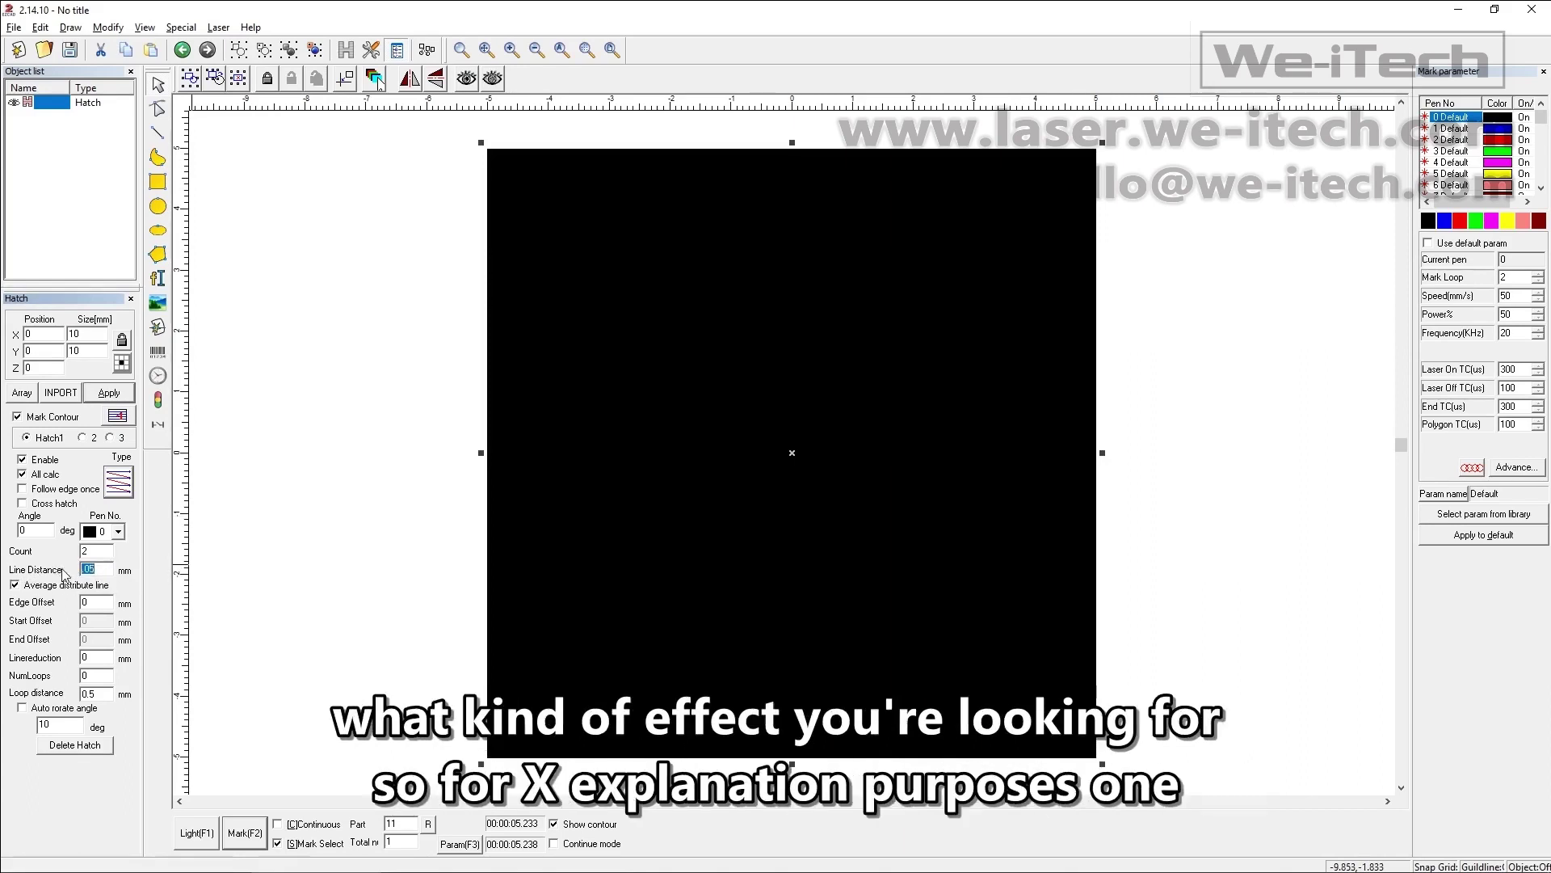
text(1)
click(109, 393)
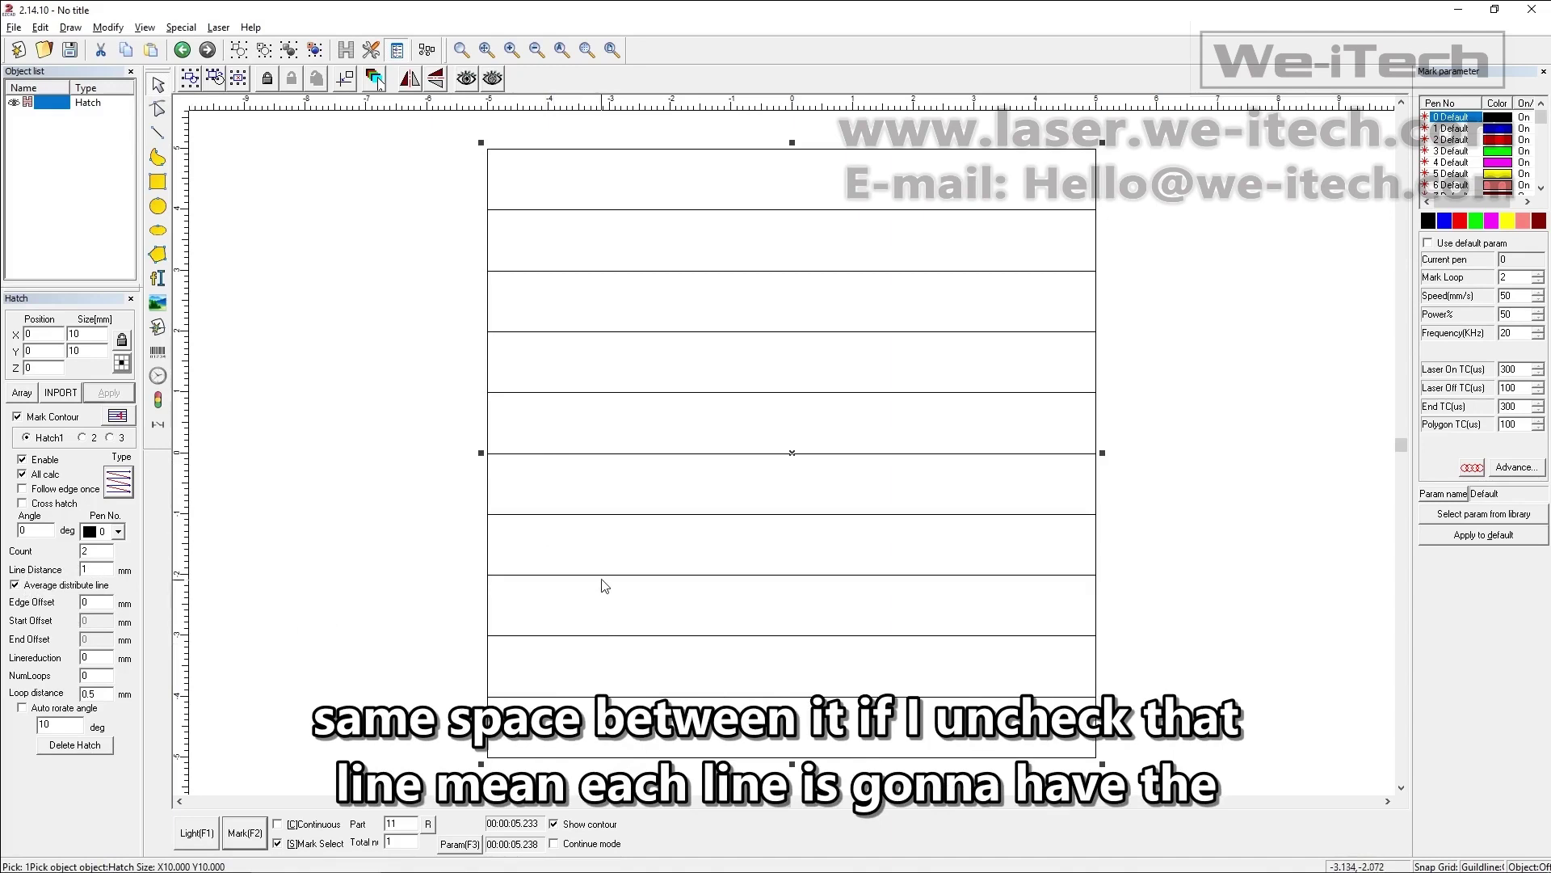
Step: Disable average line distribution for the hatch, set the line distance to 1.3 mm and apply the changes
click(76, 587)
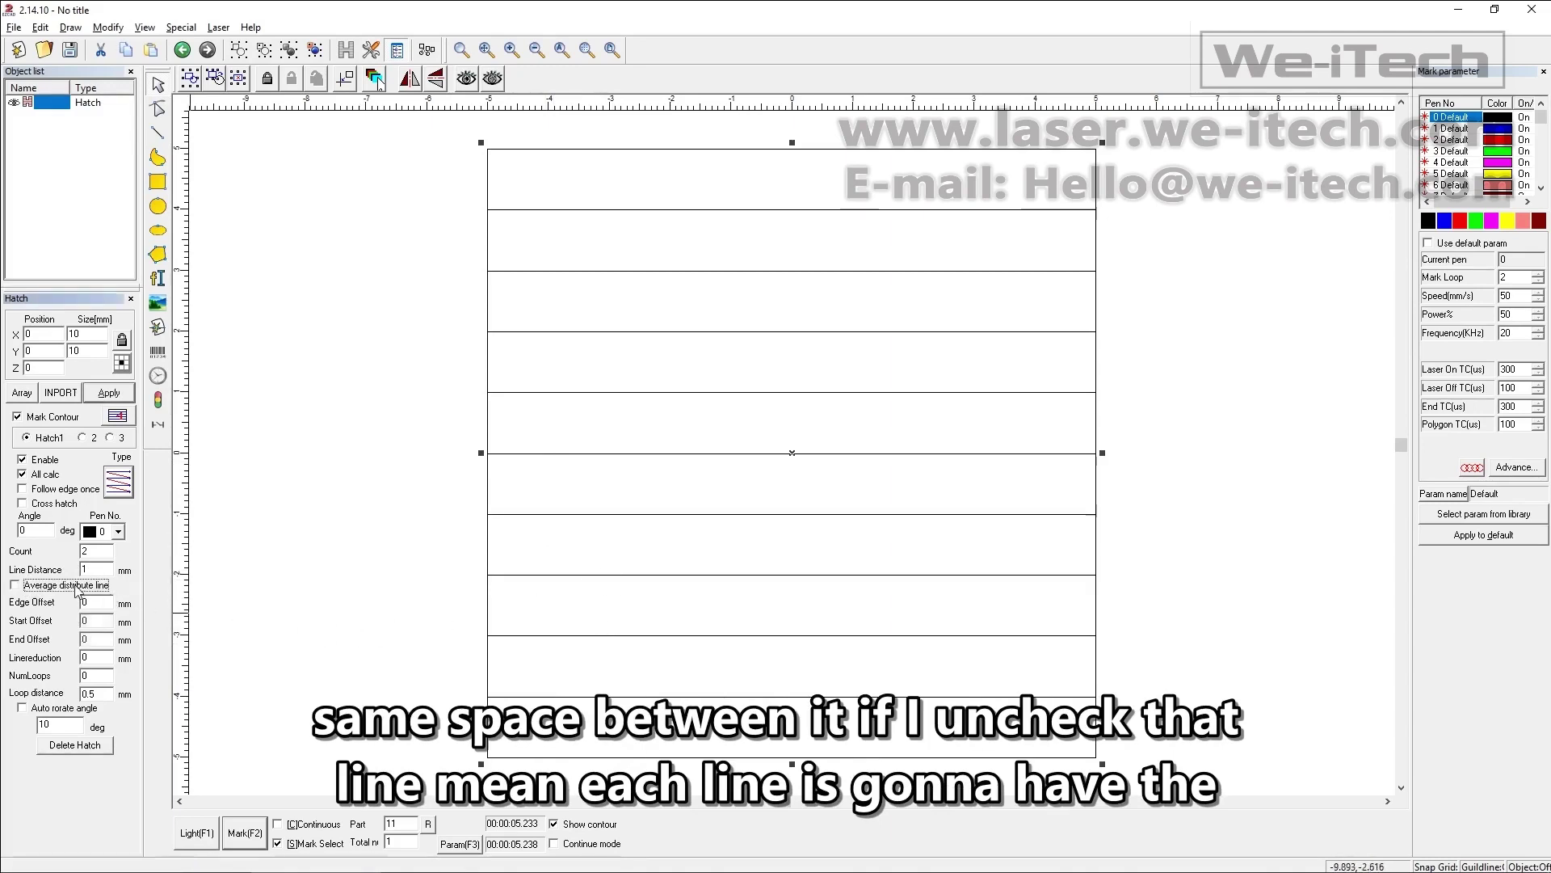
click(93, 569)
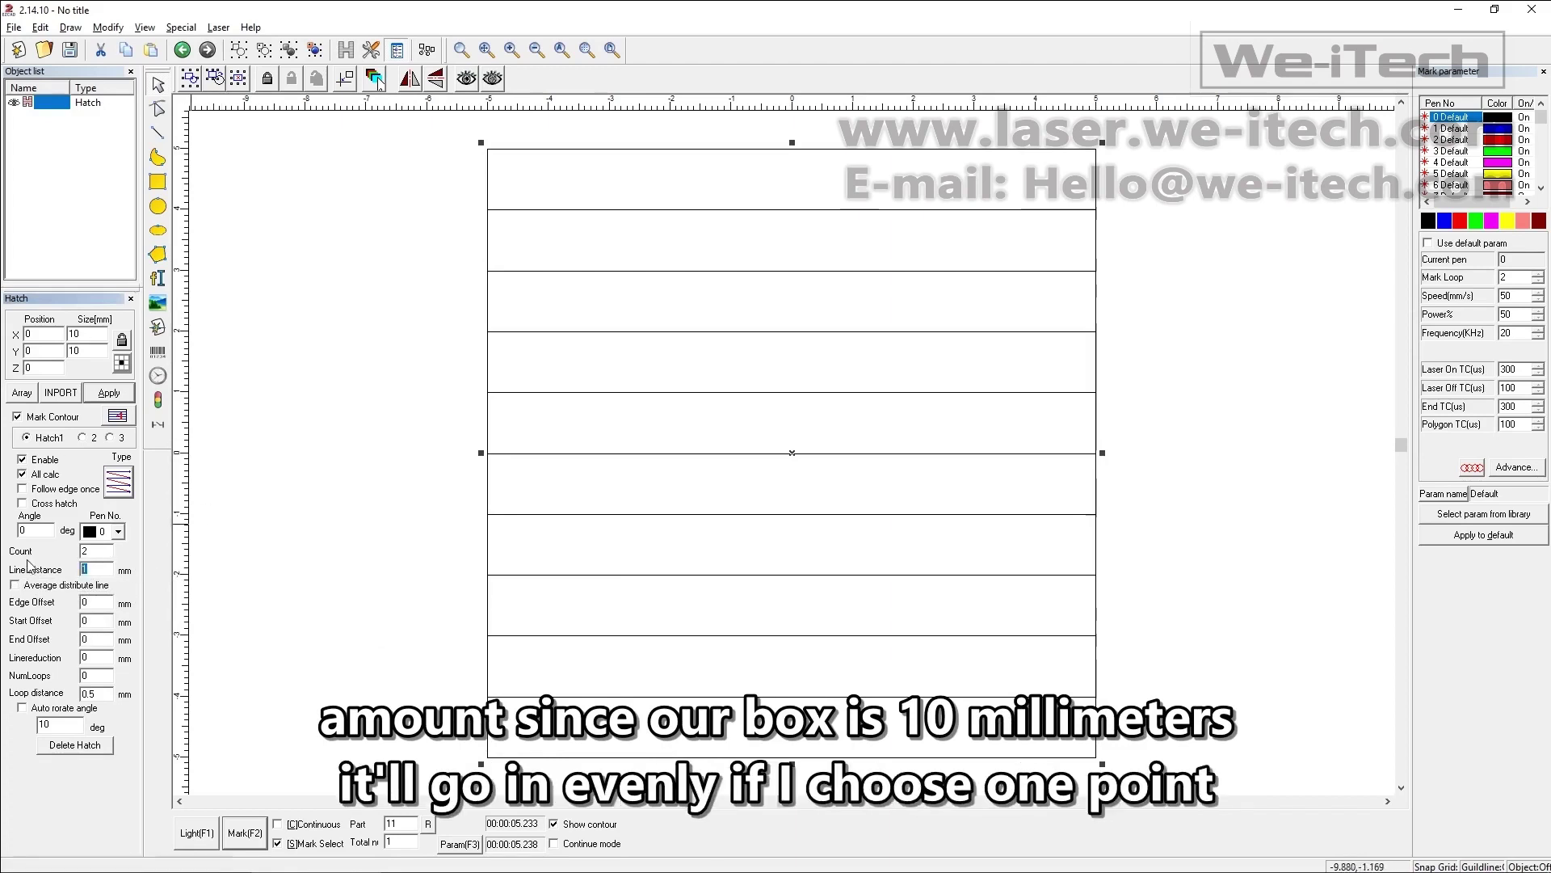
text(.3)
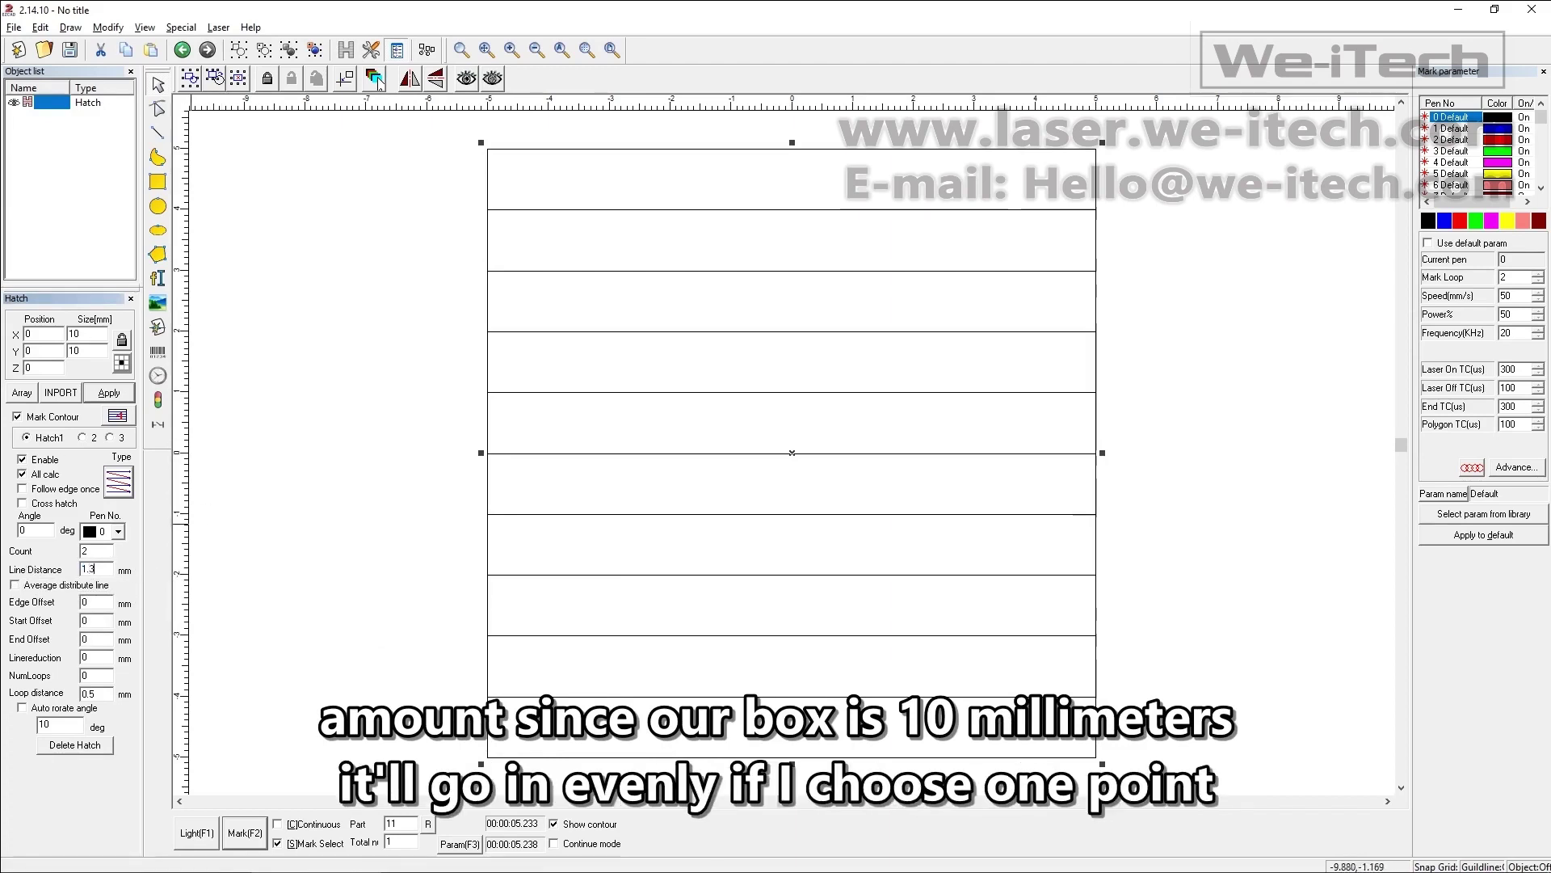
click(112, 395)
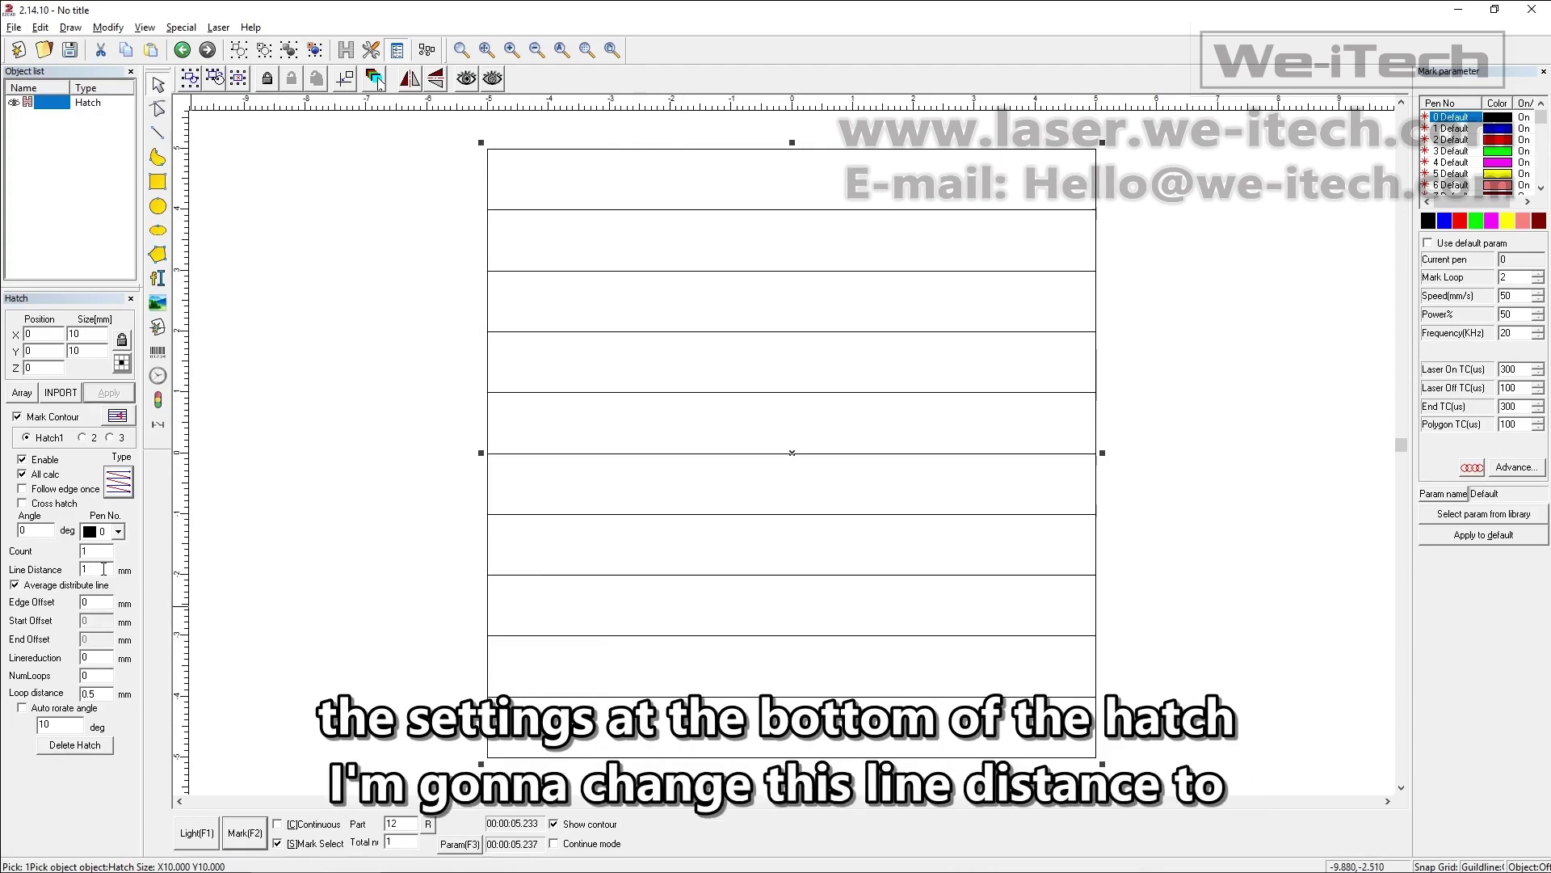
Step: Apply a hatch line distance of 0.05 mm to the square and turn off average line distribution
double_click(79, 569)
text(.05)
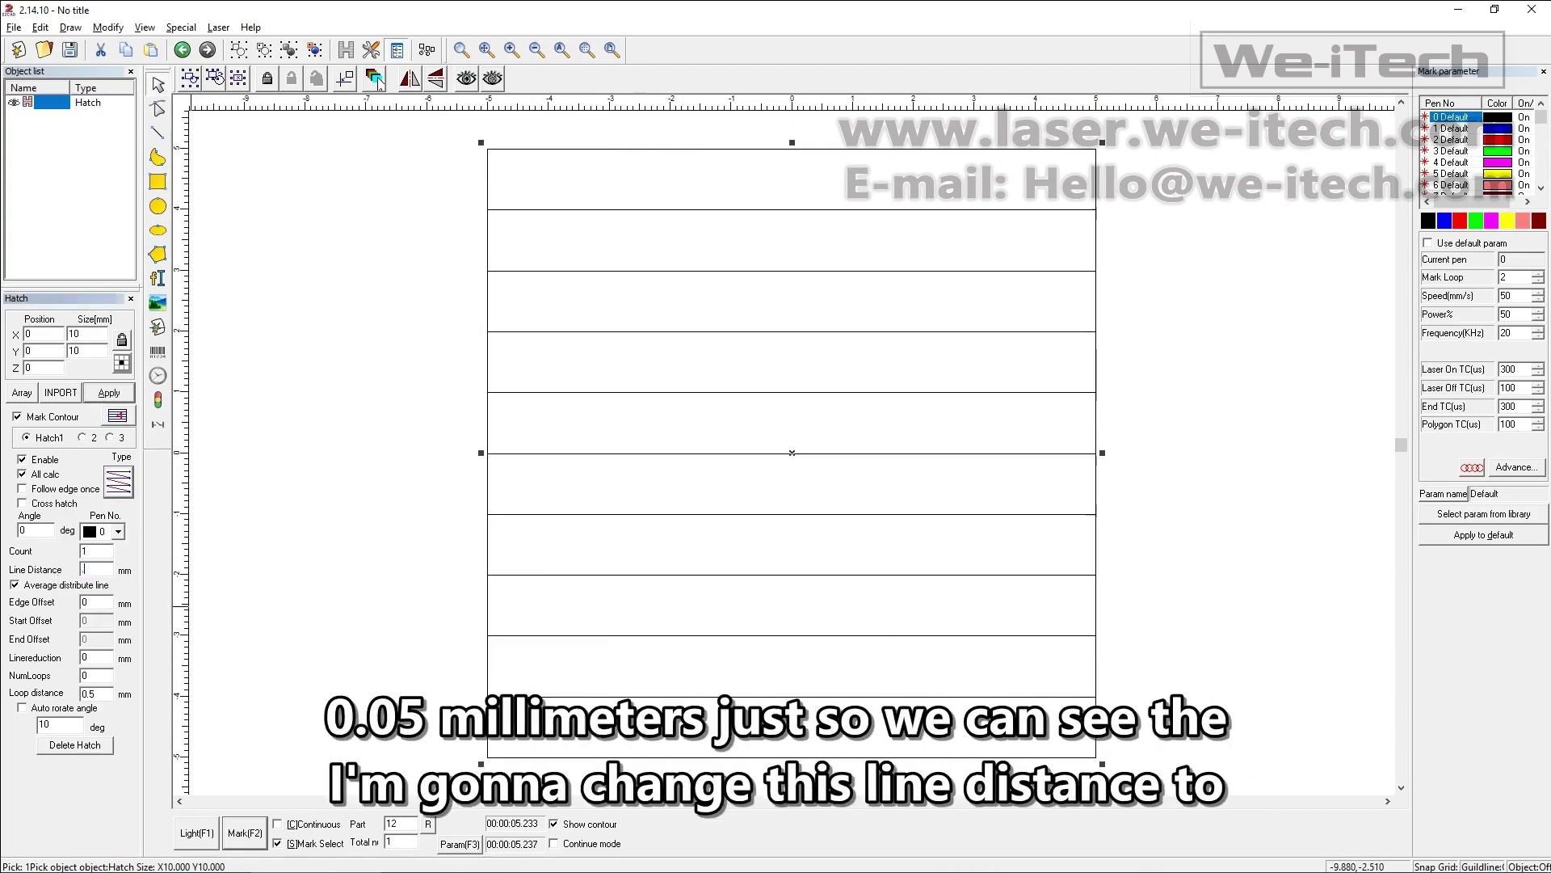
click(110, 394)
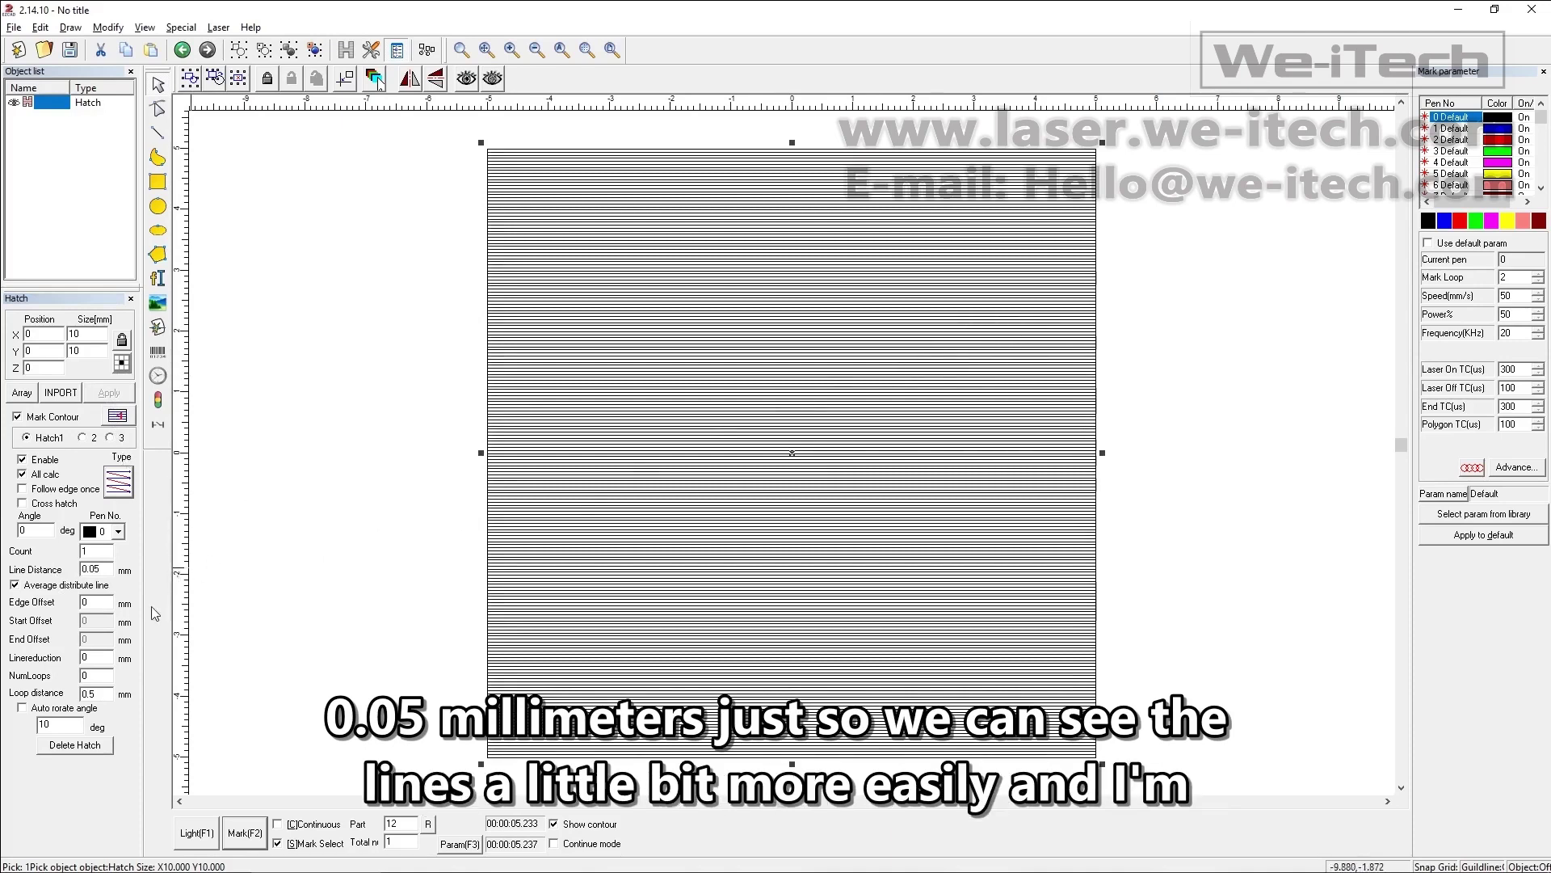
click(77, 586)
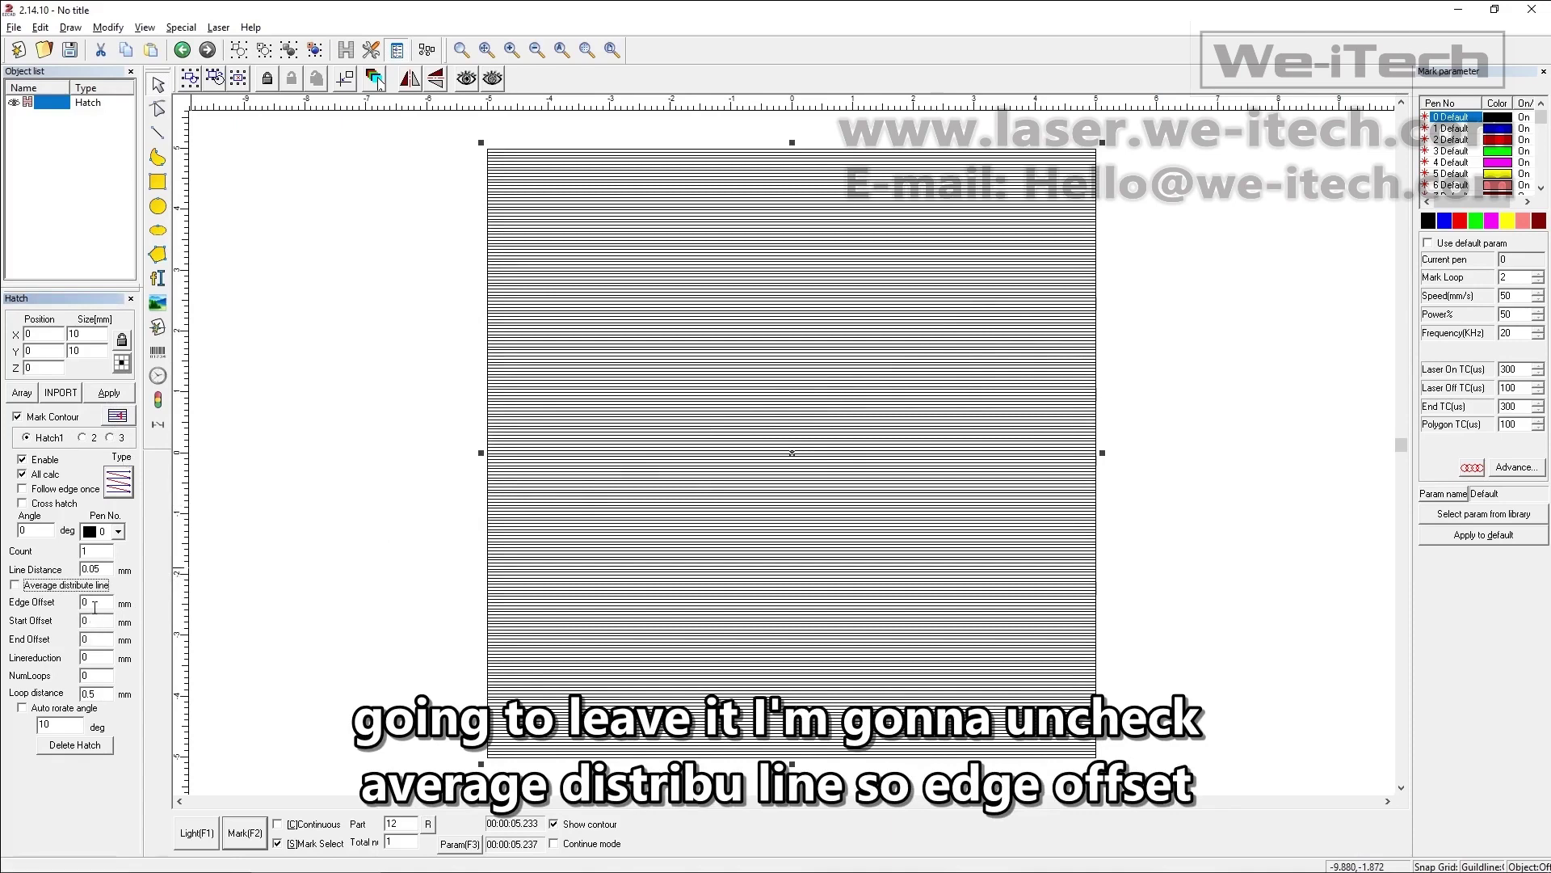
Step: Apply an edge offset of 1 mm to the square's hatch and reset the edge offset to 0
double_click(89, 603)
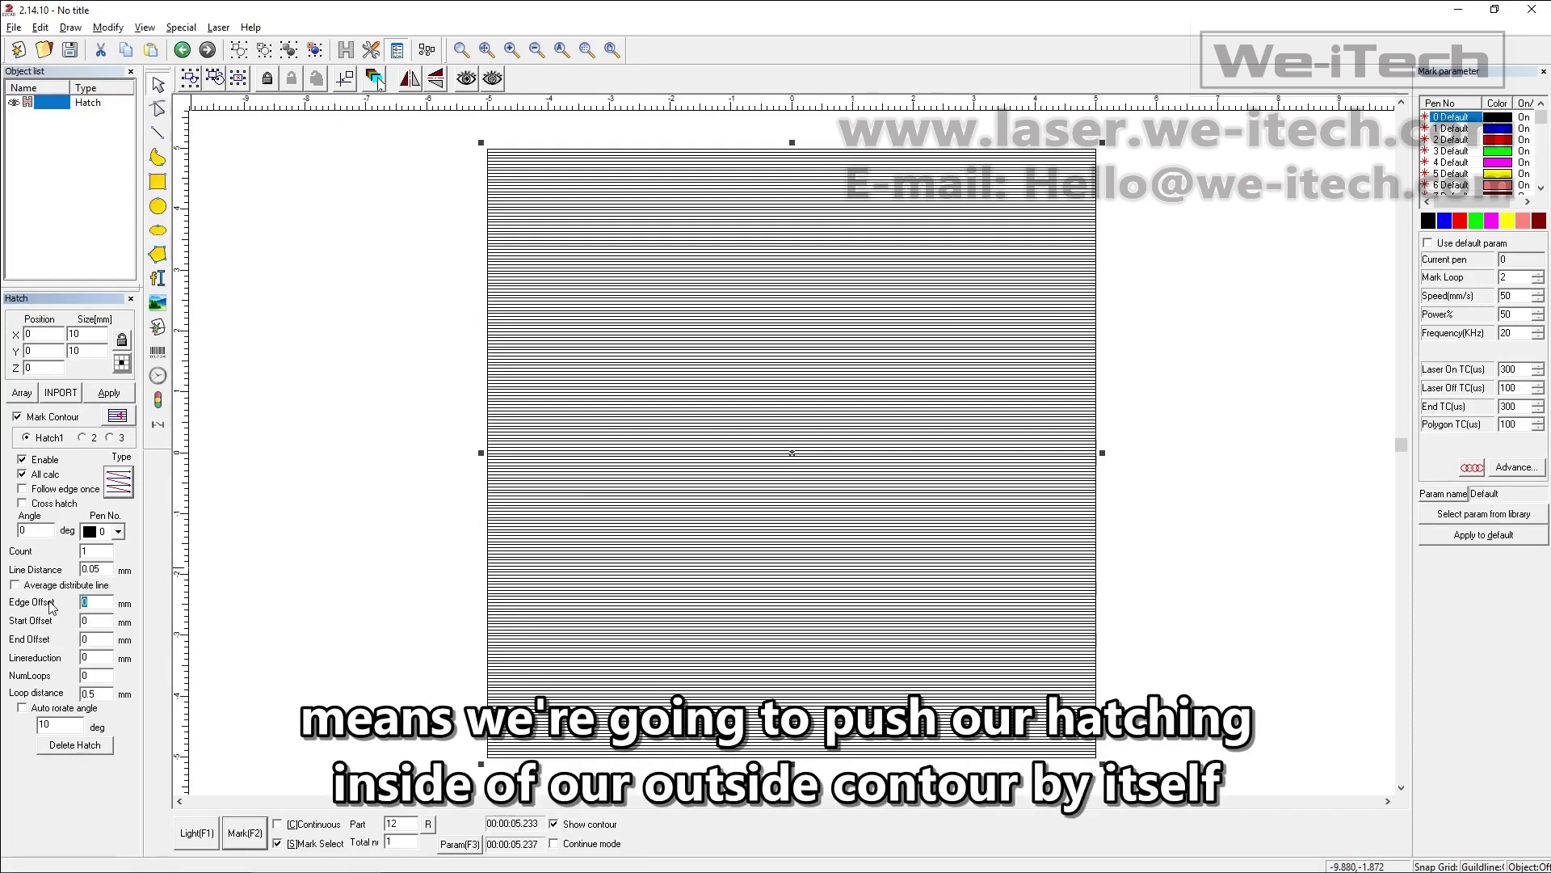
text(1)
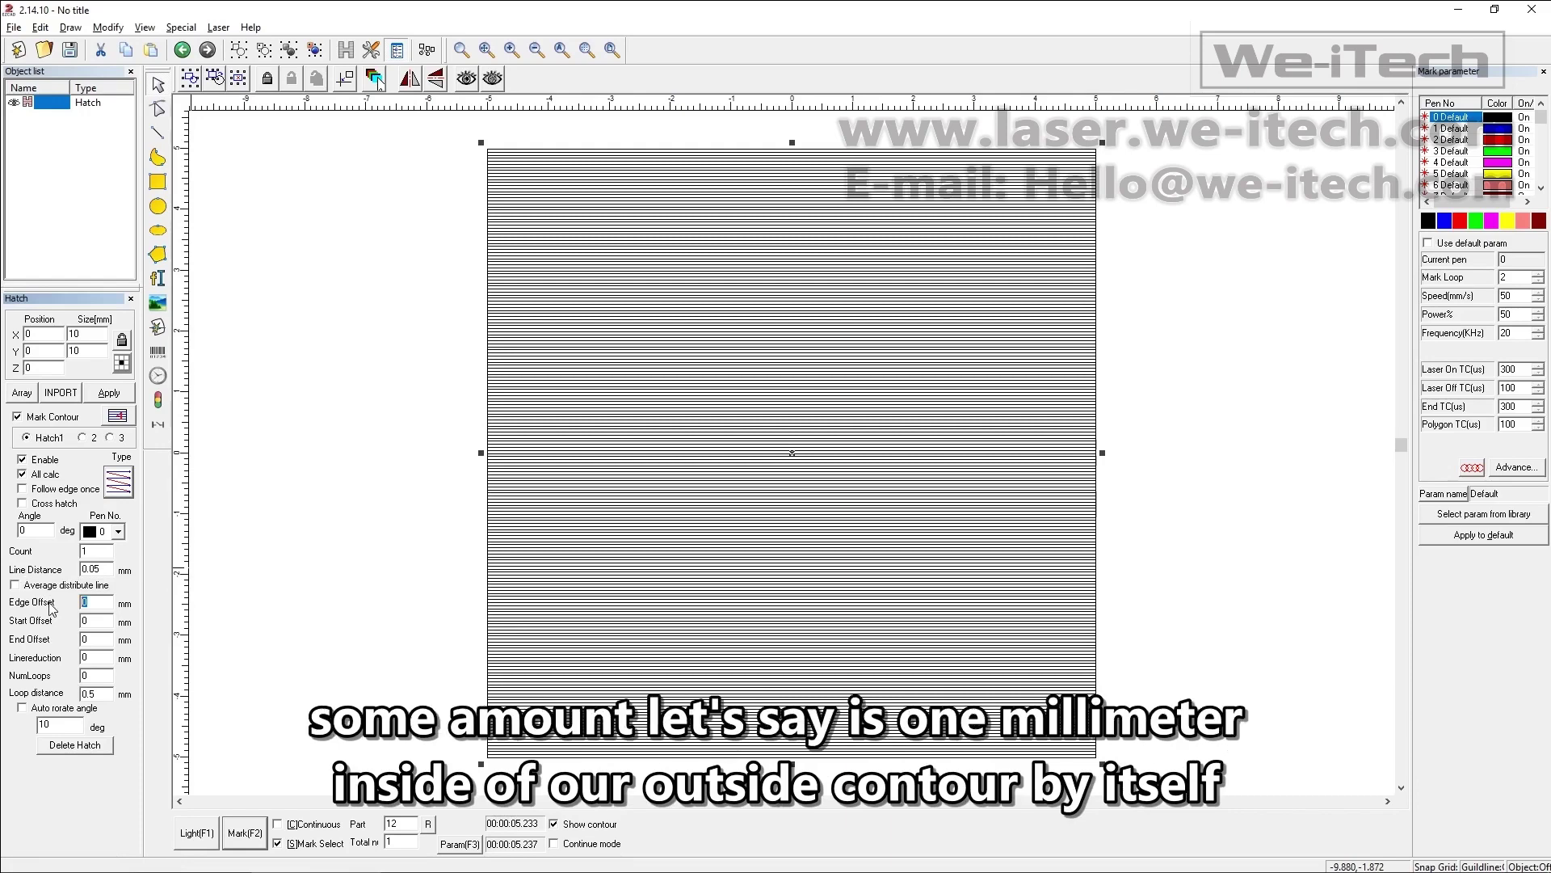
click(111, 393)
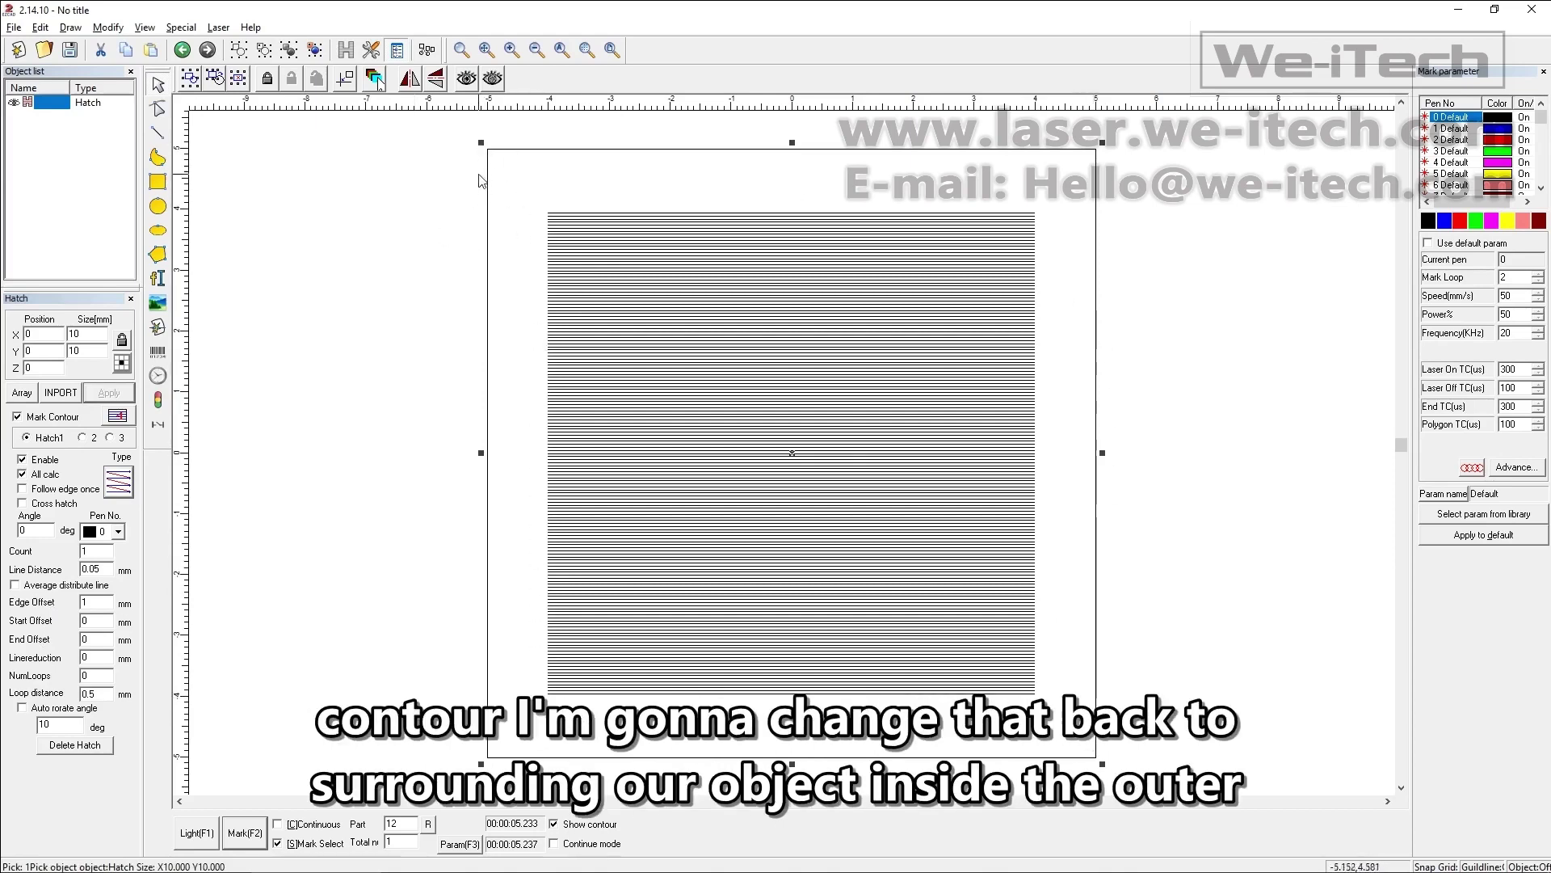
drag(91, 602, 13, 606)
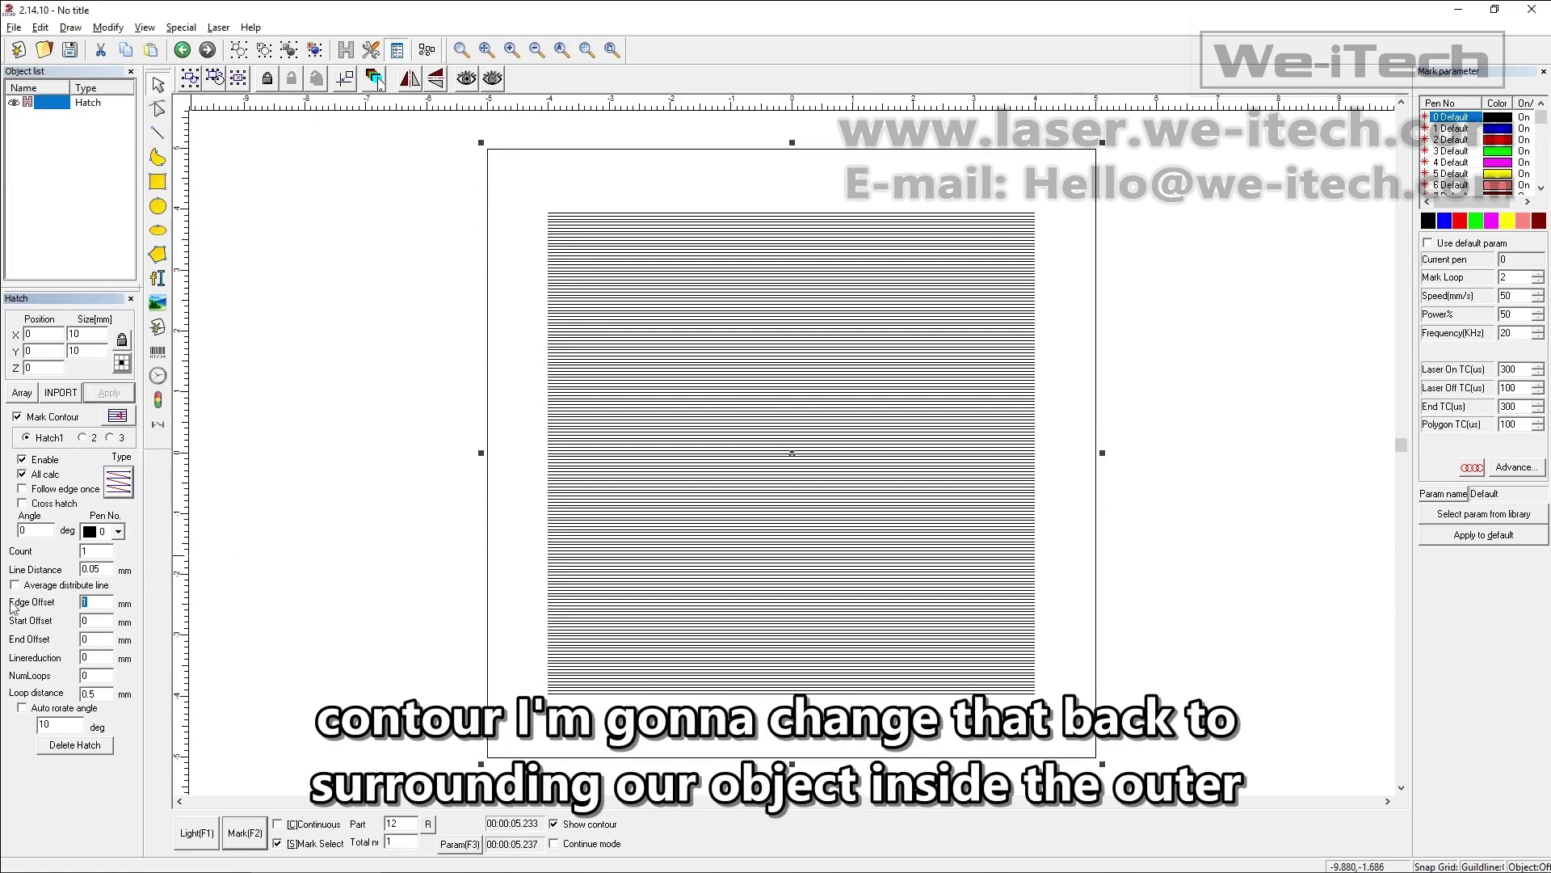
text(0)
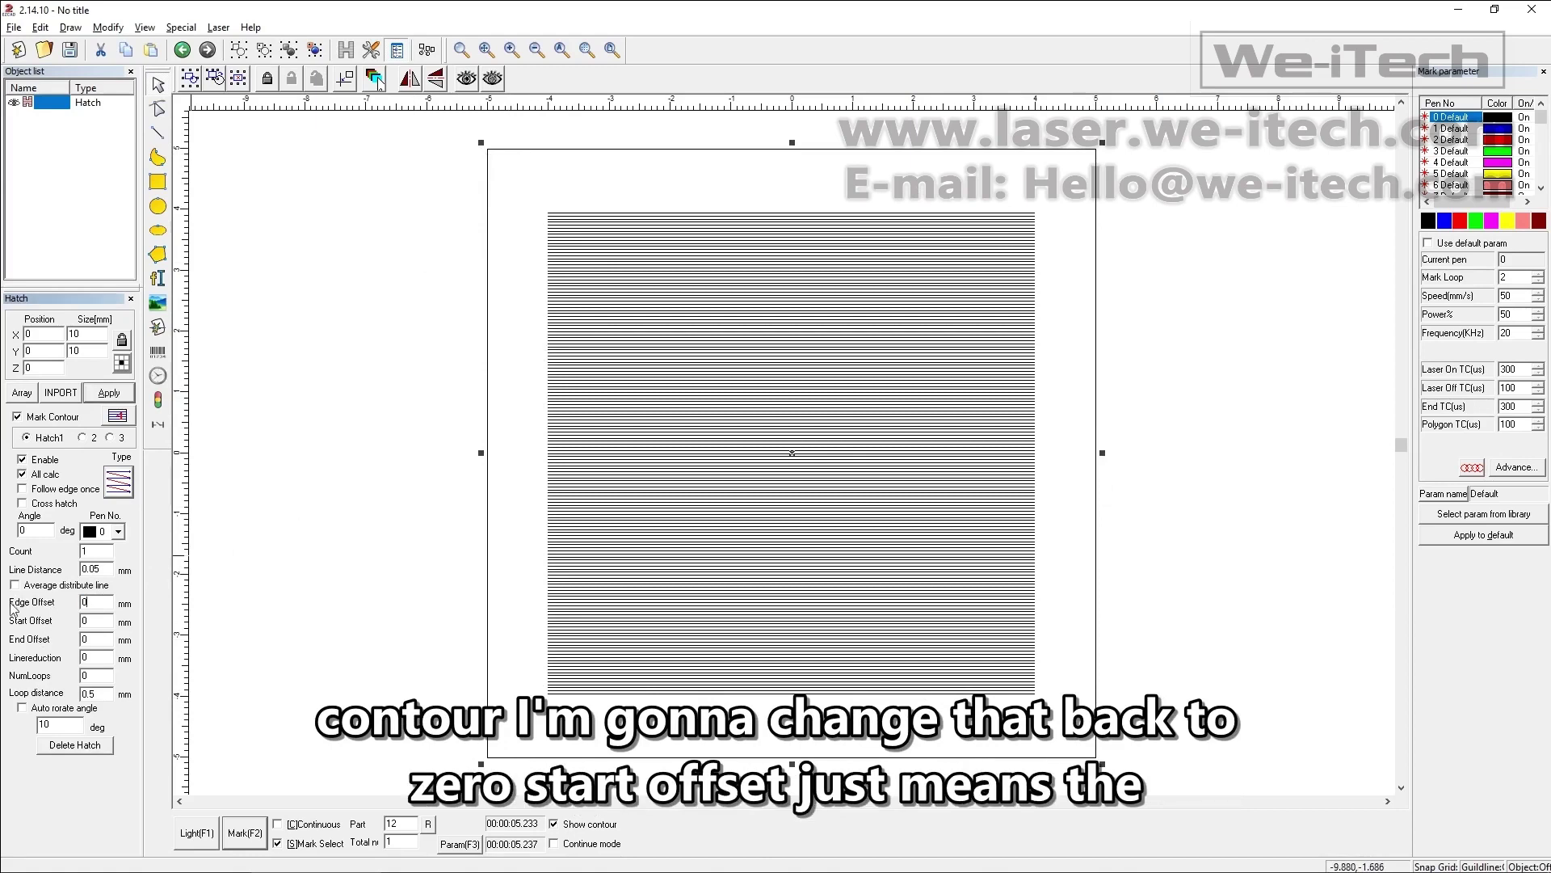
click(91, 396)
Step: Apply a start offset of 1 mm to the square's hatch and reset the start offset to 0
drag(95, 625, 51, 629)
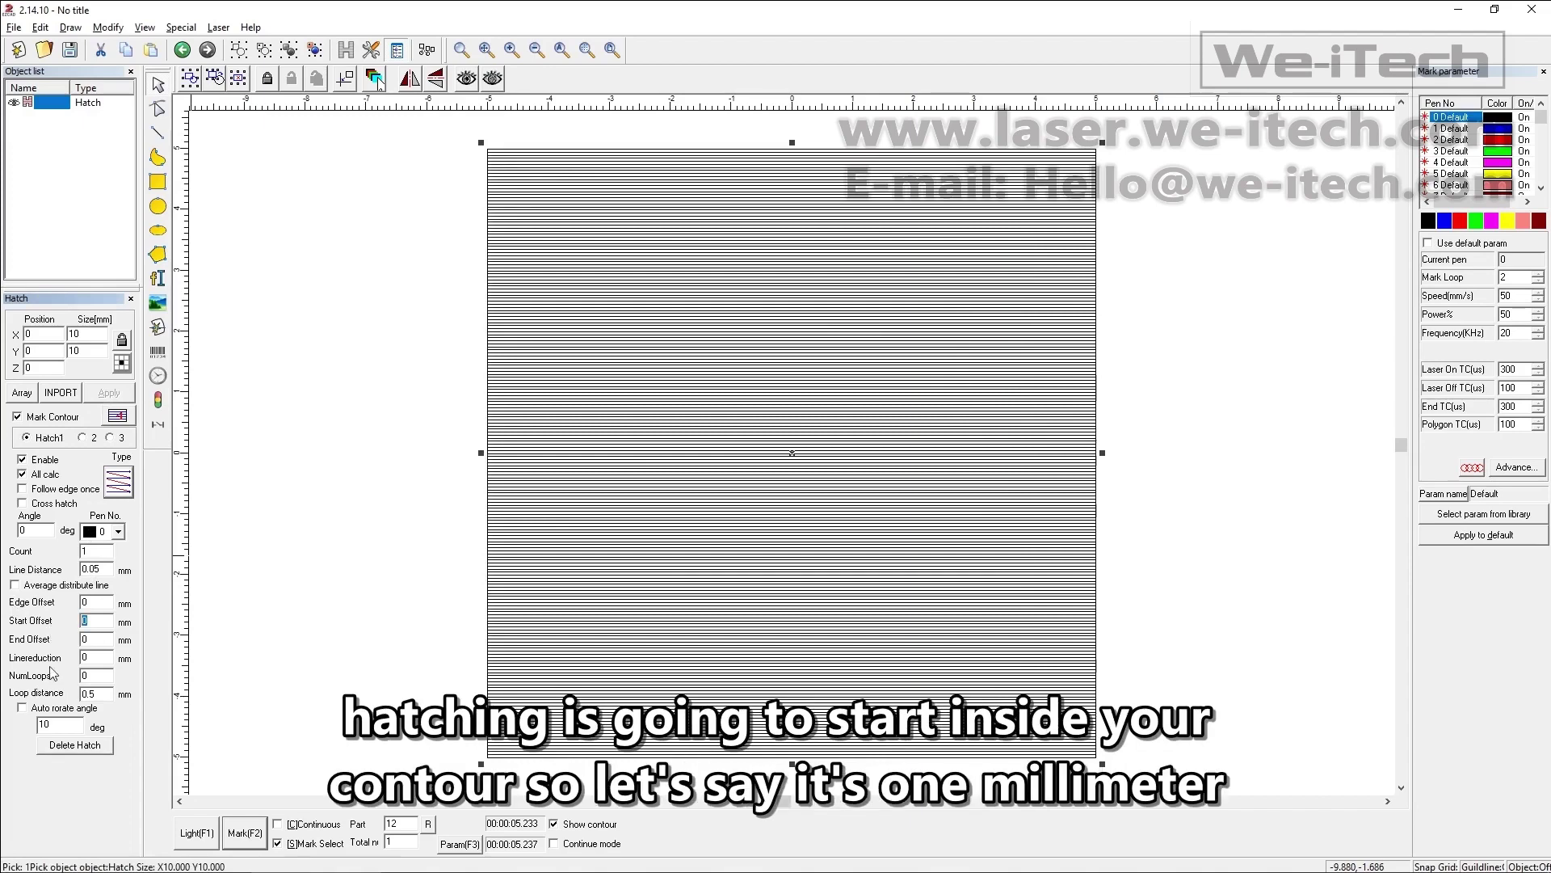
text(1)
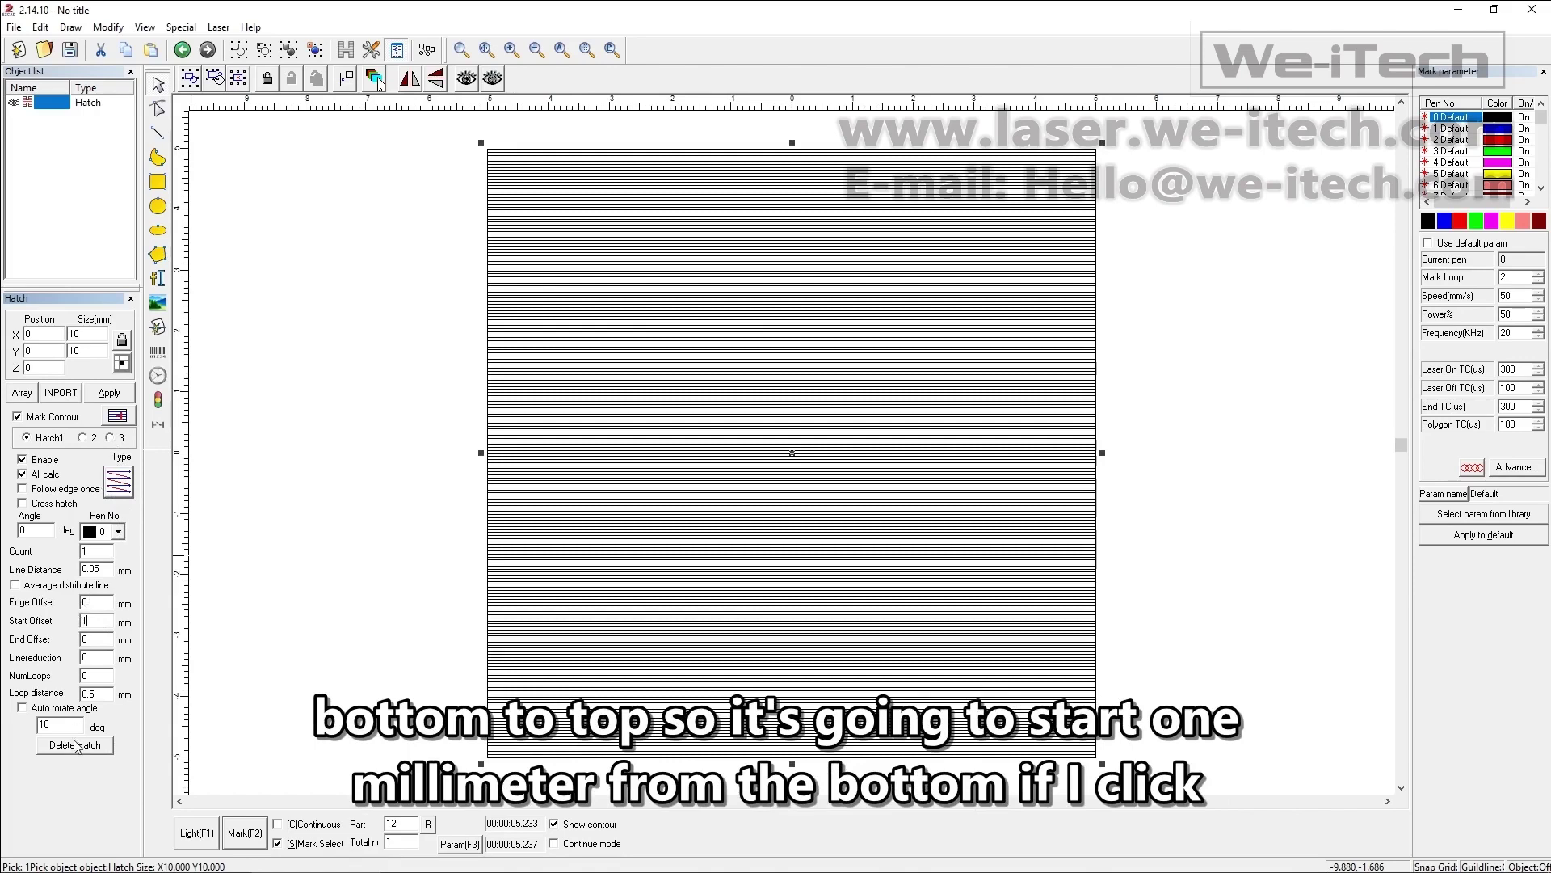
click(109, 392)
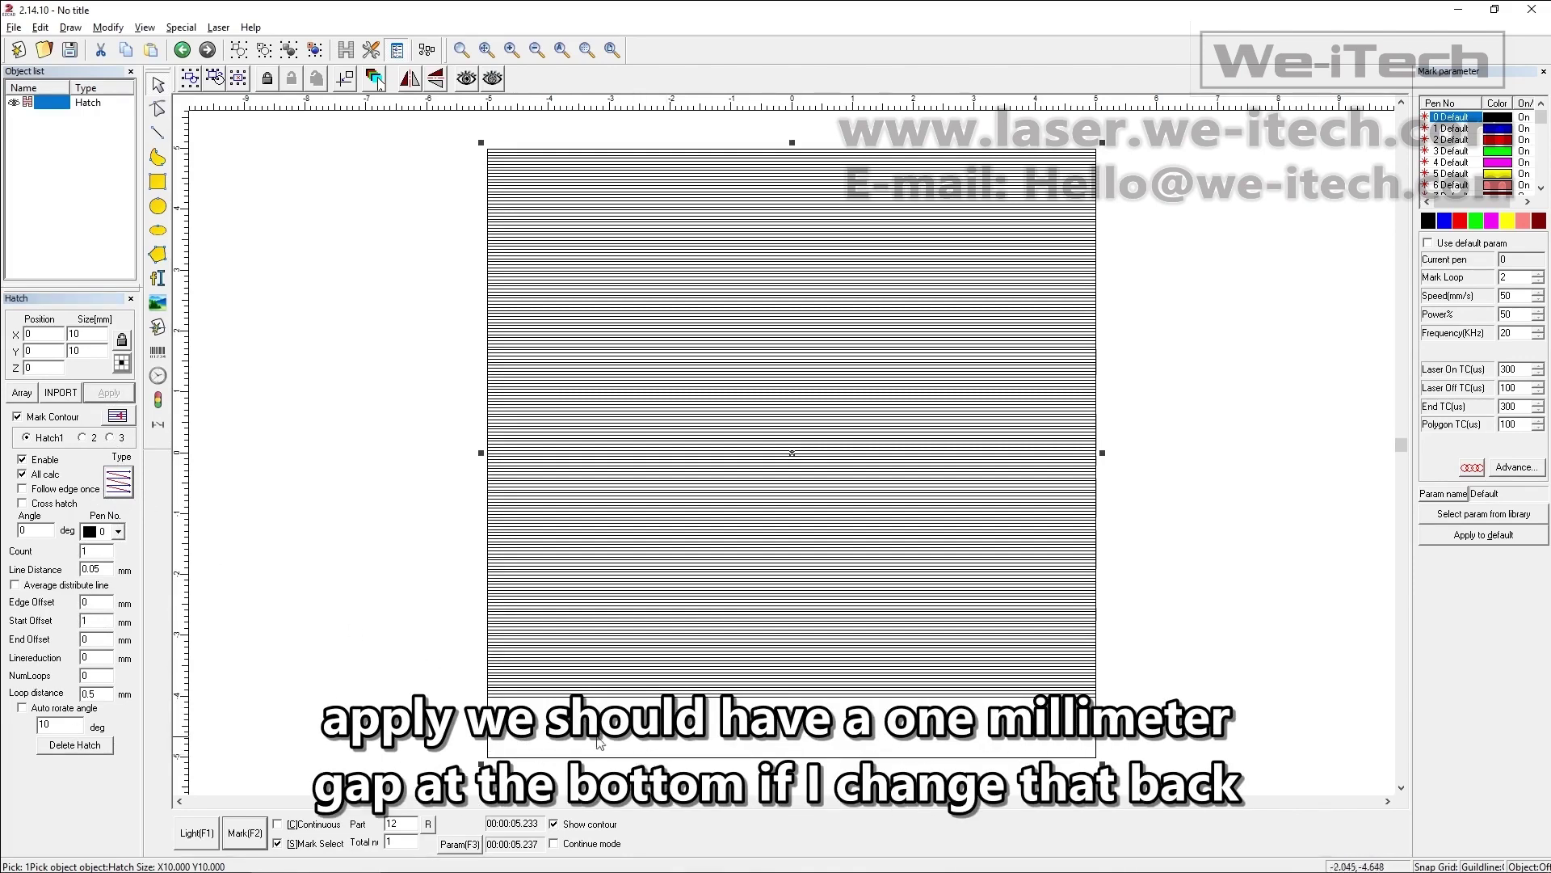
double_click(86, 622)
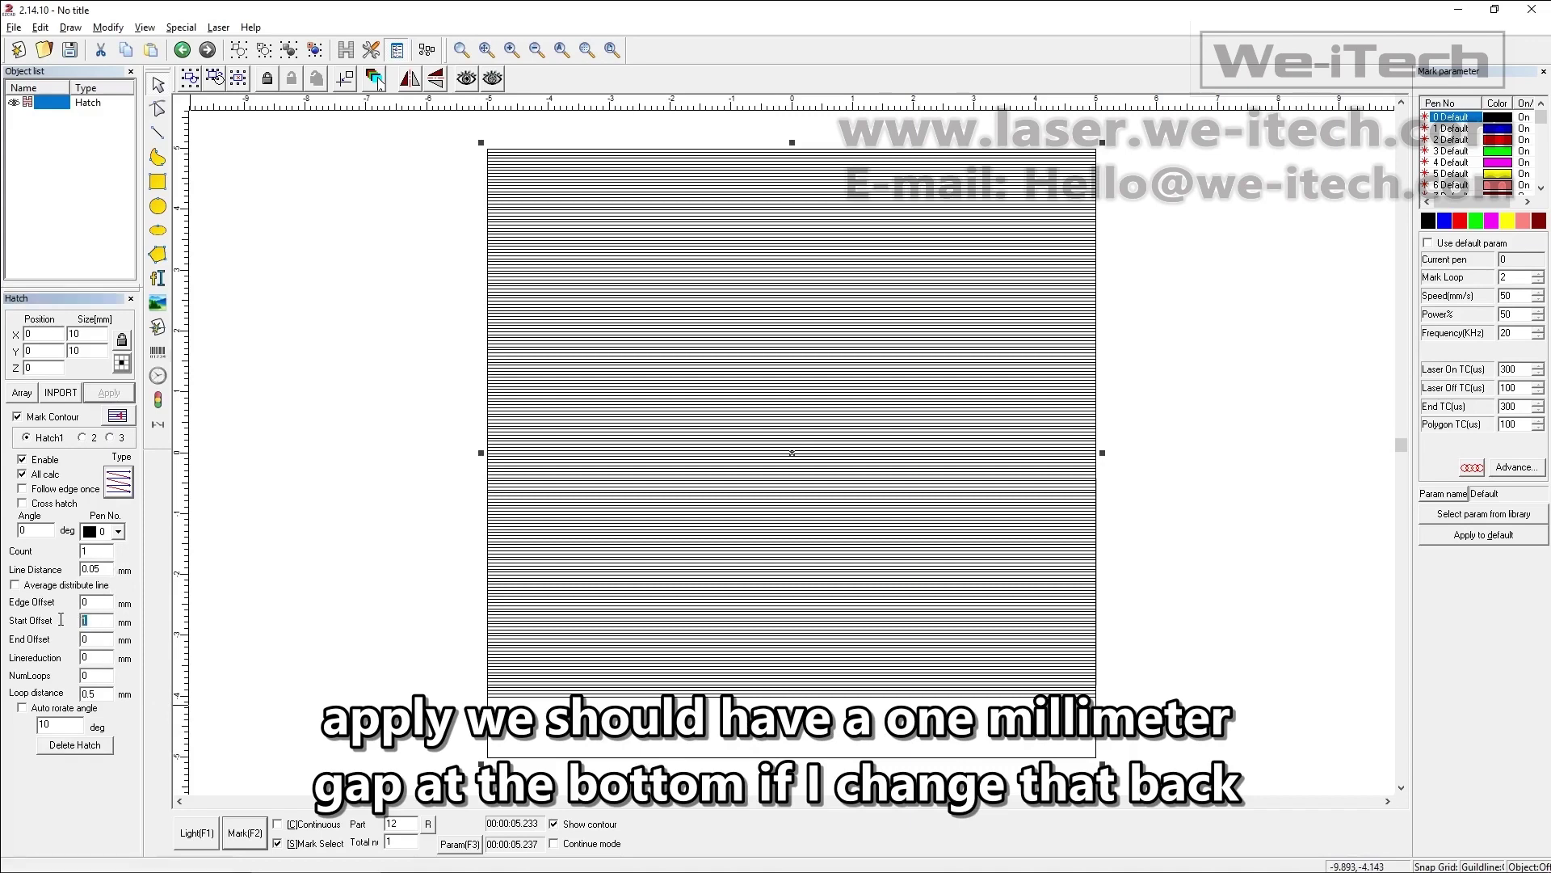
text(0)
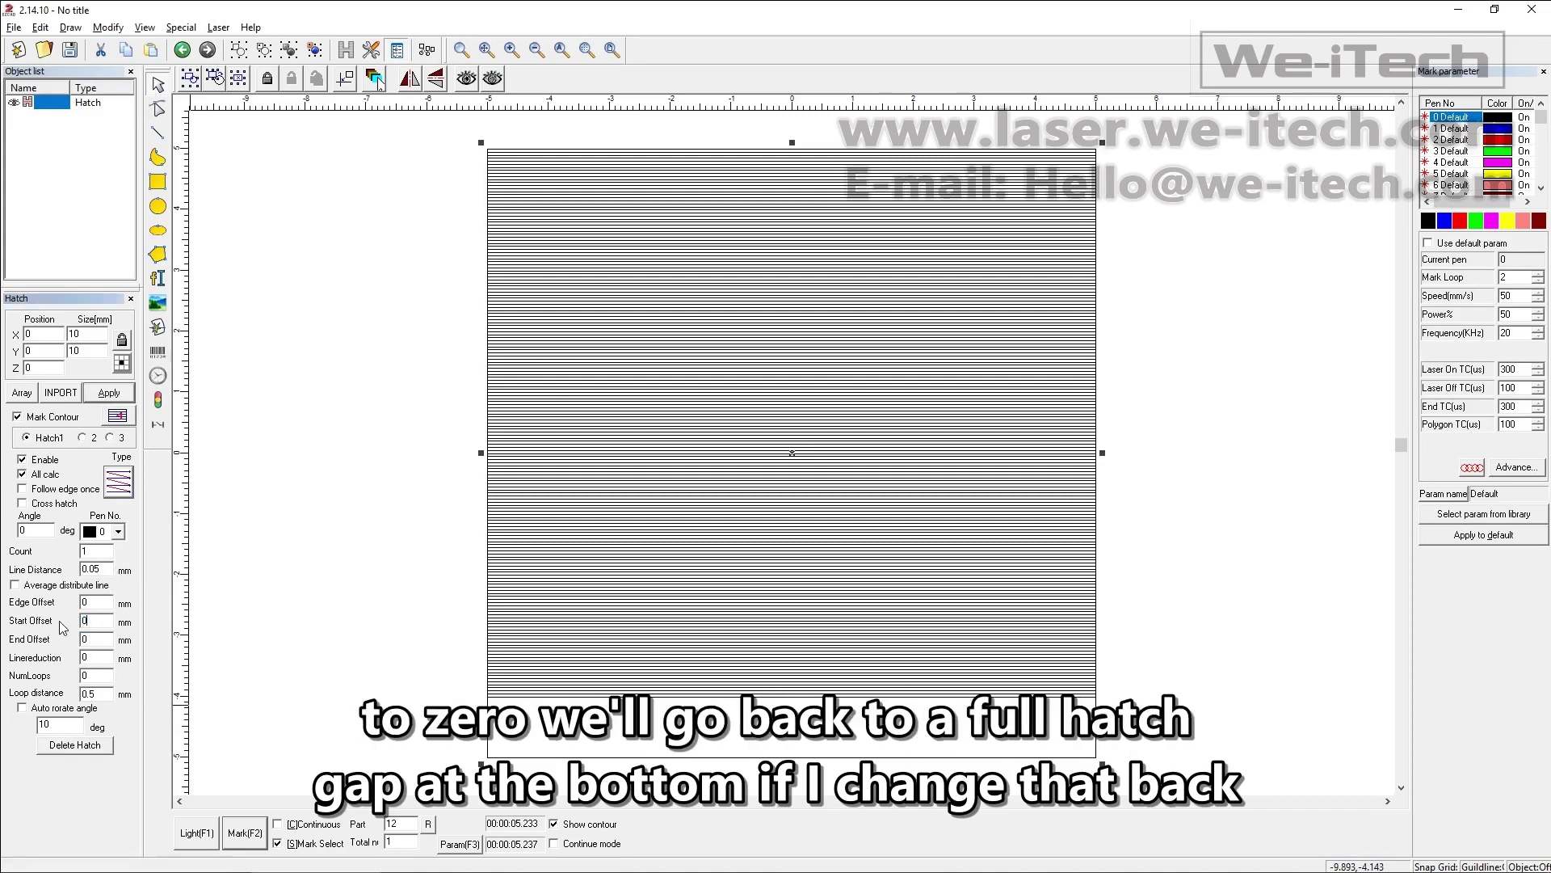
click(111, 395)
Step: Apply an end offset of 1 mm to the square's hatch and undo it
double_click(86, 639)
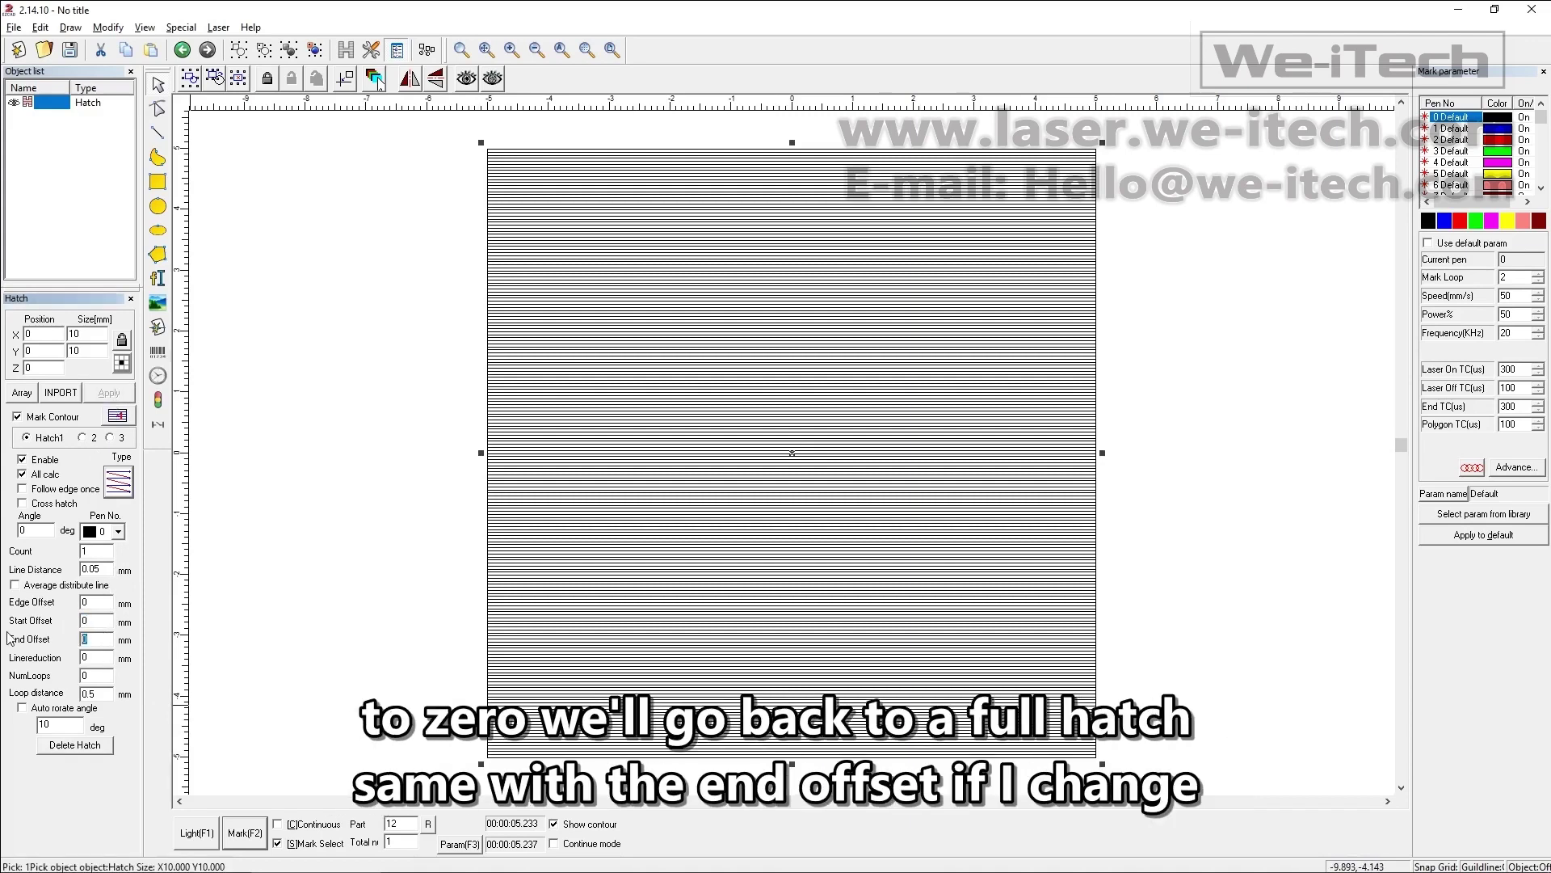
text(1)
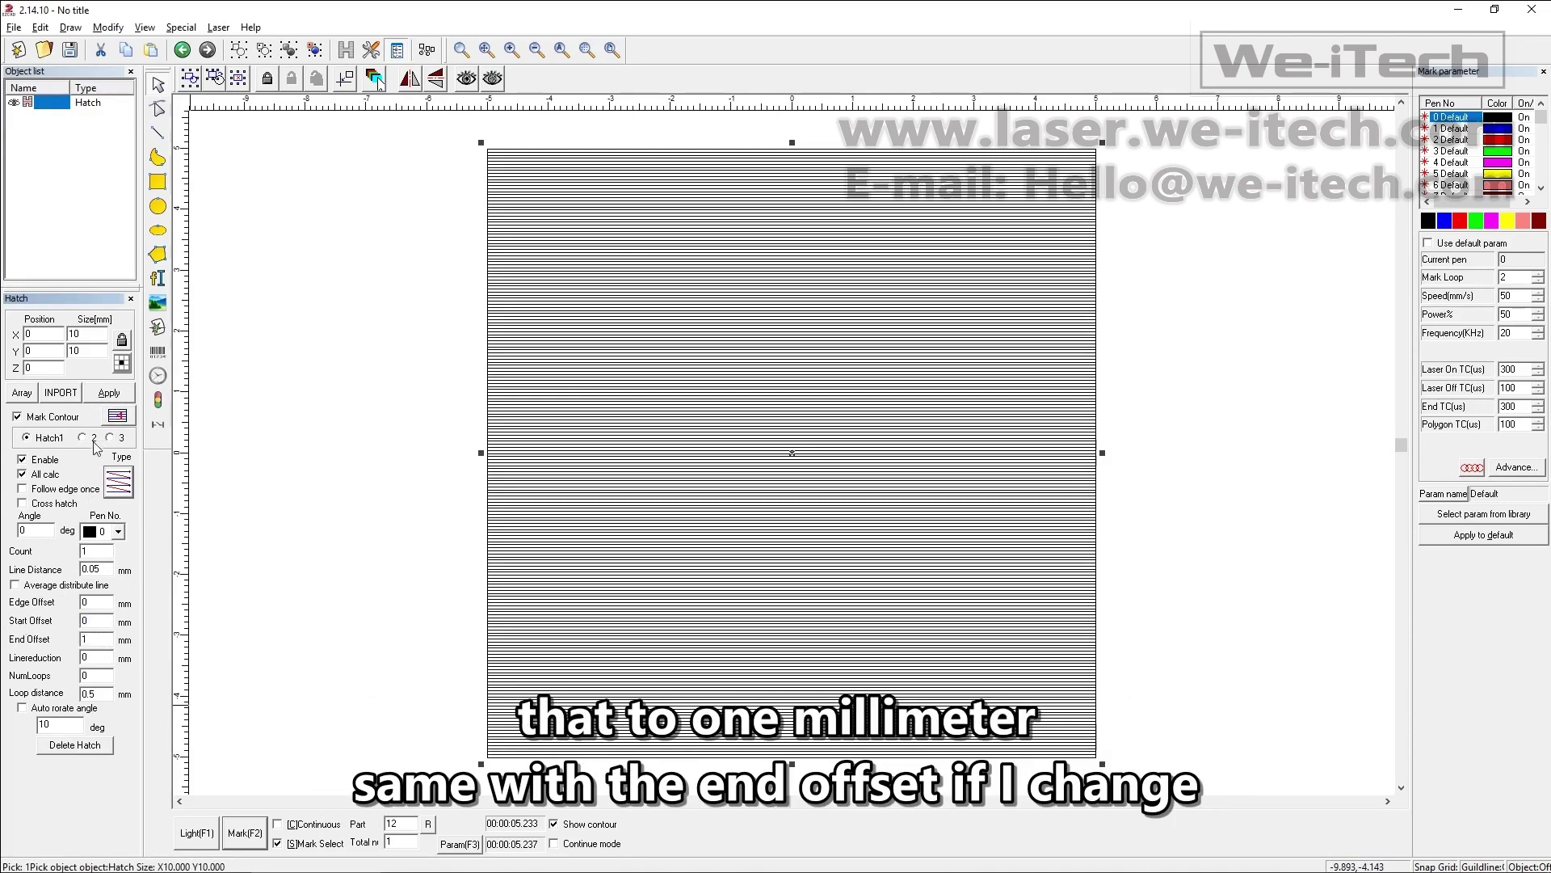
click(107, 395)
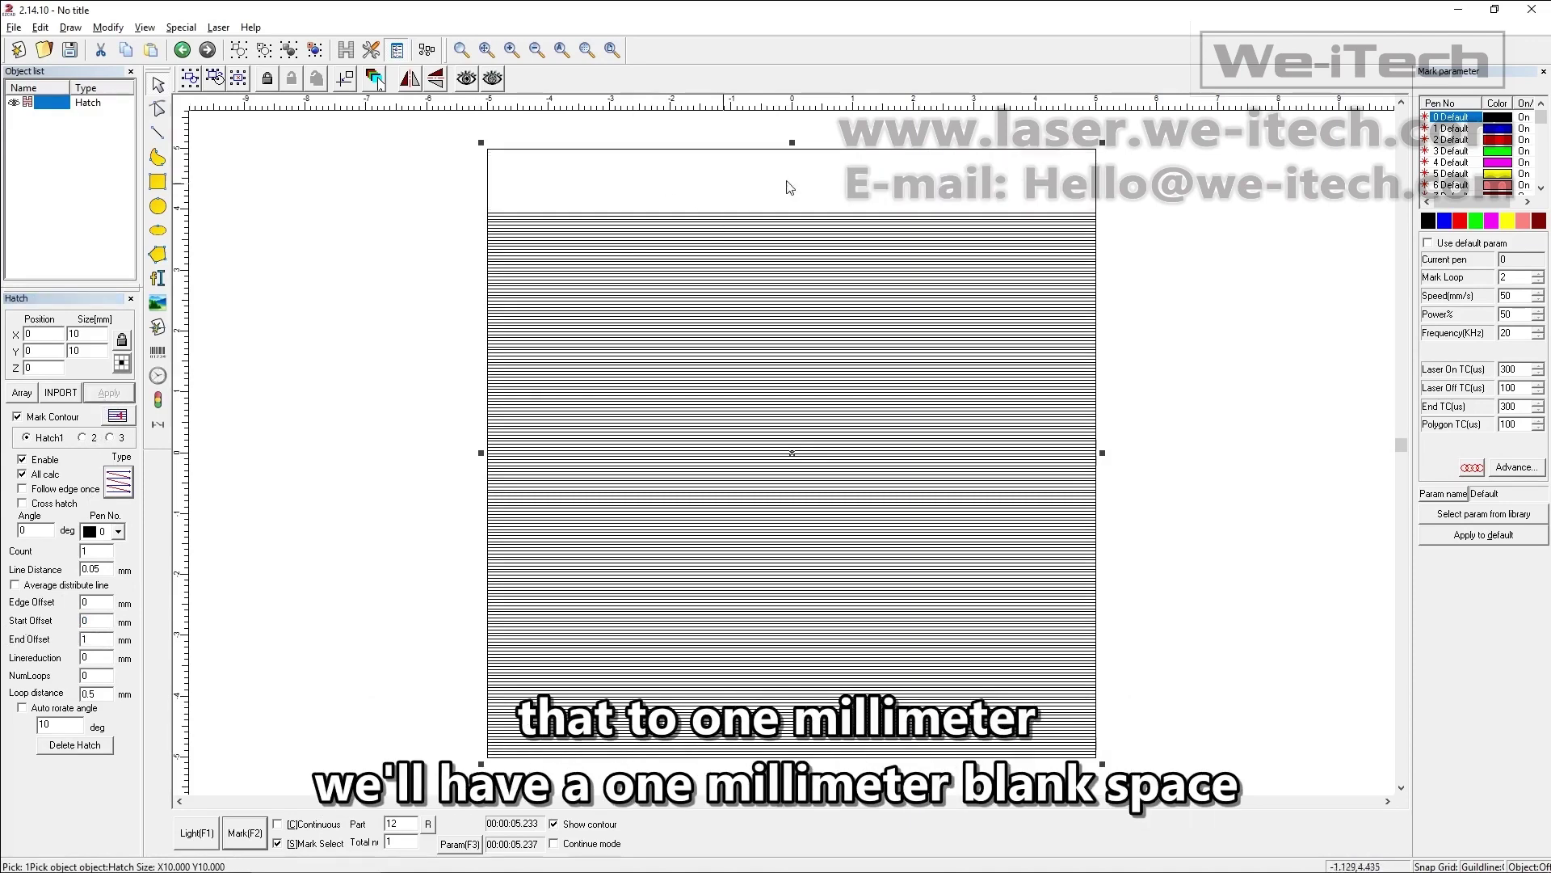
key(ctrl+z)
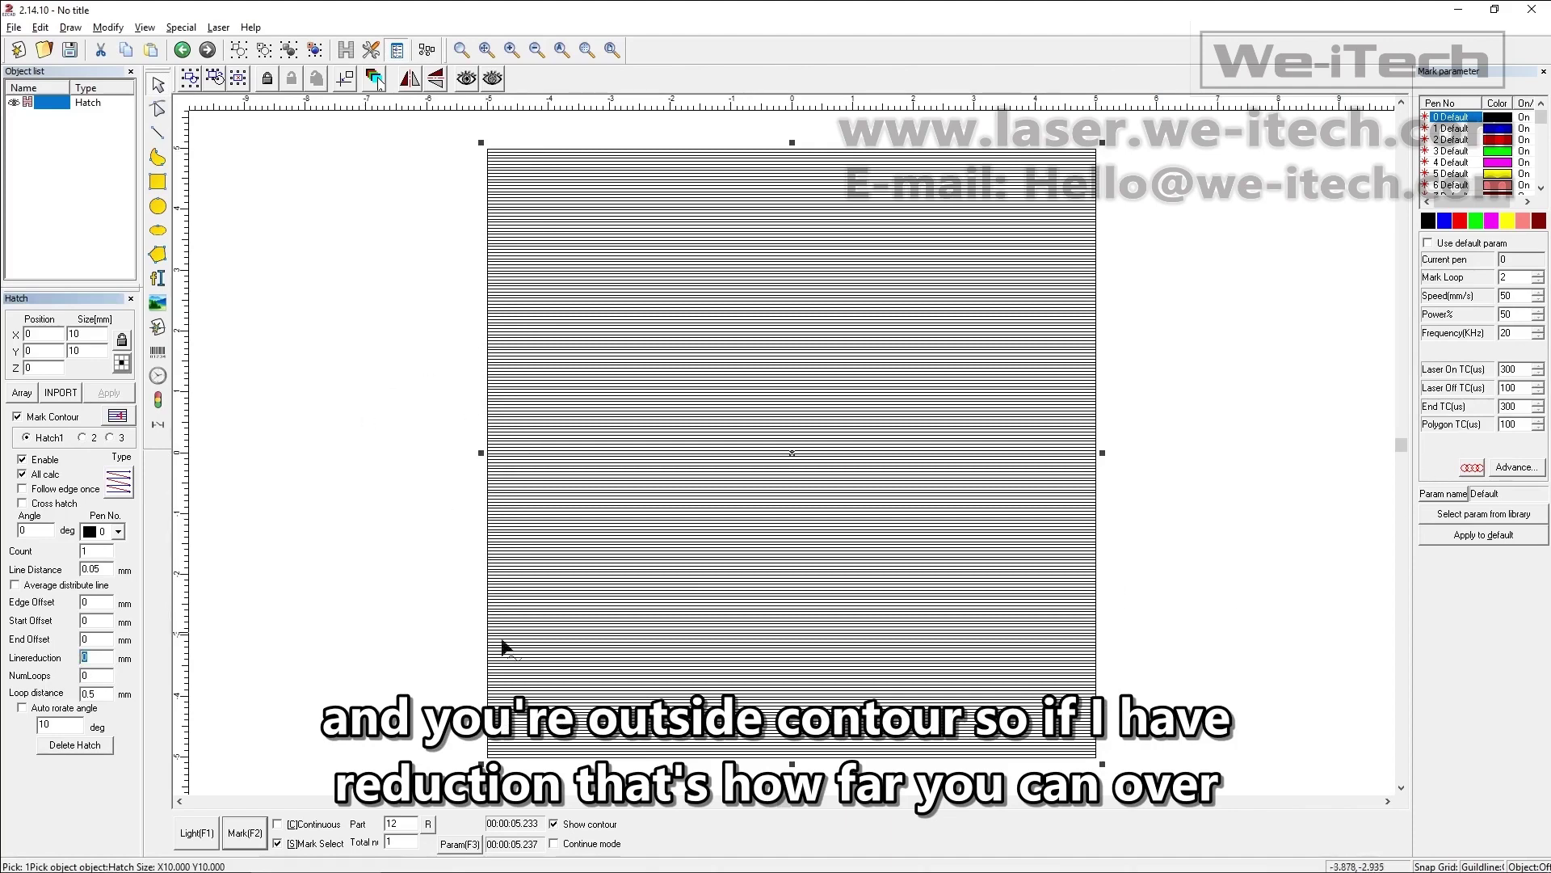
Step: Apply a line reduction of 1 mm to the hatch, reset it to 0, and deselect the square
text(1)
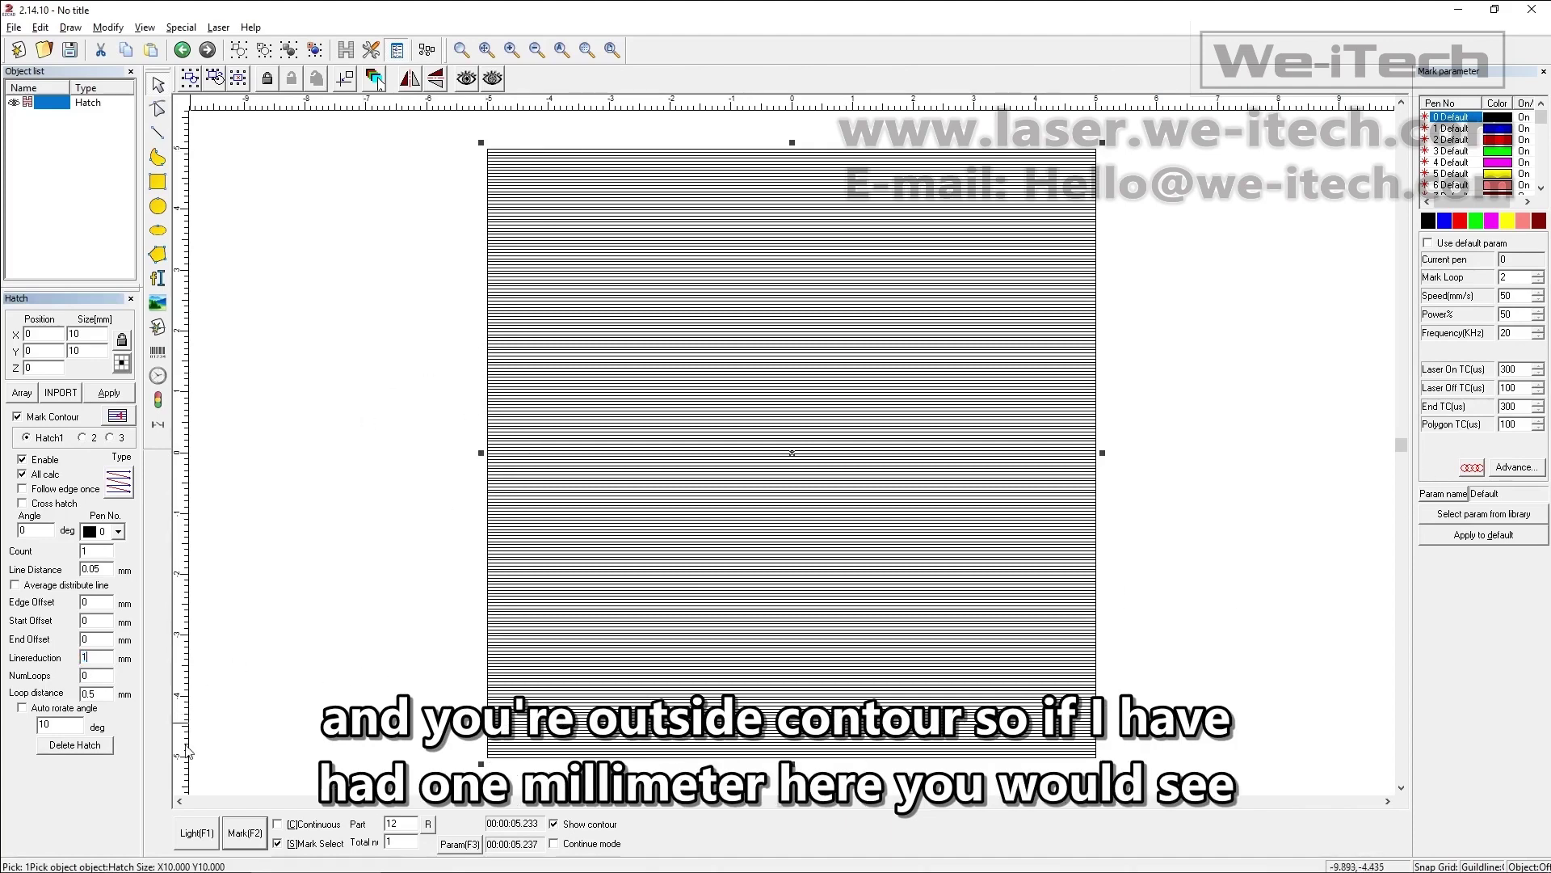
click(110, 394)
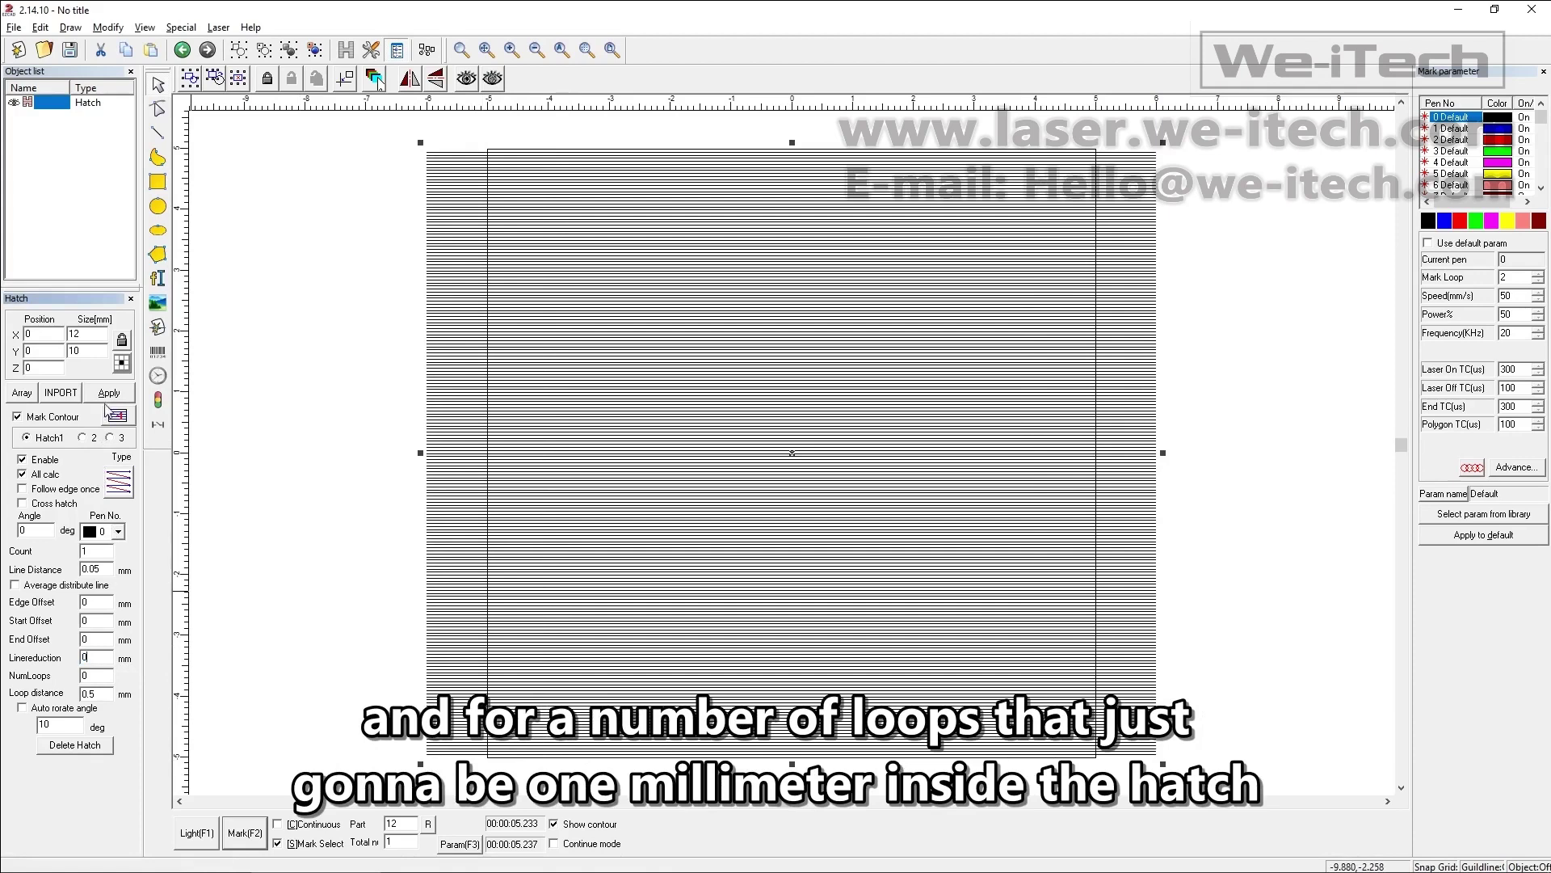
click(108, 395)
click(97, 674)
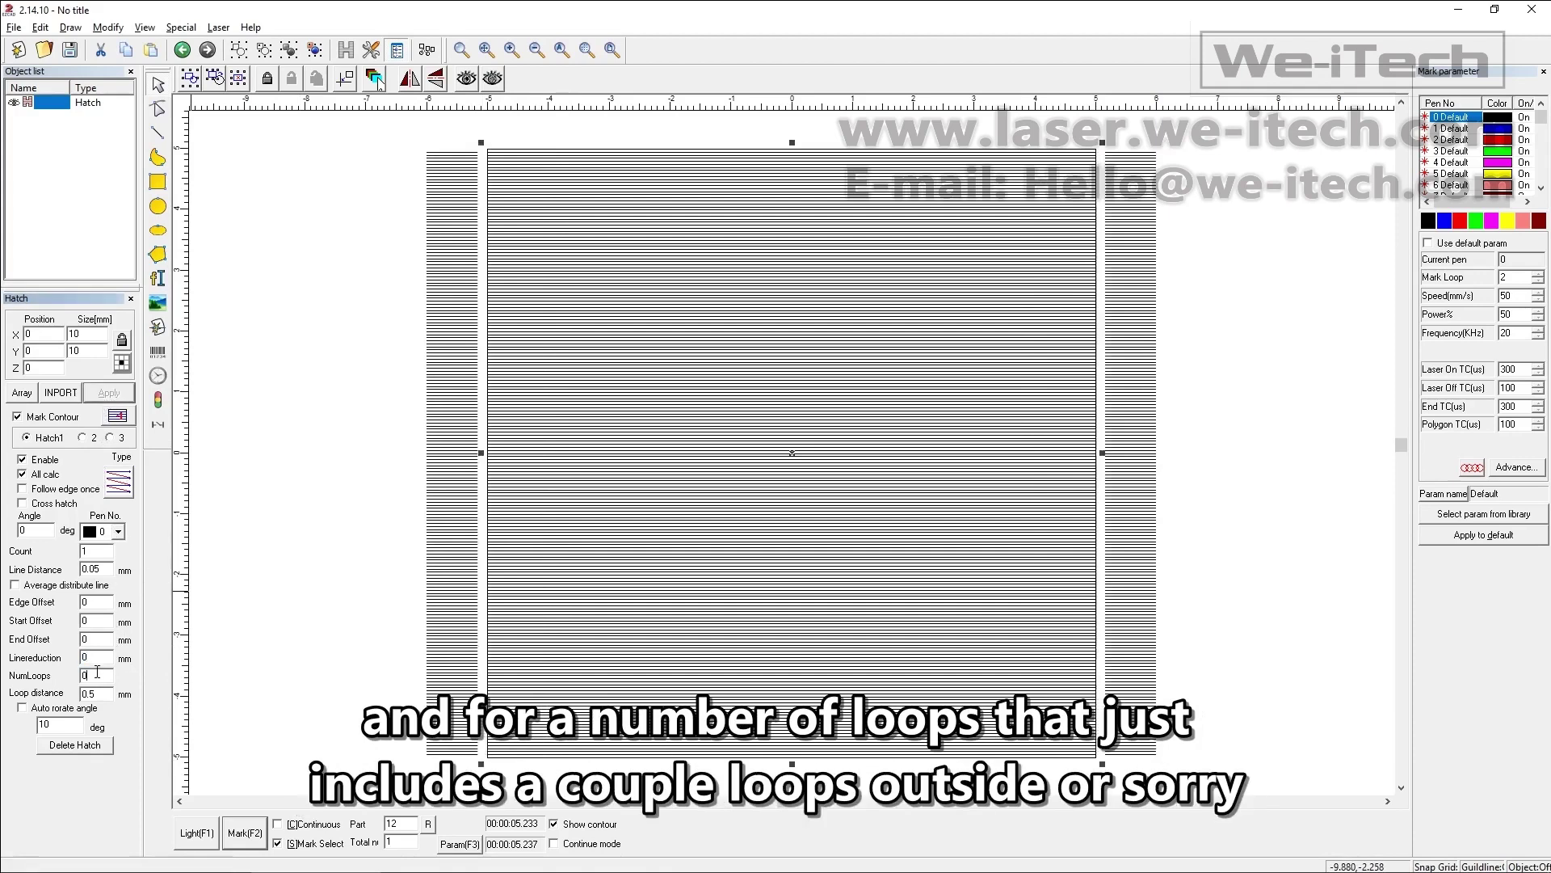
click(235, 513)
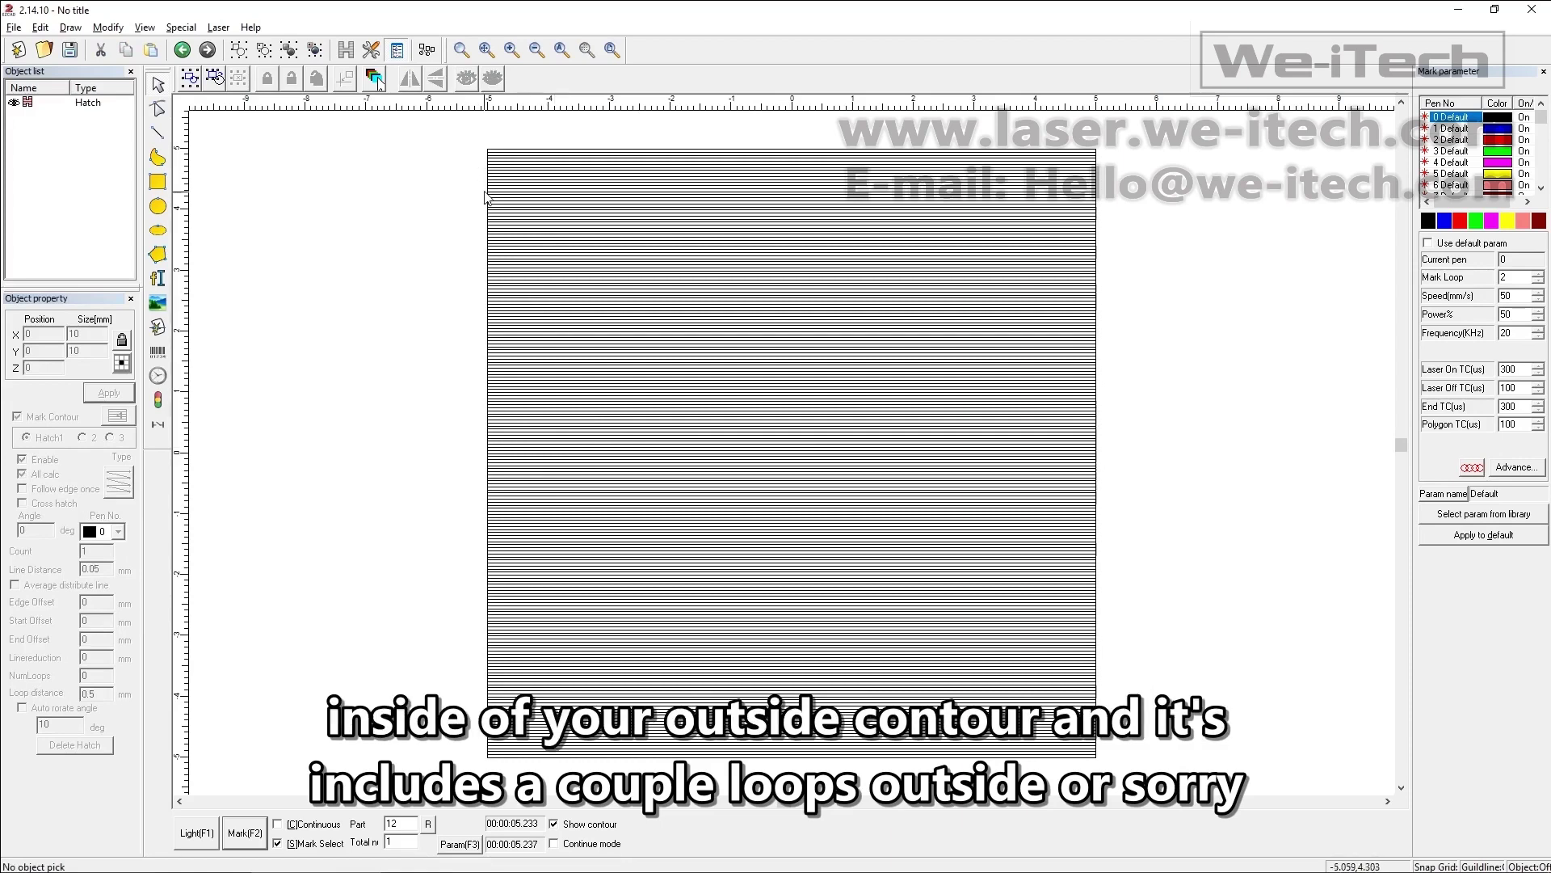
Step: Reselect the hatched square and cycle through the hatch types back to the regular continuous zigzag pattern
click(504, 506)
click(119, 483)
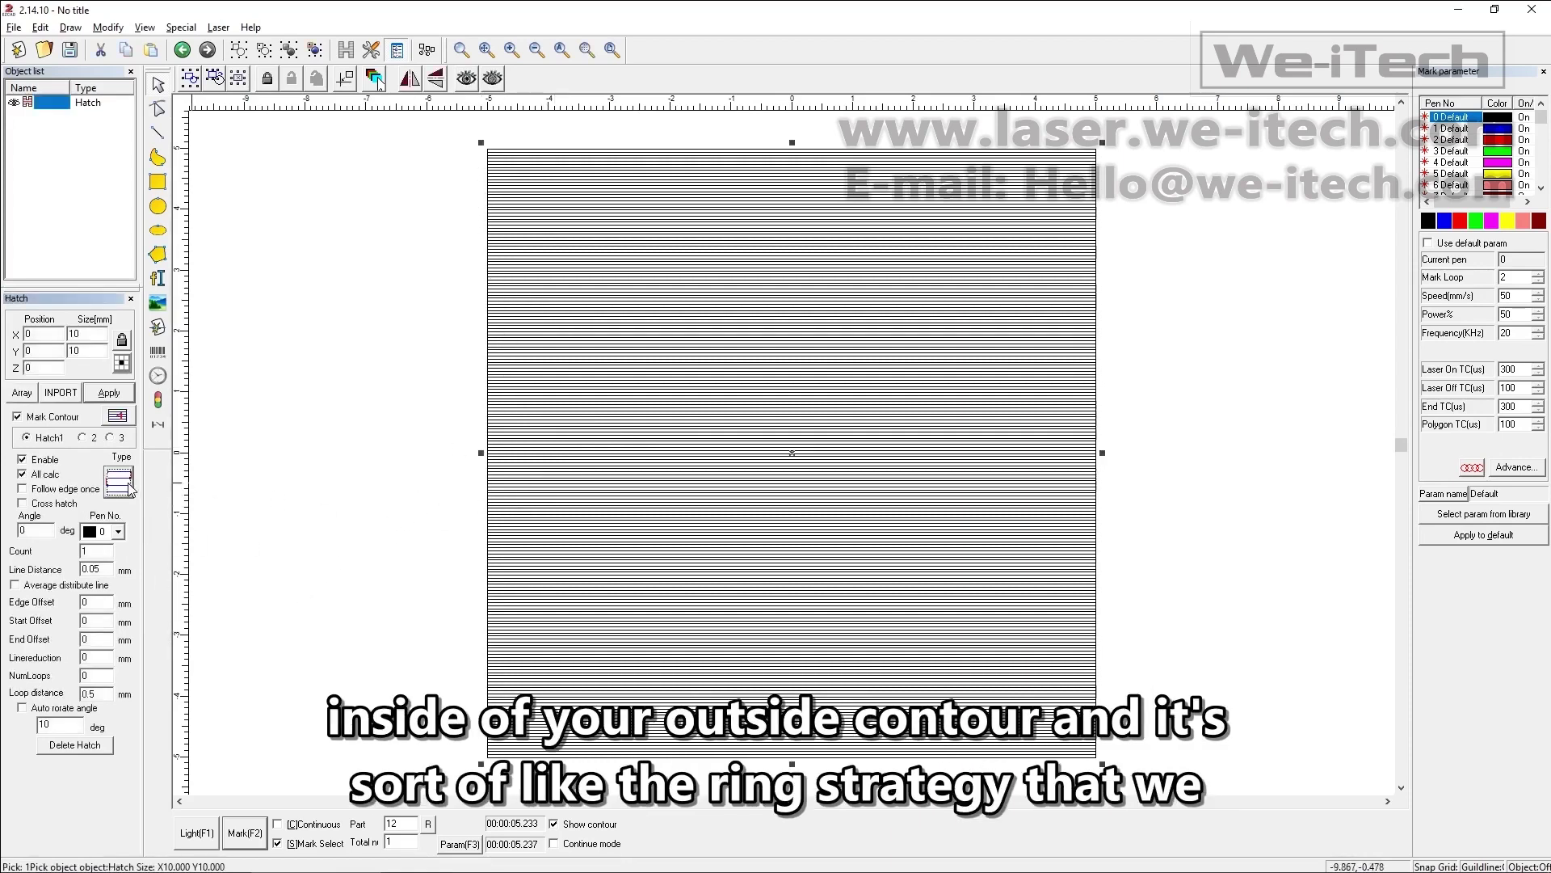
click(119, 482)
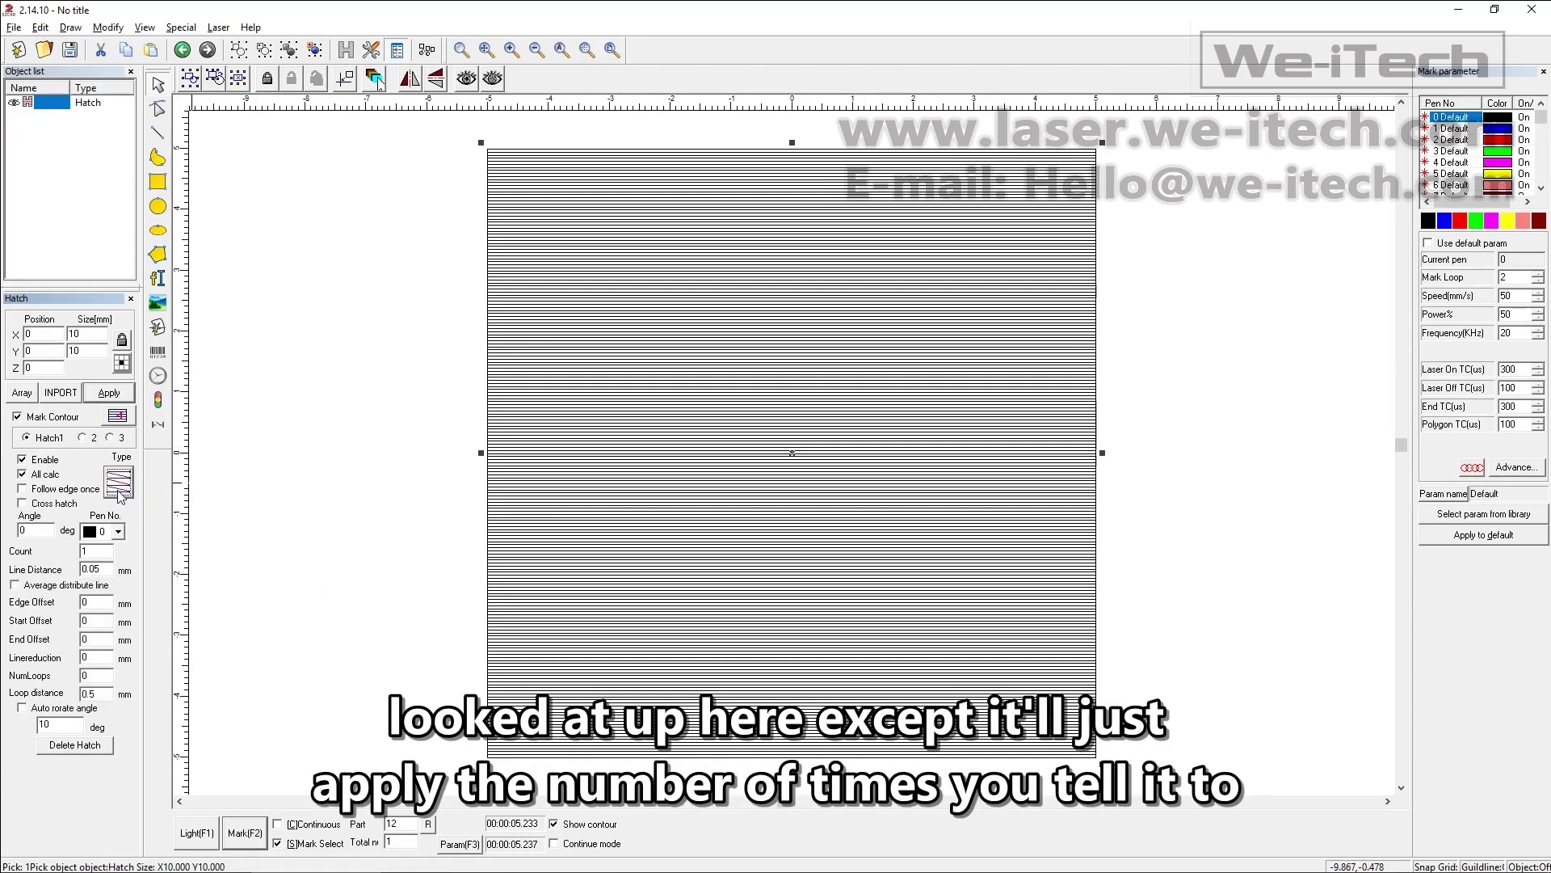
click(119, 483)
click(119, 482)
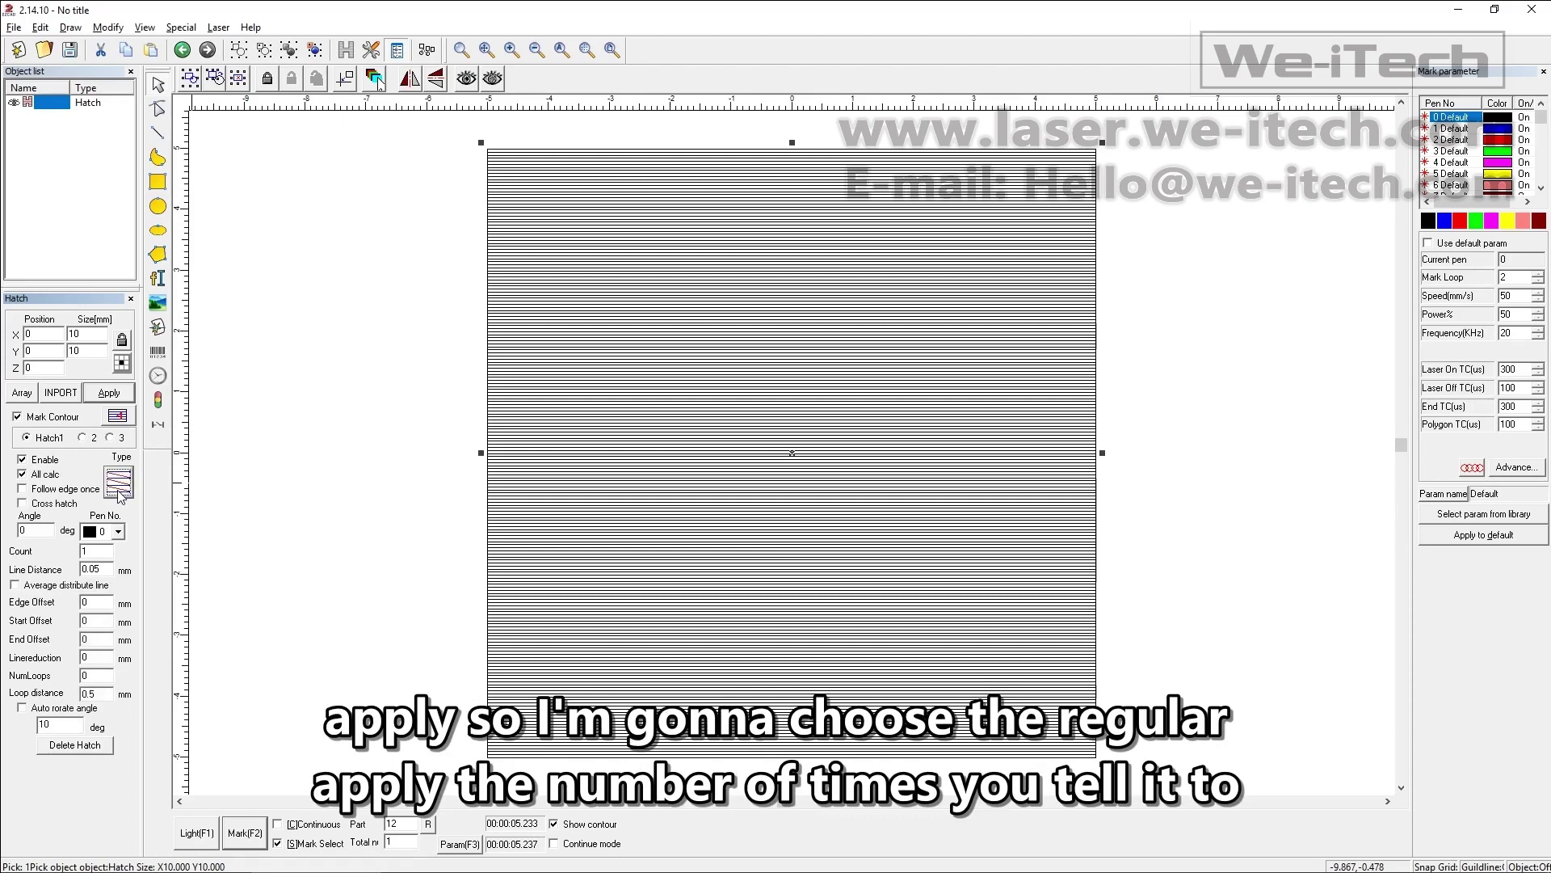
Step: Set the hatch's number of loops to 2 and apply the change
double_click(84, 675)
text(2)
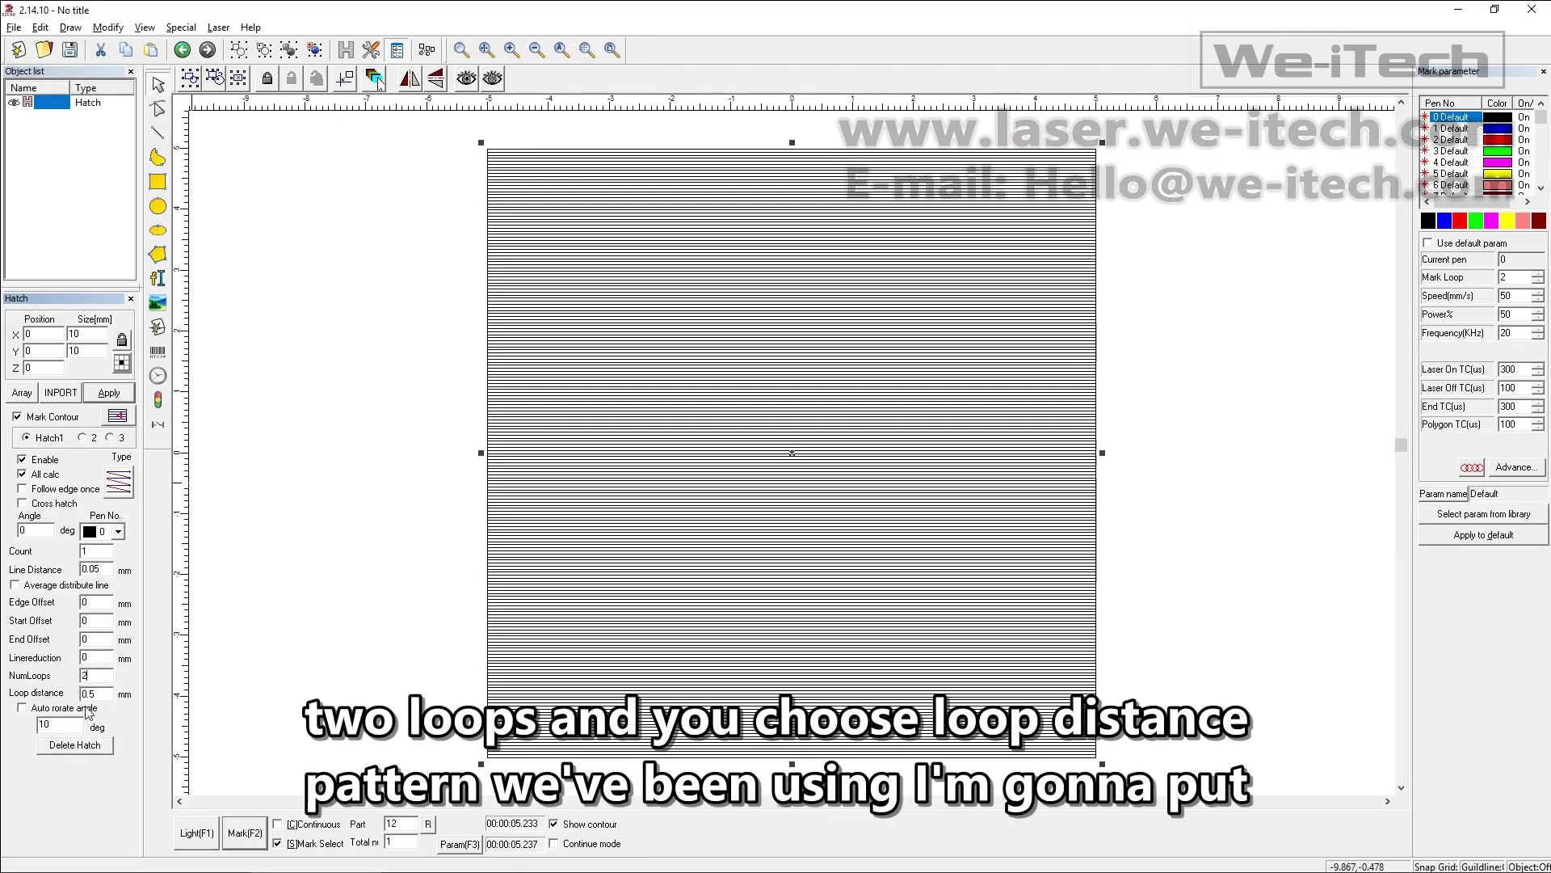
click(111, 395)
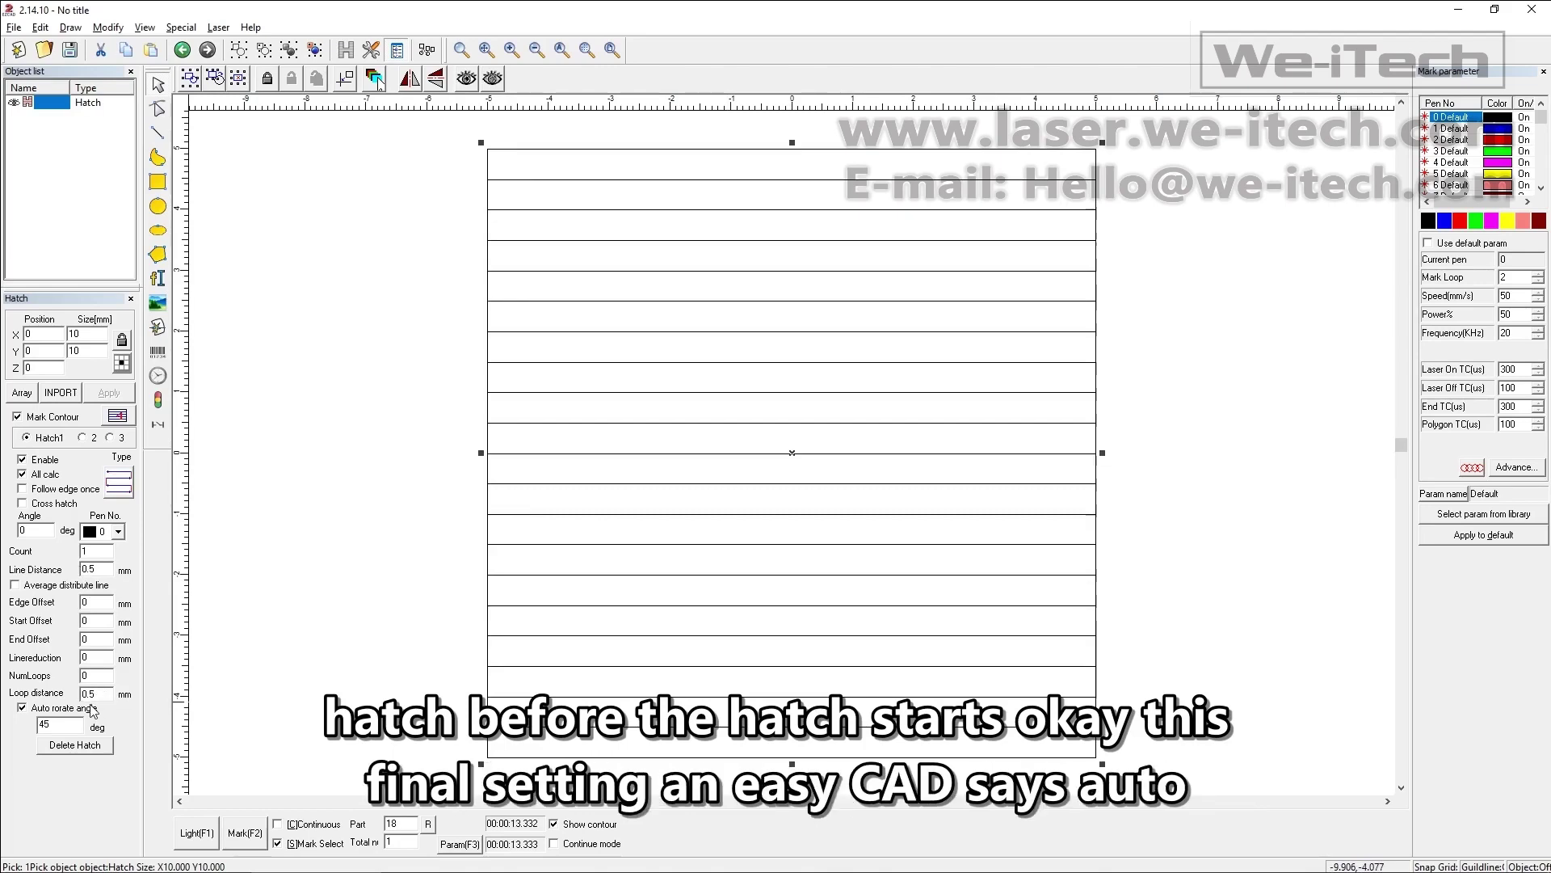
Step: Turn off the hatch's auto rotate angle and examine how its angle, count and auto rotate angle values relate
click(48, 710)
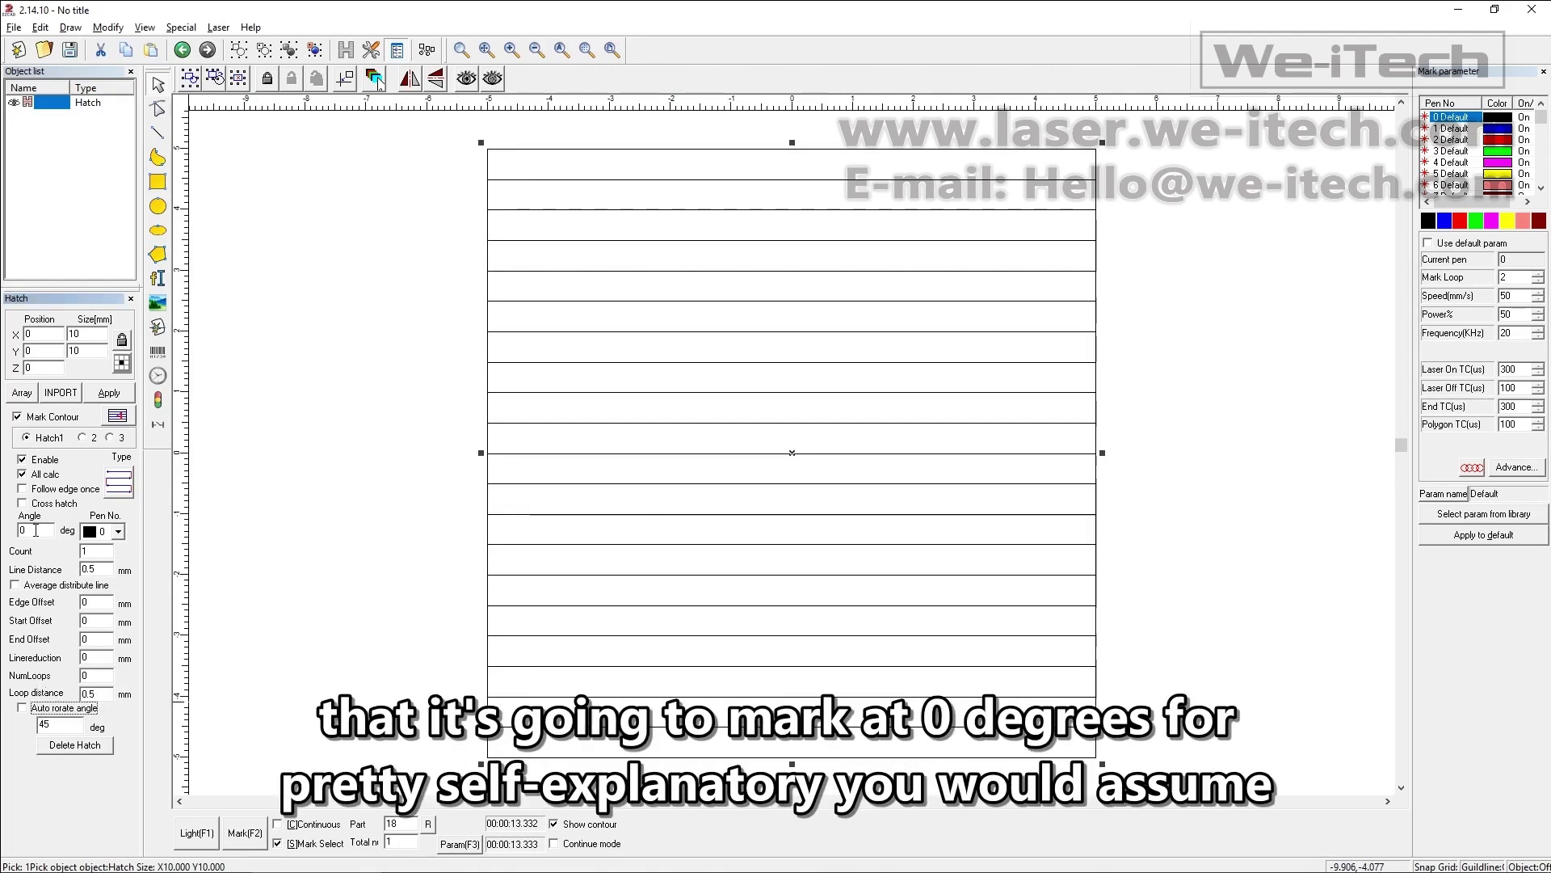
drag(36, 530, 8, 531)
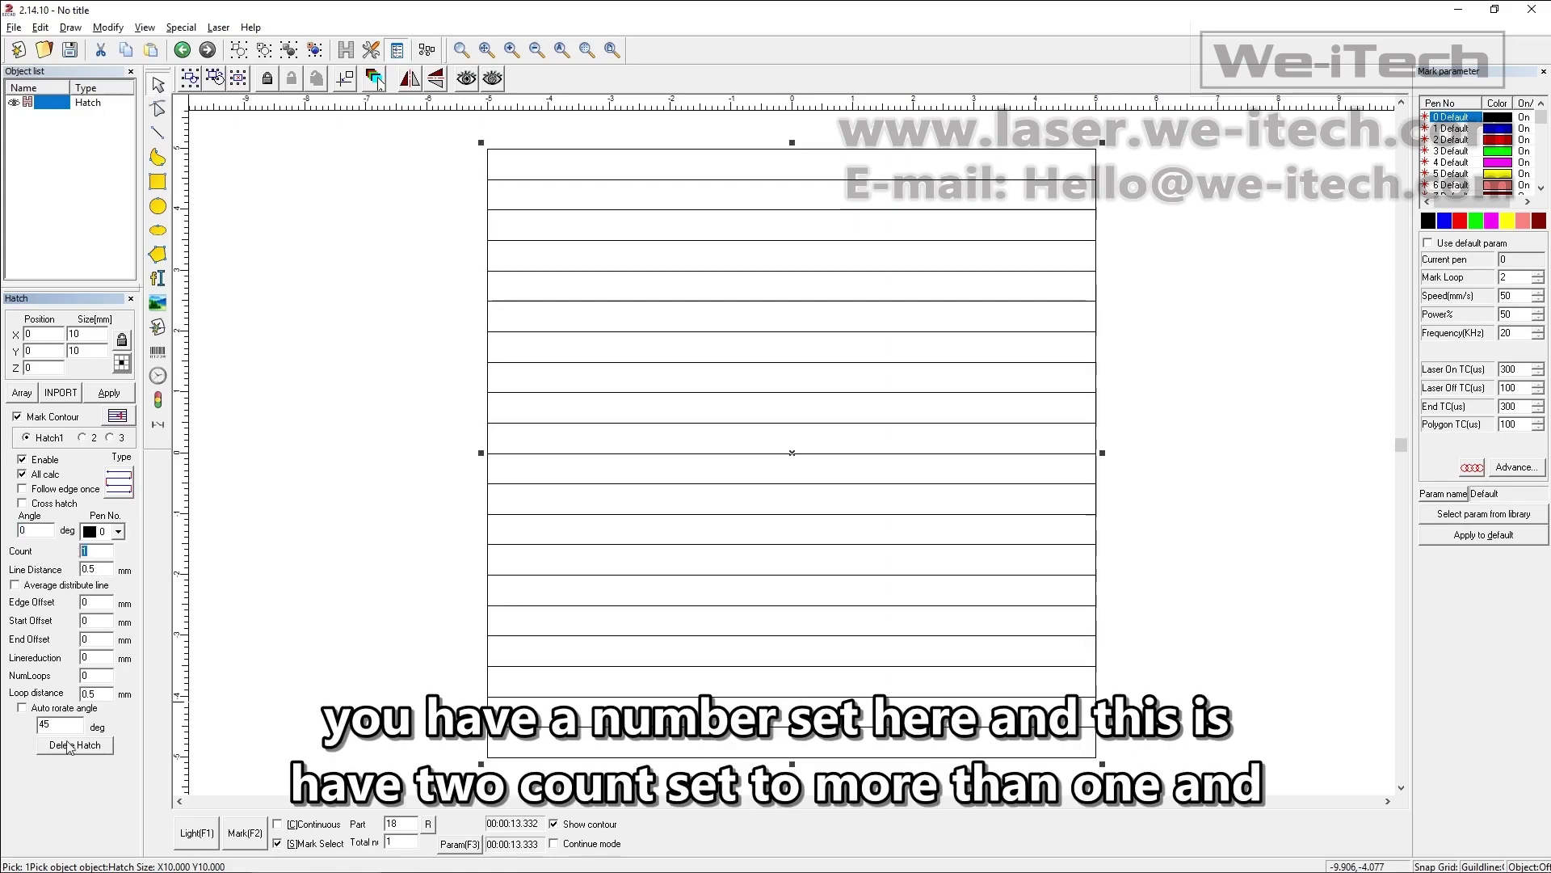
double_click(38, 724)
click(19, 530)
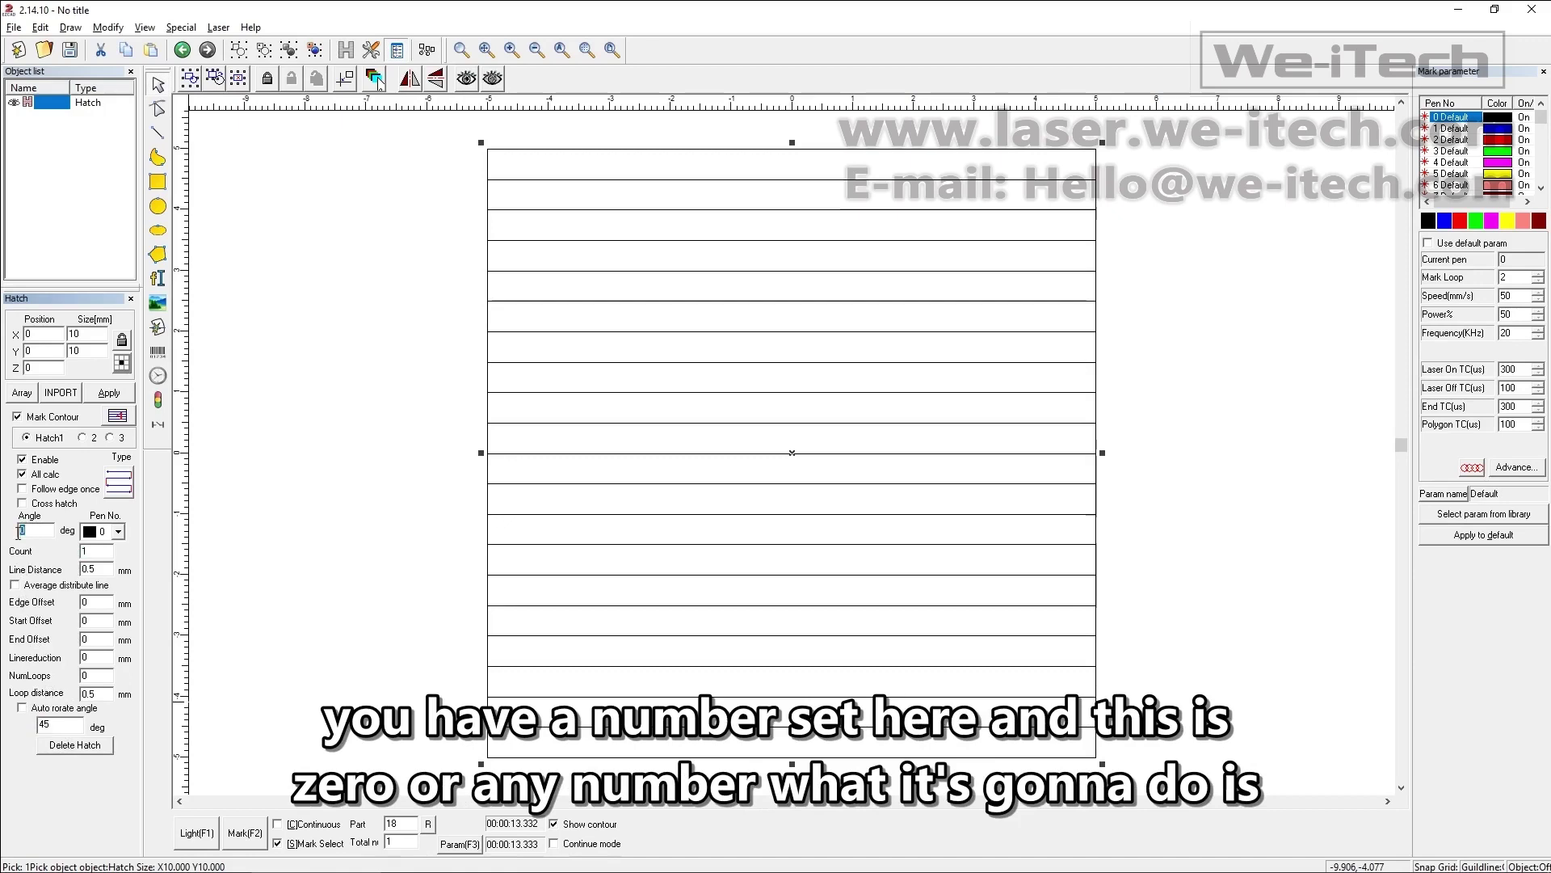
double_click(55, 725)
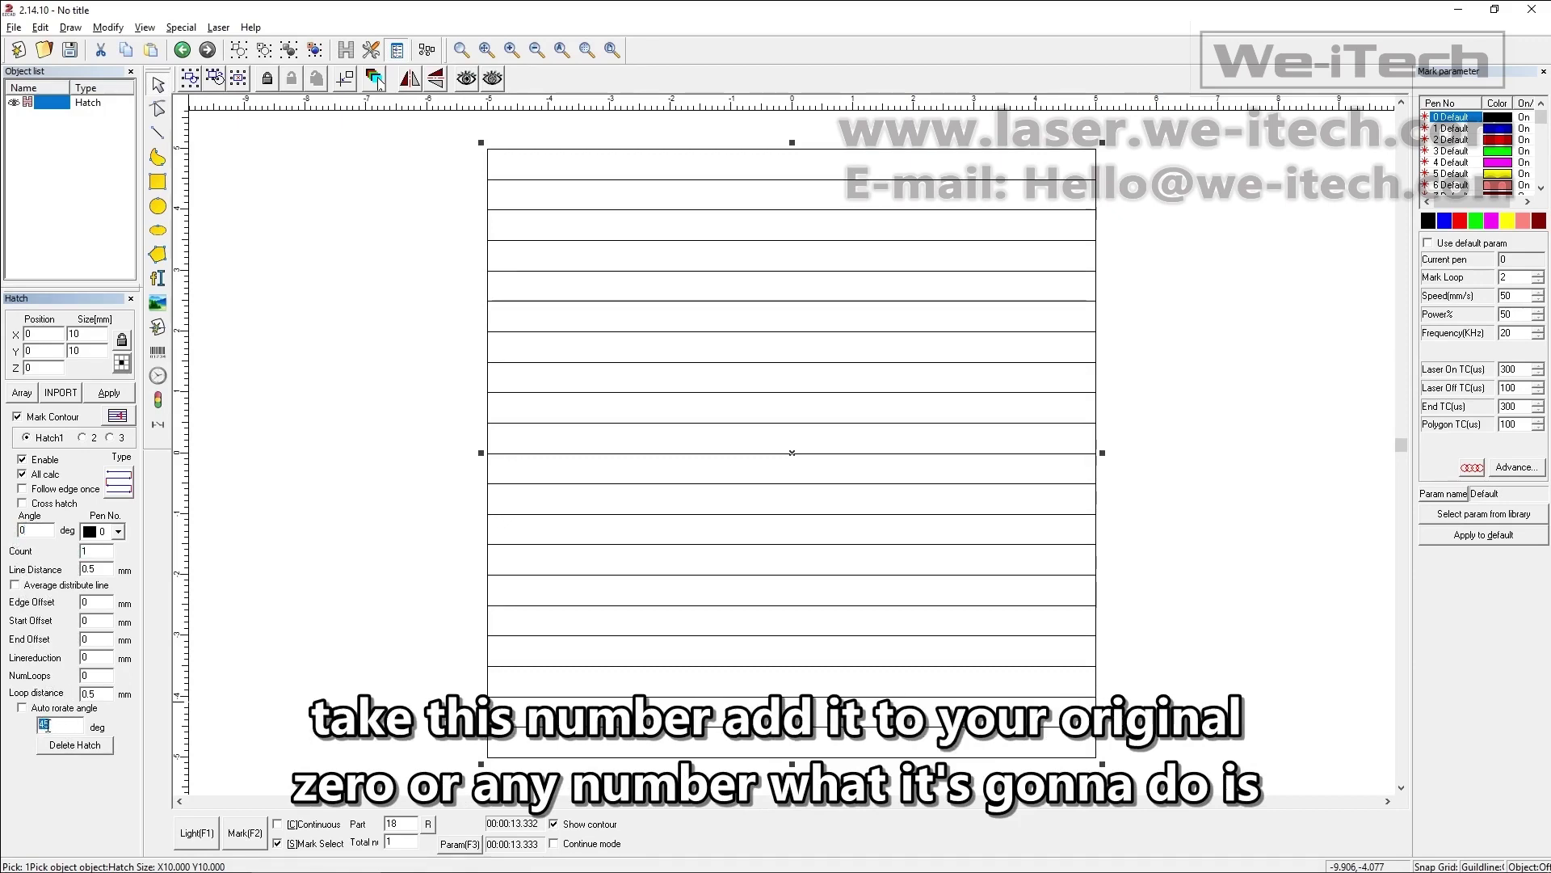
double_click(32, 530)
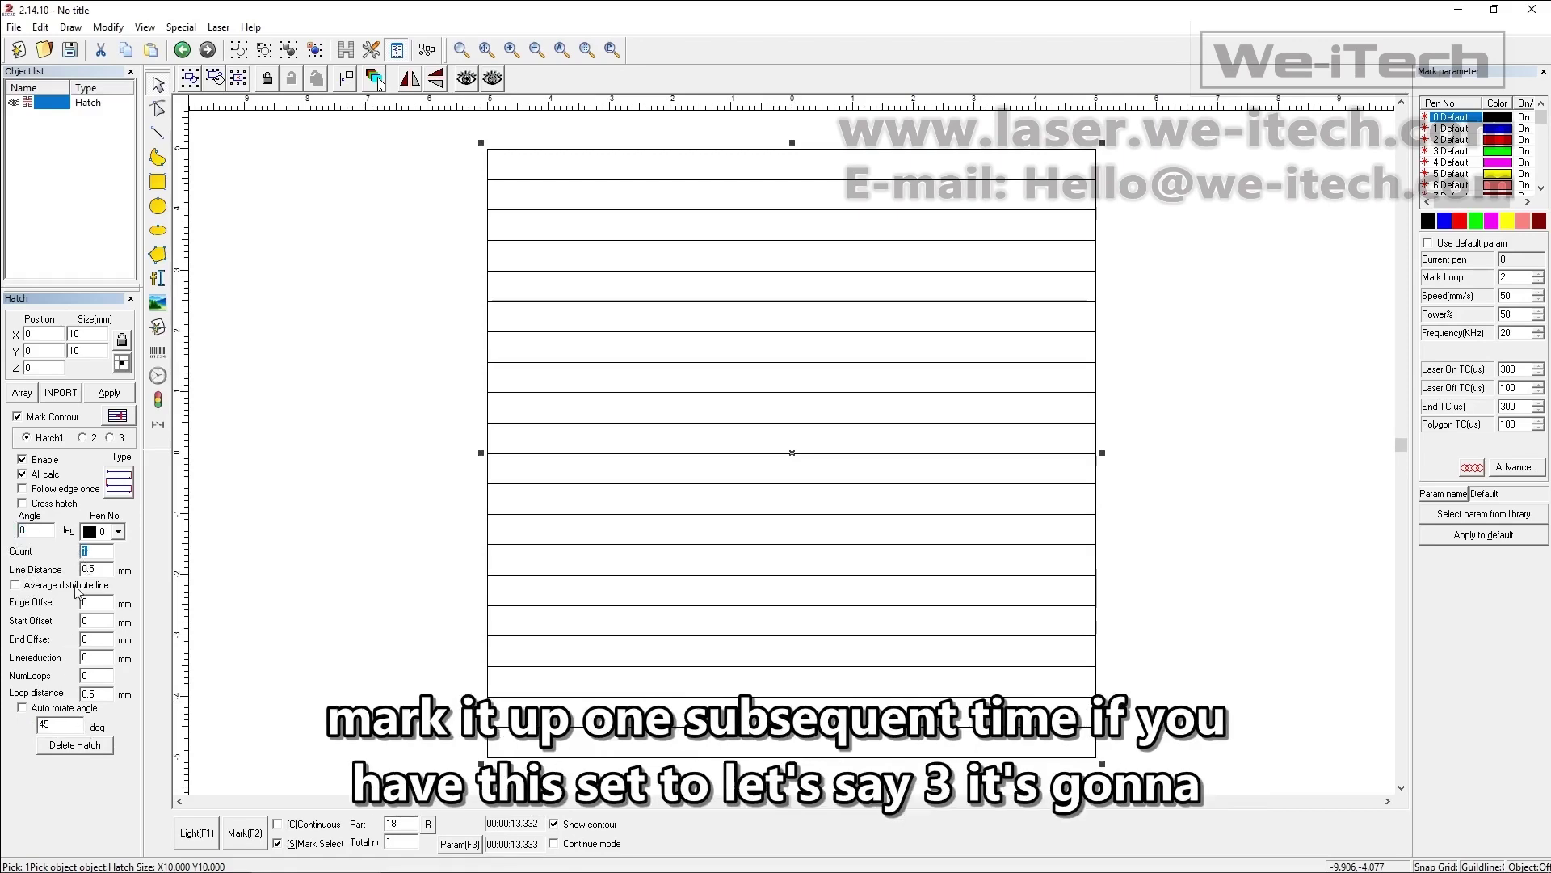
click(94, 553)
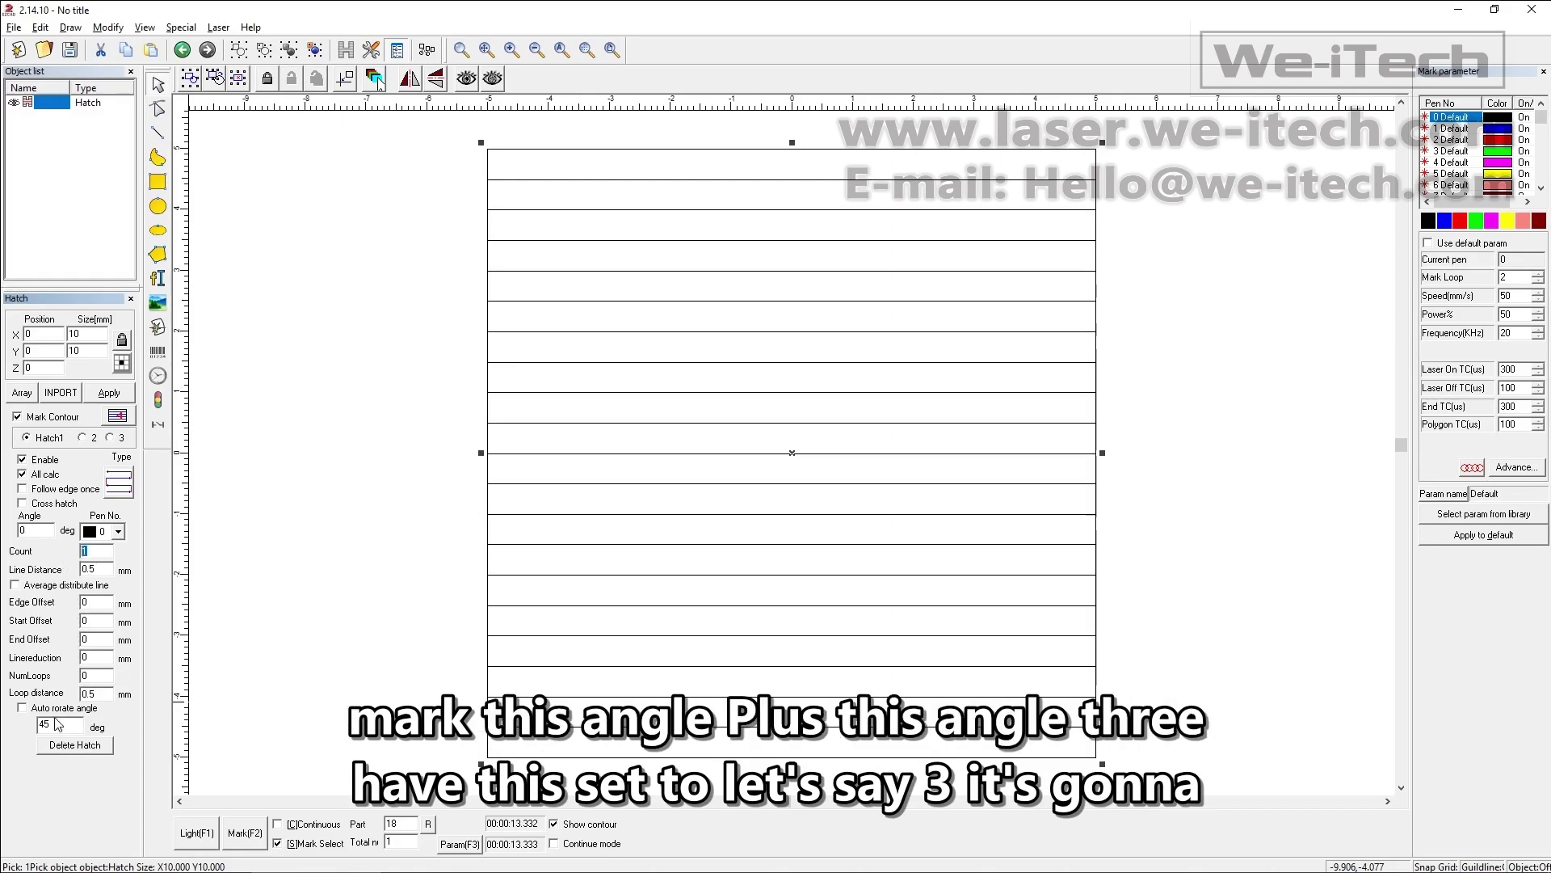
click(22, 530)
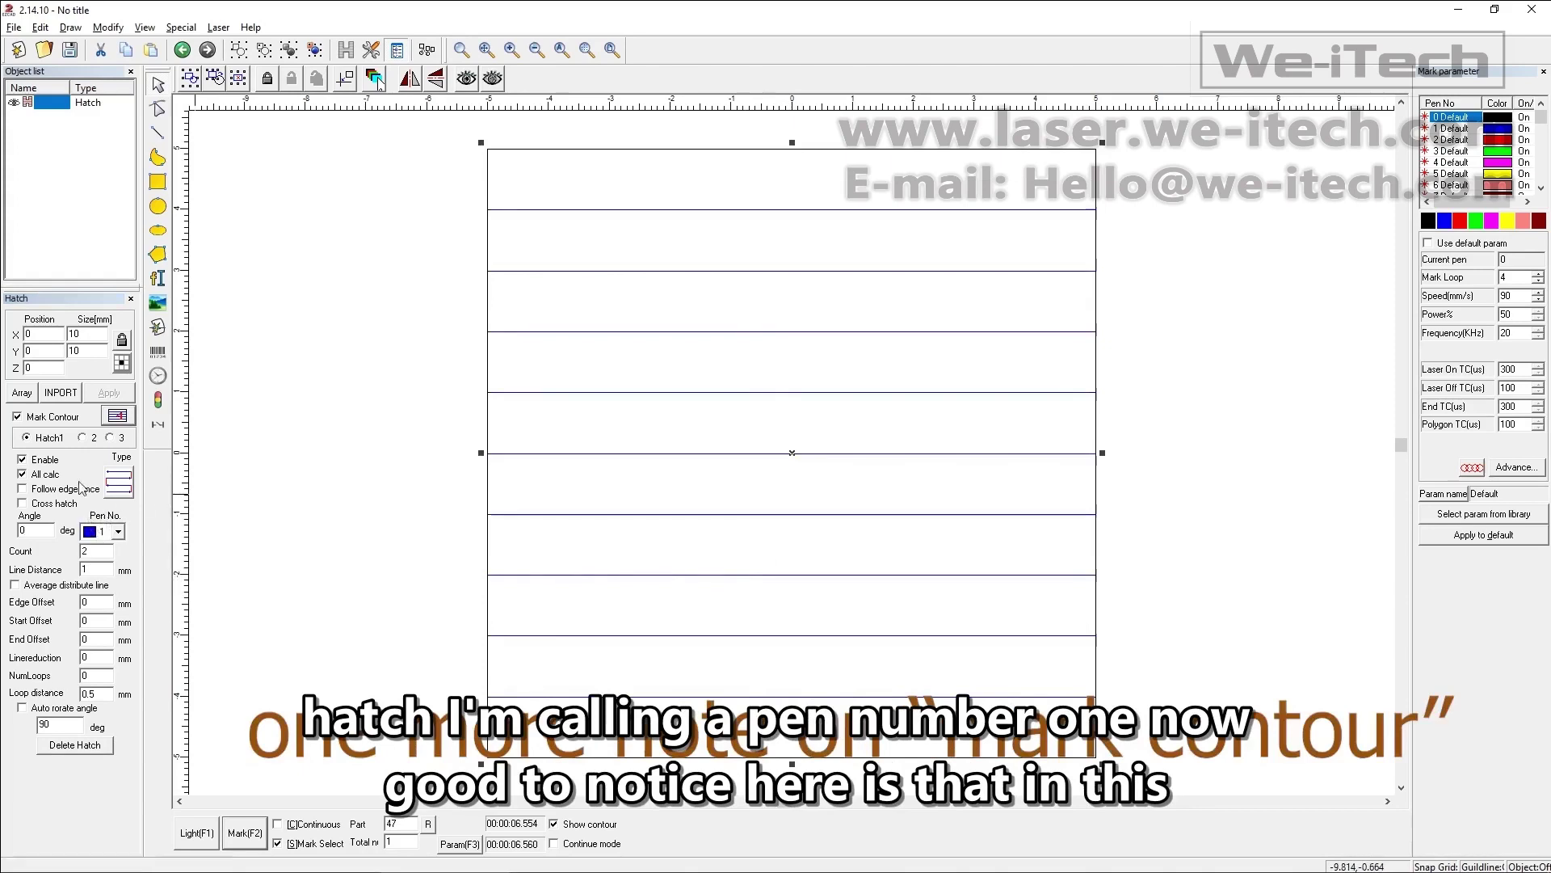
Step: Check the additional hatch slots of the square, return to Hatch1, and deselect the square
click(110, 437)
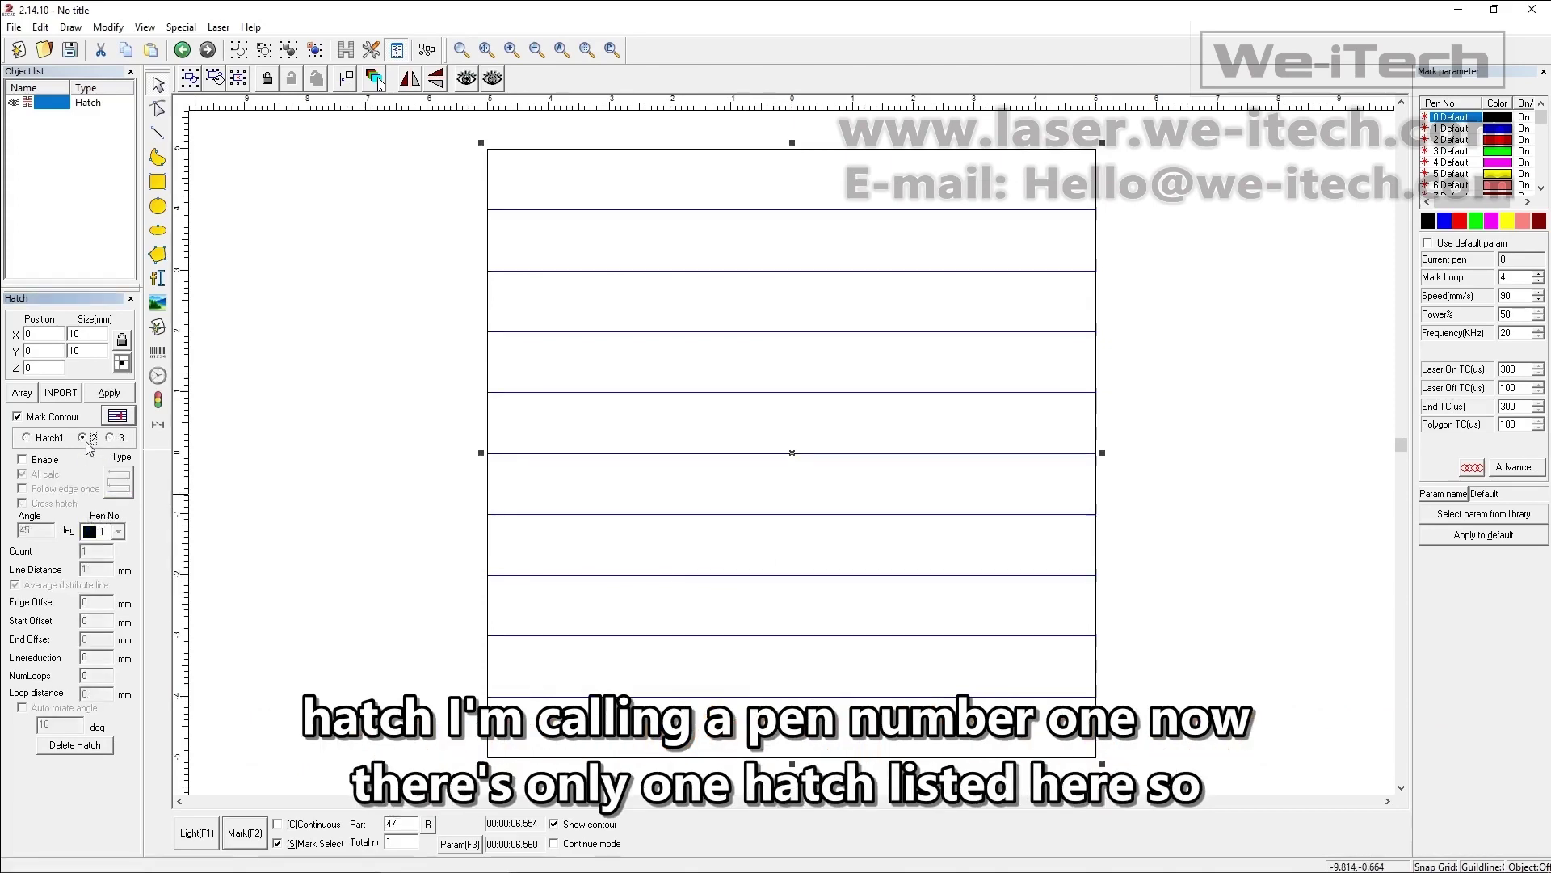
click(48, 438)
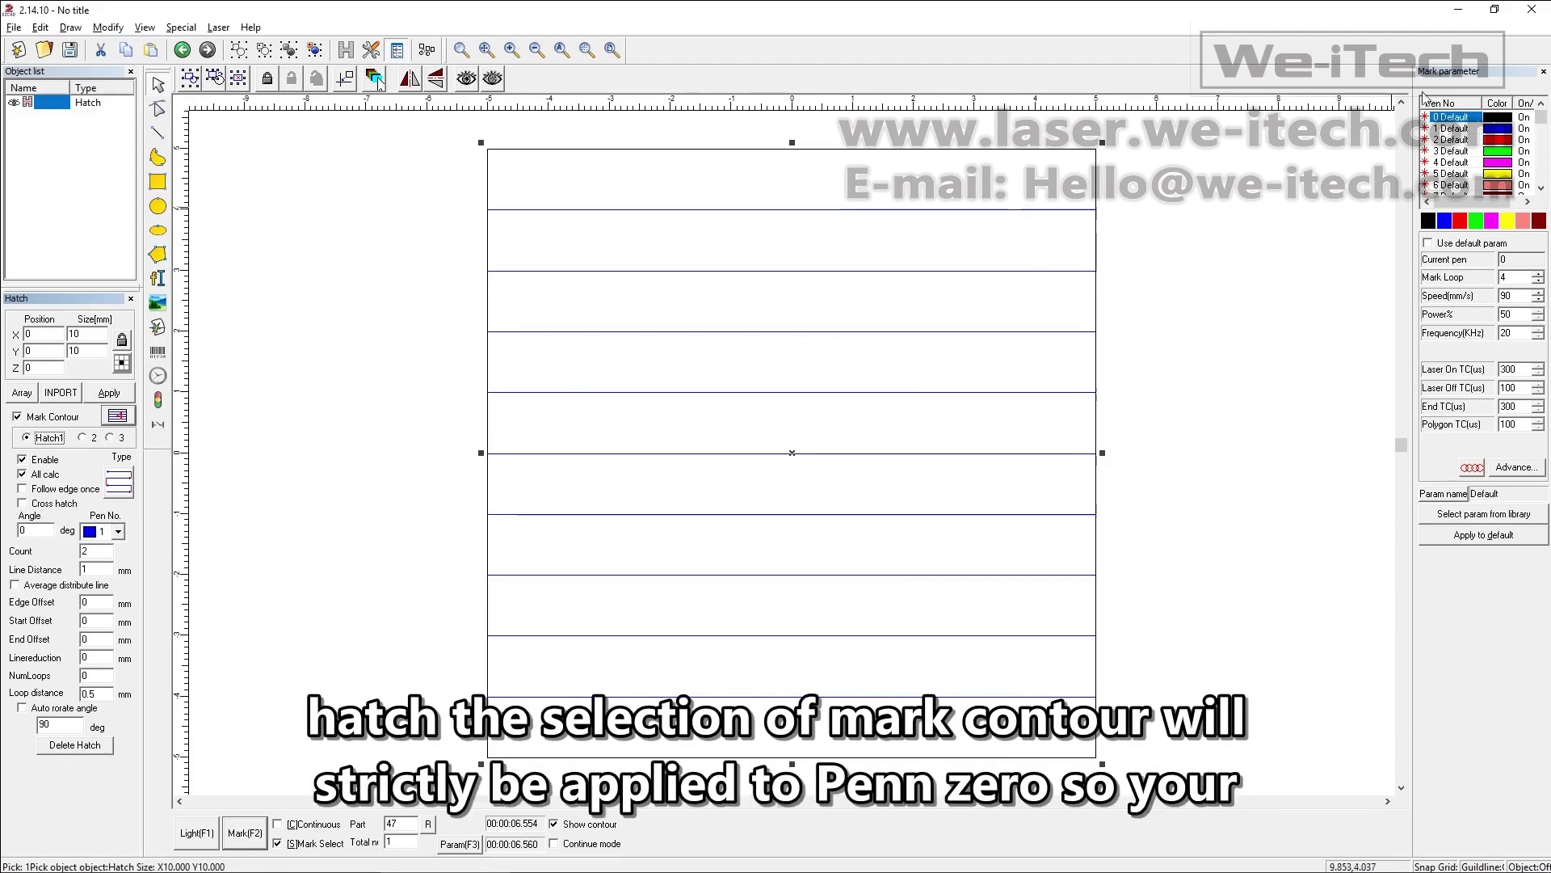
click(479, 507)
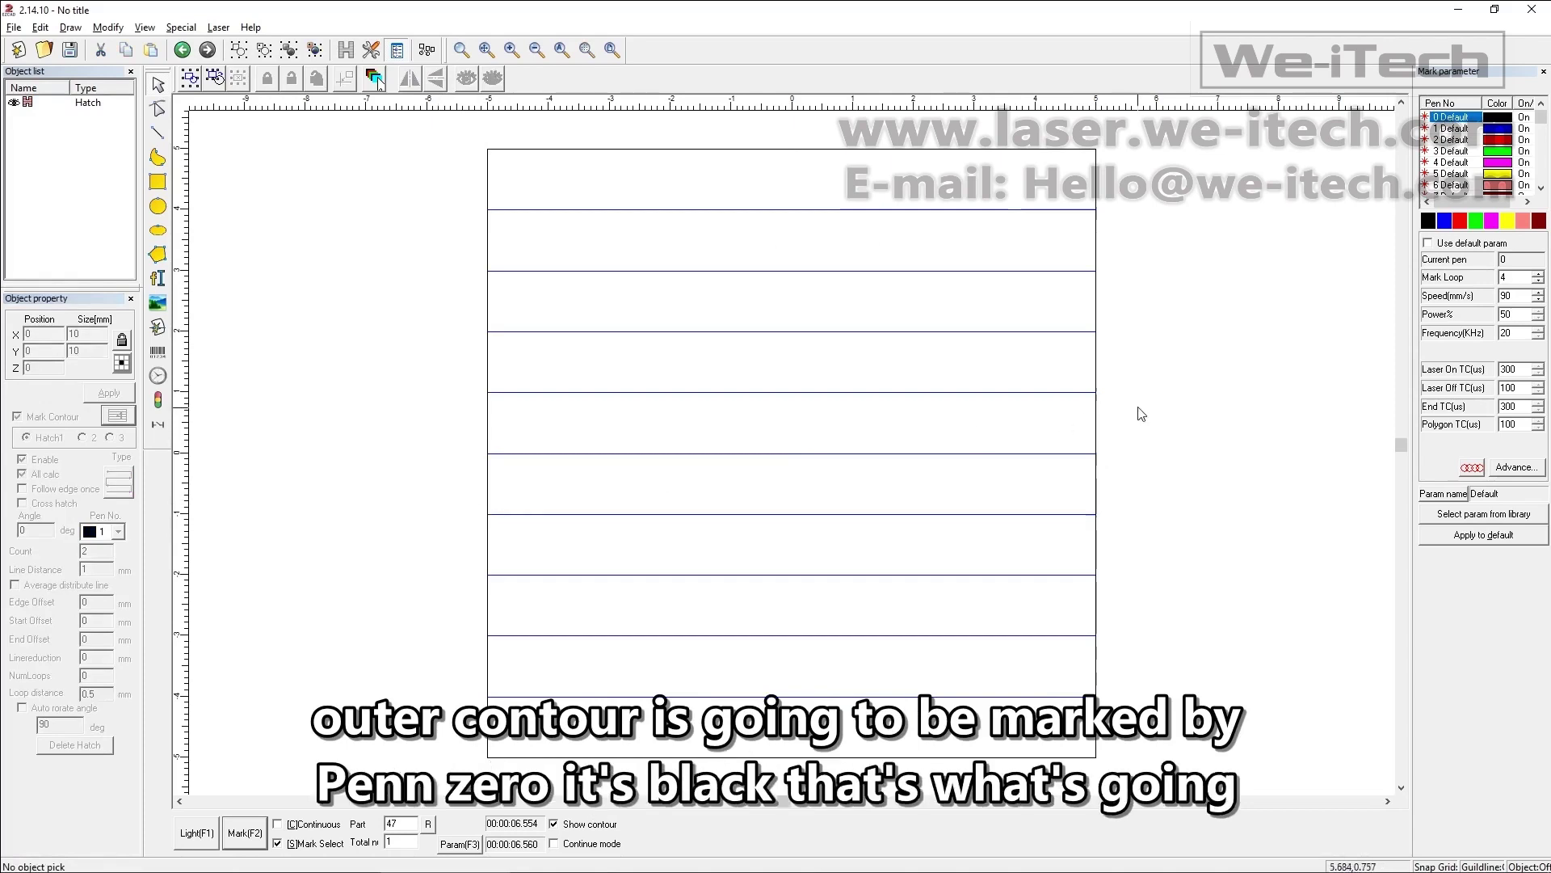
Step: Select the hatched square, delete its hatch, and deselect the remaining rectangle
drag(1126, 423, 592, 691)
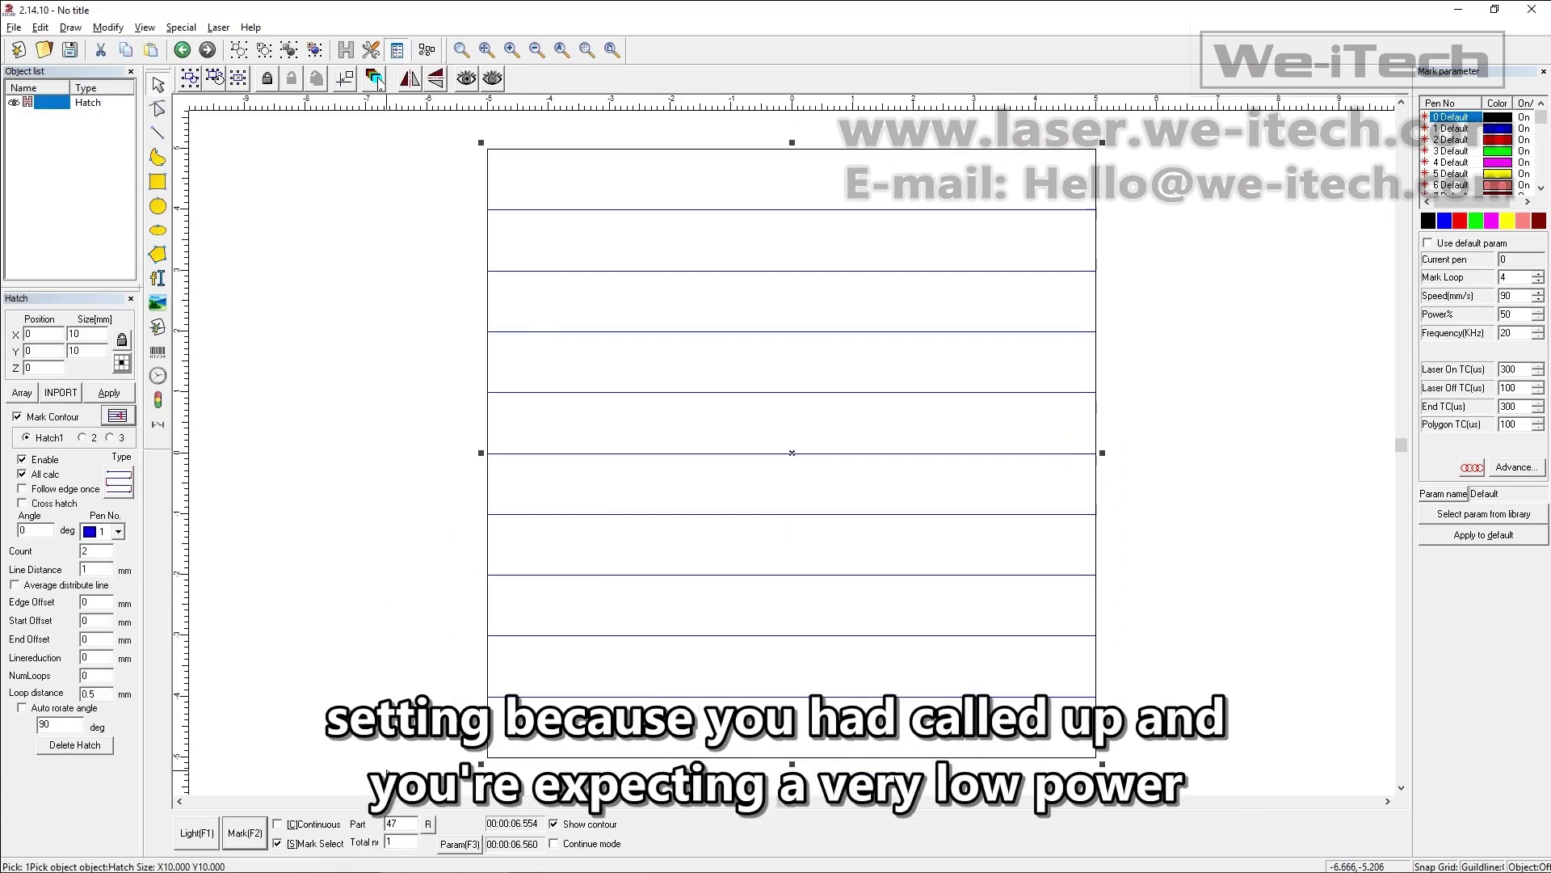
click(75, 744)
click(295, 558)
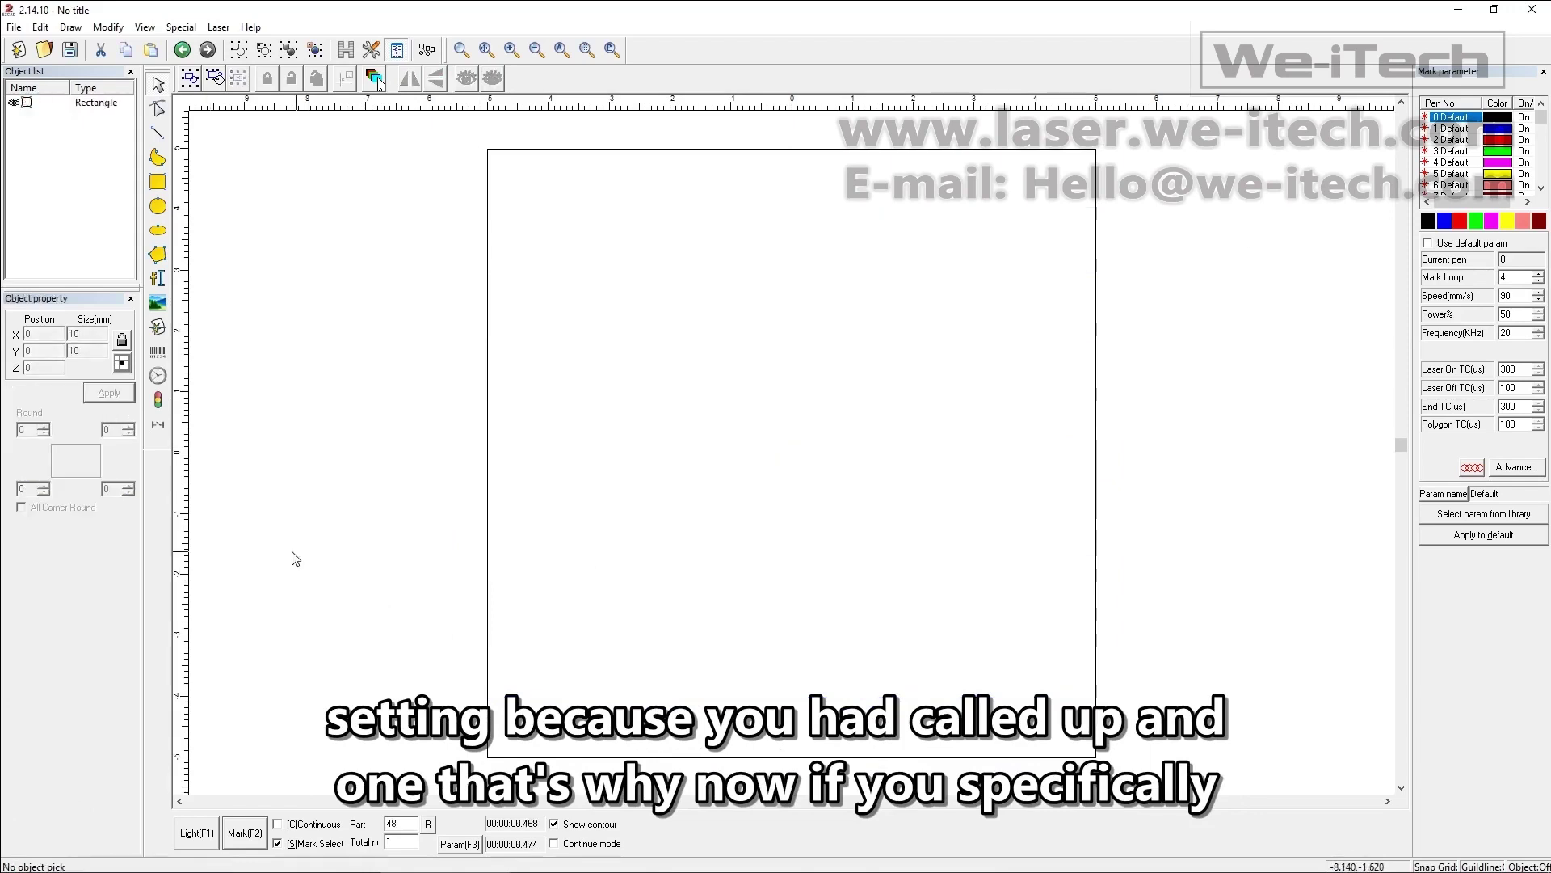
Step: Select the square's outline and assign it the green pen 3
click(549, 149)
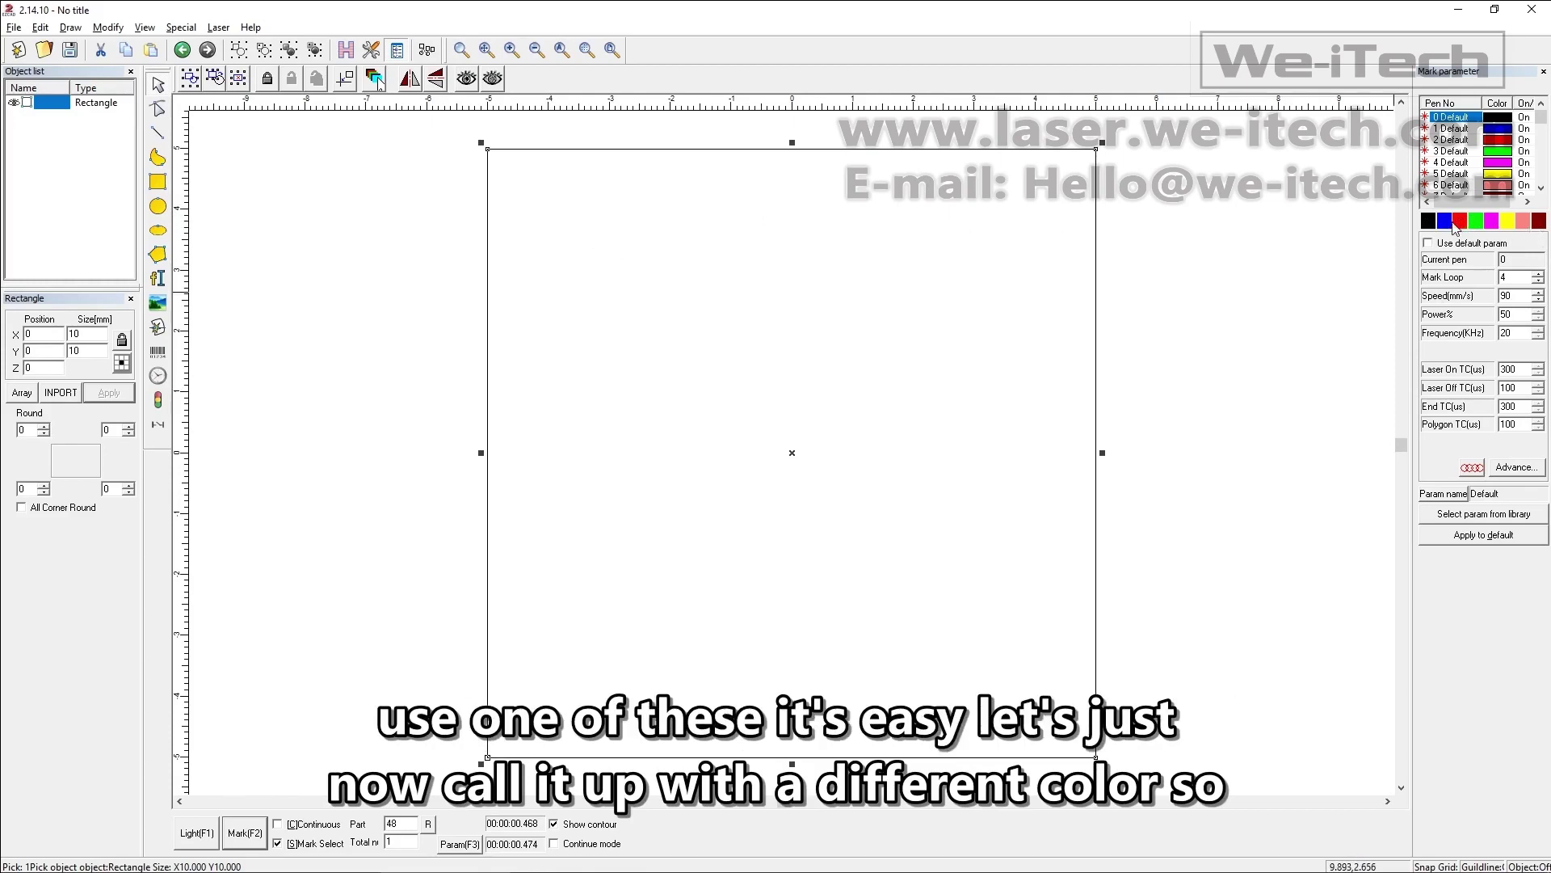
click(1456, 122)
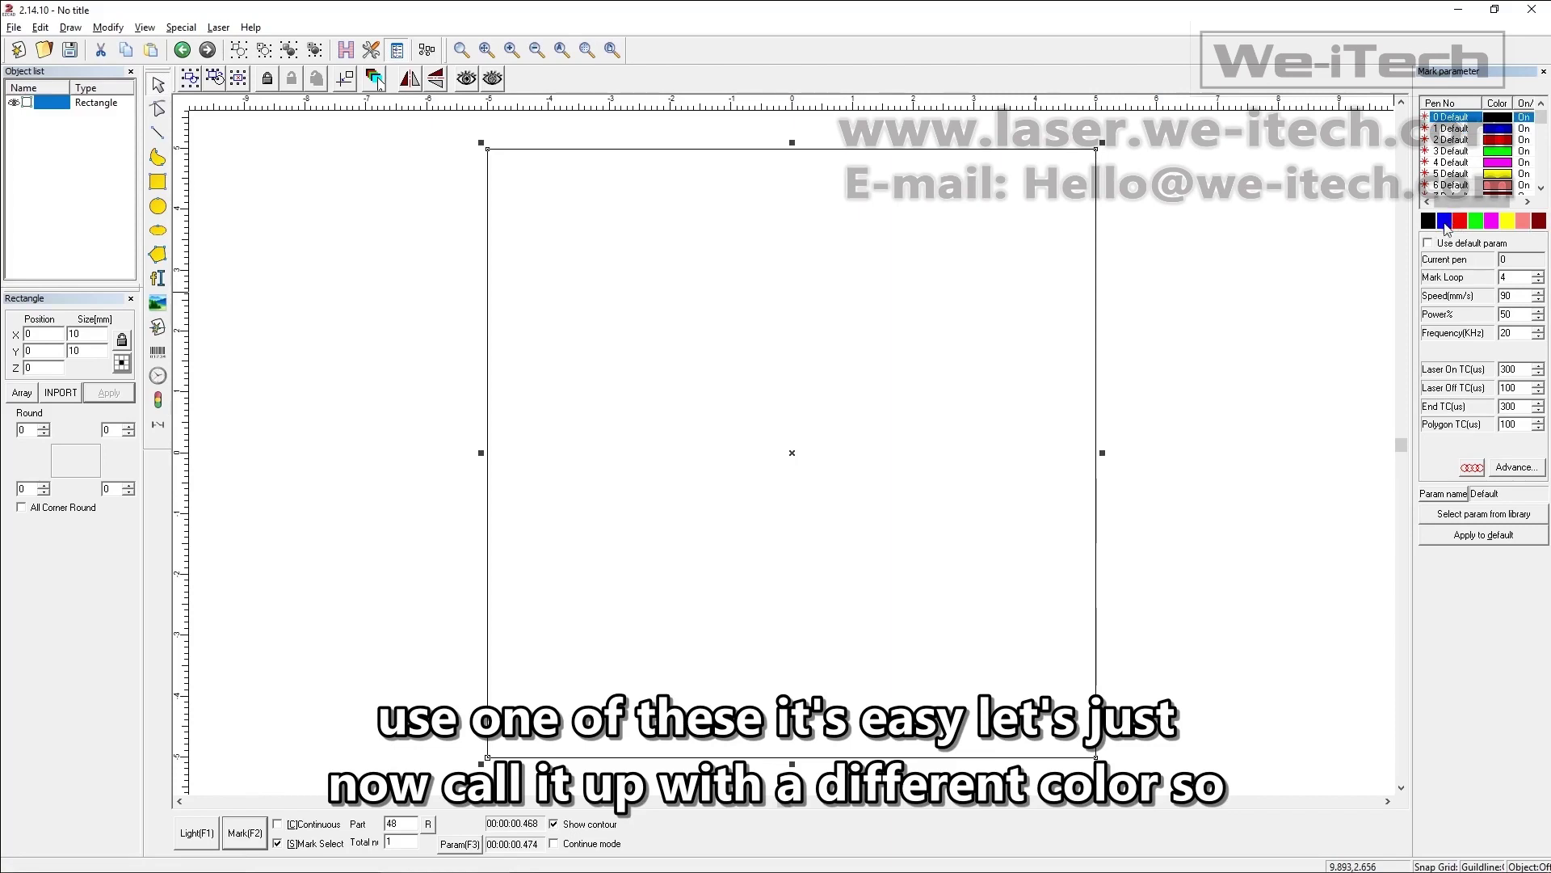
click(1492, 221)
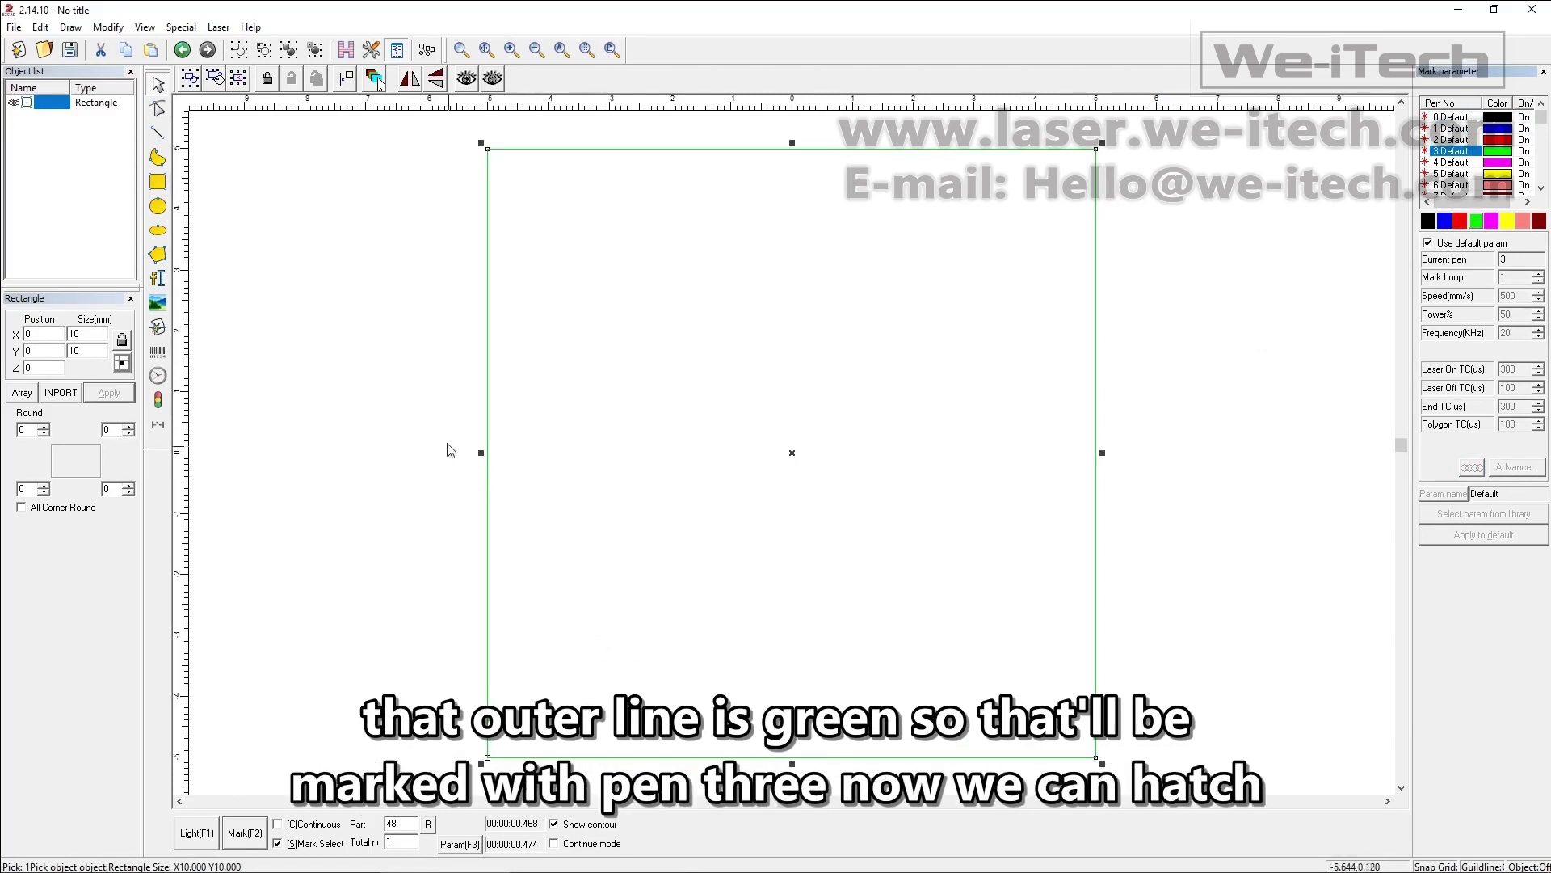
Step: Hatch the green square using blue pen 1, count 2 and 1 mm line distance, with Mark Contour enabled
click(346, 49)
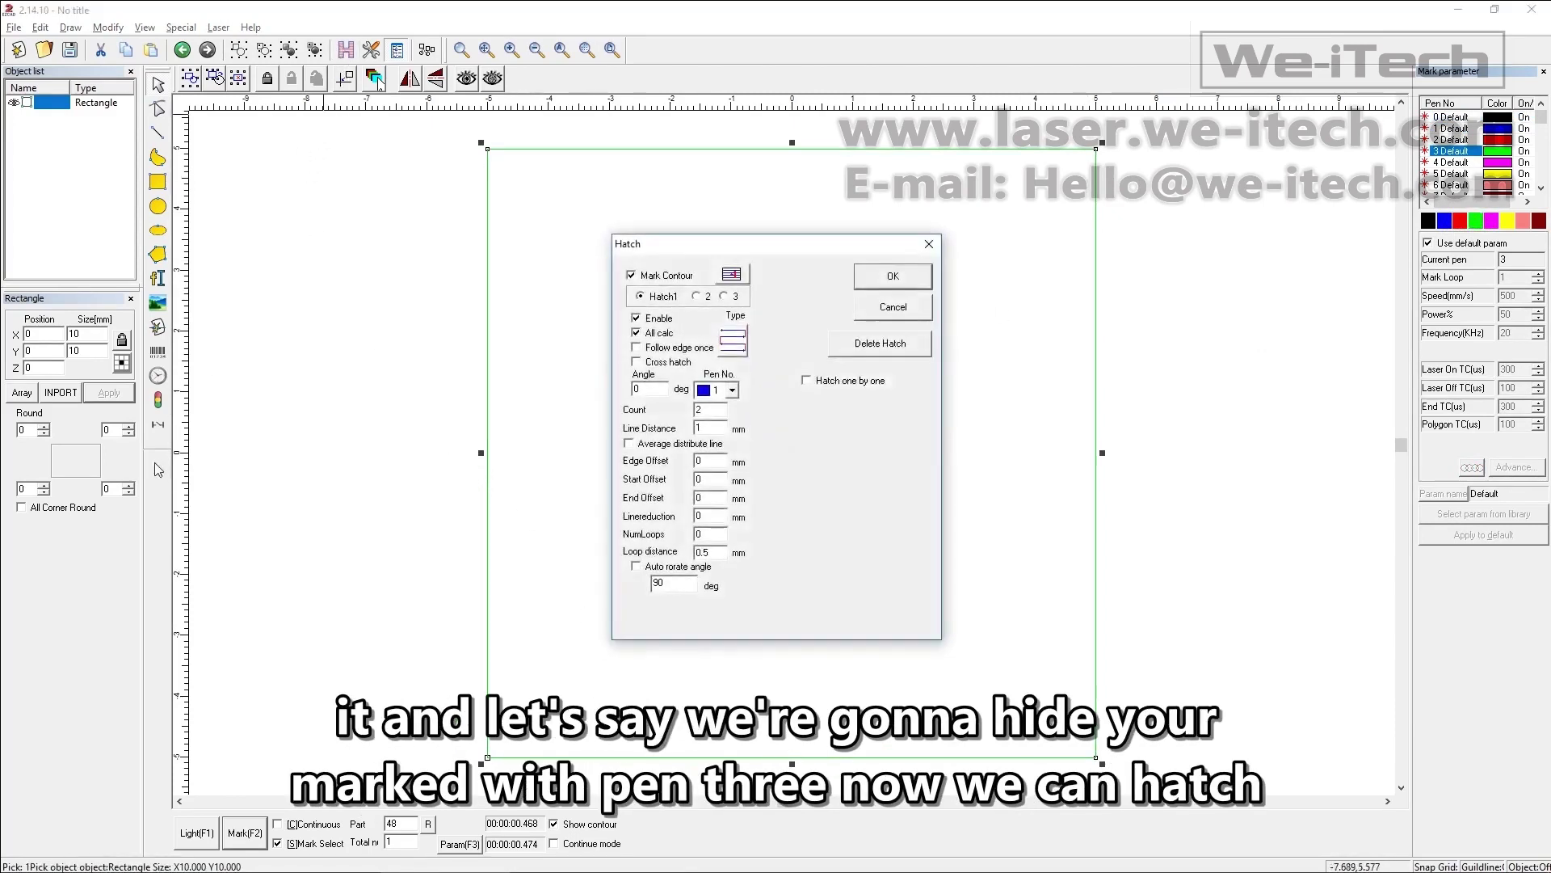
click(888, 276)
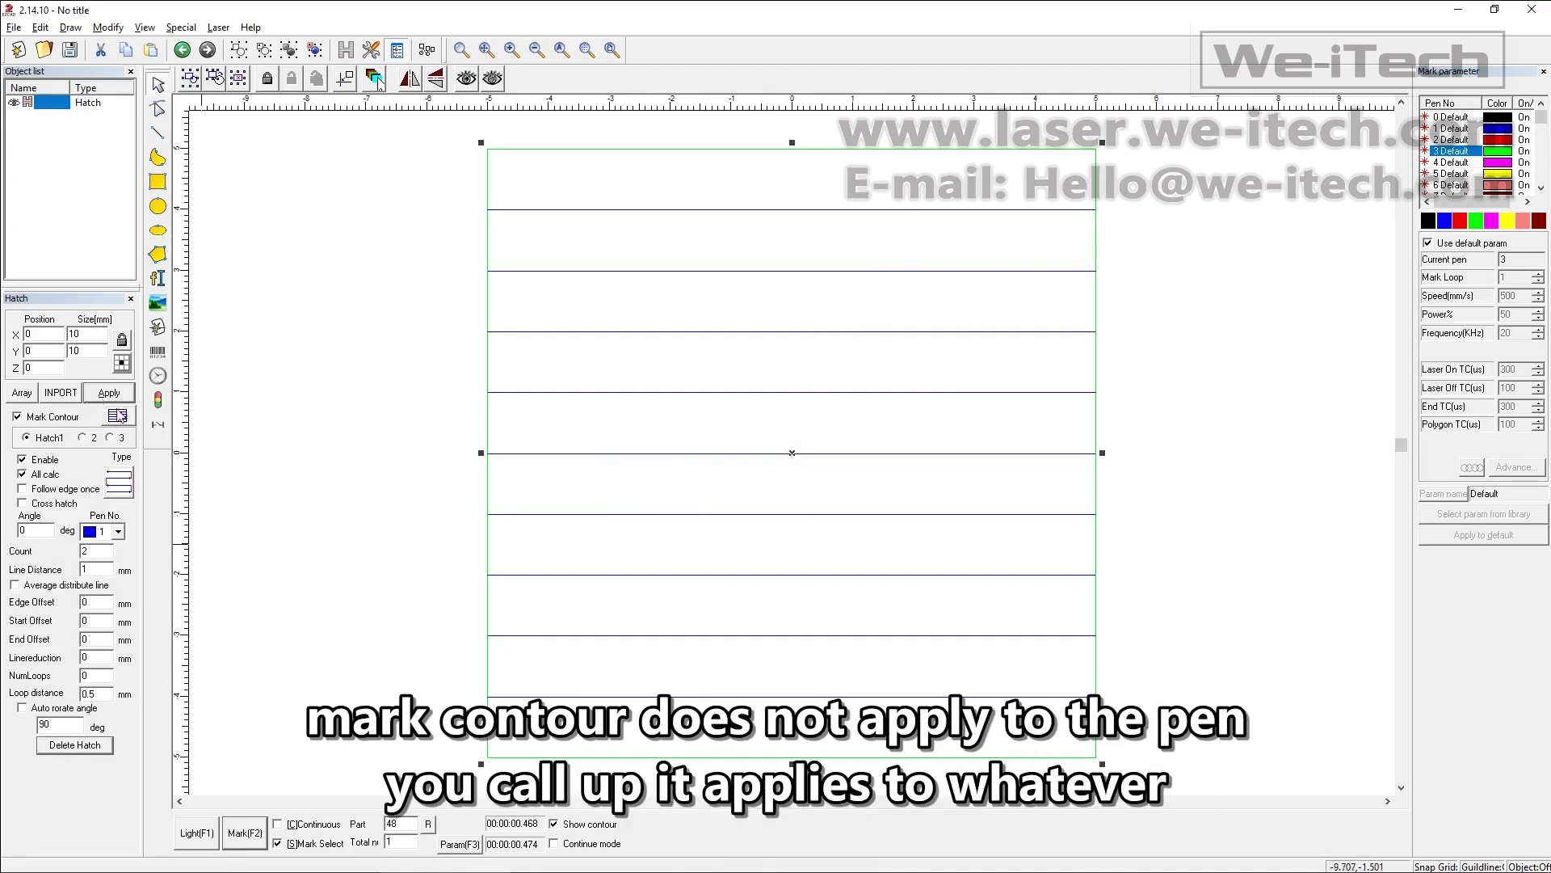
click(118, 415)
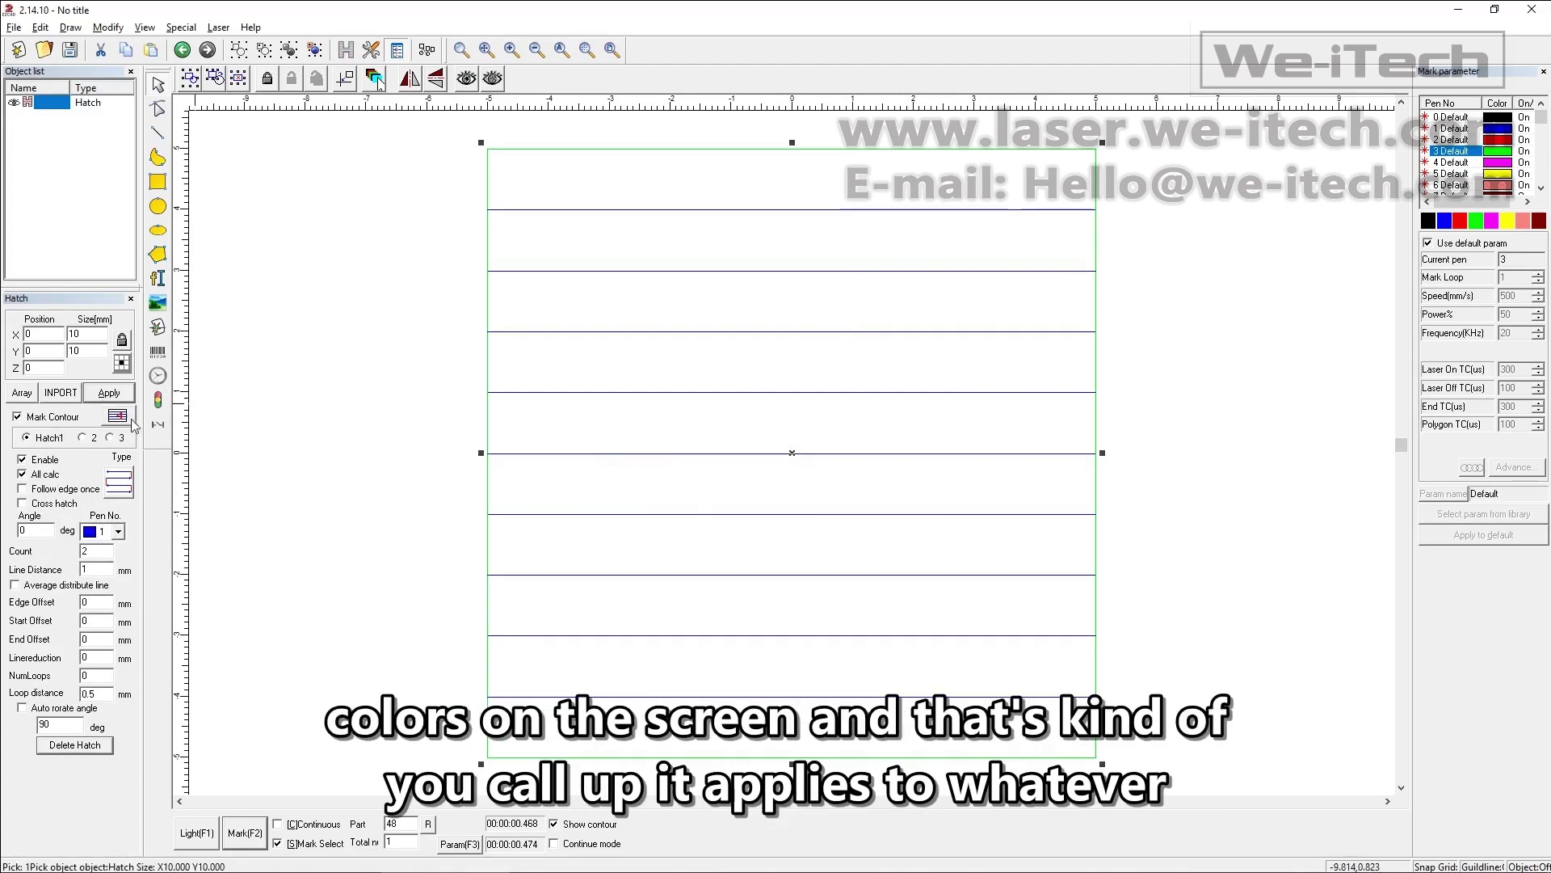